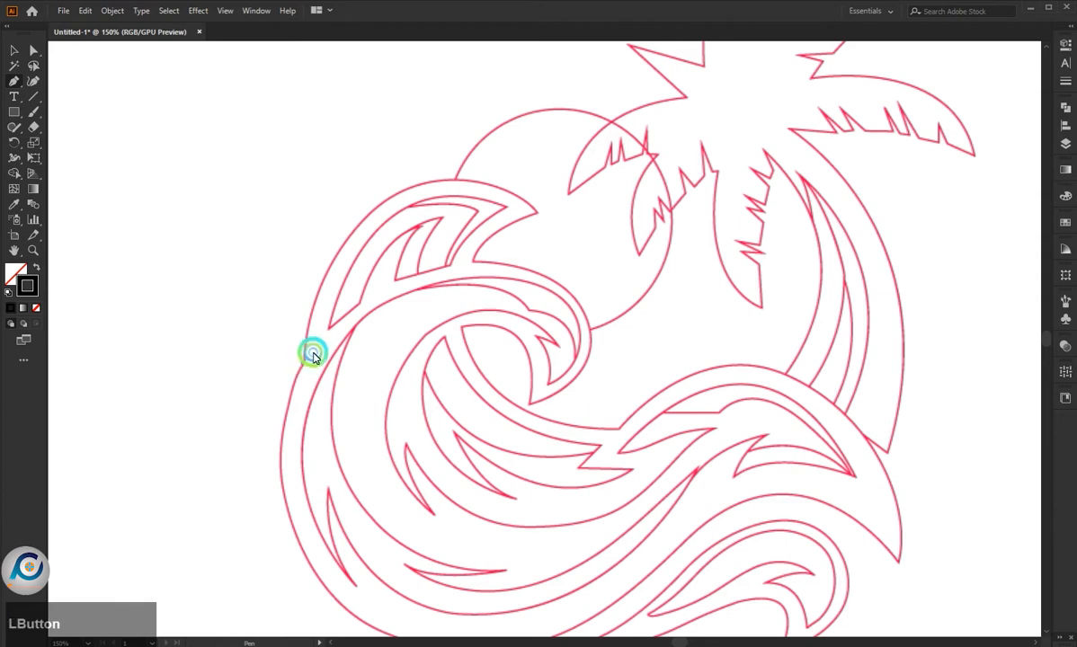
- Trace the big wave's outer crest with the Pen tool, from its left side over the top to the pointed tip and into the notch below
{"action": "left_click_drag", "start_coordinate": [402, 191], "coordinate": [497, 136]}
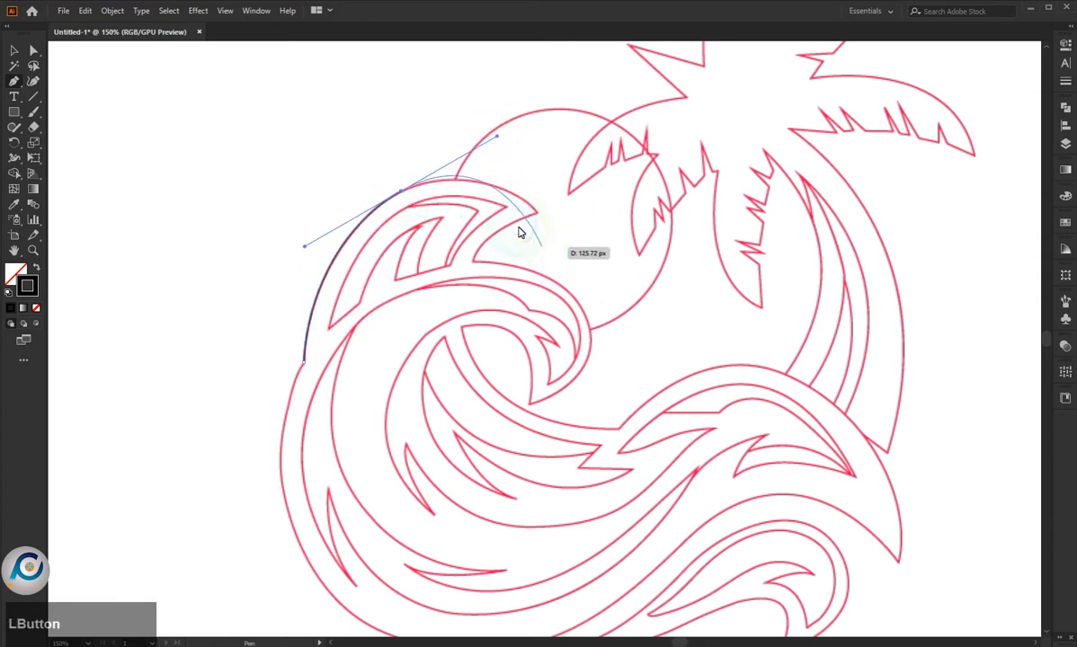
{"action": "left_click_drag", "start_coordinate": [537, 212], "coordinate": [601, 269]}
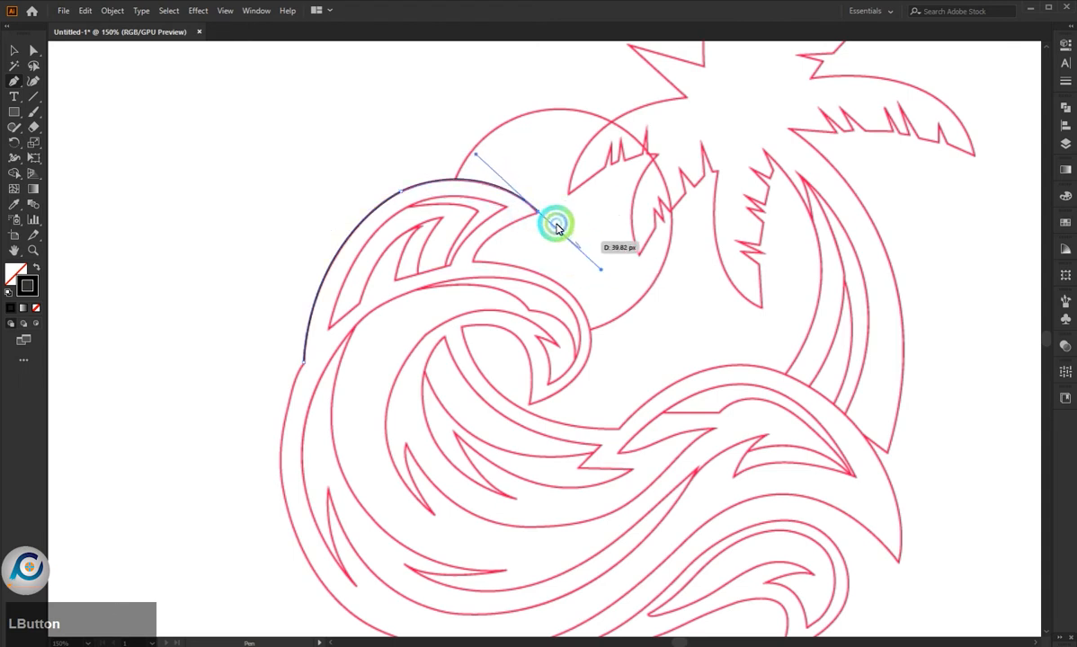
{"action": "left_click", "coordinate": [538, 212]}
{"action": "left_click_drag", "start_coordinate": [473, 261], "coordinate": [464, 289]}
{"action": "left_click", "coordinate": [474, 262]}
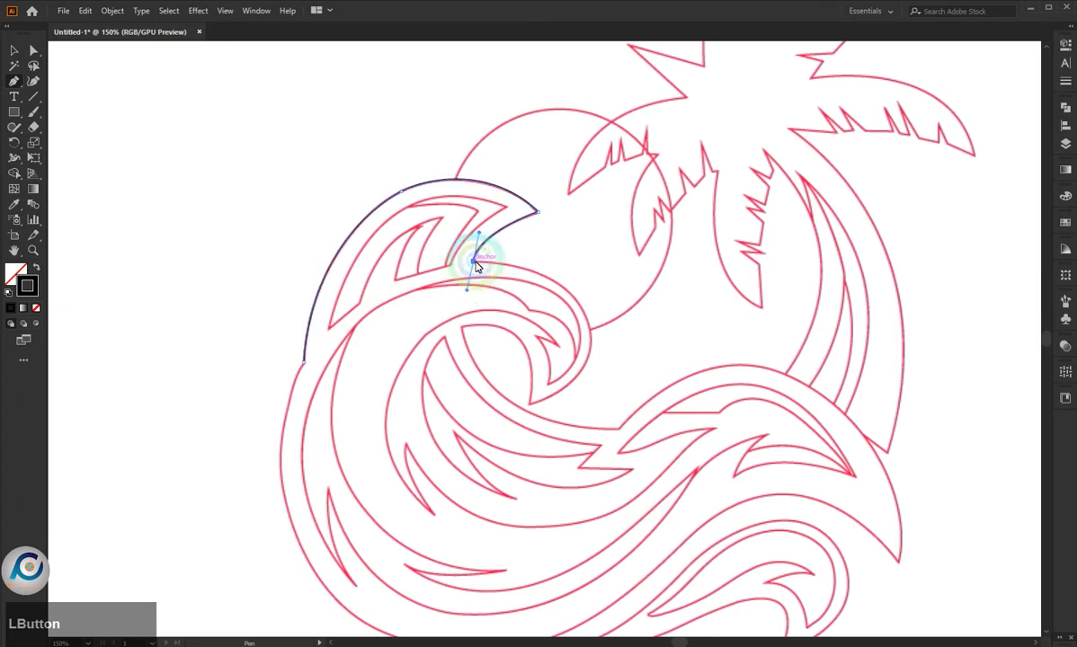
- Continue the outline around the wave's curling lip, through its hollow and down to the corner where the right wave begins
{"action": "left_click_drag", "start_coordinate": [590, 329], "coordinate": [454, 431]}
{"action": "left_click", "coordinate": [590, 329]}
{"action": "left_click_drag", "start_coordinate": [530, 407], "coordinate": [370, 345]}
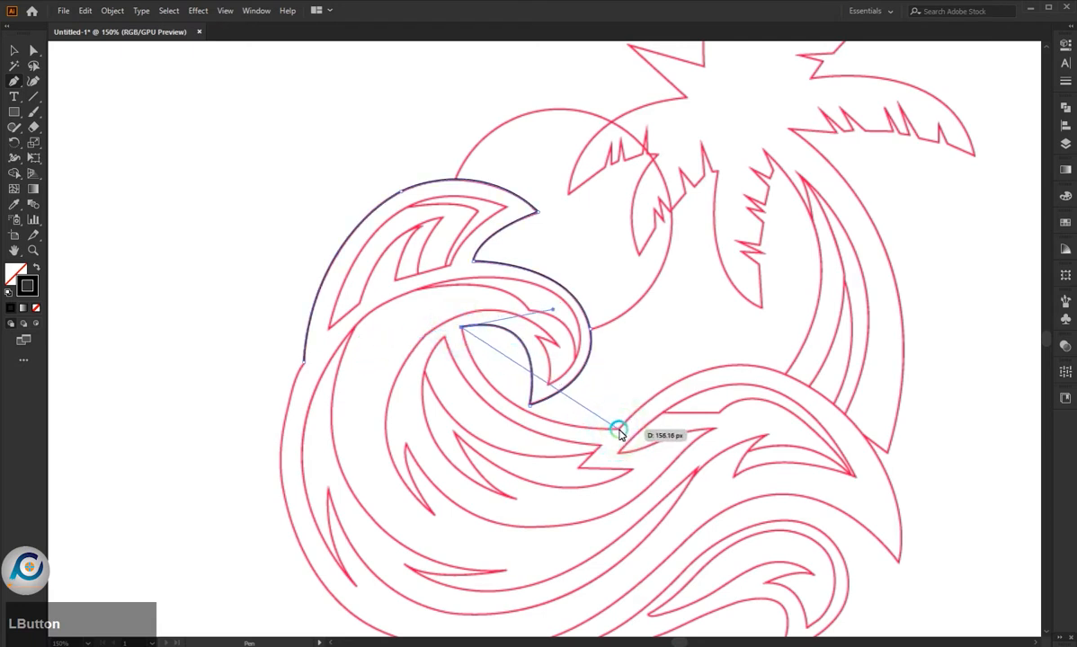
{"action": "left_click_drag", "start_coordinate": [618, 430], "coordinate": [762, 425]}
{"action": "scroll", "coordinate": [565, 415], "scroll_direction": "down", "scroll_amount": 1}
{"action": "scroll", "coordinate": [775, 439], "scroll_direction": "up", "scroll_amount": 2}
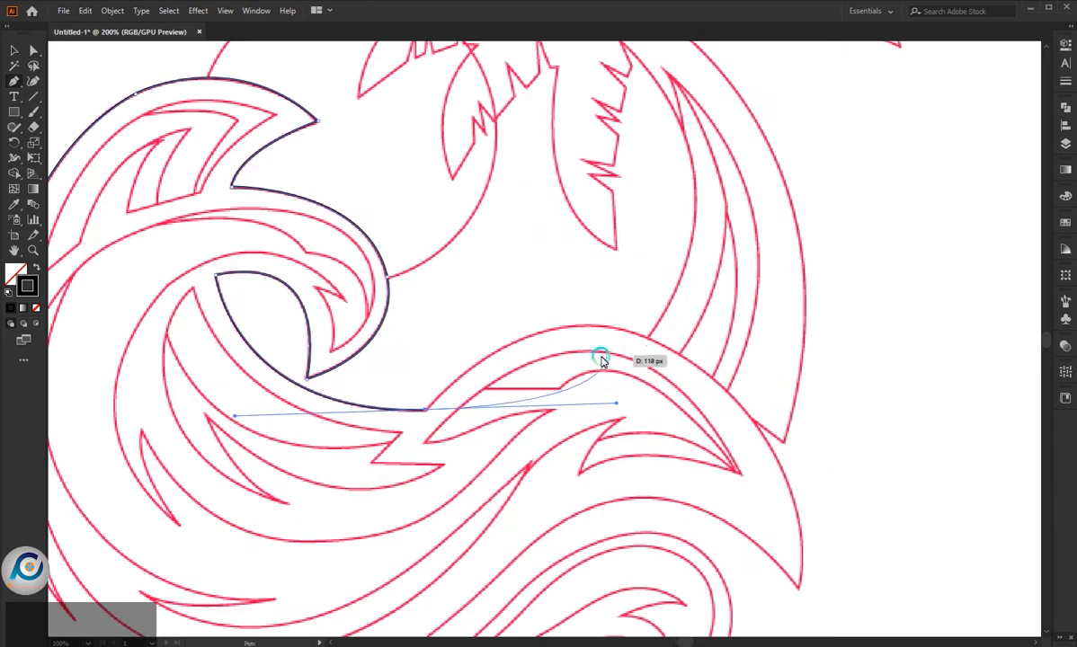
{"action": "left_click", "coordinate": [427, 410]}
- Trace the right wave's upper back past the palm trunk's base to a sharp corner at its lower right tip
{"action": "left_click_drag", "start_coordinate": [609, 326], "coordinate": [717, 340]}
{"action": "left_click", "coordinate": [609, 327]}
{"action": "scroll", "coordinate": [580, 336], "scroll_direction": "down", "scroll_amount": 2}
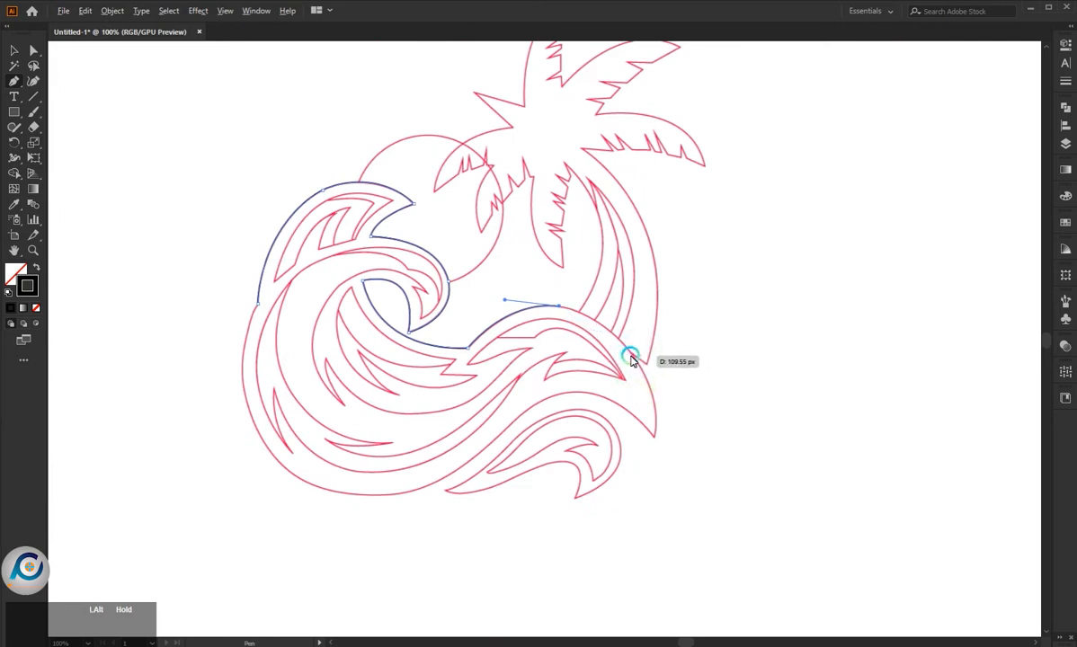
{"action": "scroll", "coordinate": [632, 360], "scroll_direction": "up", "scroll_amount": 2}
{"action": "left_click_drag", "start_coordinate": [634, 358], "coordinate": [685, 434]}
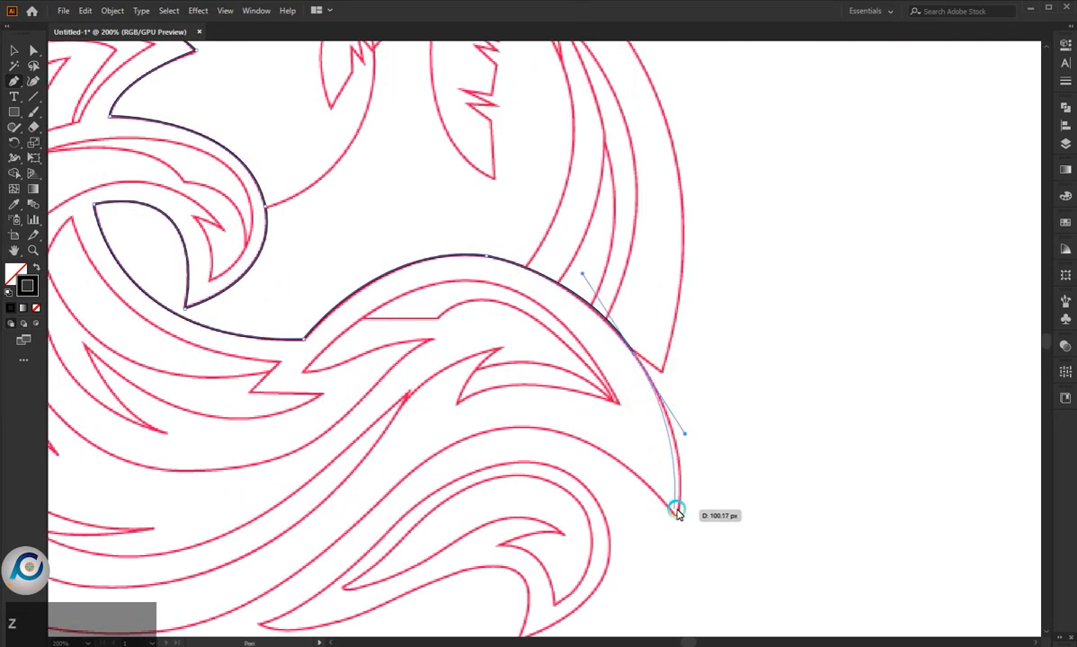
{"action": "left_click_drag", "start_coordinate": [677, 519], "coordinate": [671, 563]}
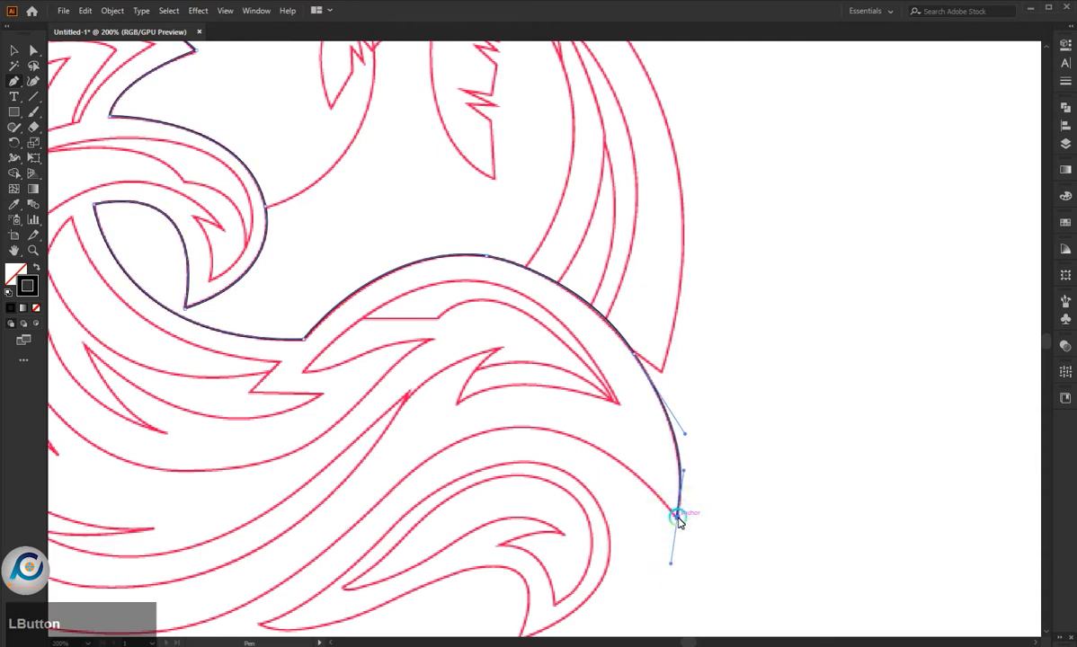
{"action": "left_click", "coordinate": [677, 518]}
- Trace the right wave's underside from its tip back over the hump above the small wave
{"action": "scroll", "coordinate": [629, 486], "scroll_direction": "down", "scroll_amount": 2}
{"action": "scroll", "coordinate": [527, 488], "scroll_direction": "up", "scroll_amount": 2}
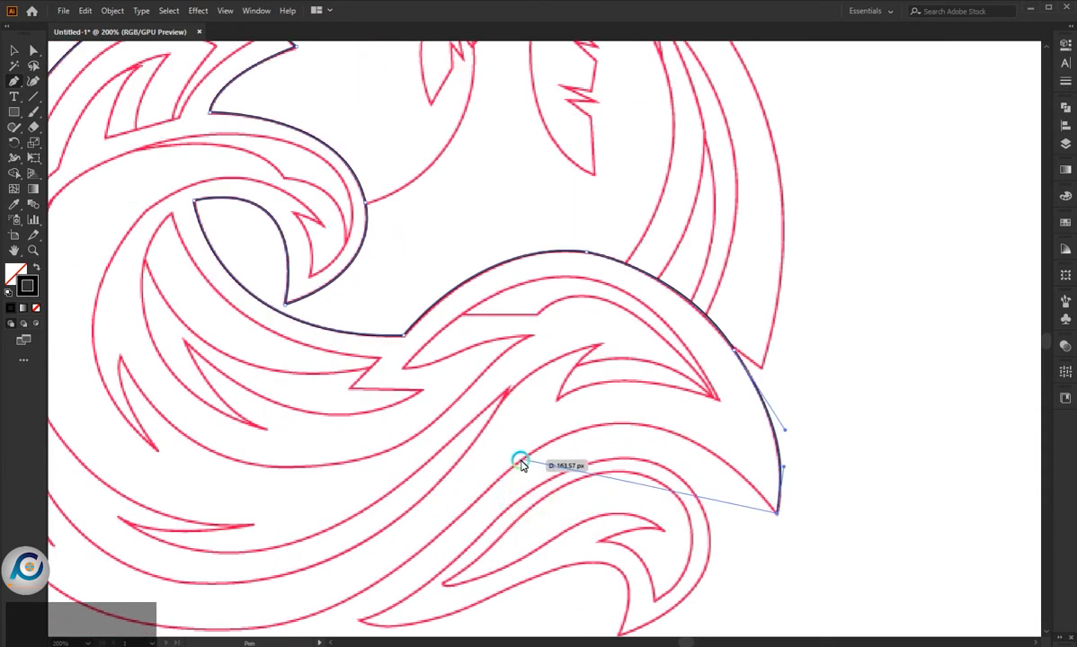
{"action": "left_click_drag", "start_coordinate": [520, 461], "coordinate": [379, 570]}
{"action": "scroll", "coordinate": [663, 465], "scroll_direction": "down", "scroll_amount": 1}
{"action": "scroll", "coordinate": [694, 469], "scroll_direction": "down", "scroll_amount": 2}
{"action": "scroll", "coordinate": [443, 538], "scroll_direction": "up", "scroll_amount": 3}
{"action": "scroll", "coordinate": [615, 455], "scroll_direction": "down", "scroll_amount": 2}
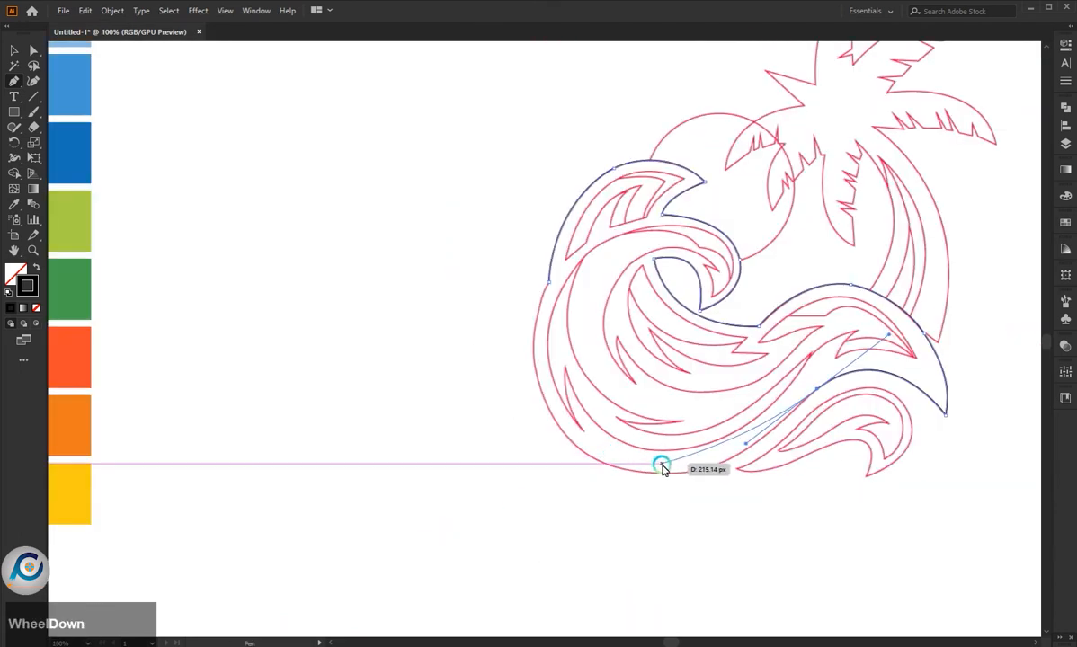
{"action": "left_click_drag", "start_coordinate": [607, 464], "coordinate": [493, 433]}
{"action": "key", "text": "ctrl+z"}
{"action": "scroll", "coordinate": [739, 455], "scroll_direction": "up", "scroll_amount": 3}
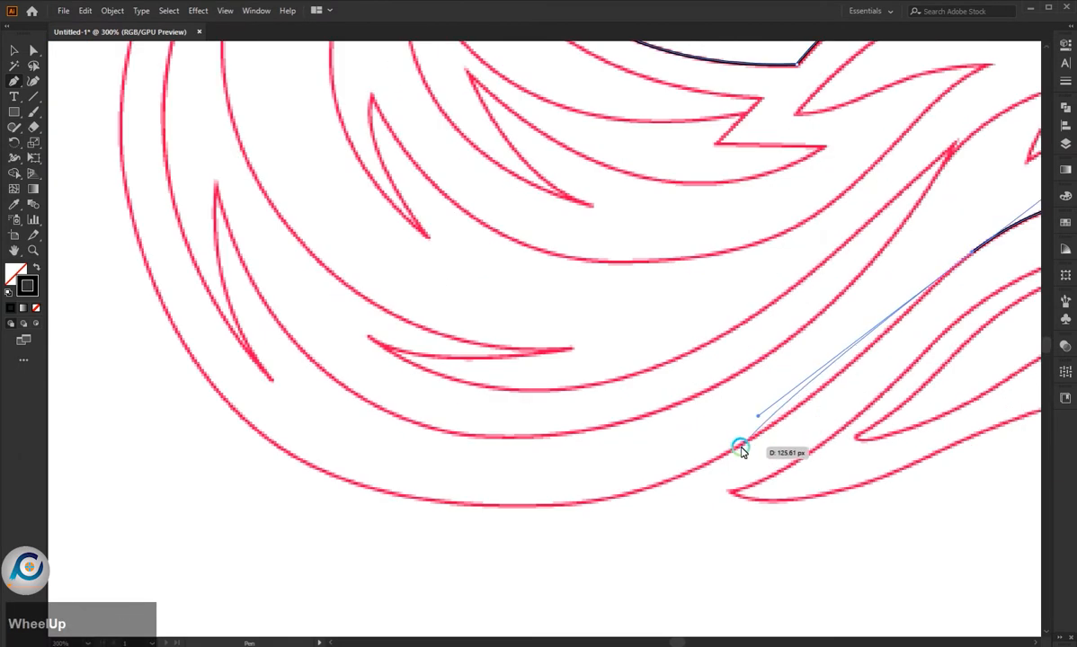
{"action": "scroll", "coordinate": [739, 451], "scroll_direction": "down", "scroll_amount": 2}
{"action": "left_click_drag", "start_coordinate": [849, 354], "coordinate": [705, 474]}
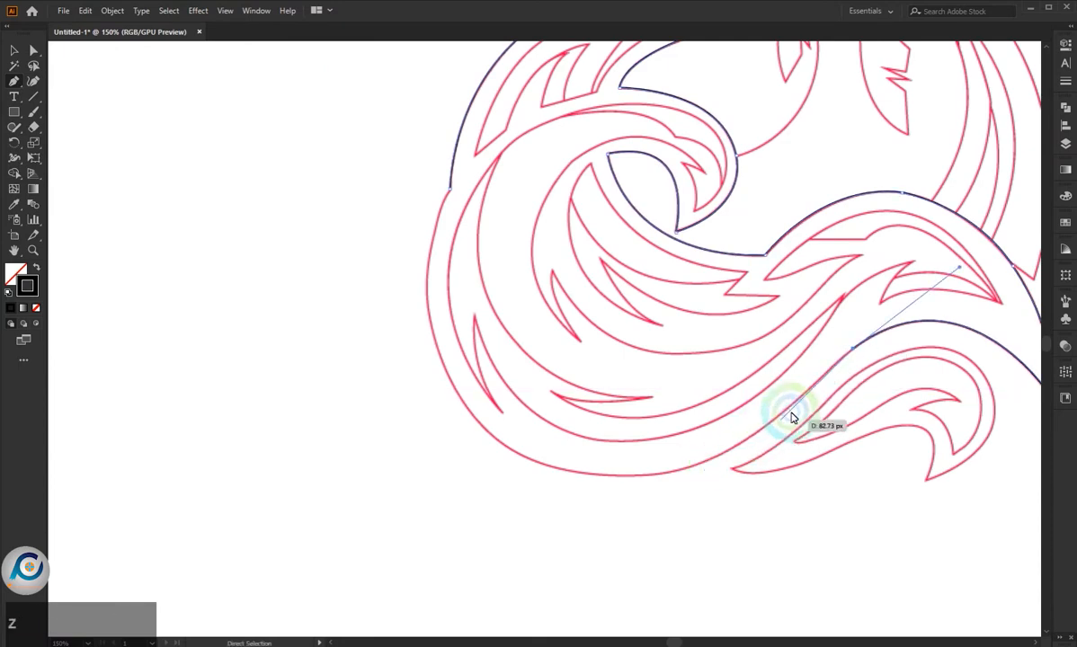
{"action": "left_click_drag", "start_coordinate": [813, 387], "coordinate": [809, 394]}
{"action": "left_click_drag", "start_coordinate": [586, 475], "coordinate": [454, 457]}
{"action": "key", "text": "ctrl+z"}
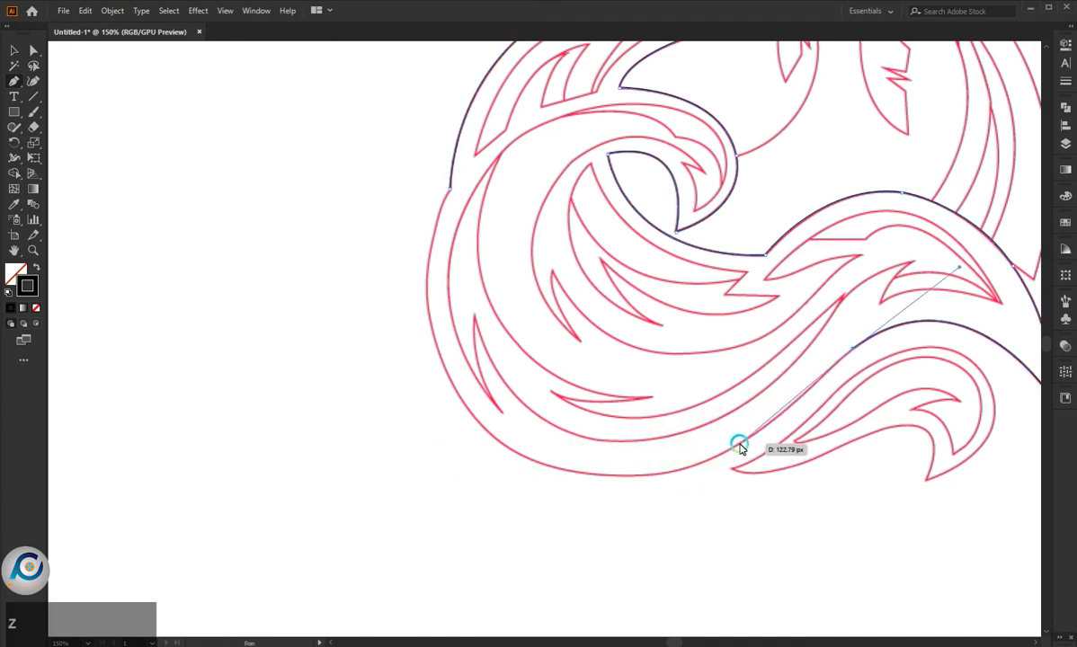
- Trace the big wave's rounded bottom and left side, closing the outline at its starting anchor
{"action": "left_click_drag", "start_coordinate": [739, 448], "coordinate": [694, 472]}
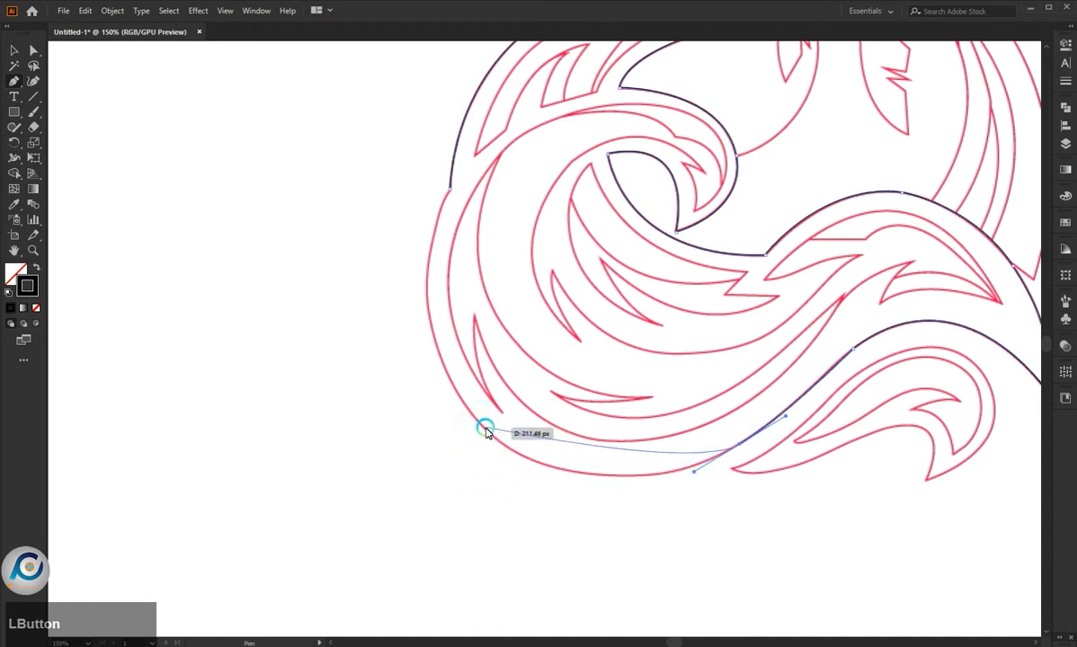
{"action": "left_click_drag", "start_coordinate": [485, 435], "coordinate": [393, 356]}
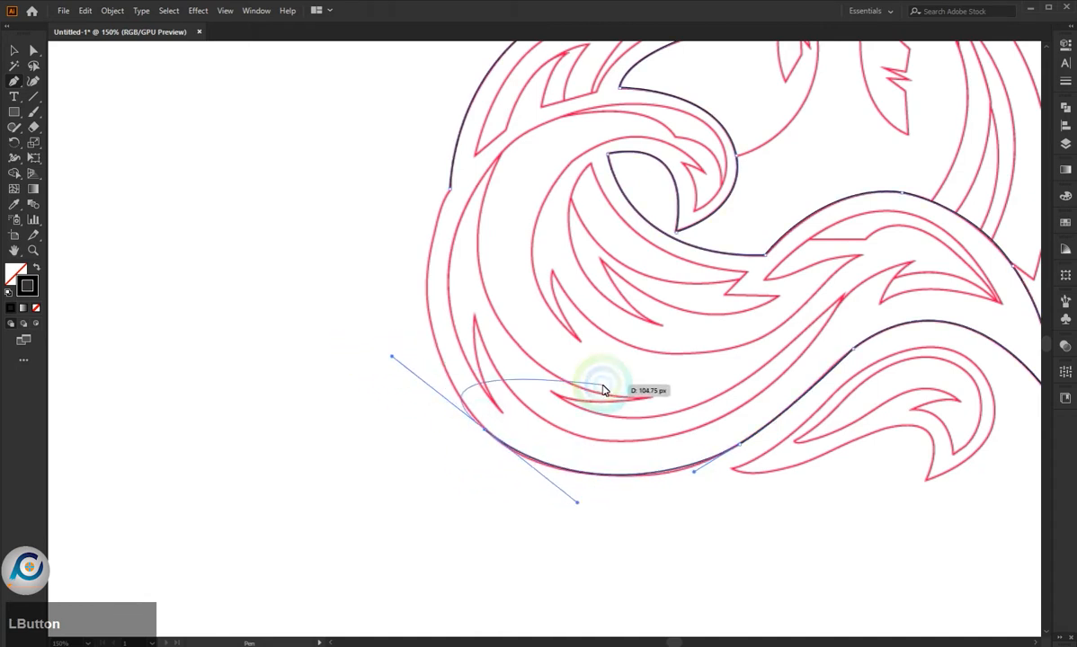
{"action": "scroll", "coordinate": [596, 284], "scroll_direction": "down", "scroll_amount": 3}
{"action": "scroll", "coordinate": [450, 330], "scroll_direction": "up", "scroll_amount": 3}
{"action": "left_click_drag", "start_coordinate": [460, 313], "coordinate": [471, 276]}
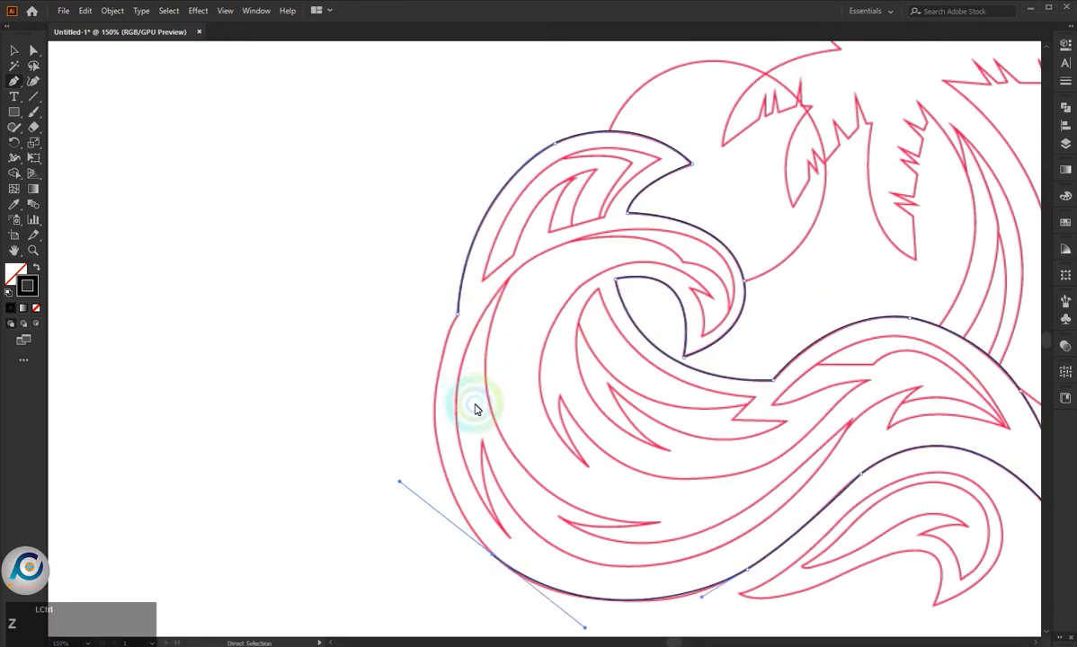
{"action": "left_click_drag", "start_coordinate": [493, 554], "coordinate": [501, 558]}
{"action": "left_click", "coordinate": [493, 557]}
{"action": "left_click_drag", "start_coordinate": [458, 314], "coordinate": [525, 178]}
- Even out the outline's left, bottom and lower right curves with the Smooth tool, and deselect the path
{"action": "scroll", "coordinate": [611, 438], "scroll_direction": "up", "scroll_amount": 2}
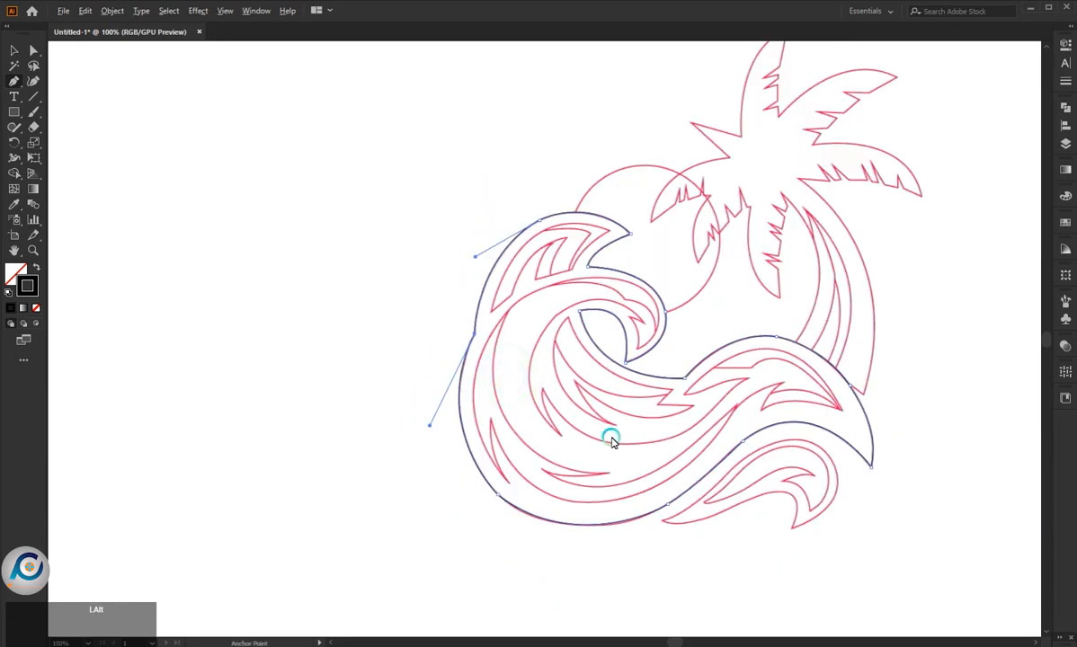
{"action": "scroll", "coordinate": [474, 410], "scroll_direction": "down", "scroll_amount": 2}
{"action": "right_click", "coordinate": [14, 126]}
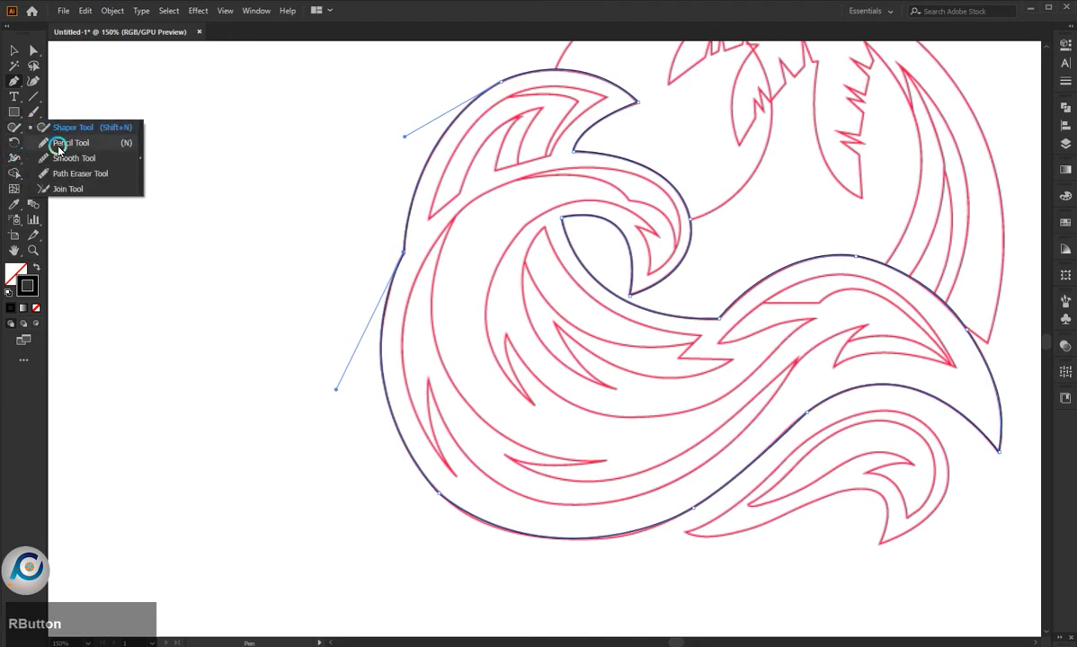
{"action": "left_click", "coordinate": [75, 159]}
{"action": "mouse_move", "coordinate": [465, 504]}
{"action": "left_mouse_down"}
{"action": "mouse_move", "coordinate": [597, 519]}
{"action": "mouse_move", "coordinate": [722, 505]}
{"action": "mouse_move", "coordinate": [575, 532]}
{"action": "mouse_move", "coordinate": [626, 538]}
{"action": "mouse_move", "coordinate": [688, 521]}
{"action": "mouse_move", "coordinate": [461, 507]}
{"action": "mouse_move", "coordinate": [509, 528]}
{"action": "left_mouse_up"}
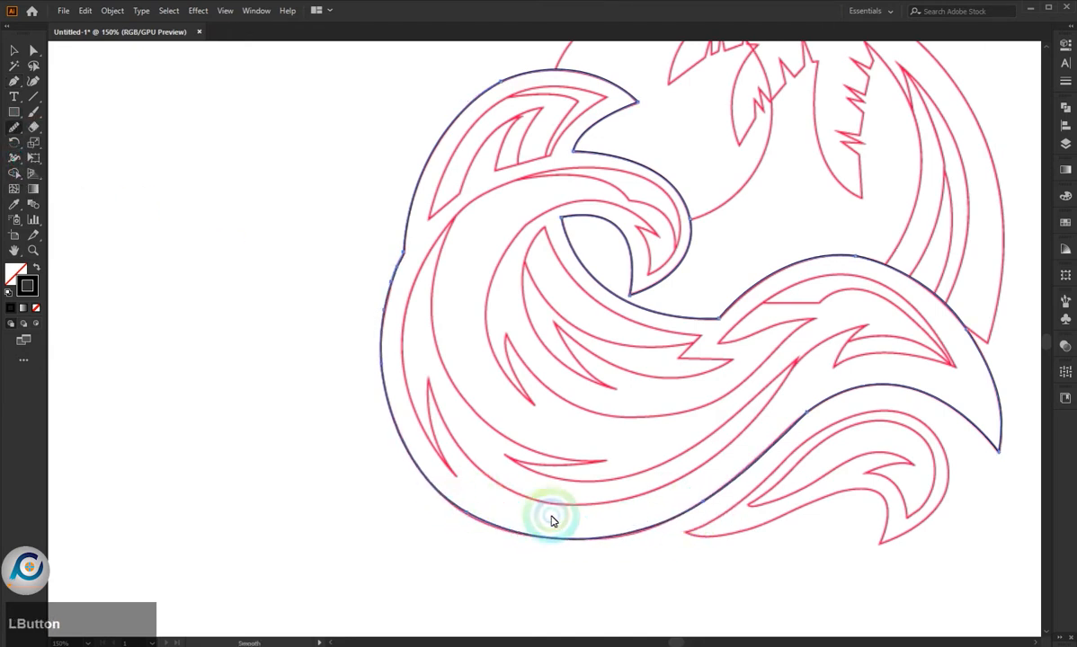
{"action": "left_click_drag", "start_coordinate": [772, 432], "coordinate": [428, 403]}
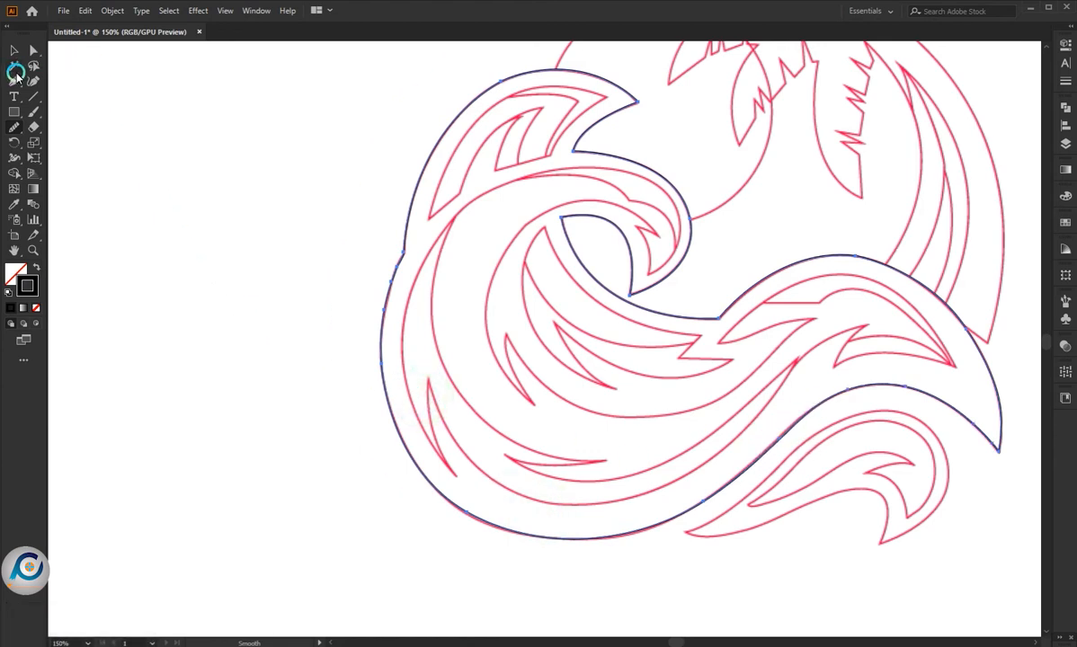
{"action": "left_click", "coordinate": [15, 77]}
{"action": "left_click", "coordinate": [11, 52]}
{"action": "left_click", "coordinate": [241, 249]}
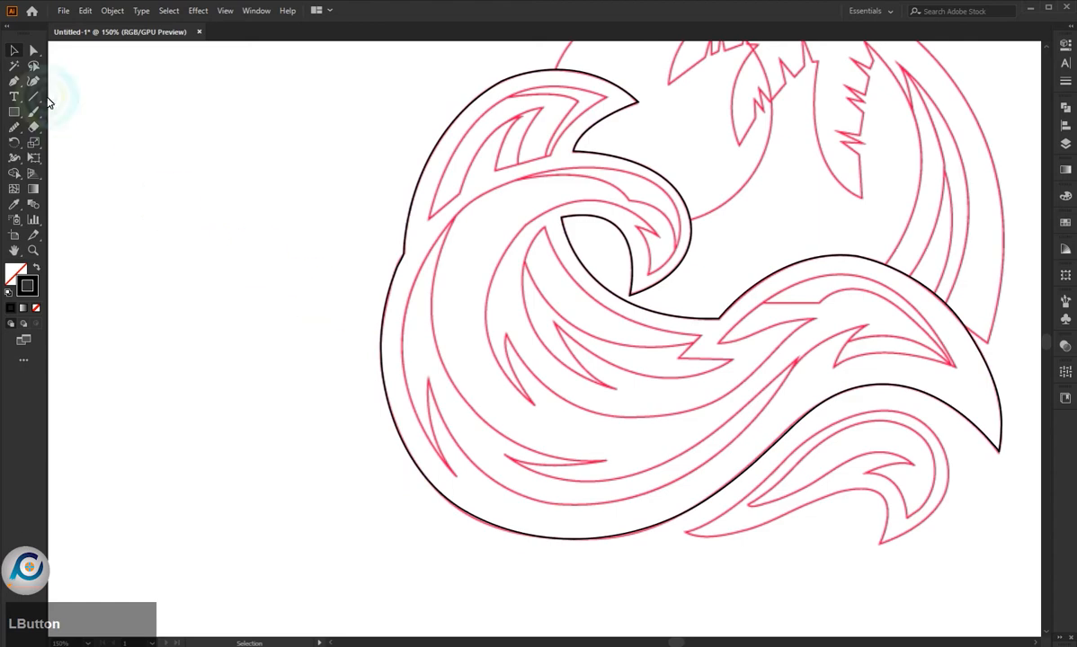
{"action": "left_click", "coordinate": [216, 134]}
- Start the inner wave contour with the Pen tool, curving from the notch inside the curl down to a sharp lip tip
{"action": "scroll", "coordinate": [511, 171], "scroll_direction": "up", "scroll_amount": 1}
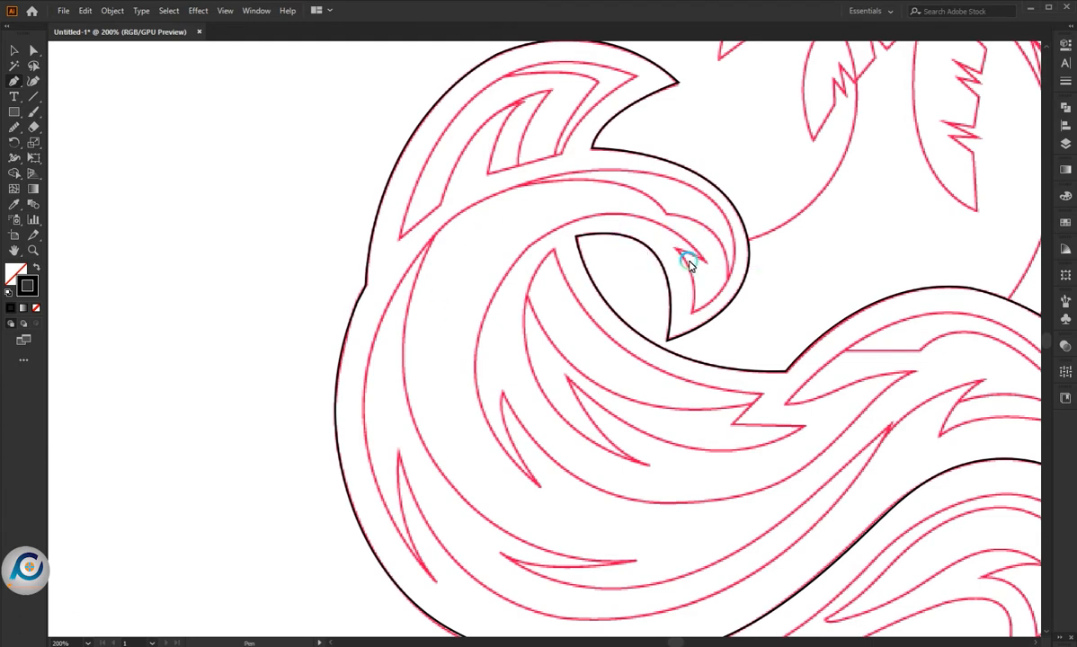
{"action": "scroll", "coordinate": [690, 264], "scroll_direction": "up", "scroll_amount": 1}
{"action": "left_click", "coordinate": [655, 238]}
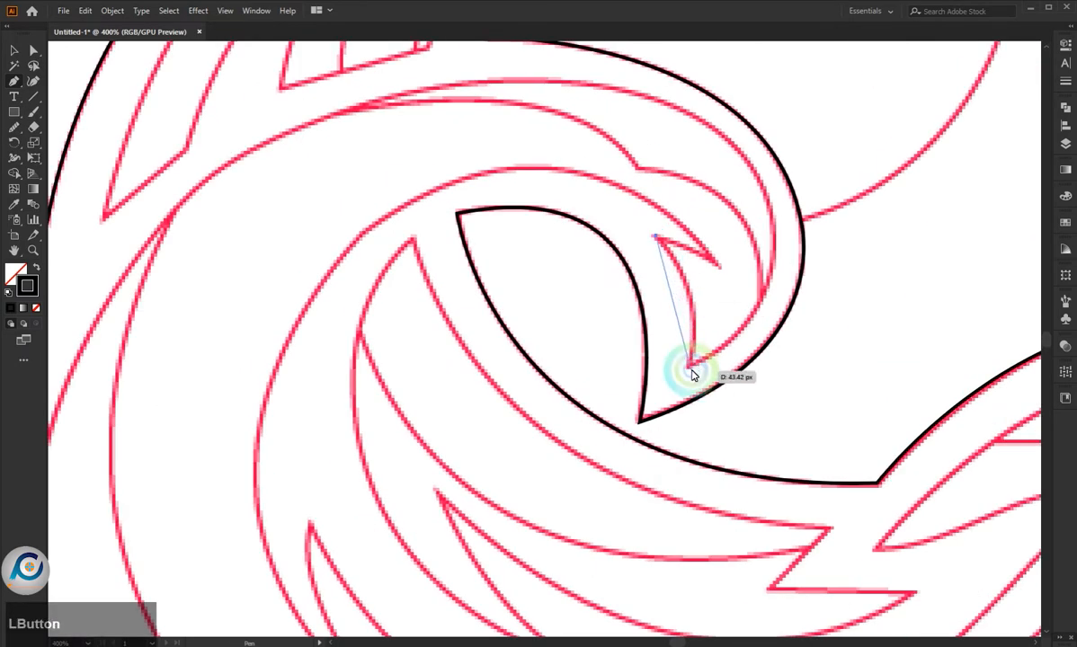
{"action": "left_click_drag", "start_coordinate": [688, 367], "coordinate": [663, 435]}
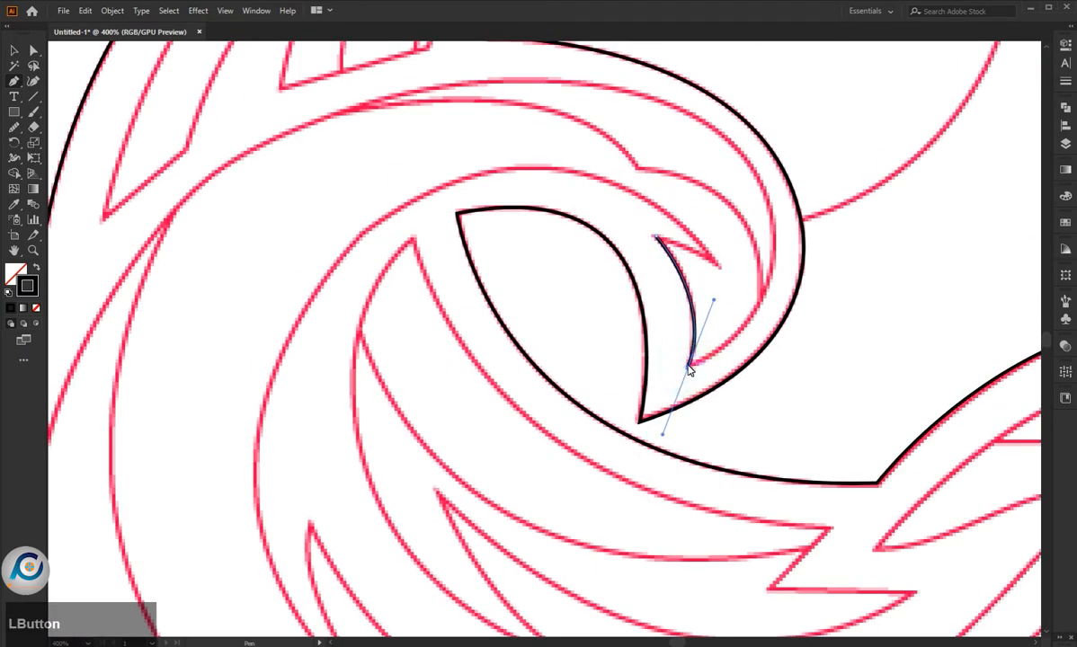
{"action": "left_click", "coordinate": [689, 368]}
- Trace the inner contour from the lip tip up around the curl's right side to its top
{"action": "scroll", "coordinate": [736, 344], "scroll_direction": "down", "scroll_amount": 2}
{"action": "scroll", "coordinate": [728, 235], "scroll_direction": "up", "scroll_amount": 1}
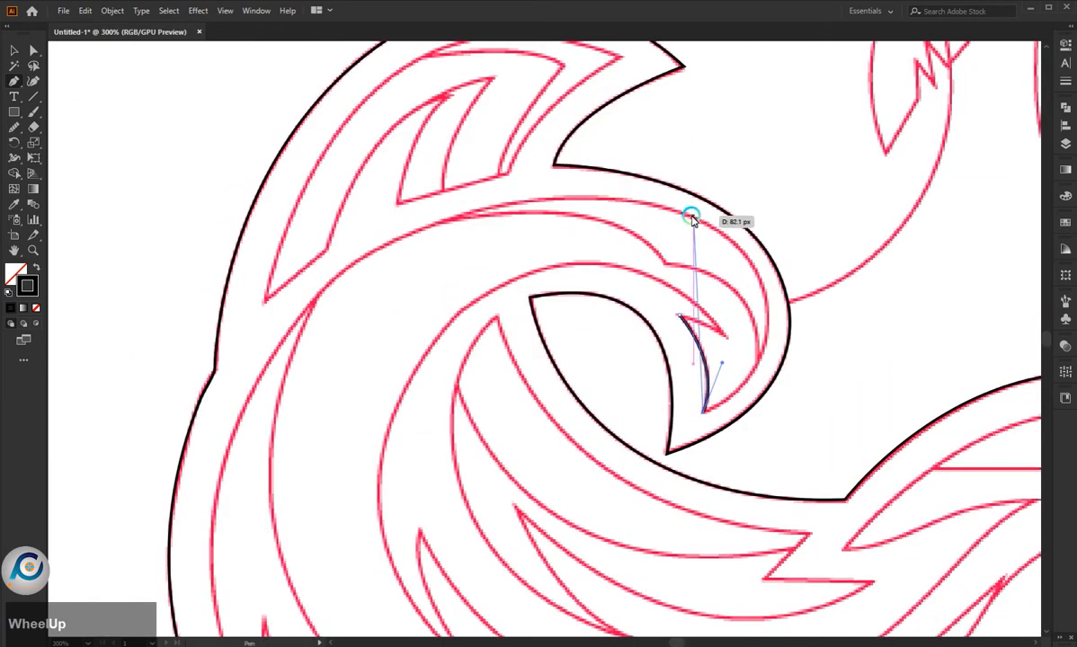
{"action": "left_click_drag", "start_coordinate": [690, 218], "coordinate": [514, 116]}
{"action": "key", "text": "ctrl+z"}
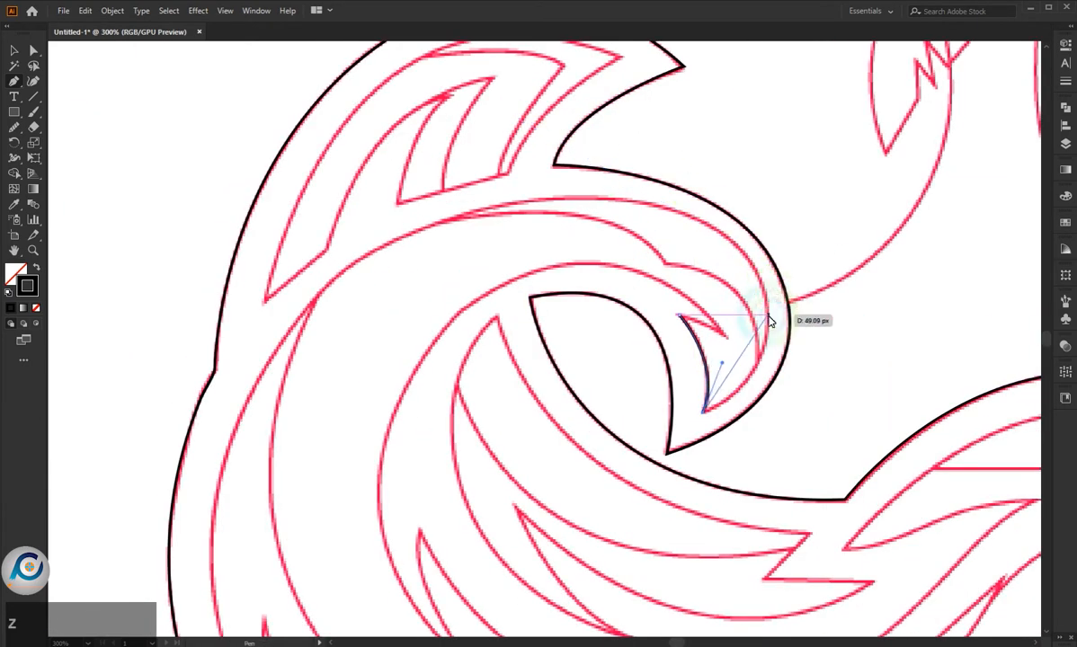
{"action": "left_click_drag", "start_coordinate": [768, 315], "coordinate": [762, 245]}
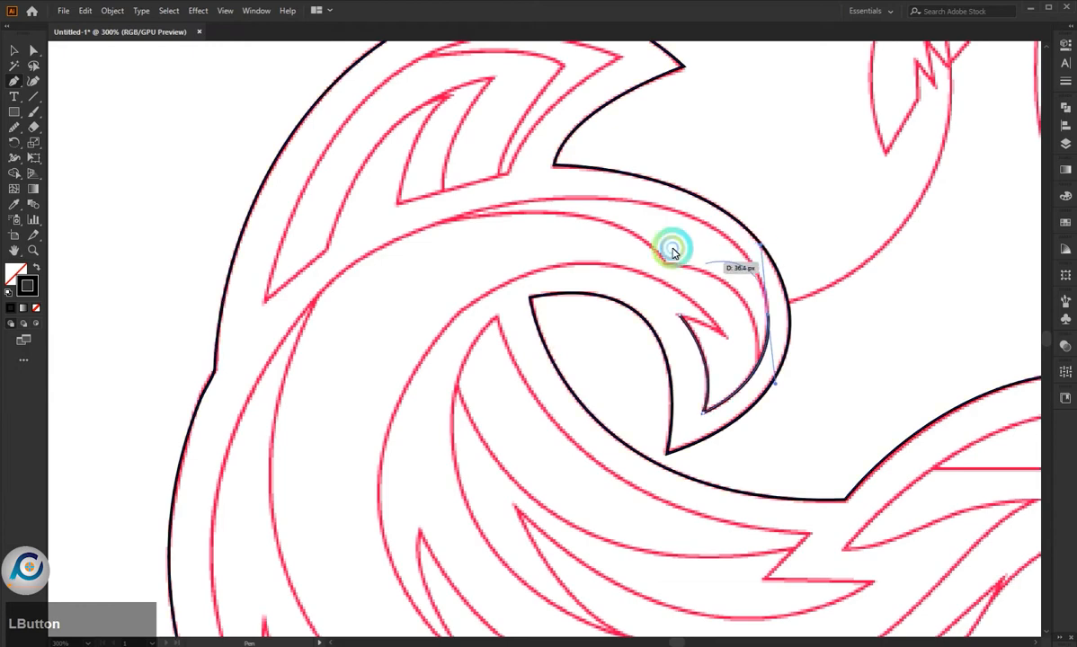
{"action": "left_click_drag", "start_coordinate": [564, 199], "coordinate": [421, 207]}
- Continue the inner contour from the curl's top through the left junction and down the wave's inner left side
{"action": "scroll", "coordinate": [493, 329], "scroll_direction": "down", "scroll_amount": 3}
{"action": "scroll", "coordinate": [441, 297], "scroll_direction": "up", "scroll_amount": 3}
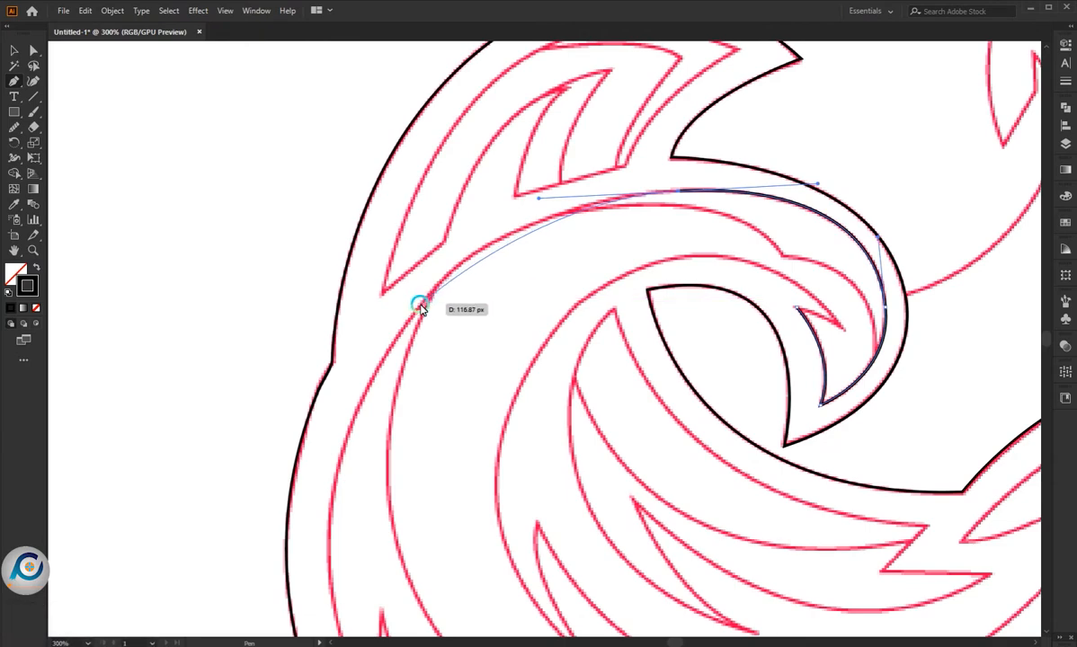
{"action": "left_click_drag", "start_coordinate": [422, 310], "coordinate": [421, 356]}
{"action": "scroll", "coordinate": [438, 440], "scroll_direction": "down", "scroll_amount": 3}
{"action": "scroll", "coordinate": [552, 461], "scroll_direction": "up", "scroll_amount": 3}
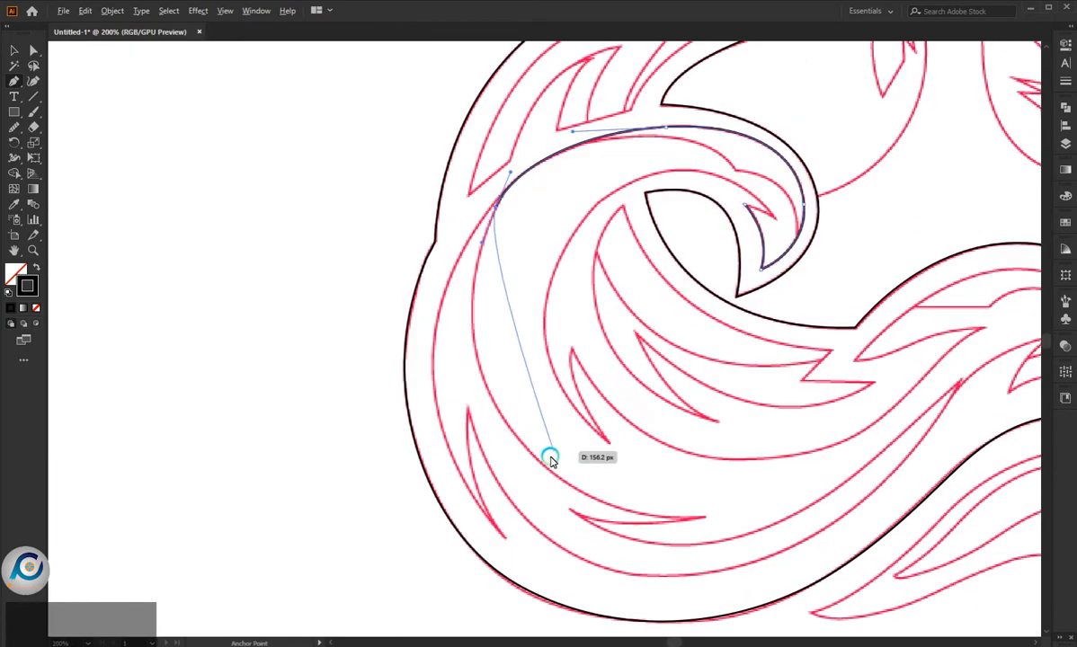
{"action": "left_click_drag", "start_coordinate": [705, 521], "coordinate": [994, 540]}
{"action": "key", "text": "ctrl+z"}
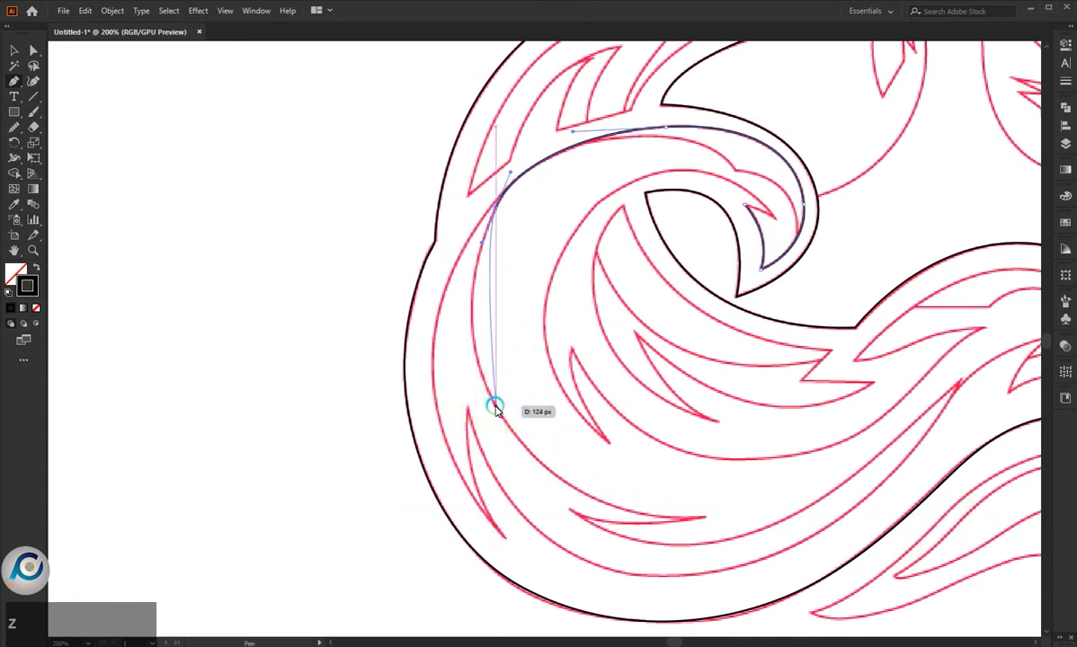
{"action": "left_click_drag", "start_coordinate": [495, 407], "coordinate": [537, 476]}
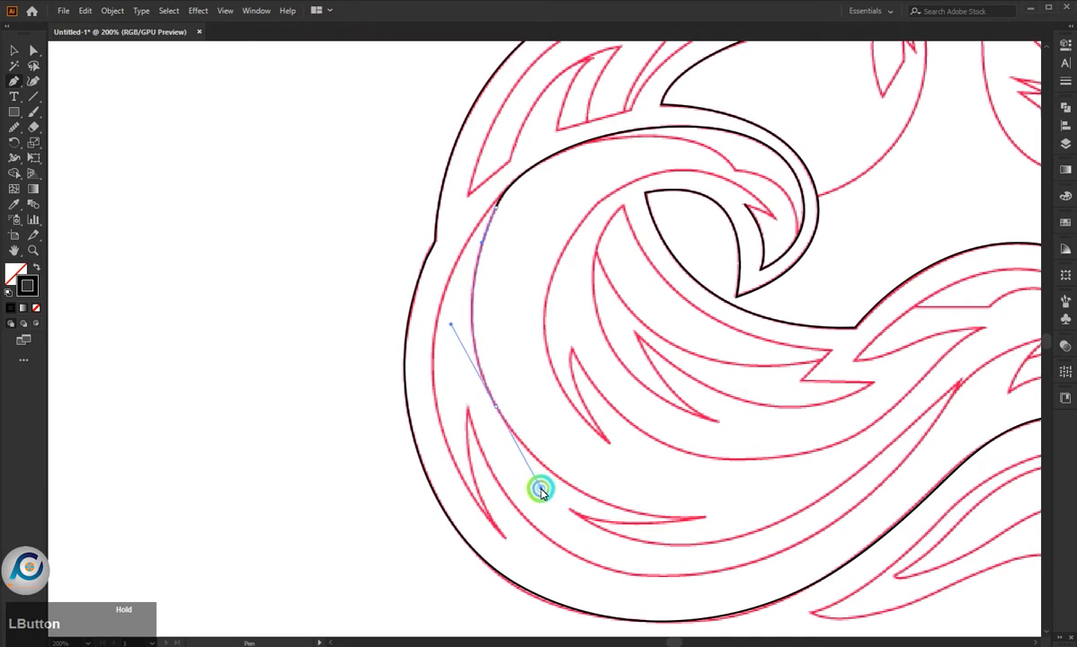
- Trace the thin lower spike out to its right point and back along its underside to a sharp left corner
{"action": "left_click_drag", "start_coordinate": [705, 518], "coordinate": [779, 507]}
{"action": "left_click_drag", "start_coordinate": [704, 516], "coordinate": [498, 484]}
{"action": "left_click", "coordinate": [570, 509]}
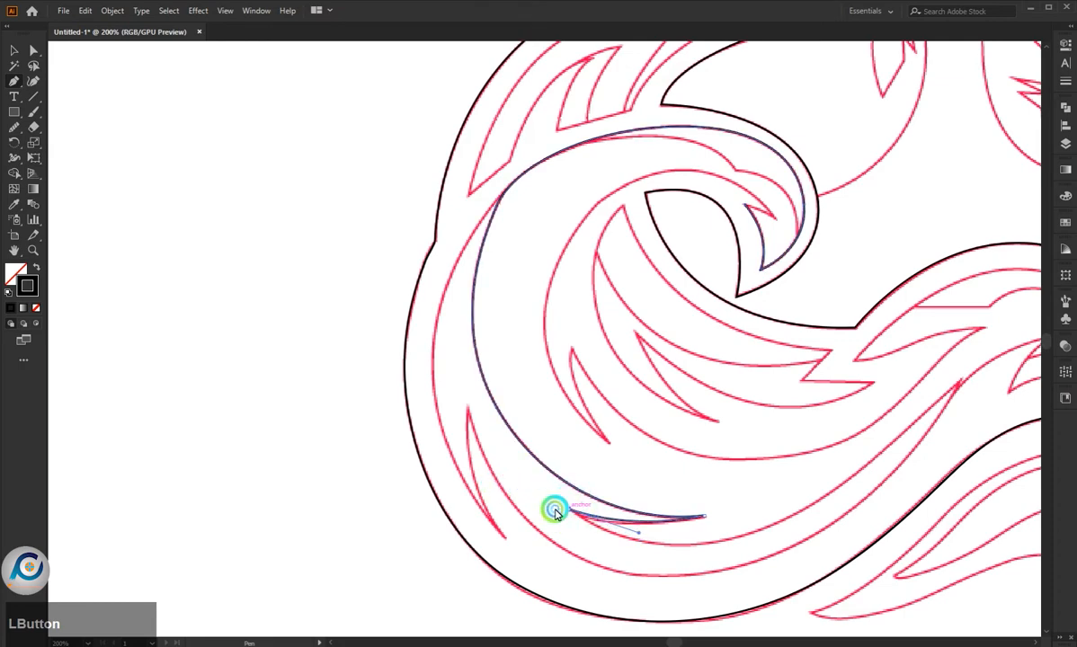
- Continue the inner contour from the lower spike's sharp left corner along the wave's underside up to a sharp tip below the right crest
{"action": "scroll", "coordinate": [554, 509], "scroll_direction": "down", "scroll_amount": 3}
{"action": "scroll", "coordinate": [610, 531], "scroll_direction": "up", "scroll_amount": 3}
{"action": "left_click_drag", "start_coordinate": [639, 495], "coordinate": [746, 443]}
{"action": "scroll", "coordinate": [741, 440], "scroll_direction": "down", "scroll_amount": 3}
{"action": "scroll", "coordinate": [765, 414], "scroll_direction": "up", "scroll_amount": 4}
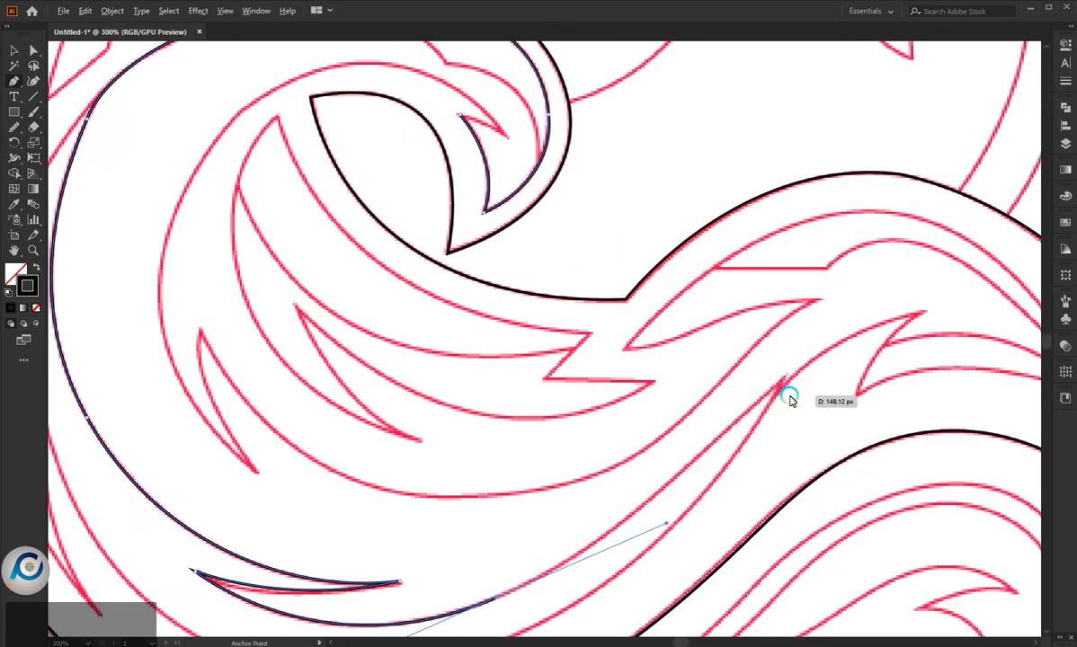
{"action": "left_click", "coordinate": [495, 595]}
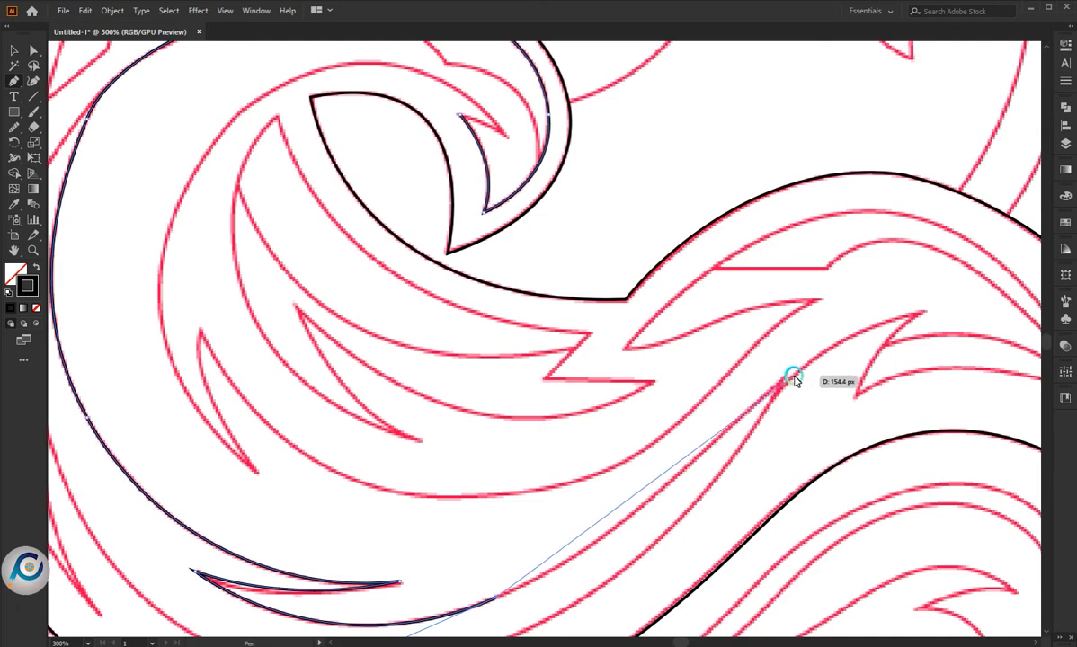
{"action": "left_click_drag", "start_coordinate": [712, 439], "coordinate": [755, 376]}
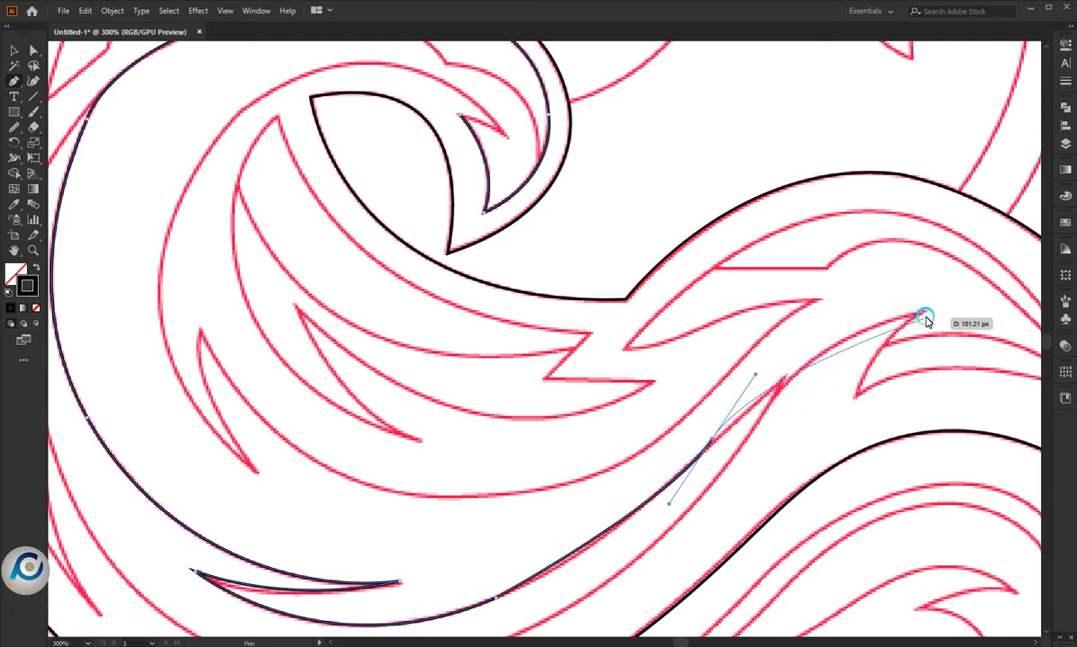
{"action": "left_click_drag", "start_coordinate": [926, 311], "coordinate": [976, 309]}
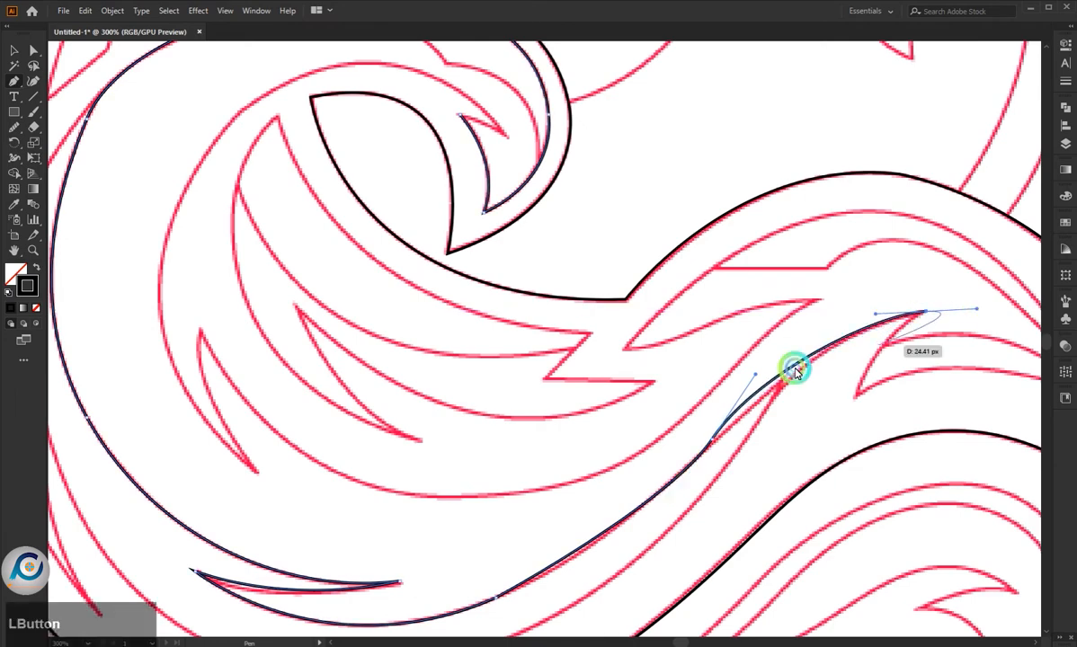
{"action": "scroll", "coordinate": [624, 404], "scroll_direction": "down", "scroll_amount": 2}
{"action": "scroll", "coordinate": [775, 367], "scroll_direction": "up", "scroll_amount": 2}
{"action": "left_click", "coordinate": [778, 352]}
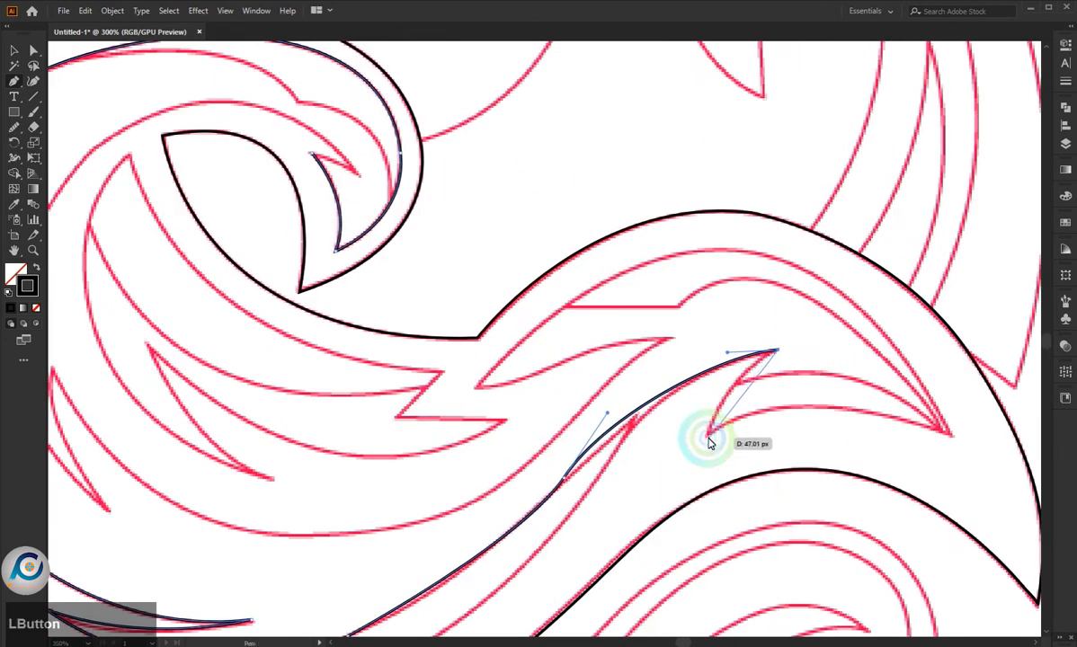
- Trace from that tip down to the sharp notch corner and along the curved edge out to the crest's pointed right end
{"action": "left_click_drag", "start_coordinate": [709, 438], "coordinate": [689, 501]}
{"action": "left_click", "coordinate": [708, 438]}
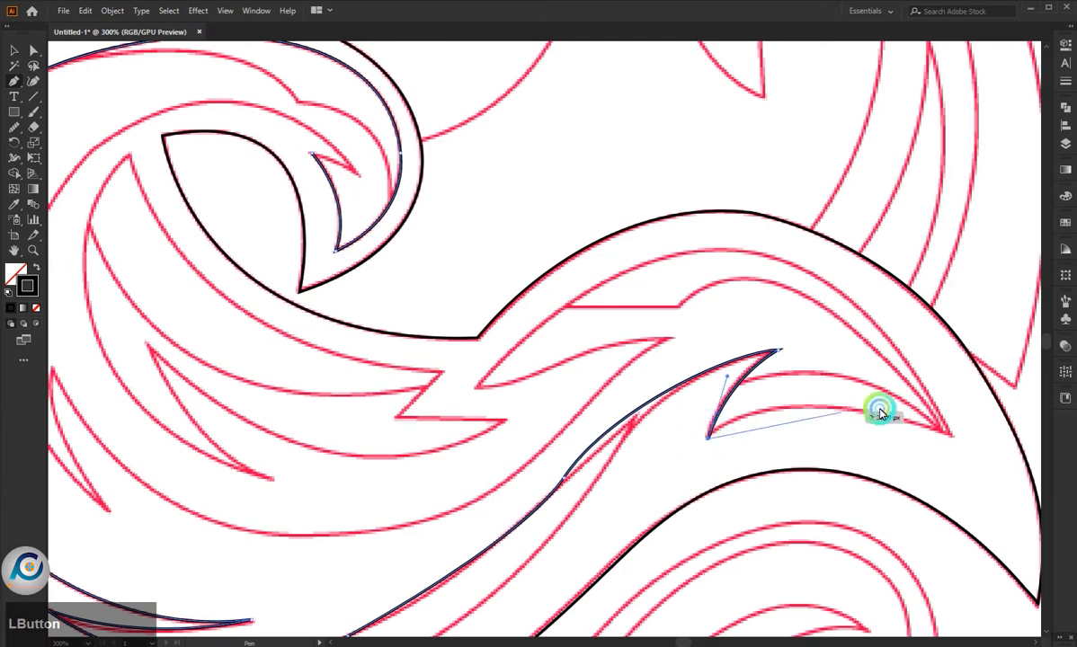
{"action": "left_click", "coordinate": [940, 437]}
{"action": "scroll", "coordinate": [647, 508], "scroll_direction": "down", "scroll_amount": 4}
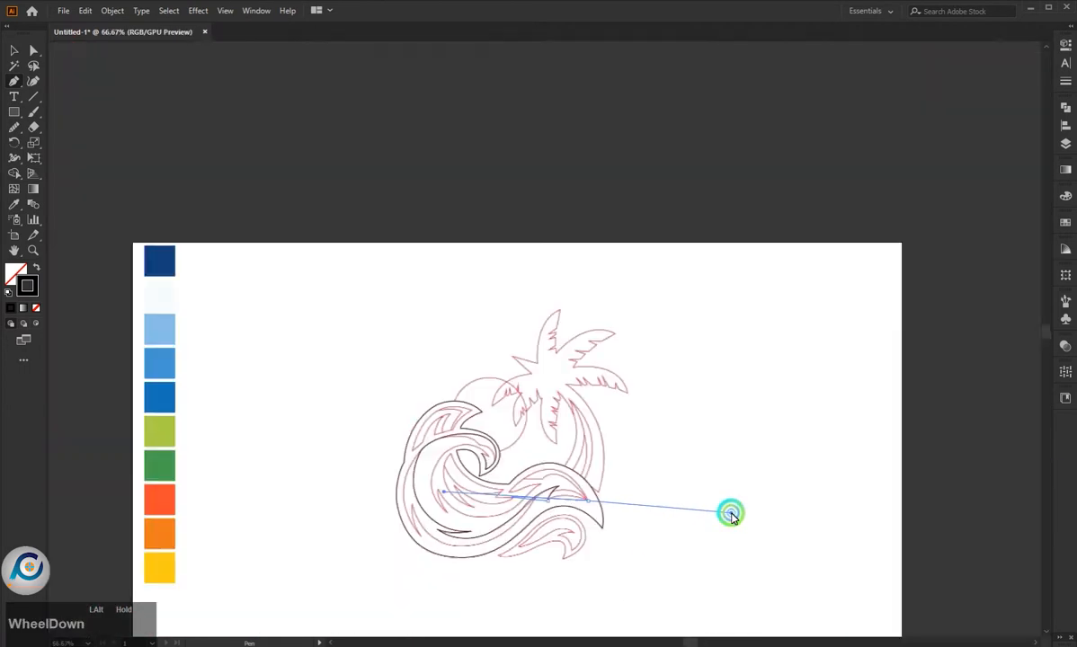
{"action": "scroll", "coordinate": [731, 514], "scroll_direction": "up", "scroll_amount": 3}
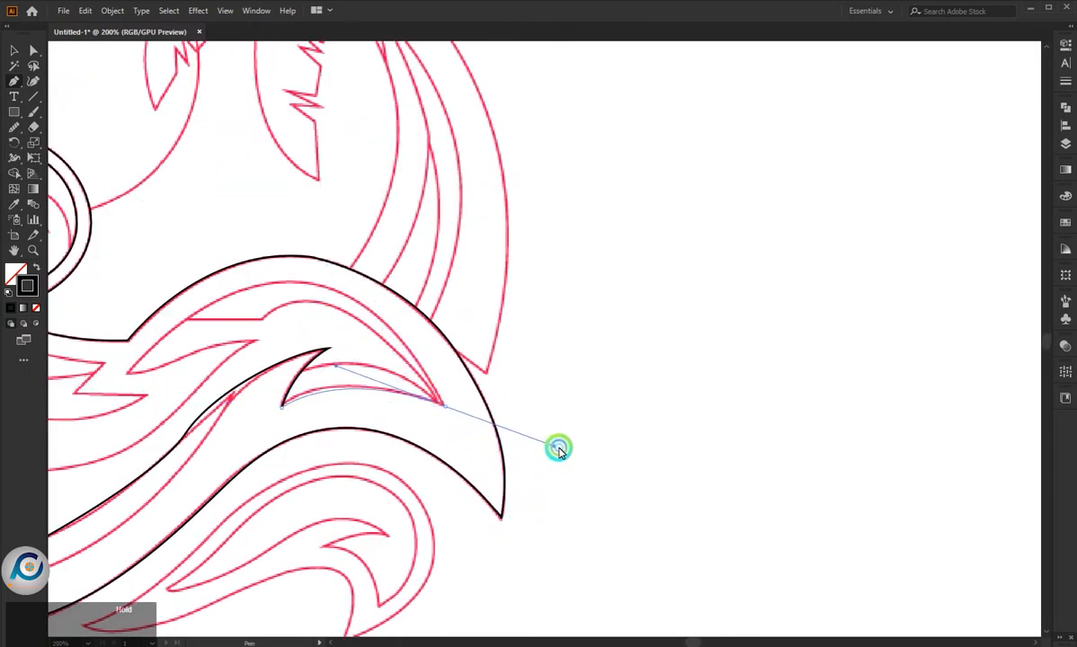
{"action": "left_click_drag", "start_coordinate": [559, 448], "coordinate": [569, 453]}
{"action": "scroll", "coordinate": [668, 438], "scroll_direction": "down", "scroll_amount": 1}
{"action": "scroll", "coordinate": [187, 310], "scroll_direction": "up", "scroll_amount": 2}
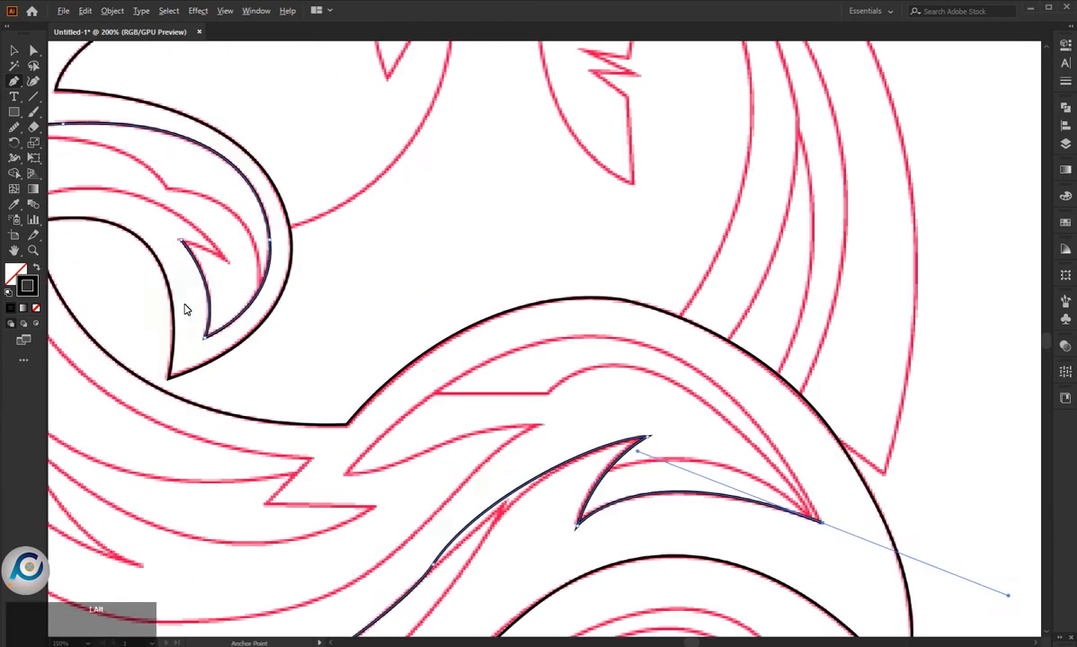
{"action": "scroll", "coordinate": [447, 365], "scroll_direction": "down", "scroll_amount": 2}
{"action": "left_click", "coordinate": [632, 442]}
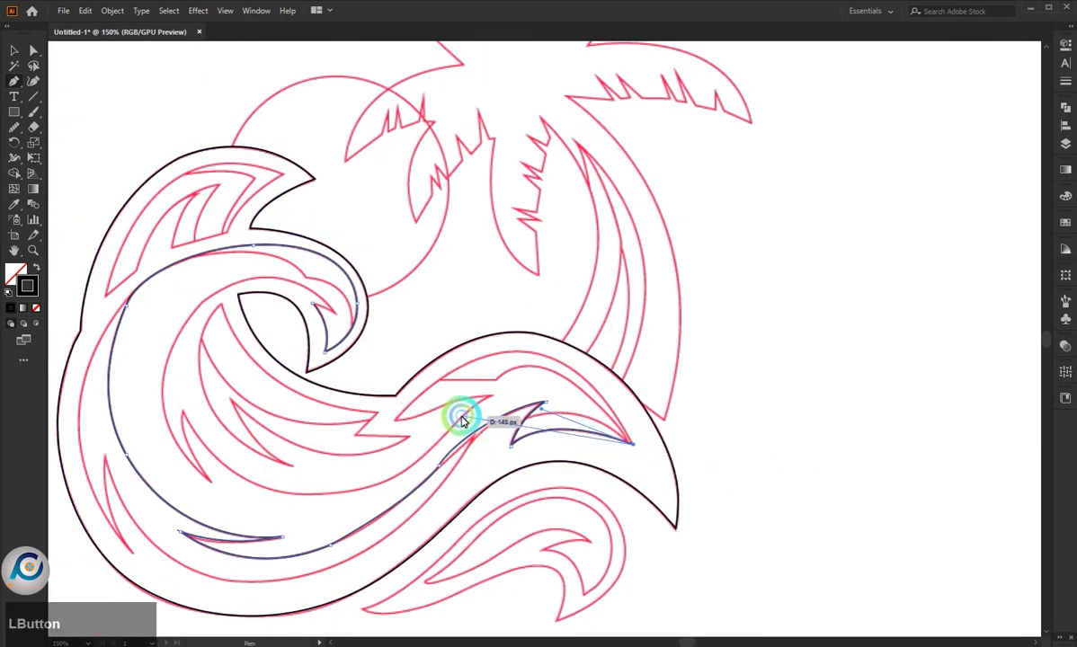
- Trace the inner arch from the crest's right point back over the top and down to a sharp left corner
{"action": "scroll", "coordinate": [464, 414], "scroll_direction": "up", "scroll_amount": 2}
{"action": "left_click_drag", "start_coordinate": [573, 298], "coordinate": [387, 363]}
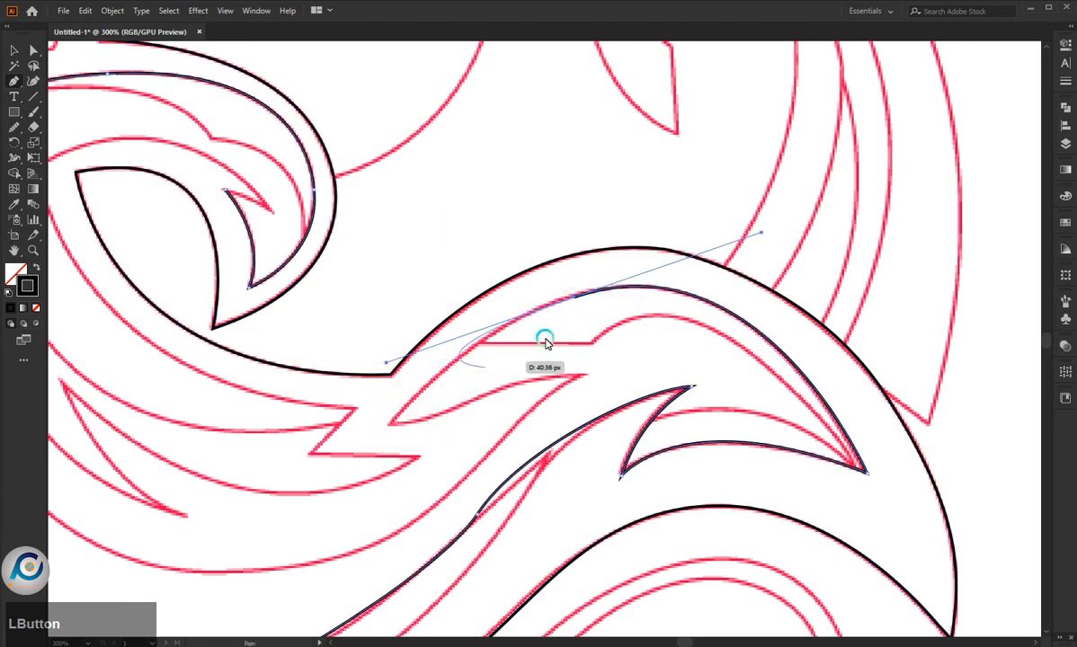
{"action": "left_click", "coordinate": [574, 298]}
{"action": "left_click_drag", "start_coordinate": [390, 420], "coordinate": [286, 543]}
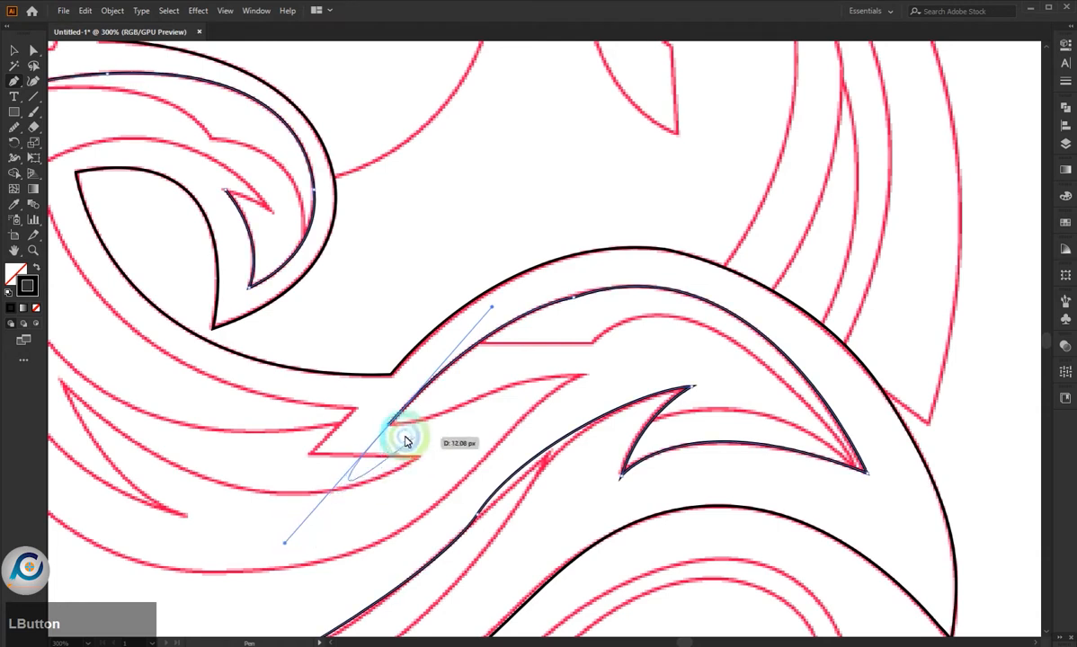
{"action": "left_click", "coordinate": [391, 423]}
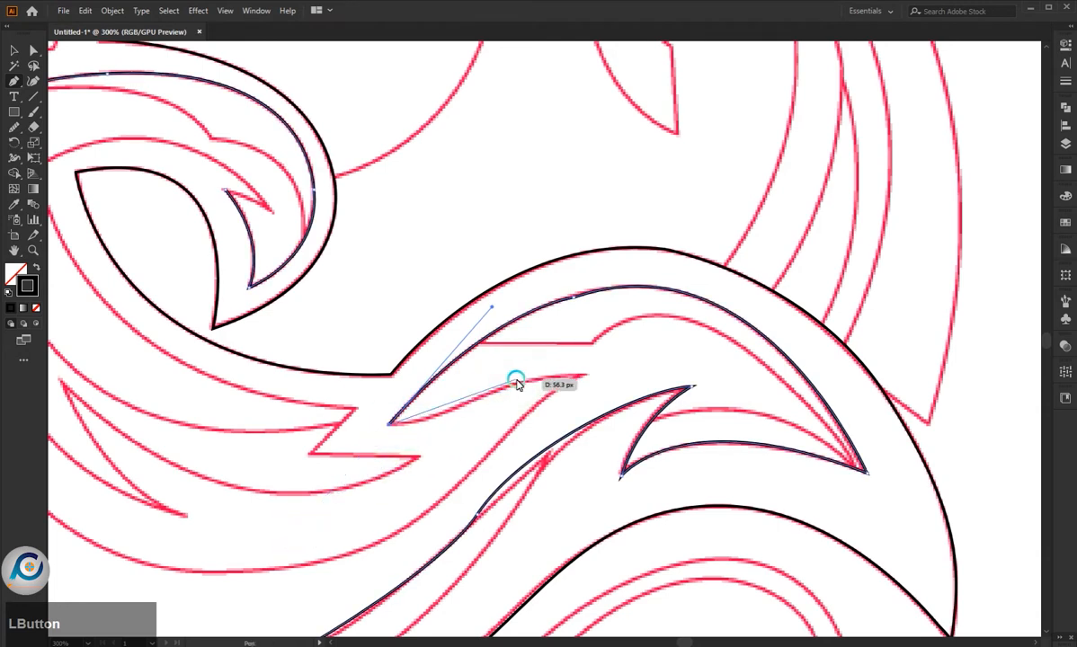
{"action": "left_click_drag", "start_coordinate": [573, 360], "coordinate": [585, 349]}
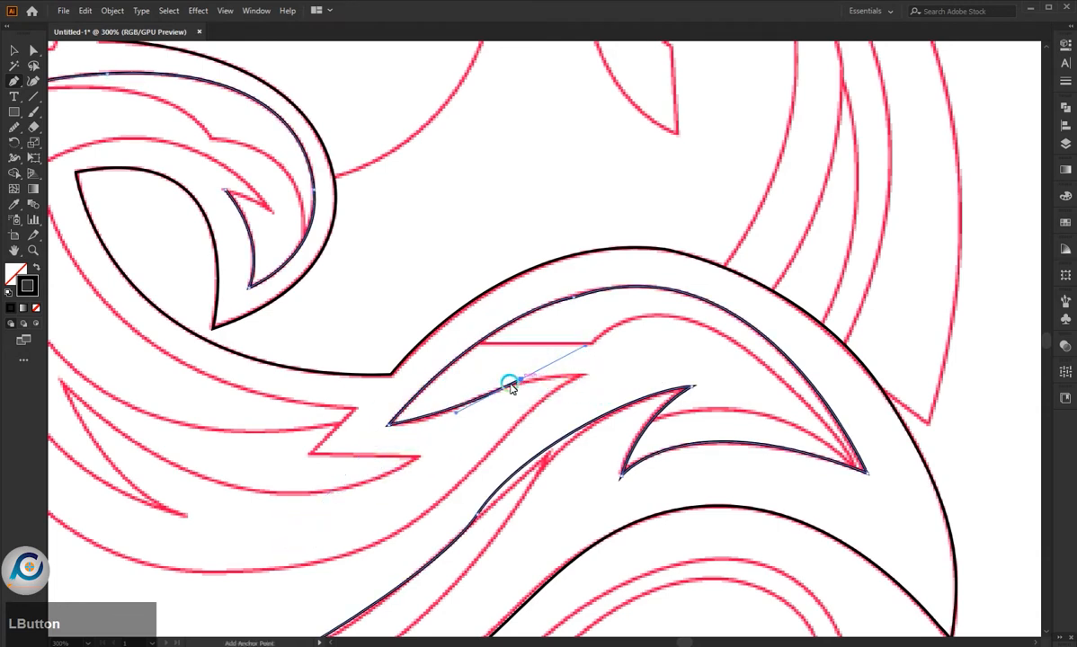
{"action": "key", "text": "ctrl+z"}
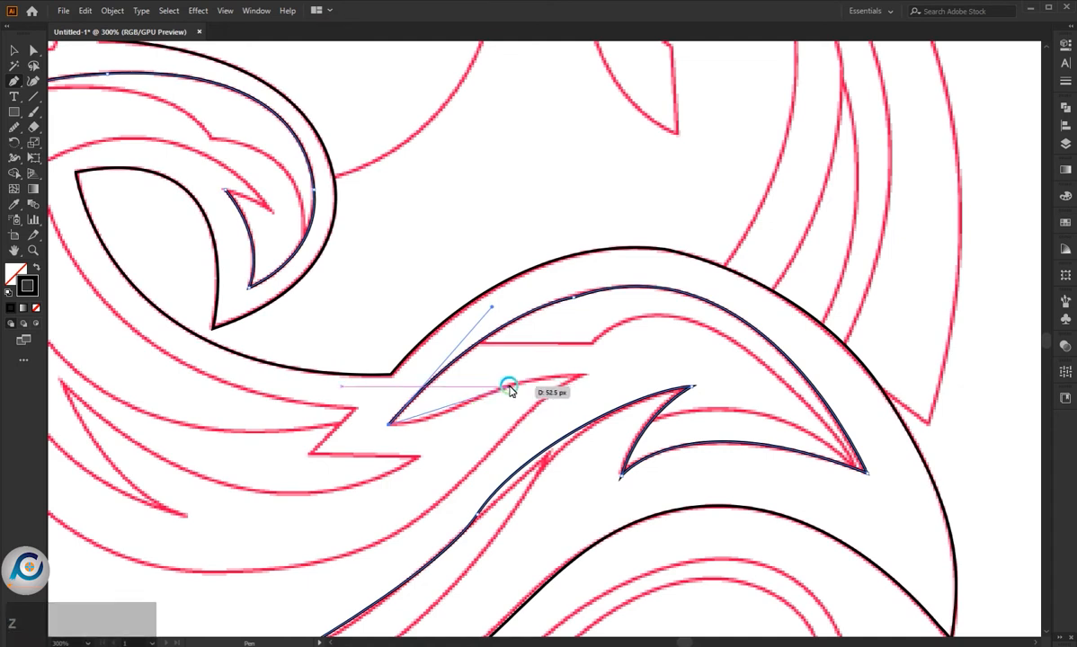
{"action": "left_click_drag", "start_coordinate": [507, 385], "coordinate": [574, 363]}
{"action": "key", "text": "ctrl+z"}
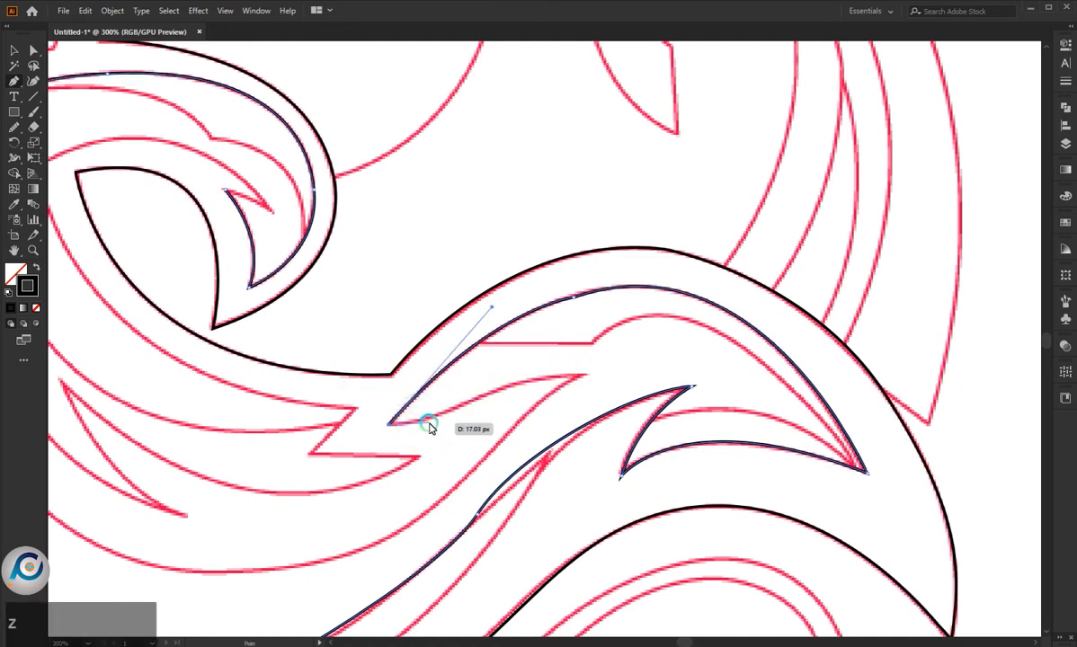
- Trace the upper edge of the spike under the crest from its left corner out to its sharp right tip
{"action": "left_click_drag", "start_coordinate": [427, 424], "coordinate": [568, 386]}
{"action": "key", "text": "ctrl+z"}
{"action": "left_click", "coordinate": [497, 446], "text": "ctrl"}
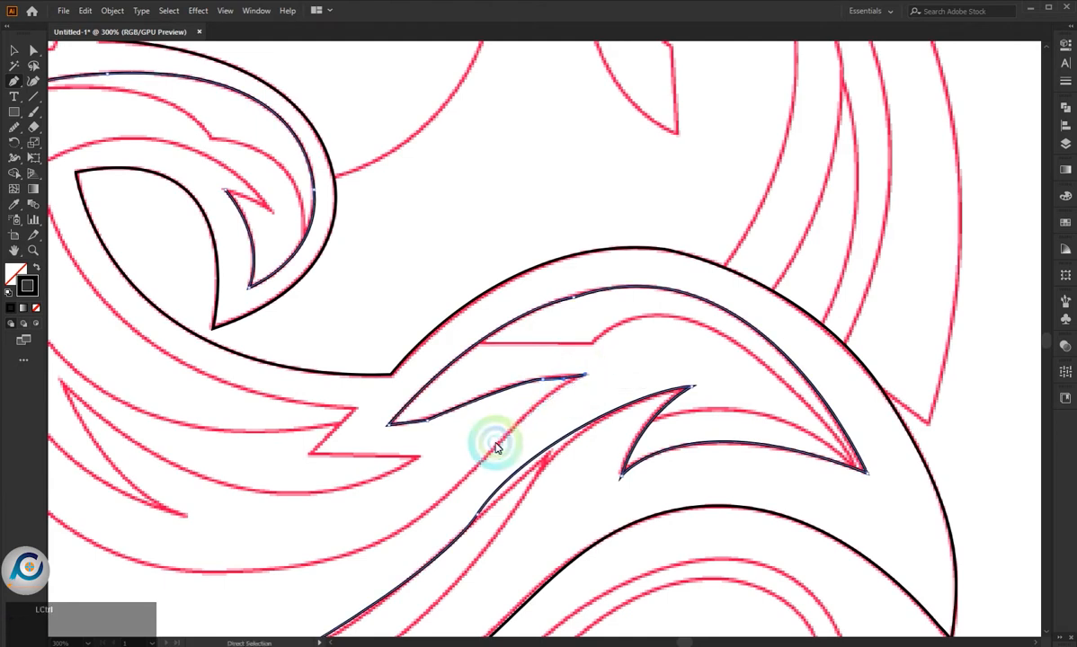
{"action": "left_click_drag", "start_coordinate": [586, 381], "coordinate": [645, 377]}
{"action": "scroll", "coordinate": [626, 376], "scroll_direction": "down", "scroll_amount": 2}
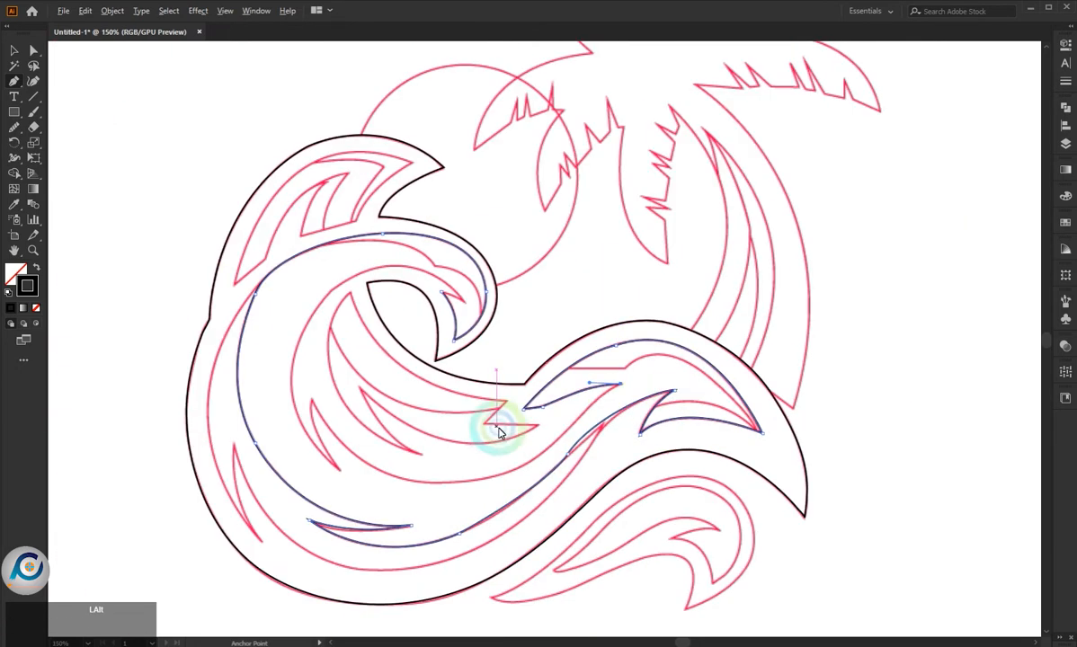
{"action": "scroll", "coordinate": [511, 451], "scroll_direction": "up", "scroll_amount": 2}
{"action": "left_click_drag", "start_coordinate": [652, 382], "coordinate": [607, 424]}
{"action": "scroll", "coordinate": [487, 499], "scroll_direction": "down", "scroll_amount": 2}
{"action": "scroll", "coordinate": [426, 495], "scroll_direction": "up", "scroll_amount": 3}
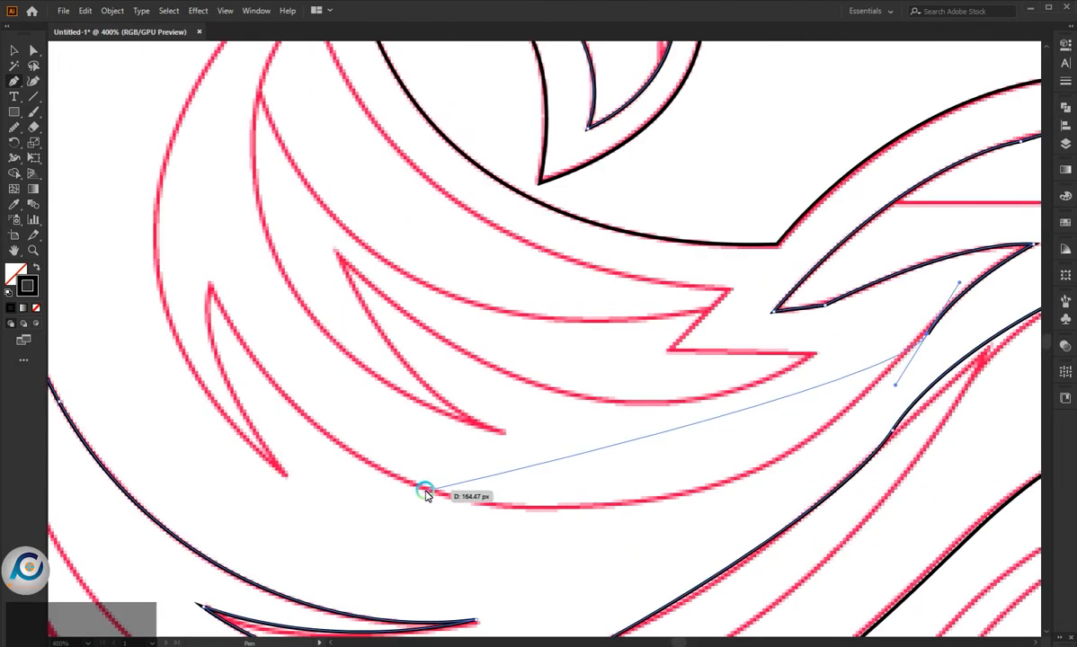
{"action": "scroll", "coordinate": [434, 494], "scroll_direction": "down", "scroll_amount": 1}
{"action": "left_click_drag", "start_coordinate": [399, 474], "coordinate": [241, 442]}
{"action": "key", "text": "ctrl+z"}
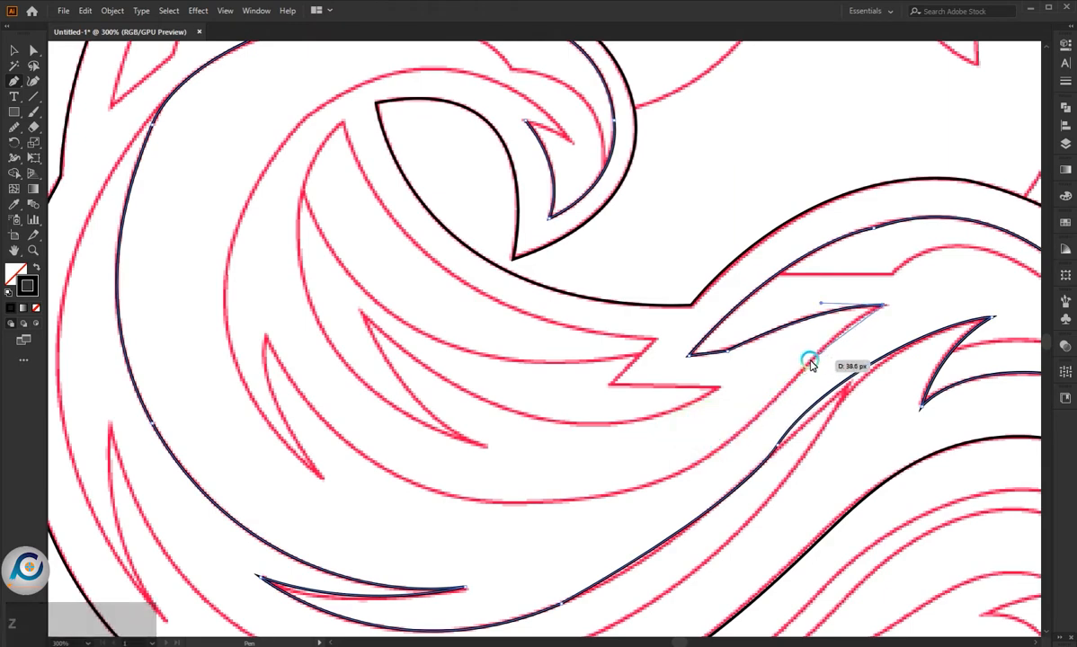
{"action": "left_click_drag", "start_coordinate": [791, 390], "coordinate": [578, 520]}
{"action": "key", "text": "ctrl+z"}
{"action": "key", "text": "ctrl+z"}
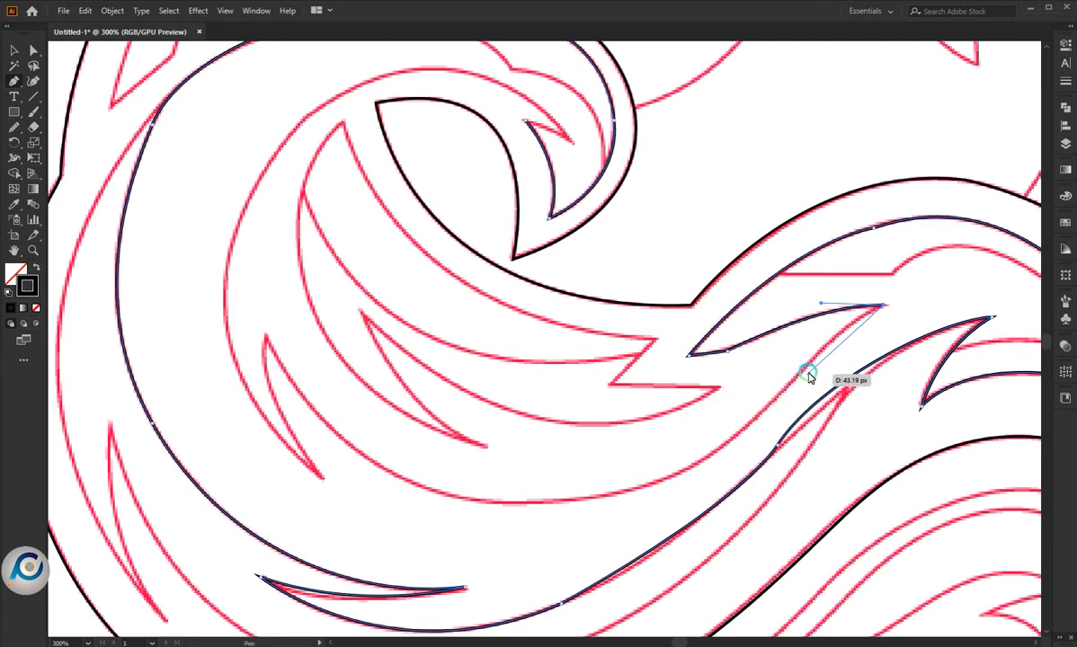
- Continue the contour from the spike's right tip down its underside onto the wave's lower inner curve
{"action": "left_click_drag", "start_coordinate": [811, 362], "coordinate": [781, 390]}
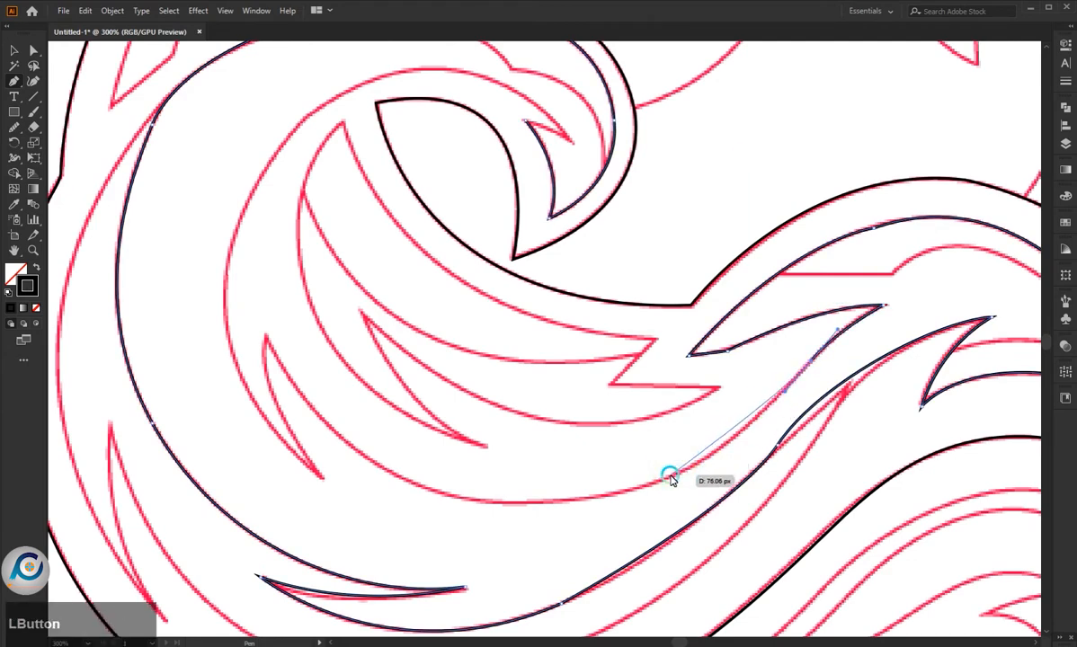
{"action": "left_click_drag", "start_coordinate": [671, 477], "coordinate": [587, 481]}
{"action": "left_click_drag", "start_coordinate": [589, 521], "coordinate": [590, 520]}
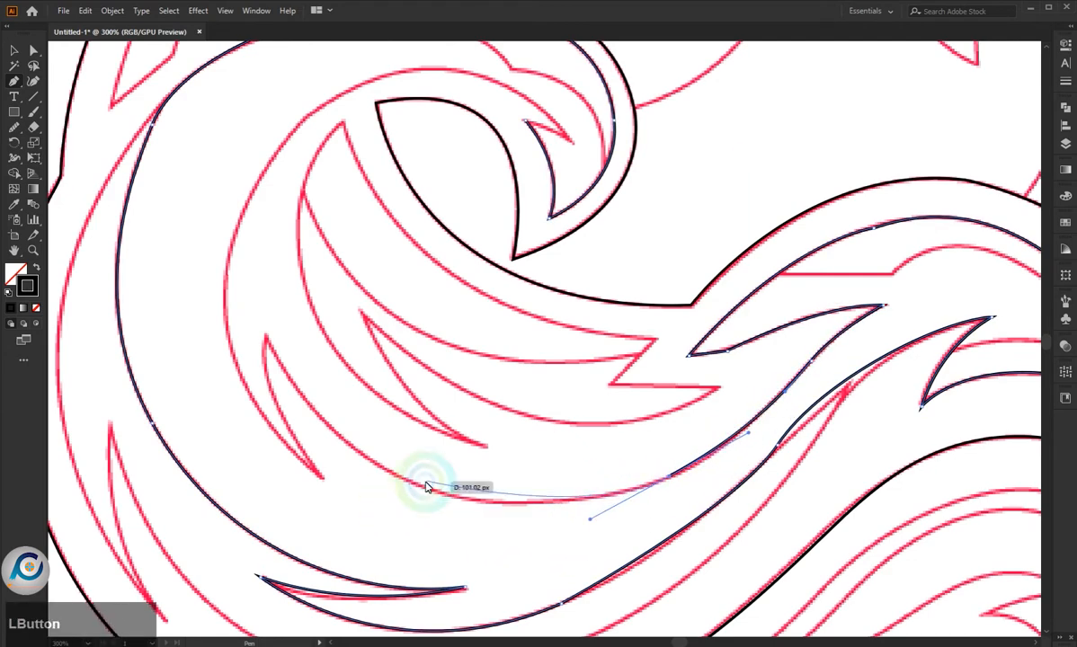
- Trace along the lower inner curve up to the small left spike's tip and back down to its sharp bottom corner
{"action": "left_click_drag", "start_coordinate": [344, 441], "coordinate": [338, 508]}
{"action": "left_click_drag", "start_coordinate": [381, 538], "coordinate": [380, 537]}
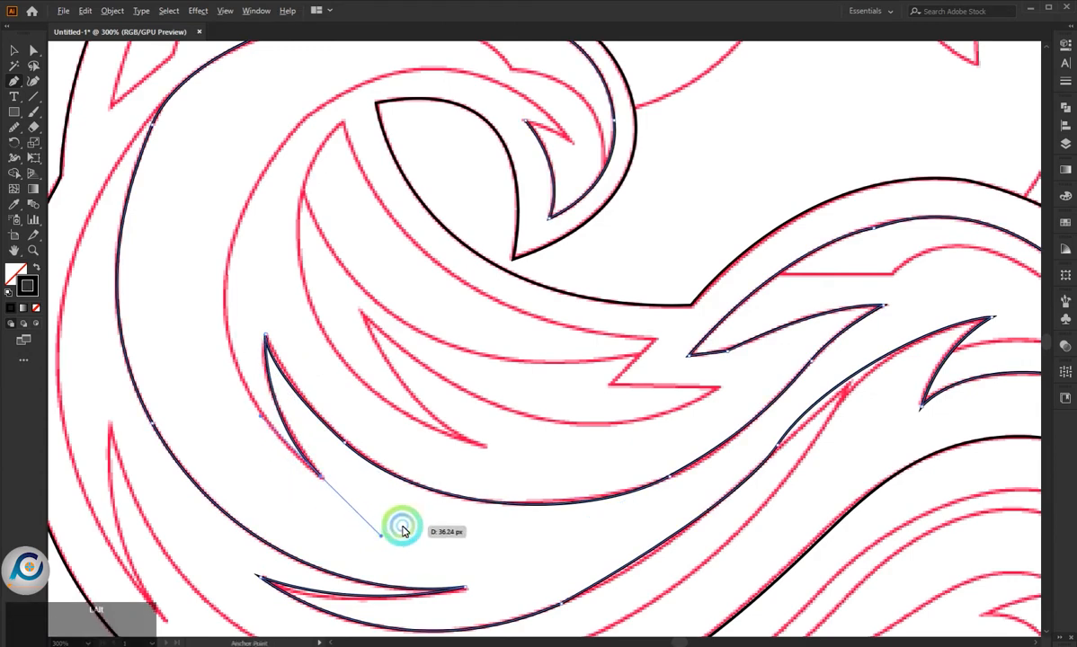
{"action": "scroll", "coordinate": [402, 527], "scroll_direction": "down", "scroll_amount": 3}
{"action": "scroll", "coordinate": [350, 427], "scroll_direction": "up", "scroll_amount": 2}
{"action": "left_click", "coordinate": [401, 595]}
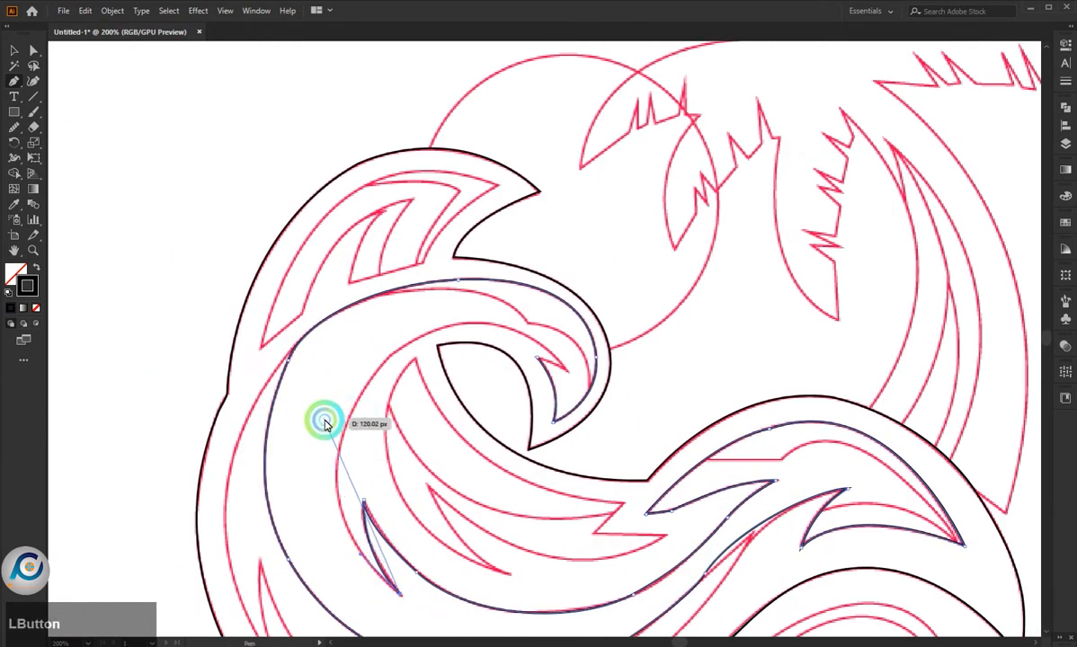
- Trace up the inner left side and over the curl to its pointed end, closing the contour at the starting notch
{"action": "left_click_drag", "start_coordinate": [338, 451], "coordinate": [350, 362]}
{"action": "scroll", "coordinate": [368, 414], "scroll_direction": "up", "scroll_amount": 2}
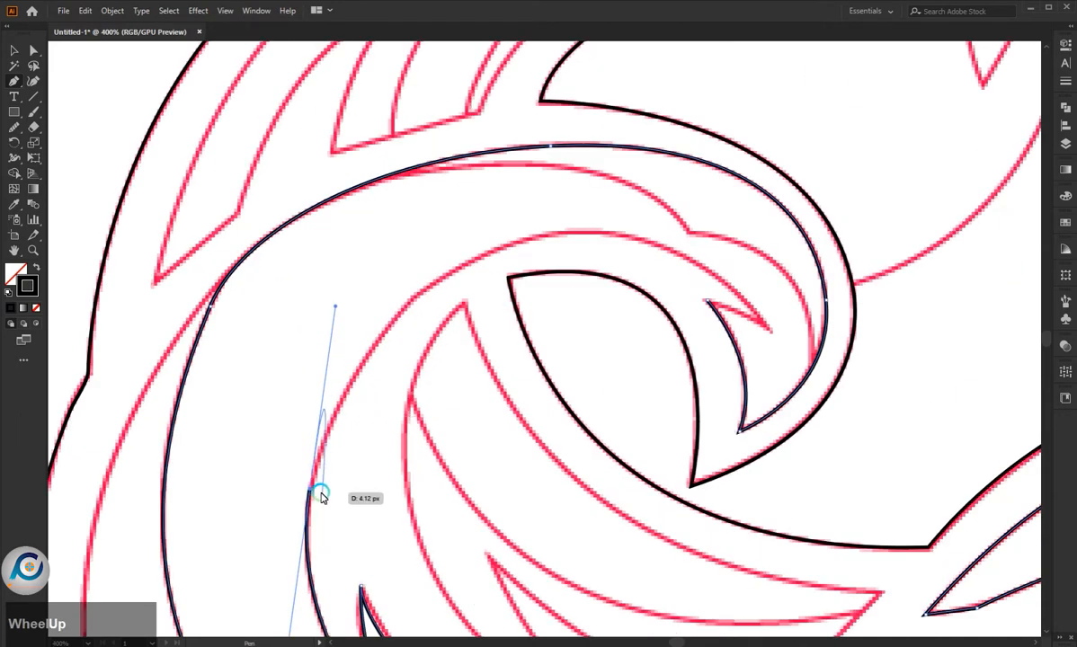
{"action": "scroll", "coordinate": [681, 277], "scroll_direction": "down", "scroll_amount": 2}
{"action": "left_click_drag", "start_coordinate": [714, 309], "coordinate": [804, 414]}
{"action": "scroll", "coordinate": [715, 306], "scroll_direction": "up", "scroll_amount": 2}
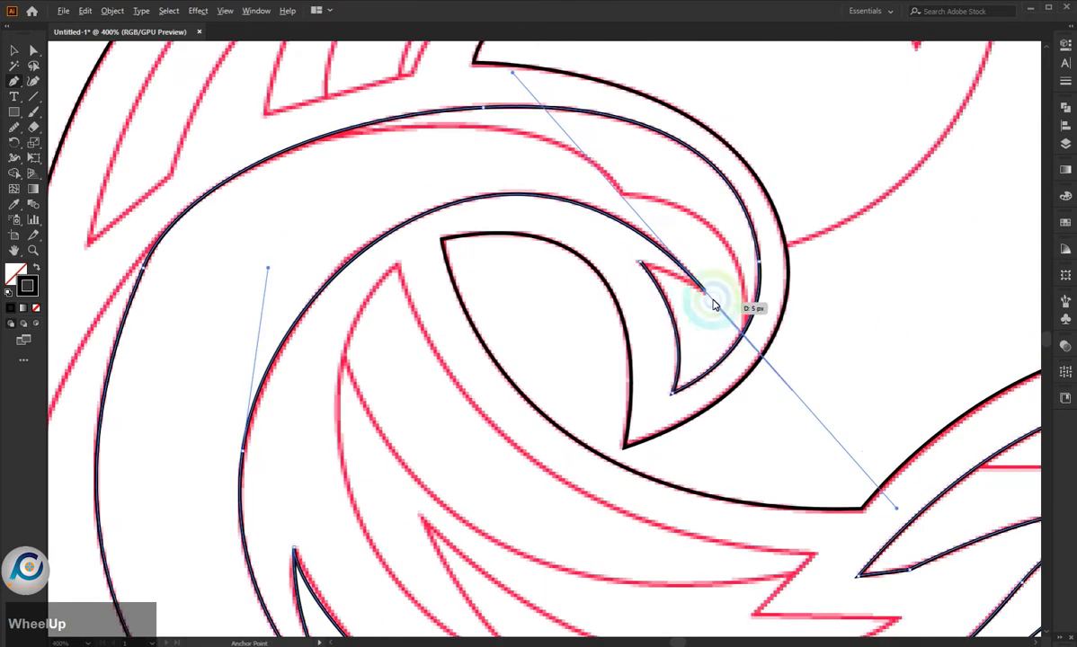
{"action": "left_click", "coordinate": [640, 262]}
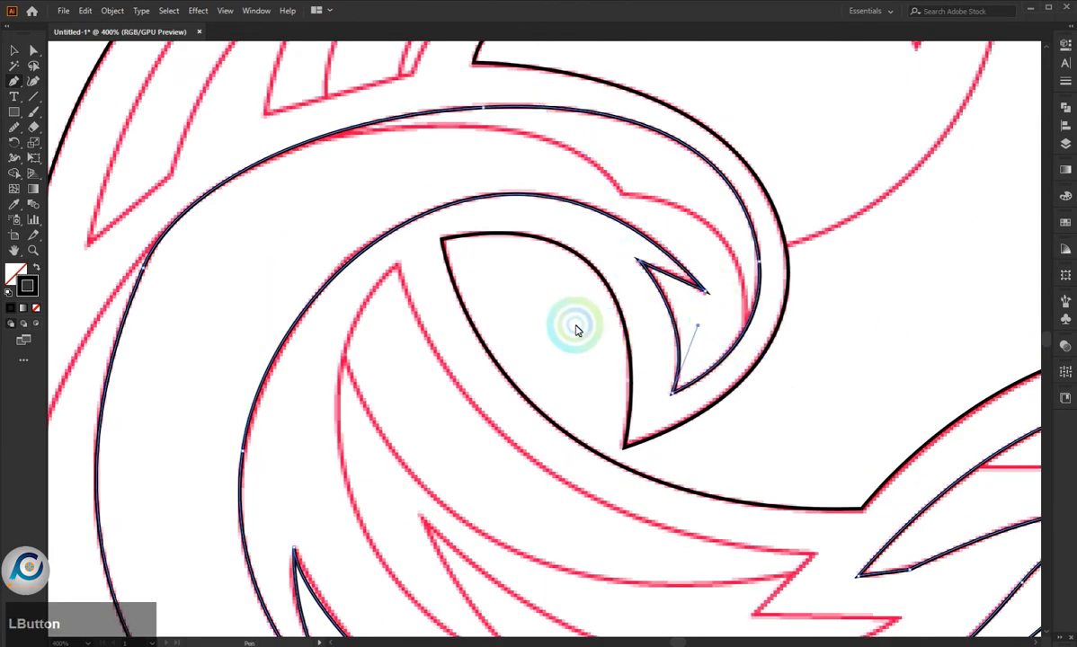
- Smooth the closed inner contour with the Smooth tool along the wave's lower curves and the spike under the crest
{"action": "scroll", "coordinate": [576, 324], "scroll_direction": "down", "scroll_amount": 3}
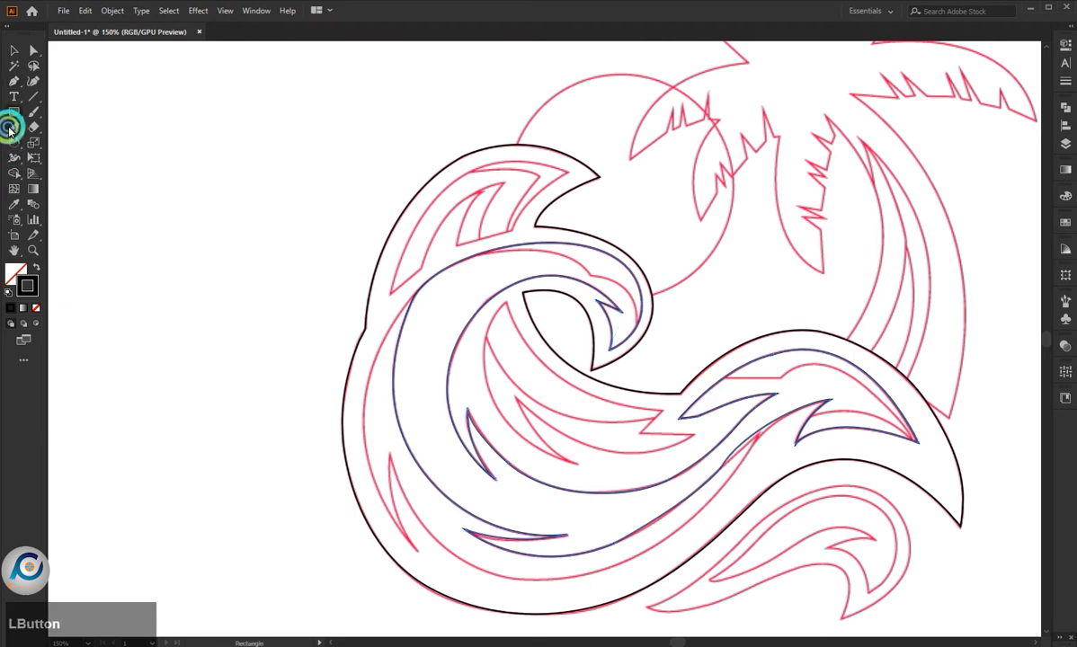
{"action": "scroll", "coordinate": [733, 487], "scroll_direction": "up", "scroll_amount": 1}
{"action": "left_click", "coordinate": [707, 473]}
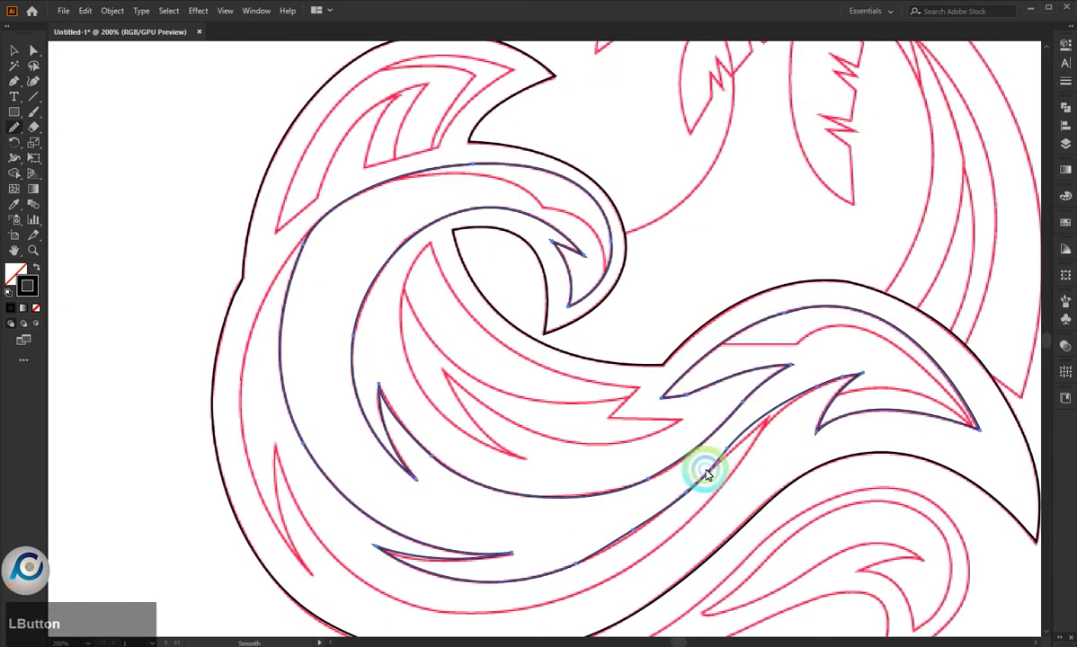
{"action": "left_click_drag", "start_coordinate": [574, 566], "coordinate": [587, 560]}
{"action": "left_click_drag", "start_coordinate": [622, 487], "coordinate": [689, 455]}
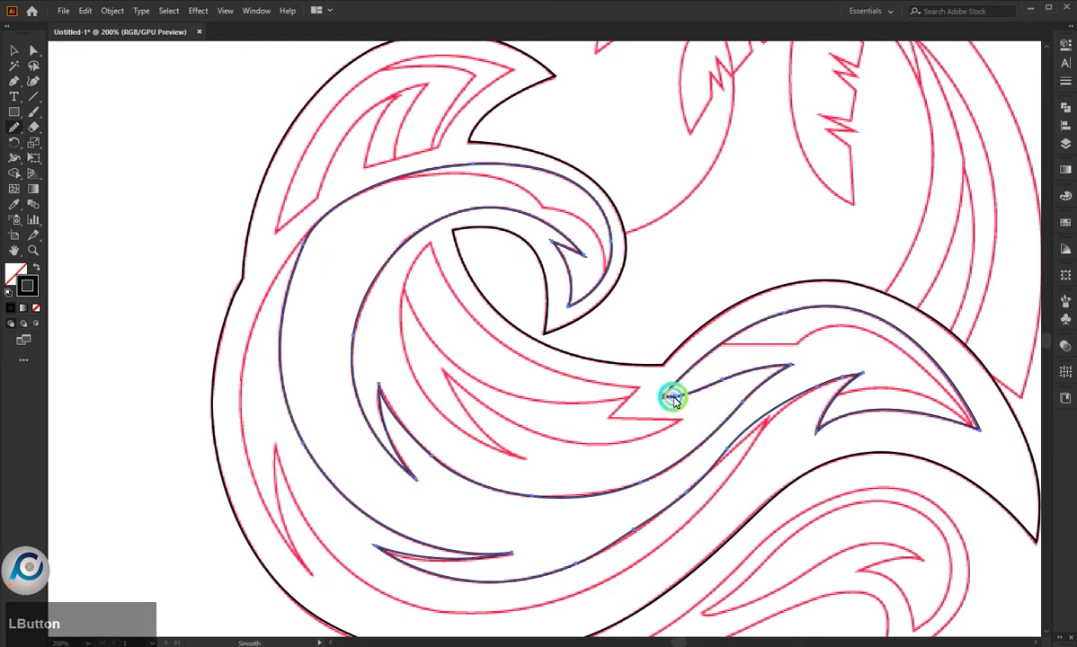
{"action": "mouse_move", "coordinate": [735, 430]}
{"action": "left_mouse_down"}
{"action": "mouse_move", "coordinate": [690, 452]}
{"action": "mouse_move", "coordinate": [592, 467]}
{"action": "left_mouse_up"}
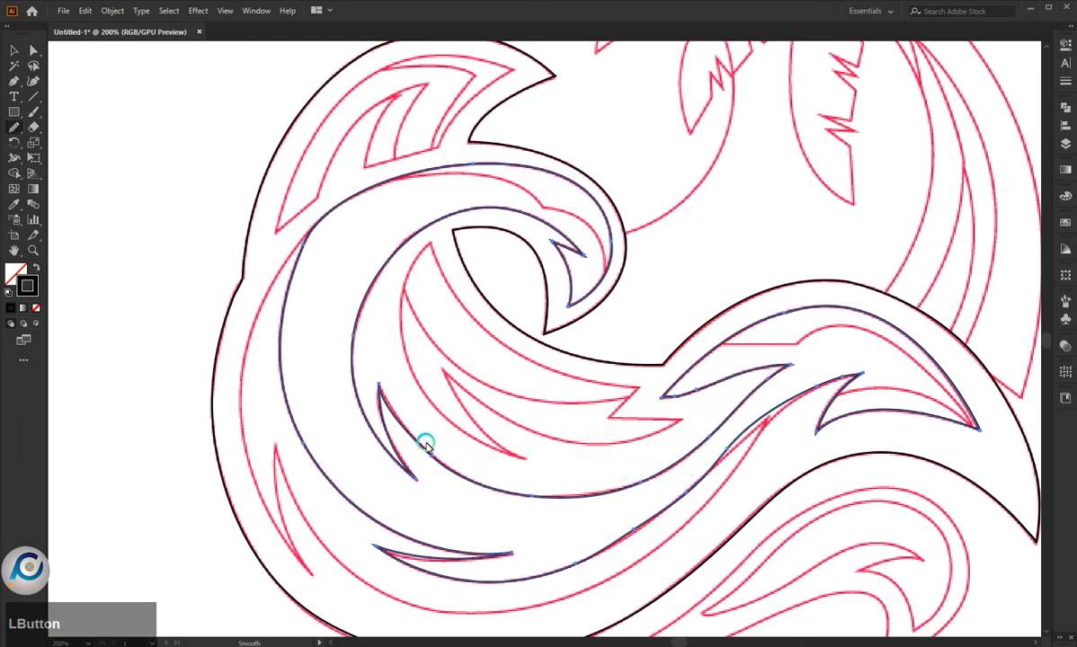
{"action": "scroll", "coordinate": [419, 424], "scroll_direction": "down", "scroll_amount": 3}
{"action": "scroll", "coordinate": [385, 402], "scroll_direction": "up", "scroll_amount": 2}
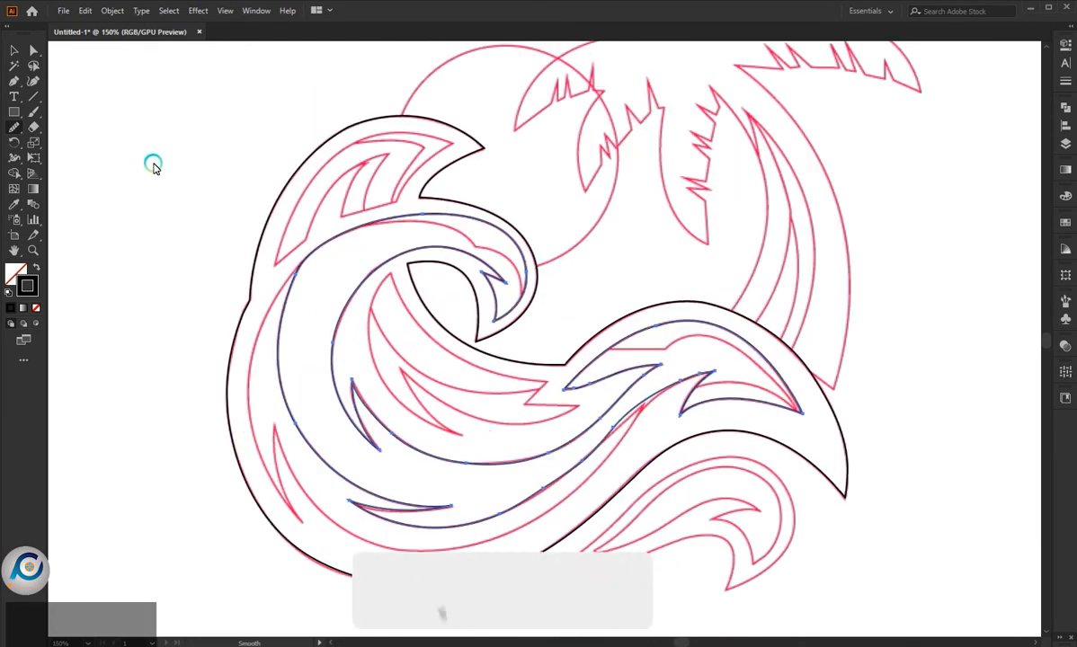
- Trace the open contour inside the wave's curl with the Pen tool, from its tip back over the small notch to the upper-left edge
{"action": "left_click", "coordinate": [16, 83]}
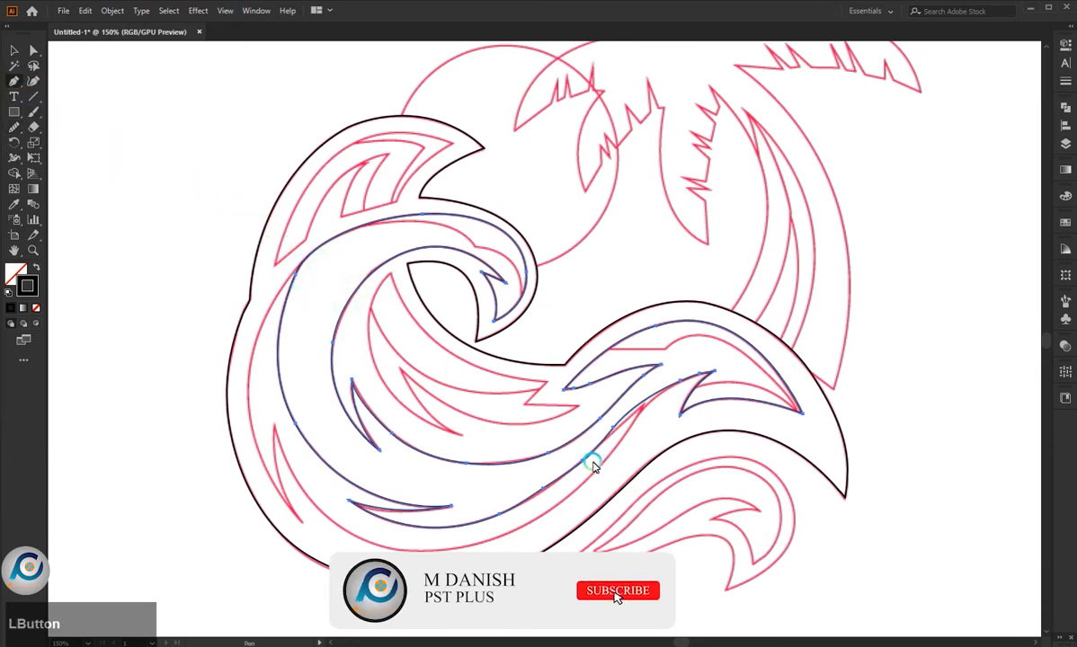
{"action": "scroll", "coordinate": [349, 233], "scroll_direction": "up", "scroll_amount": 1}
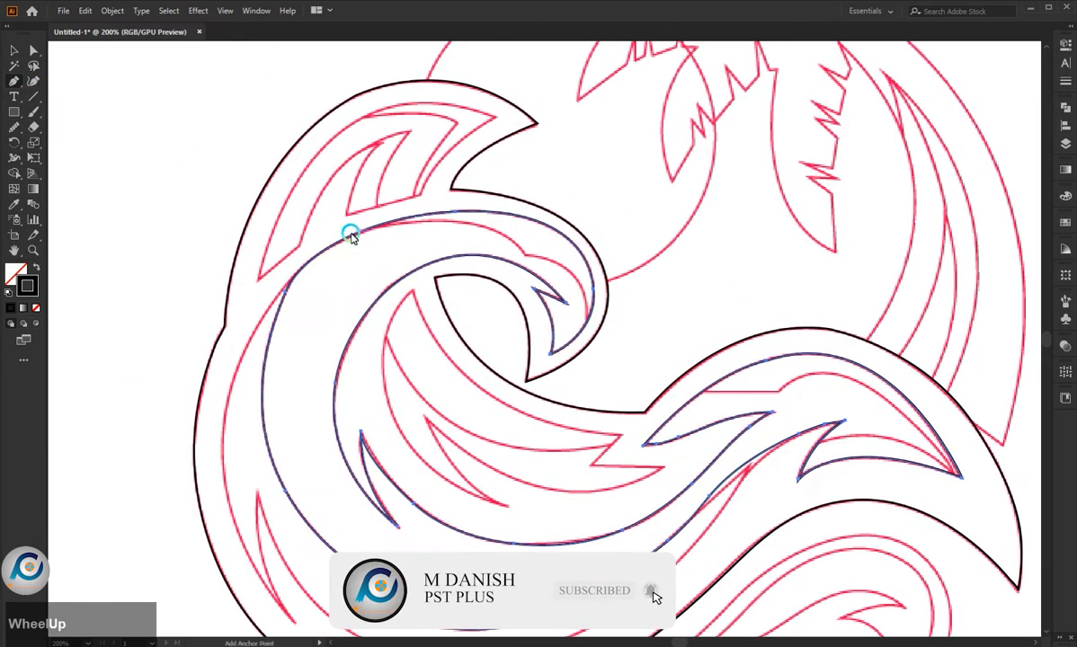
{"action": "scroll", "coordinate": [664, 342], "scroll_direction": "up", "scroll_amount": 1}
{"action": "left_click_drag", "start_coordinate": [580, 263], "coordinate": [101, 303]}
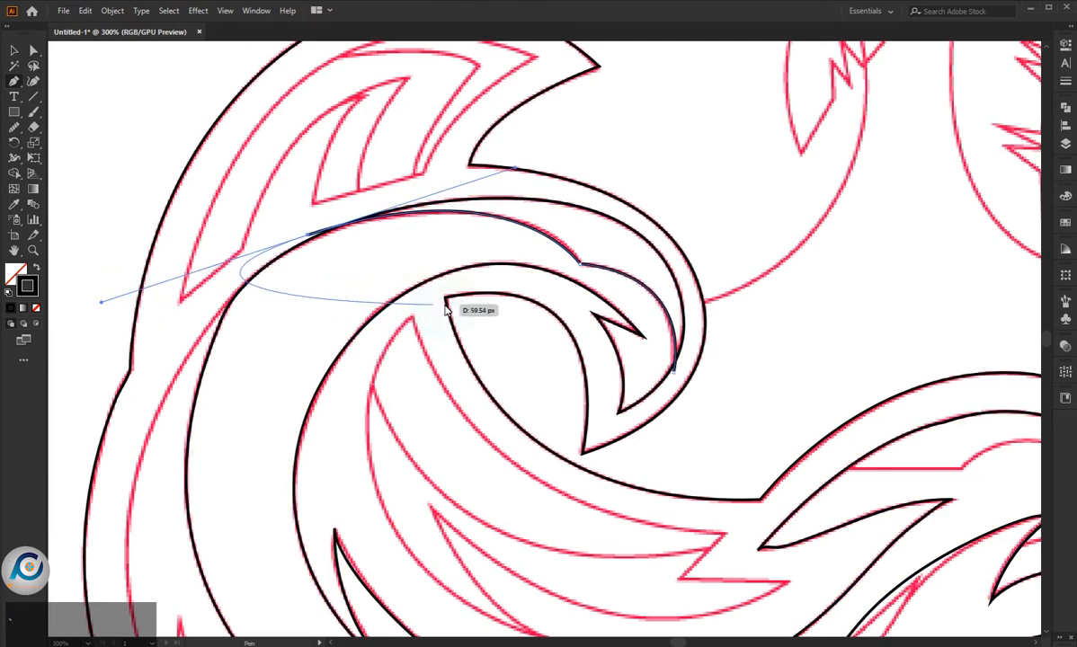
{"action": "scroll", "coordinate": [401, 307], "scroll_direction": "down", "scroll_amount": 2}
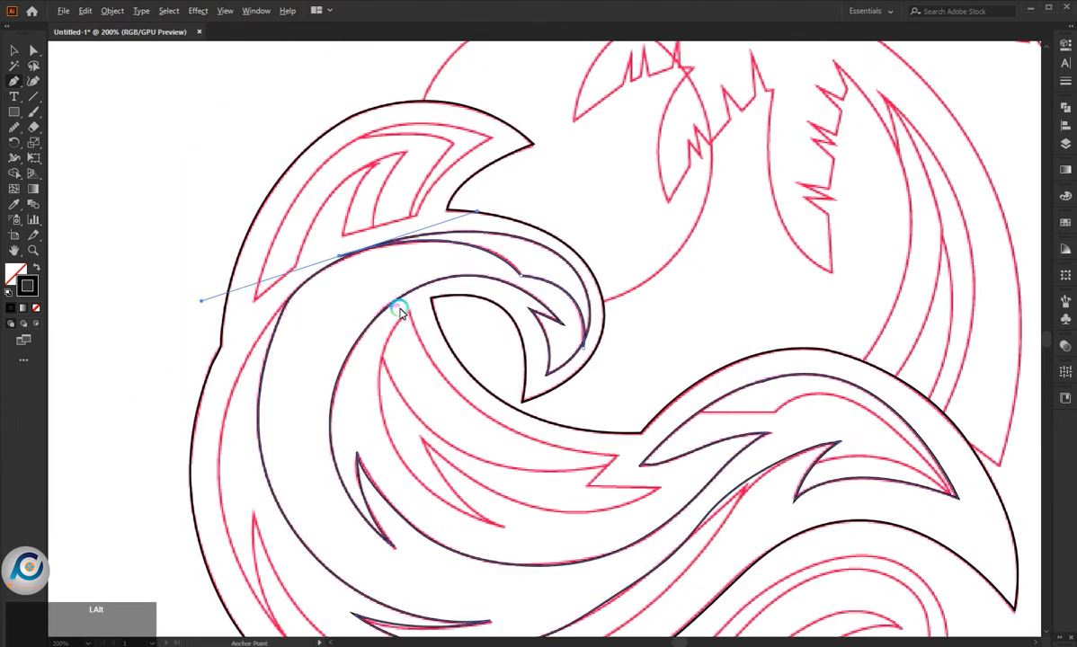
- Trace the right crest's inner line from the small spike to the crest's tip, back to the notch and straight left past the contour
{"action": "scroll", "coordinate": [710, 447], "scroll_direction": "up", "scroll_amount": 1}
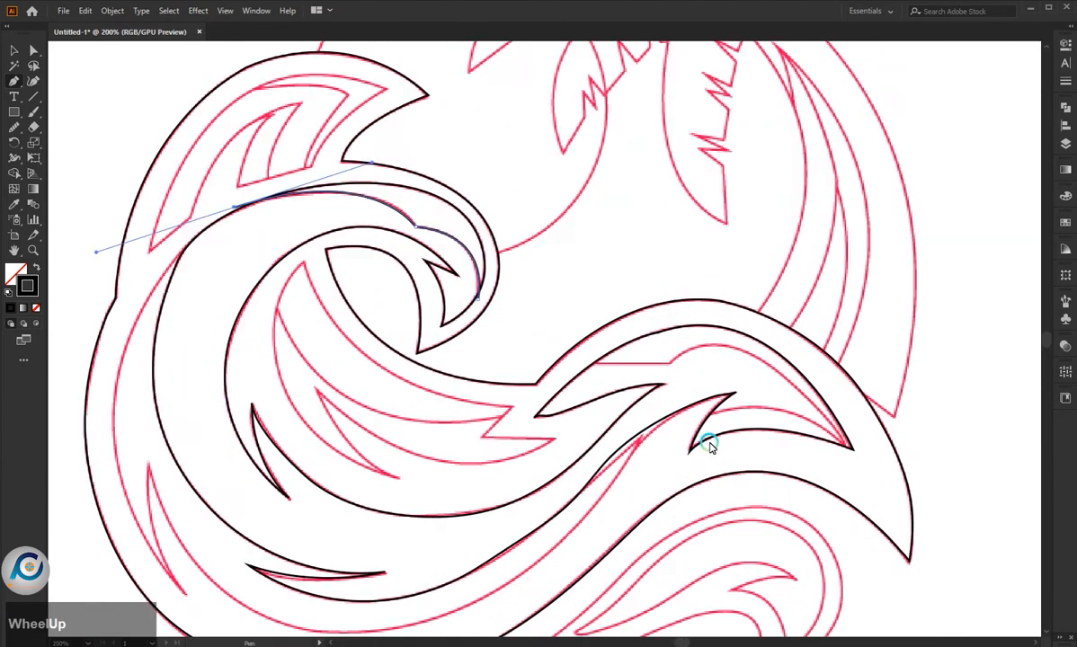
{"action": "left_click", "coordinate": [701, 417]}
{"action": "left_click_drag", "start_coordinate": [852, 444], "coordinate": [906, 531]}
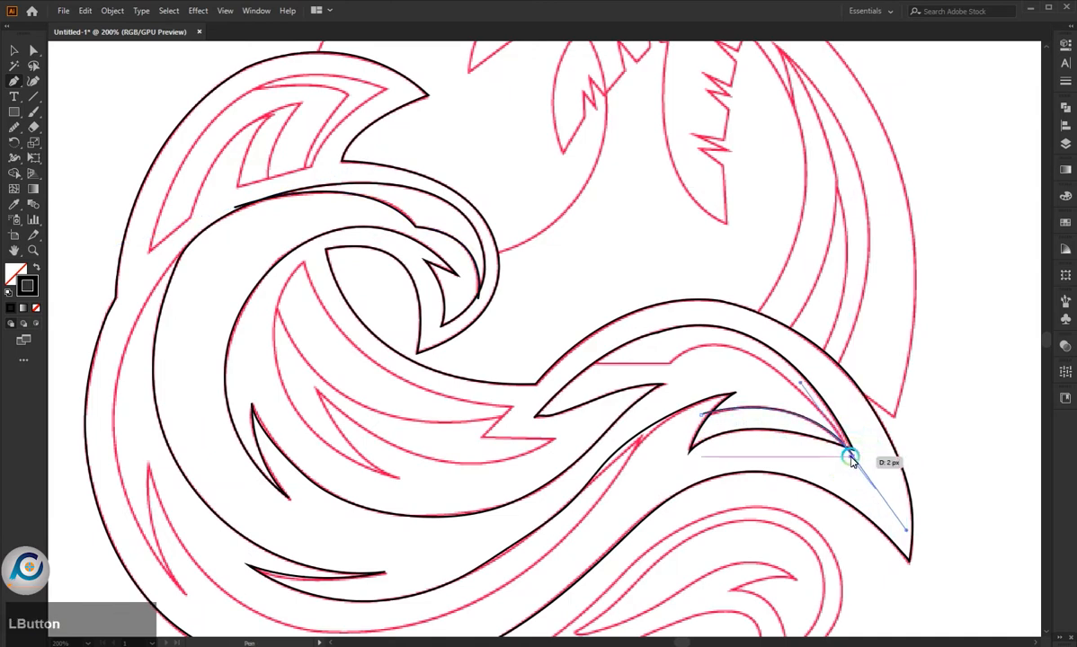
{"action": "left_click_drag", "start_coordinate": [670, 364], "coordinate": [593, 441]}
{"action": "scroll", "coordinate": [616, 384], "scroll_direction": "up", "scroll_amount": 2}
{"action": "left_click", "coordinate": [722, 344]}
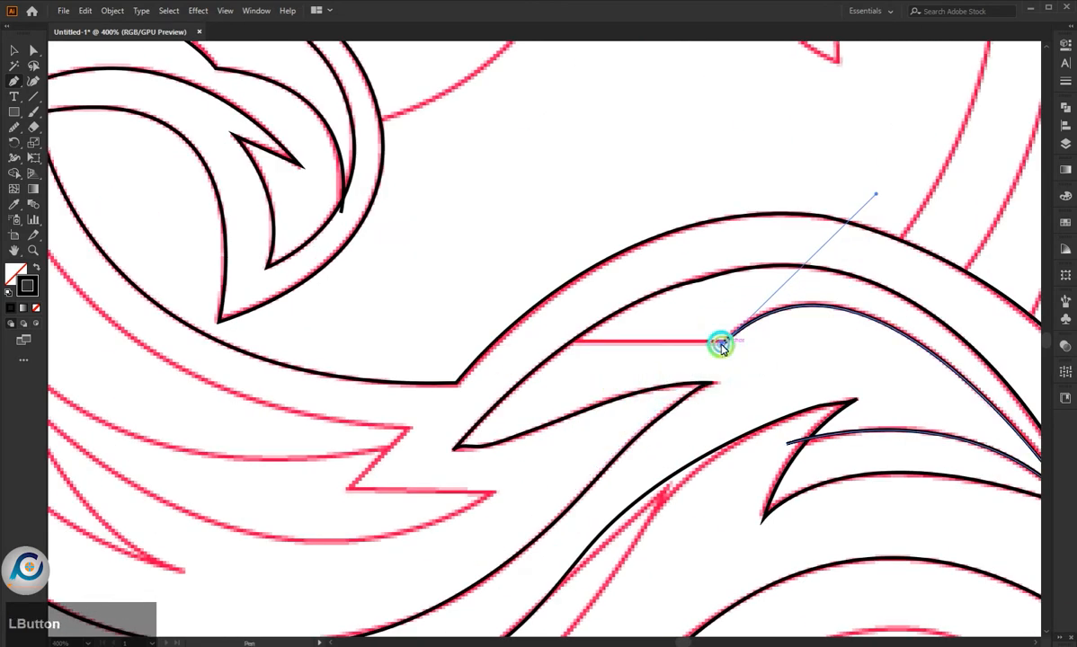
{"action": "left_click", "coordinate": [556, 346]}
{"action": "key", "text": "Escape"}
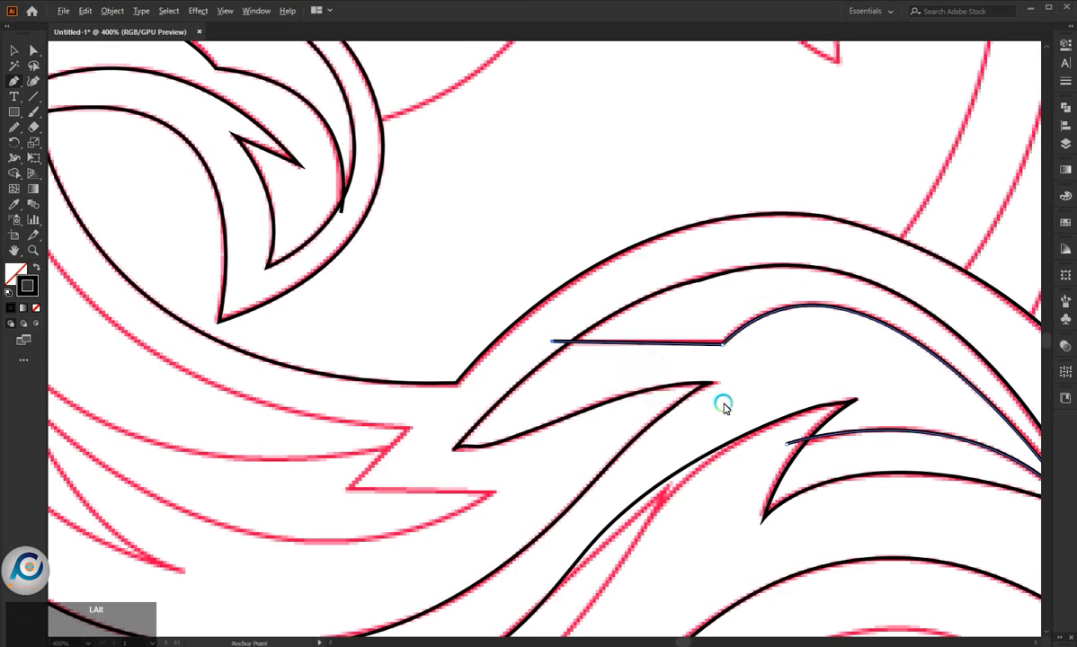
- Start the leaf-shaped contour below the curl at its upper tip, tracing its upper edge and the zigzag corners at its right end
{"action": "scroll", "coordinate": [725, 406], "scroll_direction": "down", "scroll_amount": 4}
{"action": "scroll", "coordinate": [235, 238], "scroll_direction": "up", "scroll_amount": 3}
{"action": "left_click", "coordinate": [269, 212]}
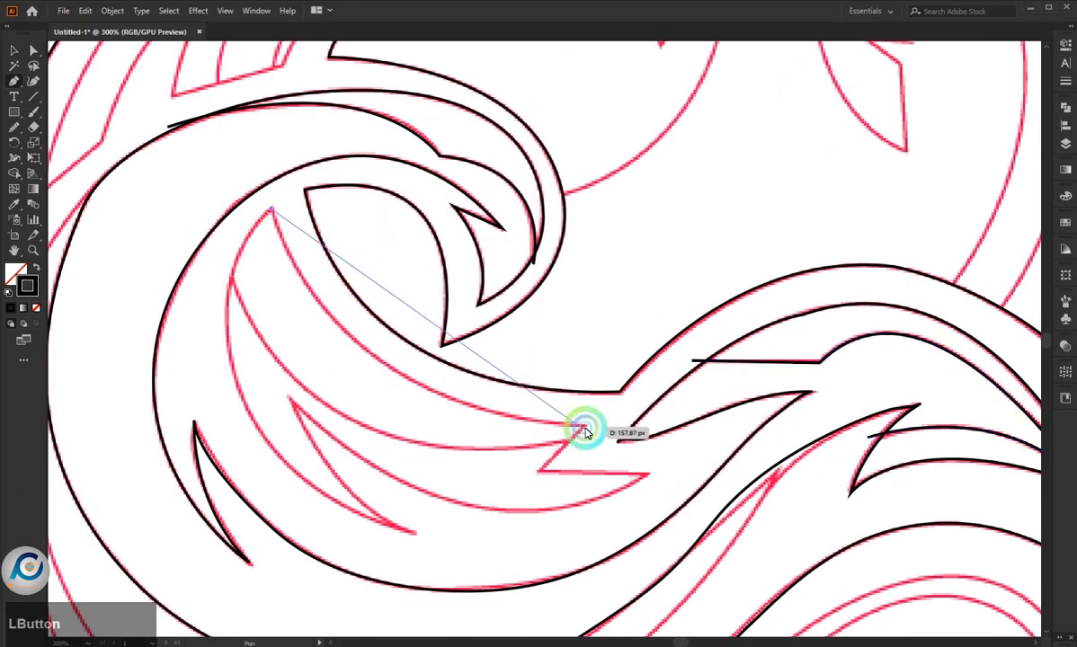
{"action": "left_click_drag", "start_coordinate": [586, 423], "coordinate": [836, 419]}
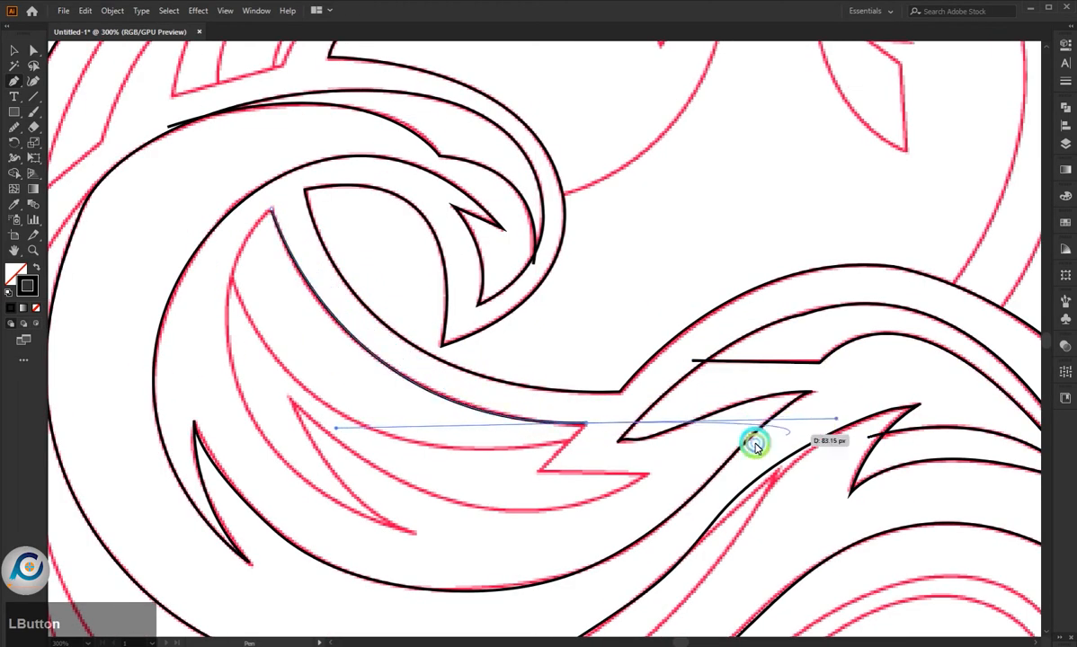
{"action": "left_click", "coordinate": [539, 467]}
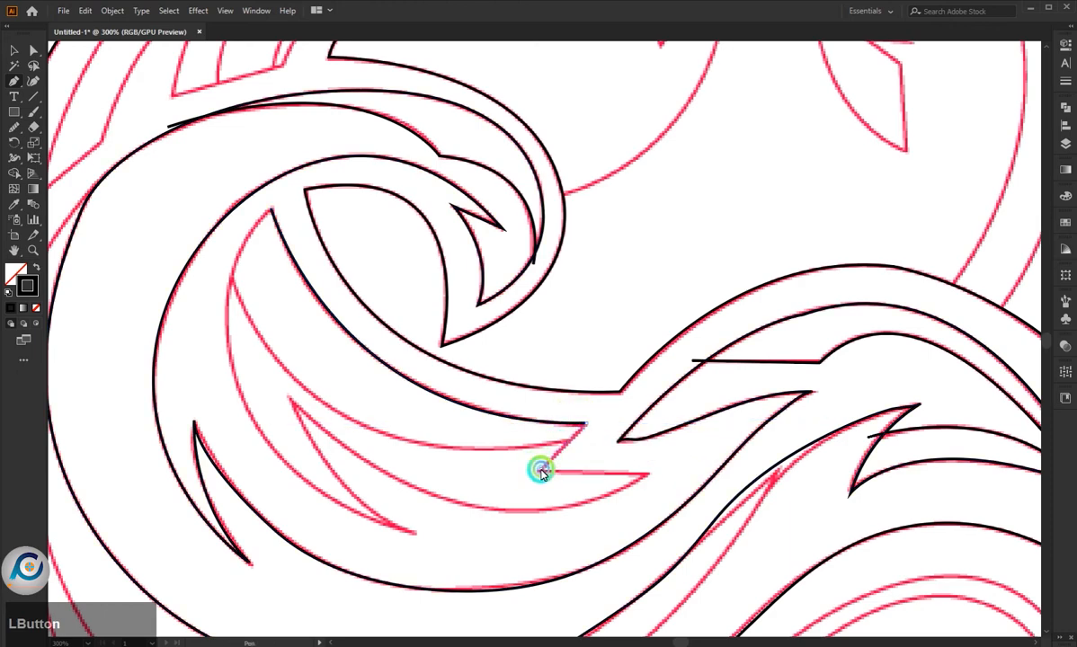
{"action": "left_click", "coordinate": [647, 474]}
- Trace the leaf shape's lower edge, inner spike and left side back to its upper tip, closing the contour
{"action": "left_click_drag", "start_coordinate": [290, 401], "coordinate": [104, 204]}
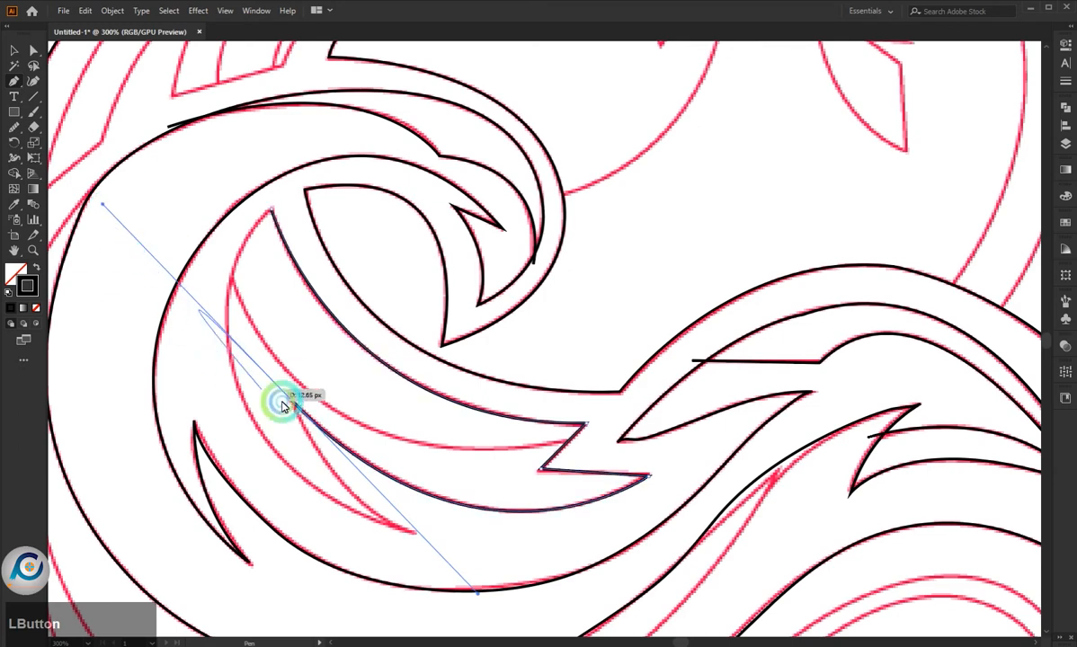
{"action": "left_click_drag", "start_coordinate": [290, 401], "coordinate": [414, 531]}
{"action": "scroll", "coordinate": [416, 534], "scroll_direction": "down", "scroll_amount": 3}
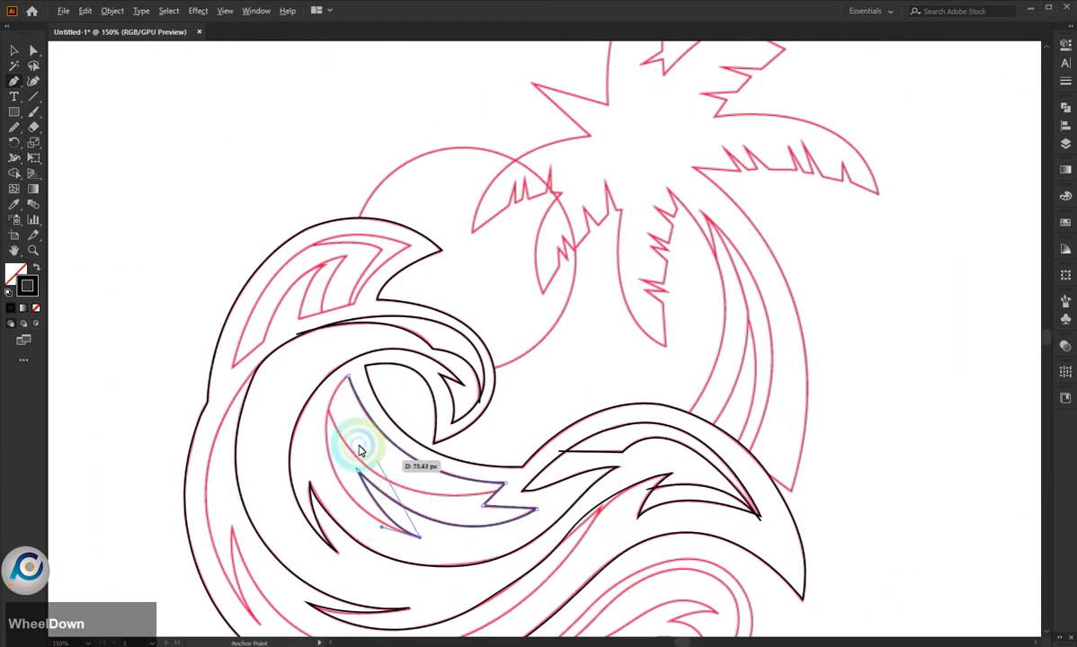
{"action": "mouse_move", "coordinate": [328, 411]}
{"action": "left_mouse_down"}
{"action": "mouse_move", "coordinate": [327, 320]}
{"action": "mouse_move", "coordinate": [392, 260]}
{"action": "mouse_move", "coordinate": [397, 274]}
{"action": "left_mouse_up"}
{"action": "scroll", "coordinate": [346, 422], "scroll_direction": "up", "scroll_amount": 3}
{"action": "scroll", "coordinate": [367, 406], "scroll_direction": "down", "scroll_amount": 1}
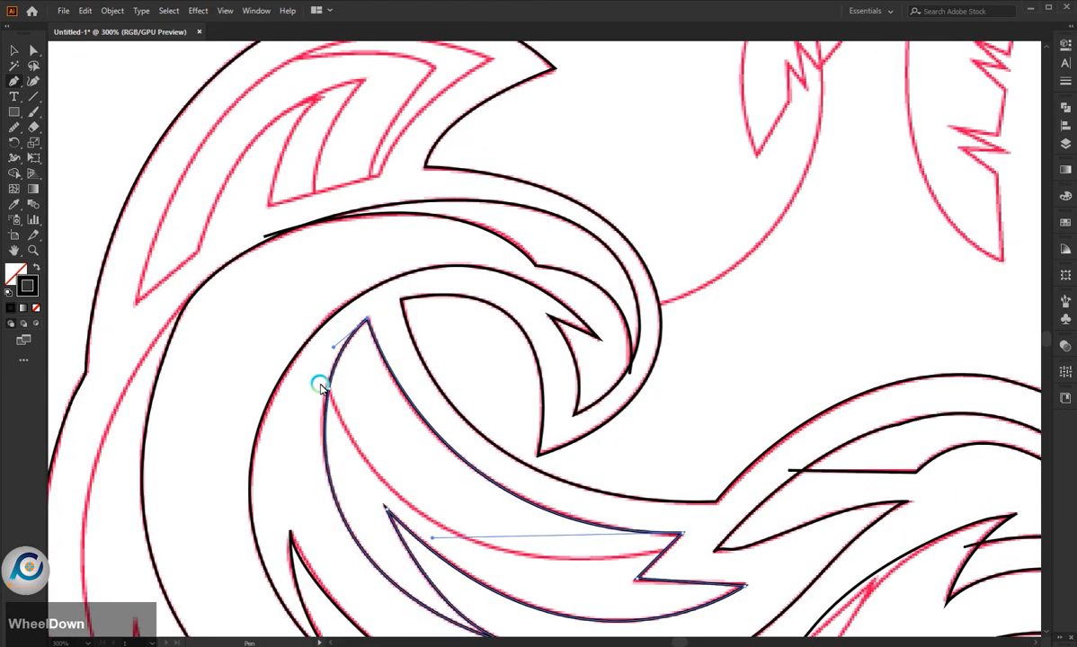
- Trace the dividing curve through the leaf shape, from beyond its left edge to past the zigzag at its right end
{"action": "left_click_drag", "start_coordinate": [321, 388], "coordinate": [464, 489]}
{"action": "scroll", "coordinate": [638, 553], "scroll_direction": "down", "scroll_amount": 3}
{"action": "scroll", "coordinate": [638, 549], "scroll_direction": "up", "scroll_amount": 3}
{"action": "mouse_move", "coordinate": [638, 548]}
{"action": "left_mouse_down"}
{"action": "mouse_move", "coordinate": [719, 504]}
{"action": "mouse_move", "coordinate": [889, 505]}
{"action": "mouse_move", "coordinate": [944, 491]}
{"action": "mouse_move", "coordinate": [927, 490]}
{"action": "left_mouse_up"}
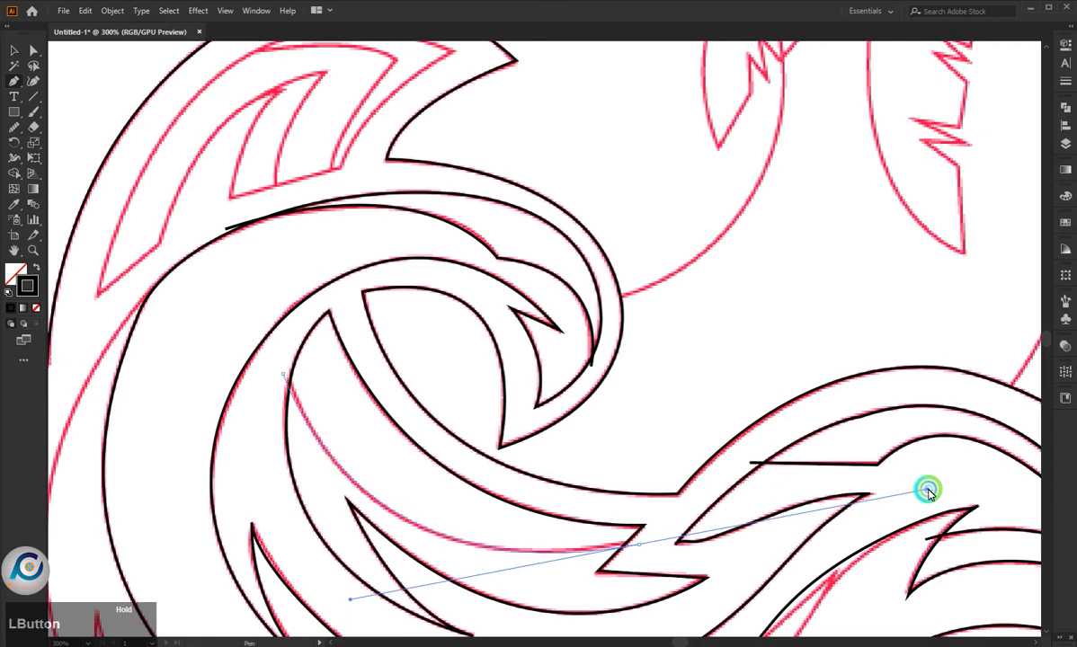
{"action": "key", "text": "Escape"}
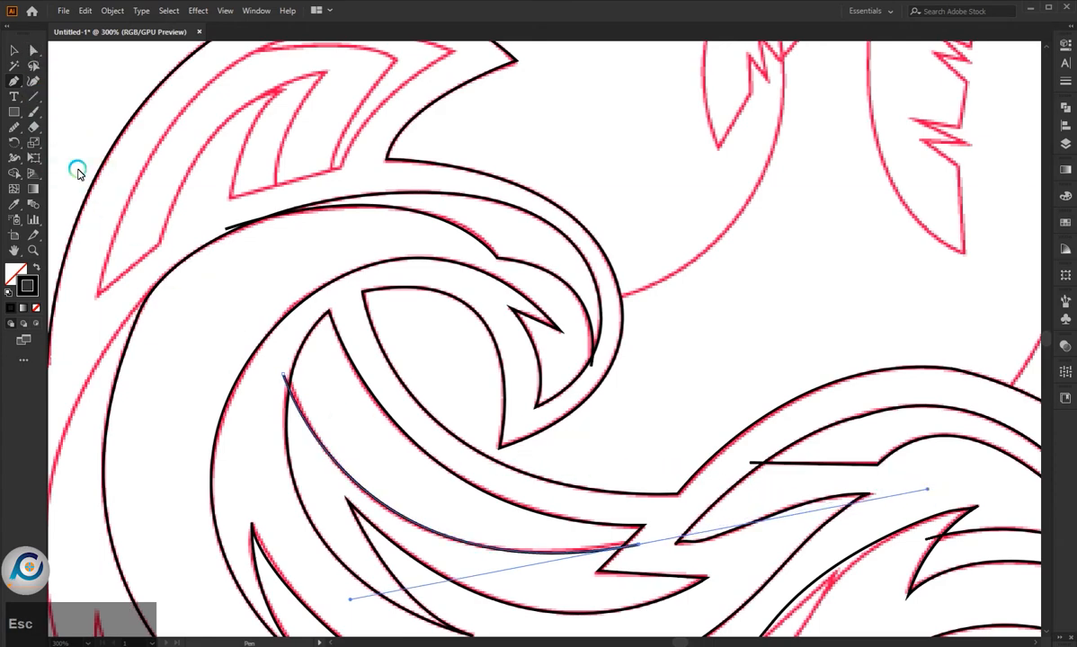
{"action": "left_click", "coordinate": [14, 50]}
{"action": "left_click", "coordinate": [263, 335]}
{"action": "scroll", "coordinate": [464, 445], "scroll_direction": "down", "scroll_amount": 3}
{"action": "scroll", "coordinate": [478, 468], "scroll_direction": "down", "scroll_amount": 2}
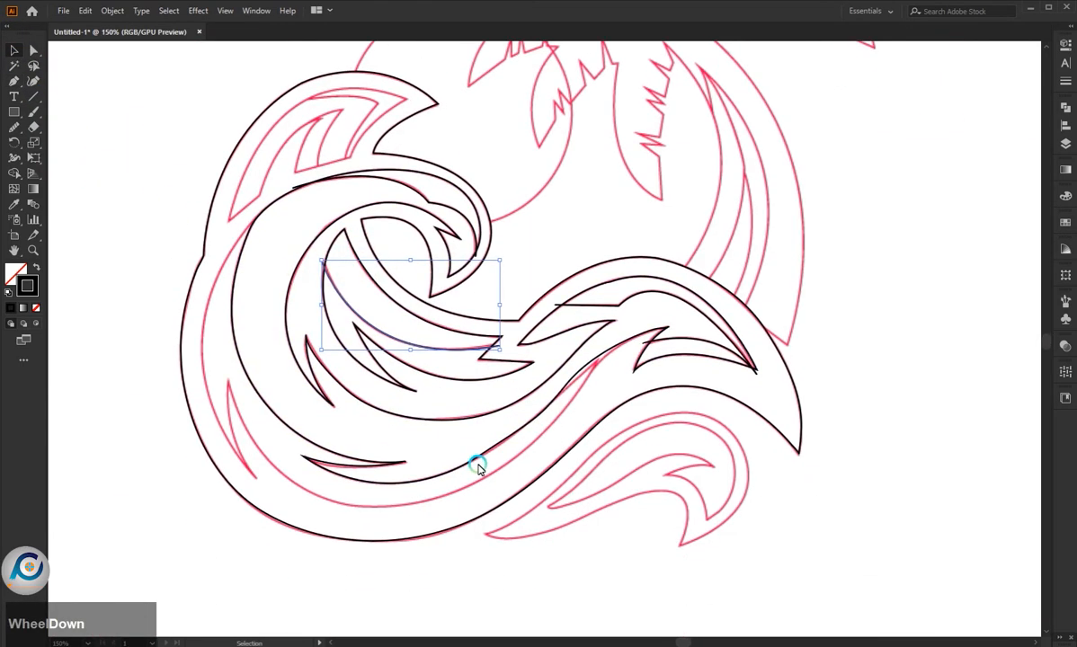
{"action": "left_click", "coordinate": [12, 82]}
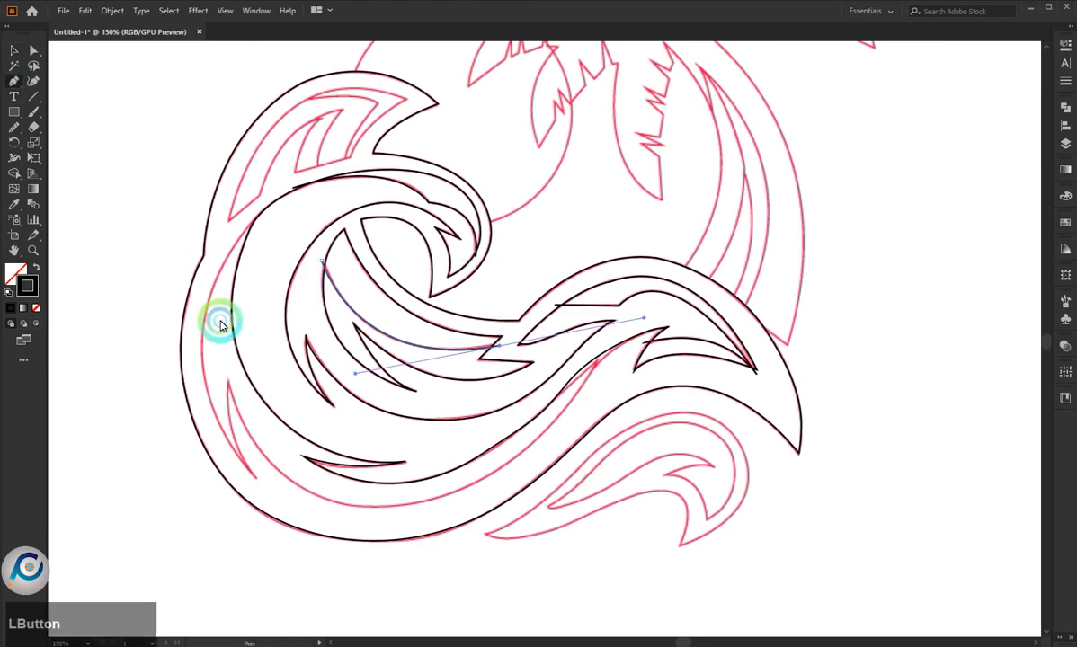
{"action": "scroll", "coordinate": [232, 262], "scroll_direction": "up", "scroll_amount": 1}
{"action": "left_click", "coordinate": [281, 191]}
{"action": "key", "text": "ctrl+z"}
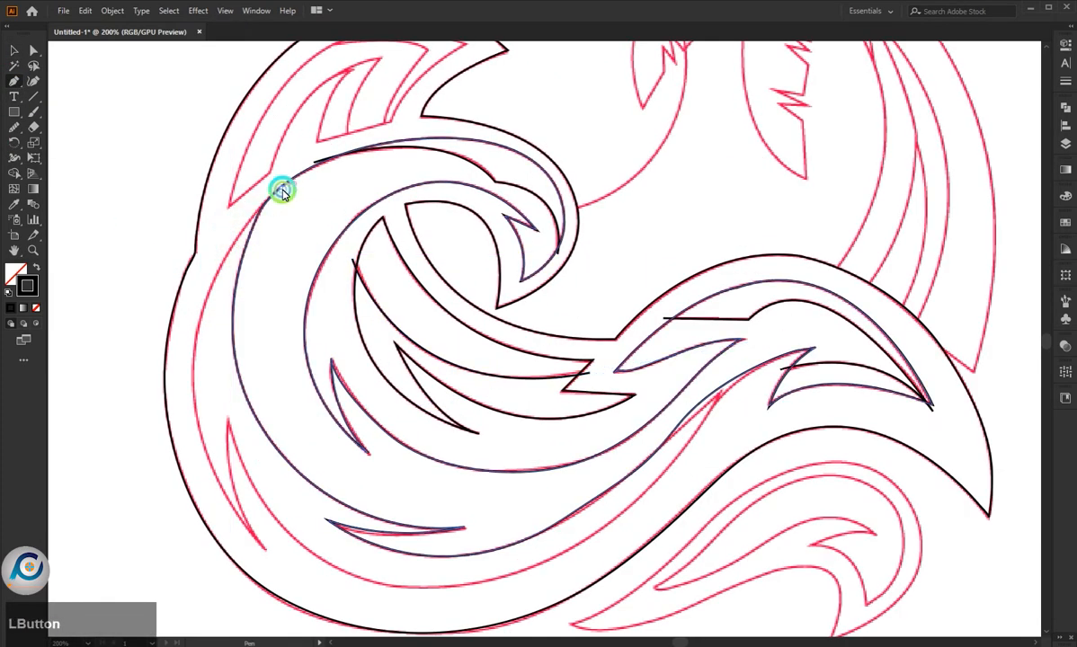
{"action": "left_click", "coordinate": [281, 190]}
{"action": "key", "text": "ctrl+z"}
{"action": "left_click", "coordinate": [282, 191]}
{"action": "key", "text": "ctrl+z"}
{"action": "left_click", "coordinate": [281, 191]}
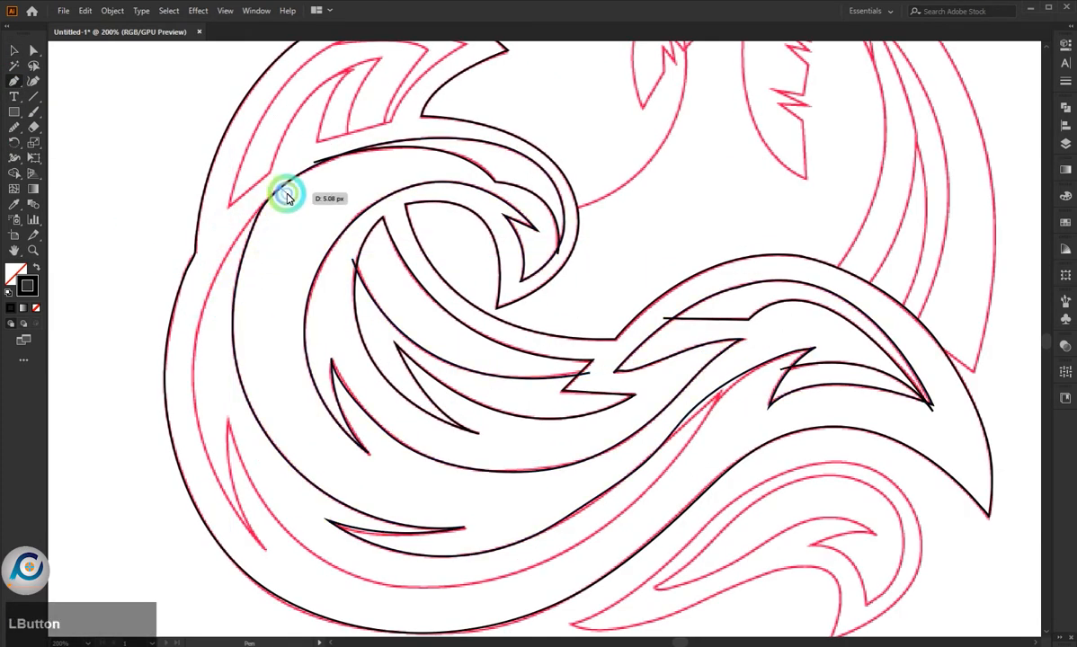
{"action": "key", "text": "ctrl+z"}
- Trace the wave's outer left band line from the curl down to the lower-left spike's base and up to the spike's tip
{"action": "left_click", "coordinate": [283, 191]}
{"action": "left_click", "coordinate": [198, 340]}
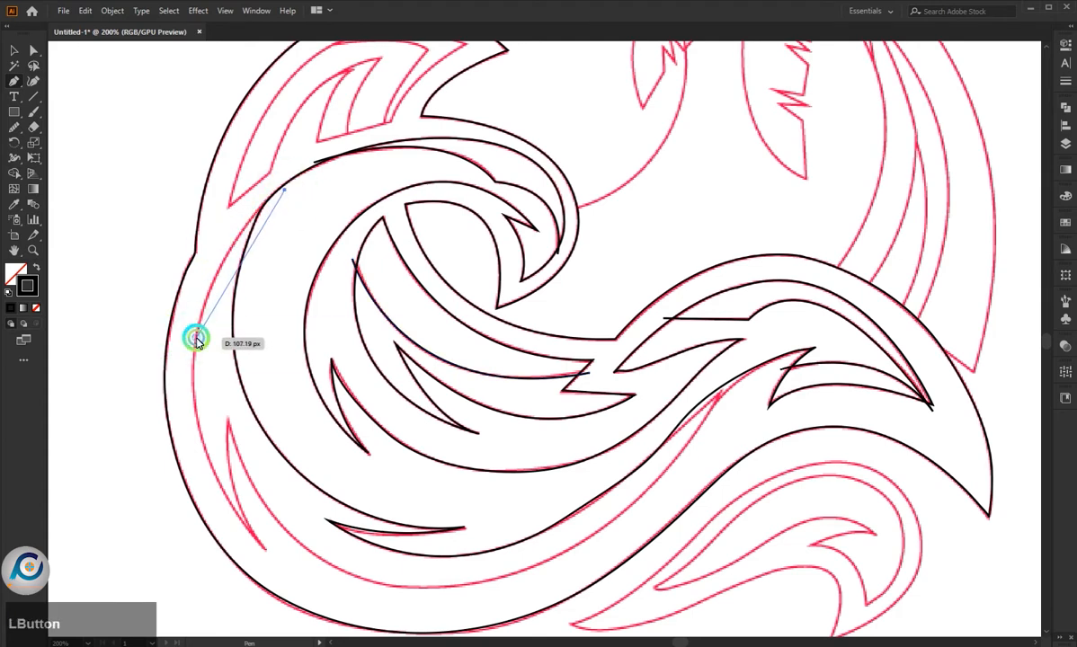
{"action": "left_click_drag", "start_coordinate": [198, 340], "coordinate": [171, 456]}
{"action": "left_click", "coordinate": [263, 552]}
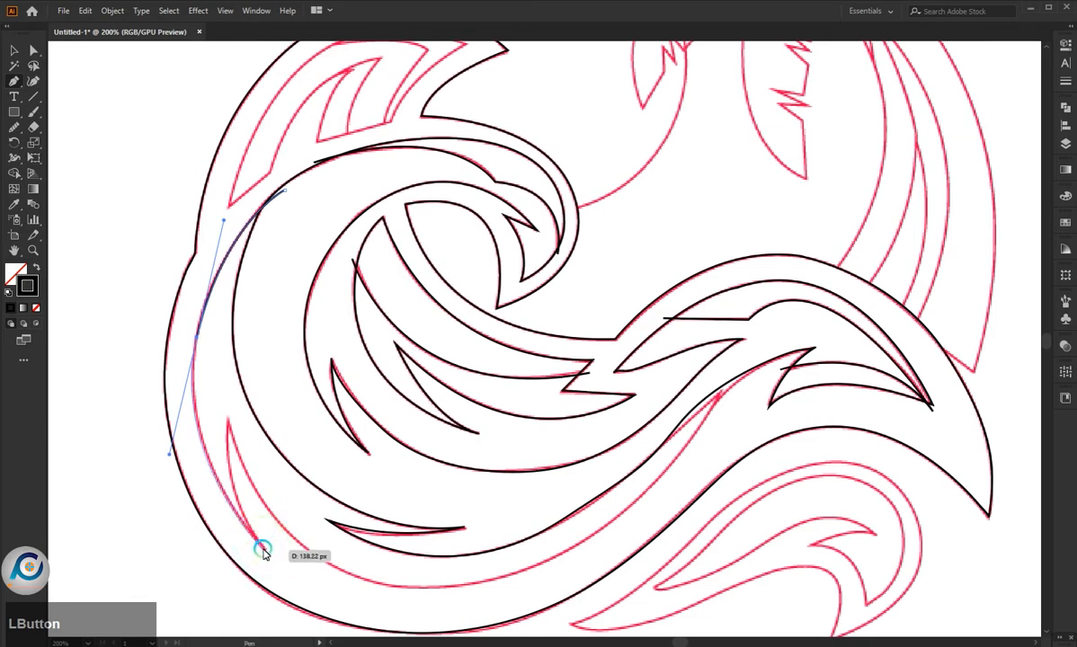
{"action": "left_click", "coordinate": [266, 550]}
{"action": "left_click_drag", "start_coordinate": [227, 419], "coordinate": [232, 335]}
{"action": "left_click", "coordinate": [228, 419]}
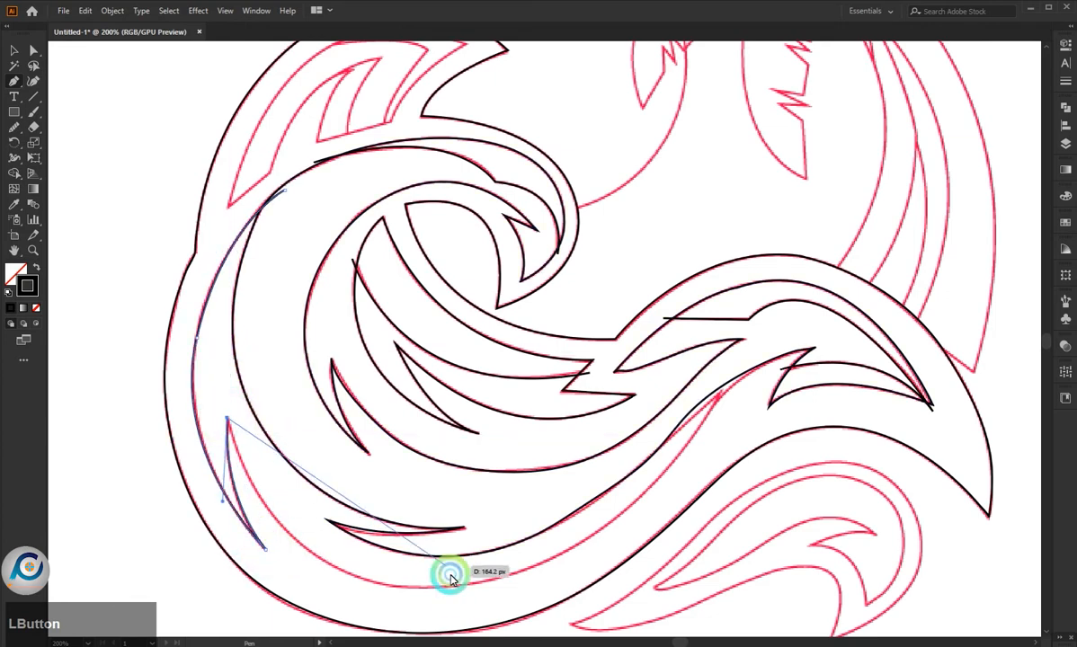
- Continue the band line from the spike's tip along the wave's lower curve and up toward the right crest
{"action": "left_click_drag", "start_coordinate": [470, 584], "coordinate": [675, 549]}
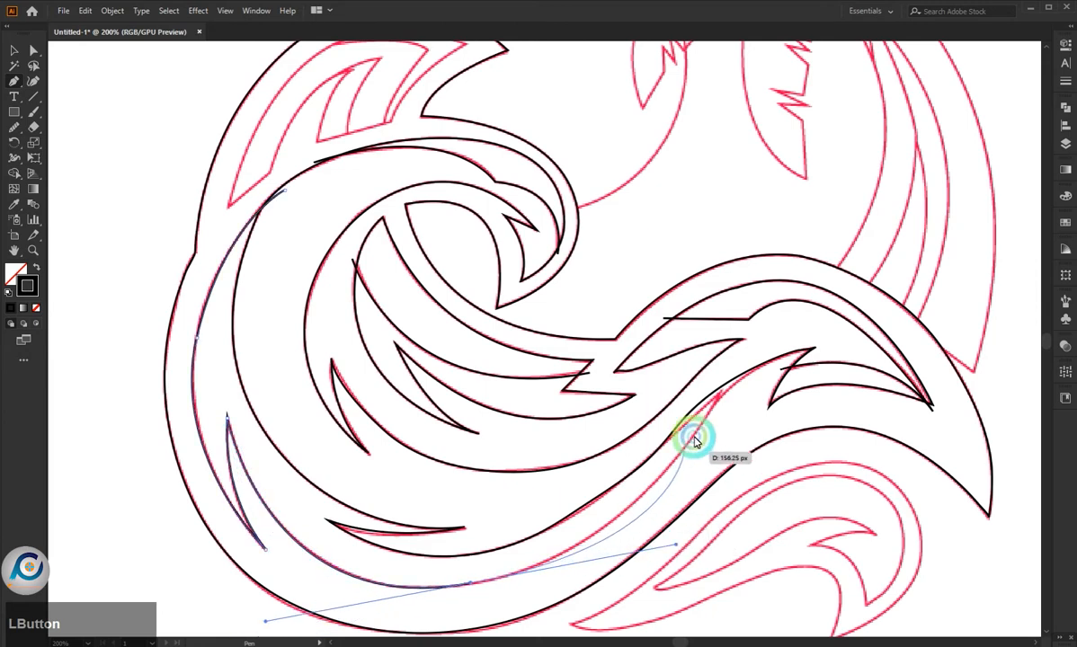
{"action": "left_click", "coordinate": [471, 583]}
{"action": "left_click_drag", "start_coordinate": [654, 482], "coordinate": [758, 383]}
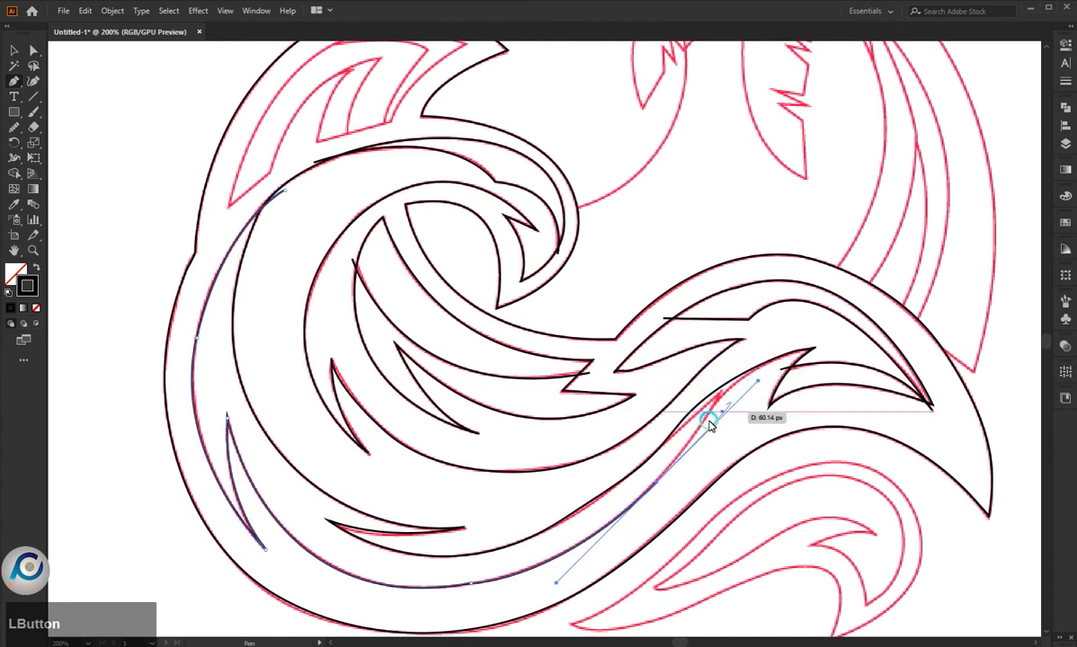
{"action": "scroll", "coordinate": [719, 427], "scroll_direction": "down", "scroll_amount": 3}
{"action": "scroll", "coordinate": [654, 481], "scroll_direction": "up", "scroll_amount": 3}
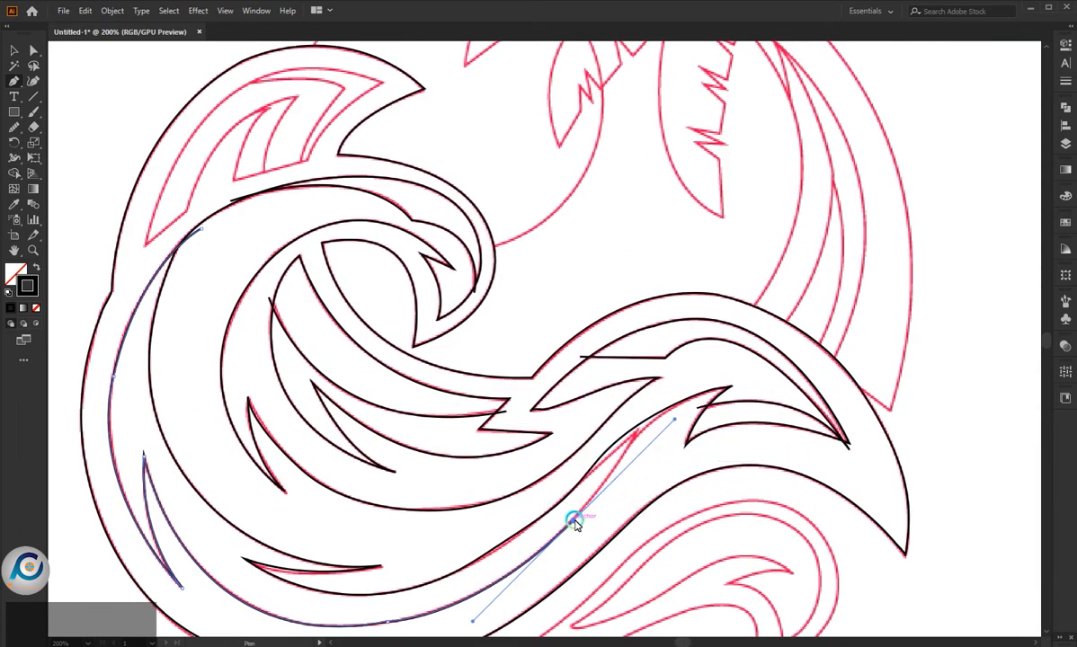
{"action": "left_click_drag", "start_coordinate": [572, 518], "coordinate": [820, 367]}
{"action": "key", "text": "ctrl+z"}
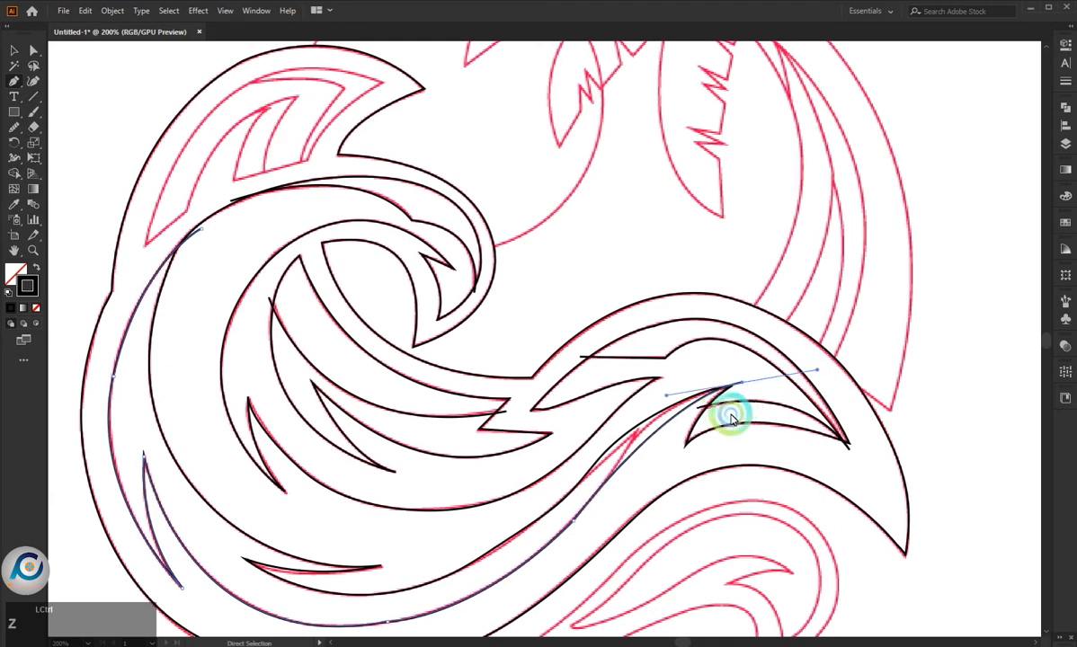
{"action": "left_click_drag", "start_coordinate": [738, 387], "coordinate": [830, 371]}
{"action": "key", "text": "ctrl+z"}
- Extend the band line up across the inner contour just left of the right crest's spike and end the path there
{"action": "left_click", "coordinate": [699, 387]}
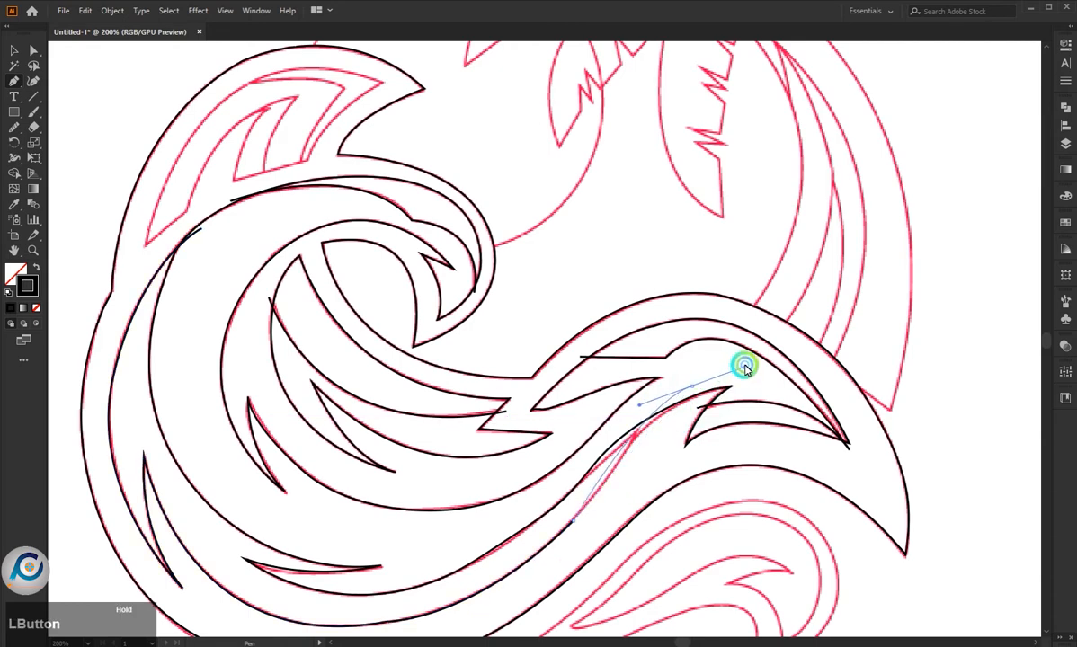
{"action": "left_click_drag", "start_coordinate": [736, 360], "coordinate": [735, 359]}
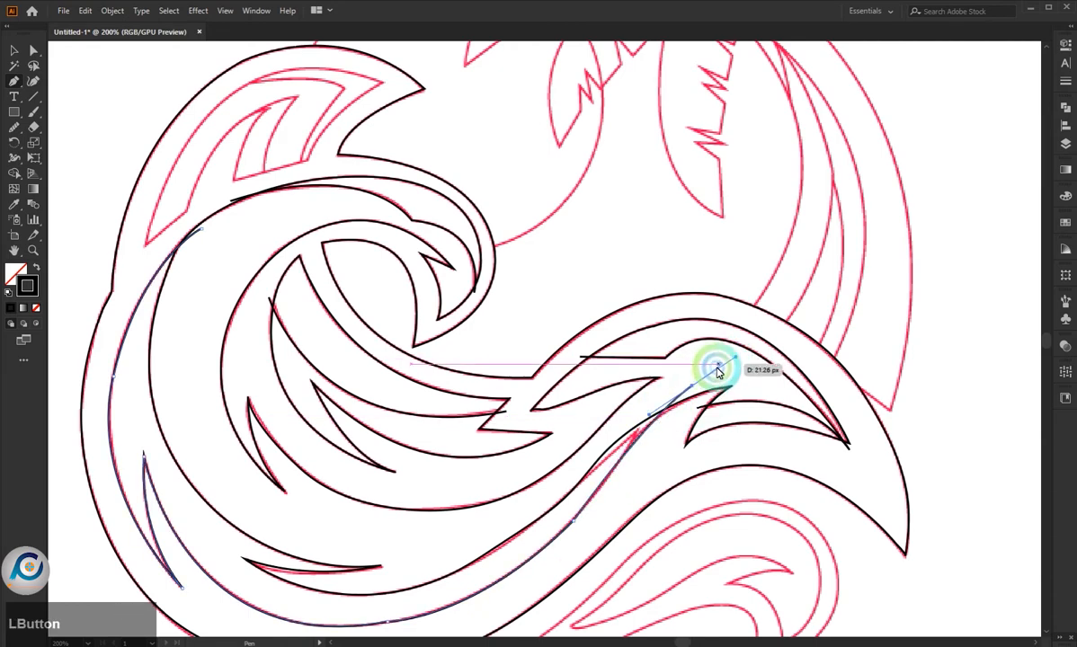
{"action": "key", "text": "Escape"}
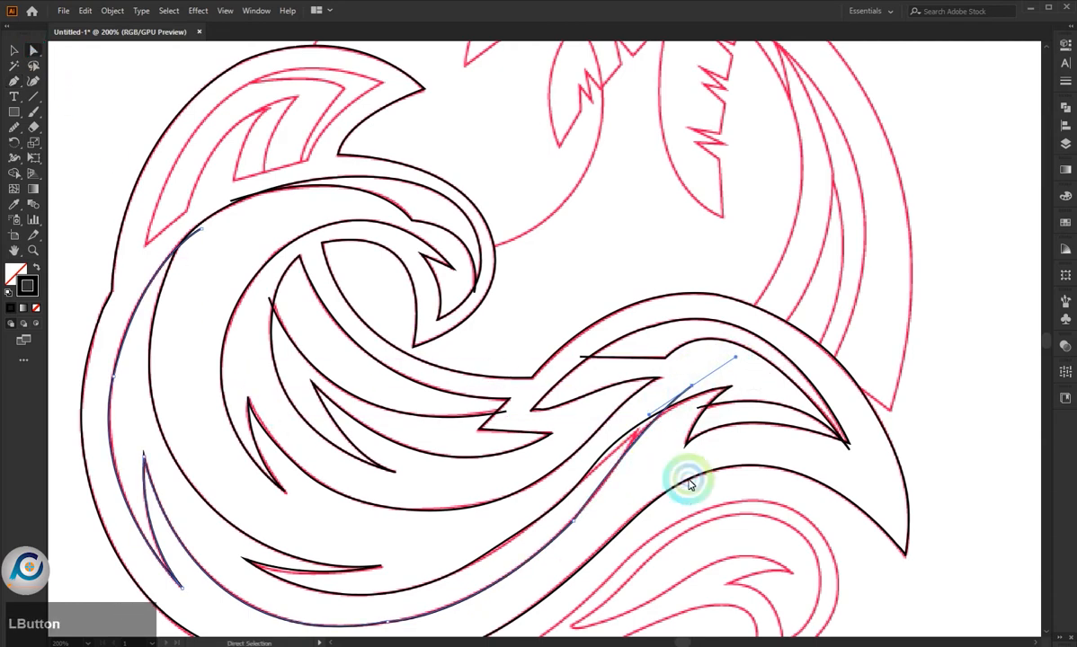
- Reshape the band line's rising end with the Direct Selection tool so it follows the sketch up to the right crest
{"action": "left_click", "coordinate": [650, 447]}
{"action": "left_click", "coordinate": [574, 521]}
{"action": "left_click_drag", "start_coordinate": [564, 518], "coordinate": [423, 427]}
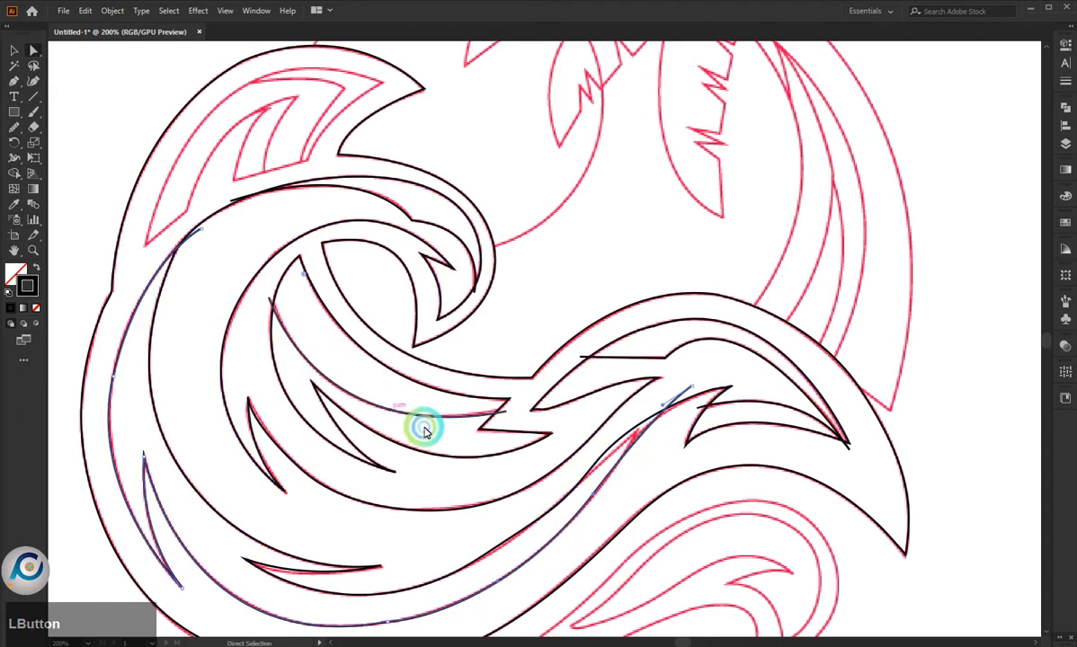
- Select the inner contour and smooth its bend beside the band line's rising end with the Smooth tool
{"action": "left_click", "coordinate": [602, 453]}
{"action": "left_click", "coordinate": [602, 457]}
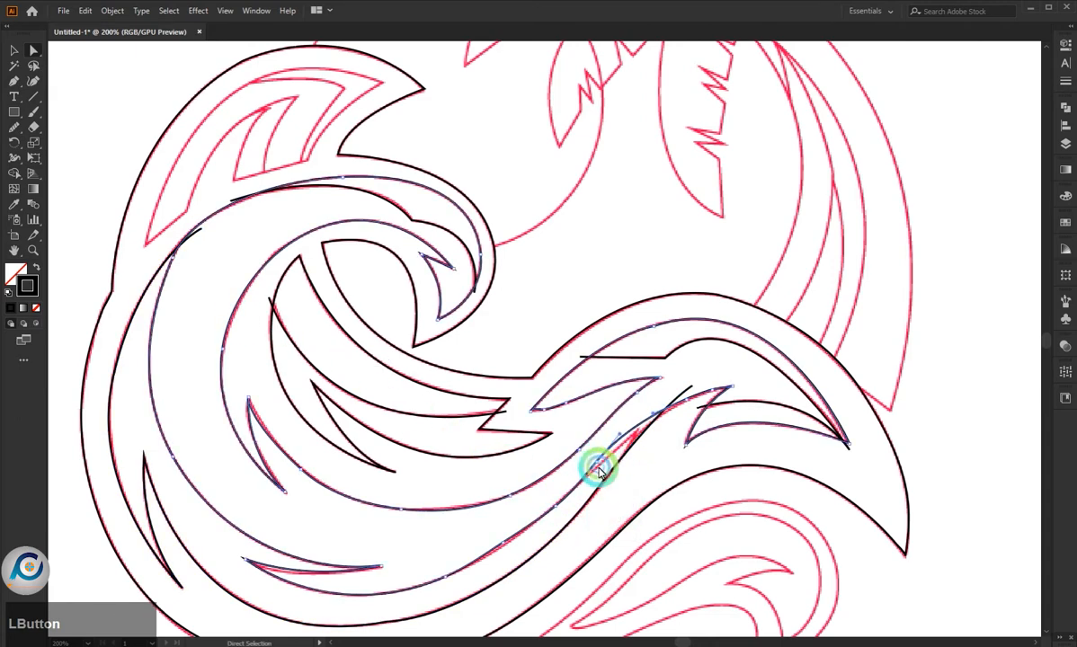
{"action": "scroll", "coordinate": [602, 480], "scroll_direction": "up", "scroll_amount": 2}
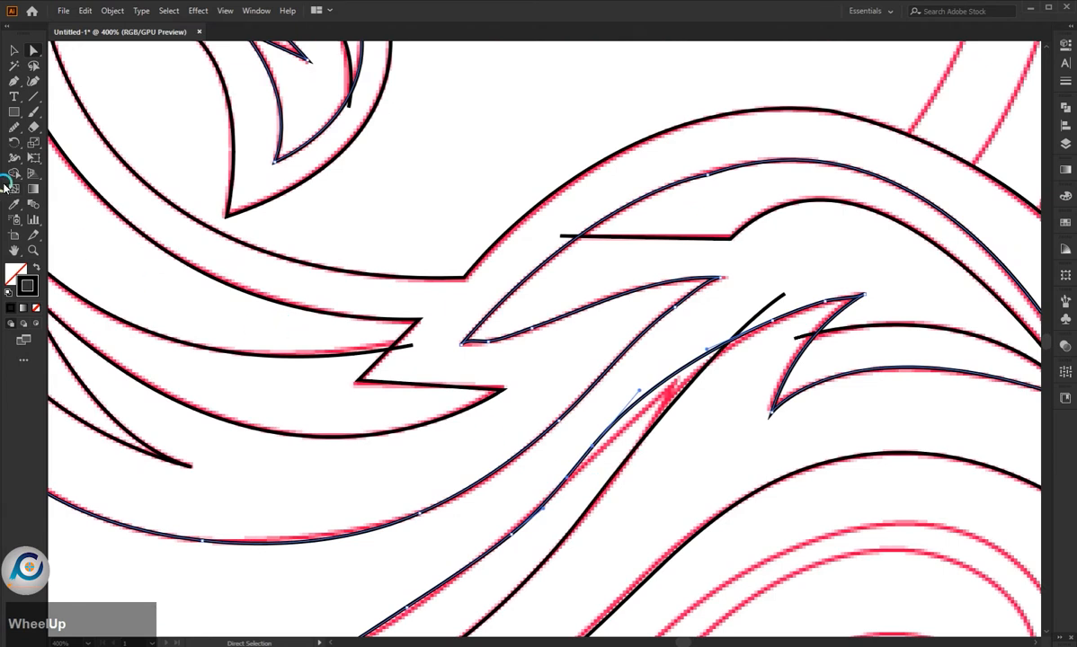
{"action": "left_click", "coordinate": [584, 441]}
{"action": "left_click_drag", "start_coordinate": [580, 476], "coordinate": [618, 410]}
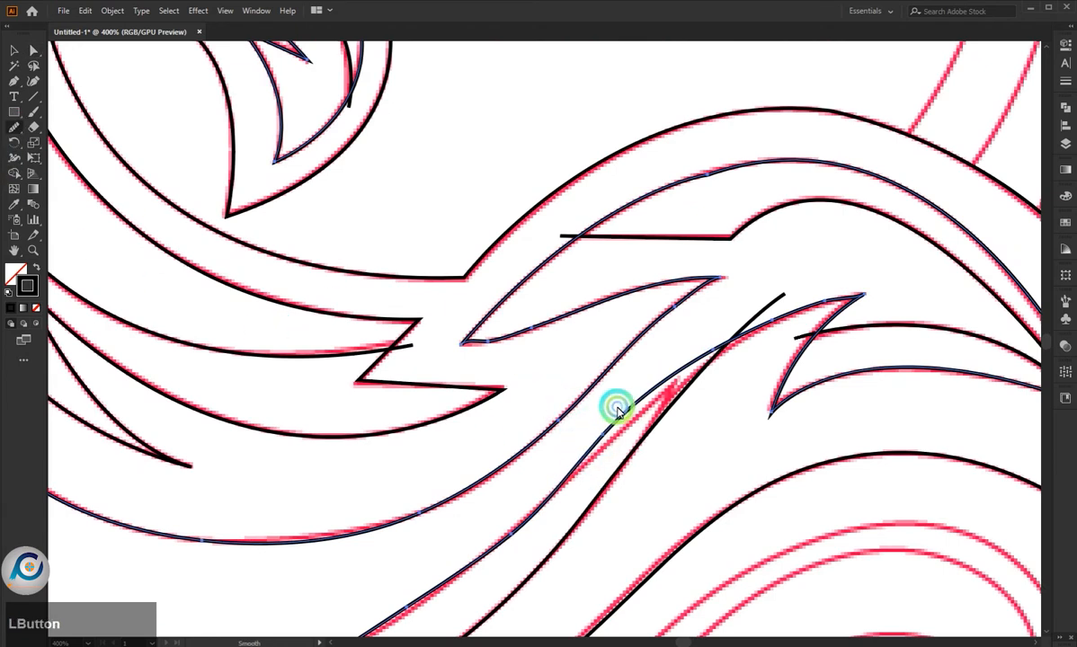
{"action": "left_click", "coordinate": [191, 219]}
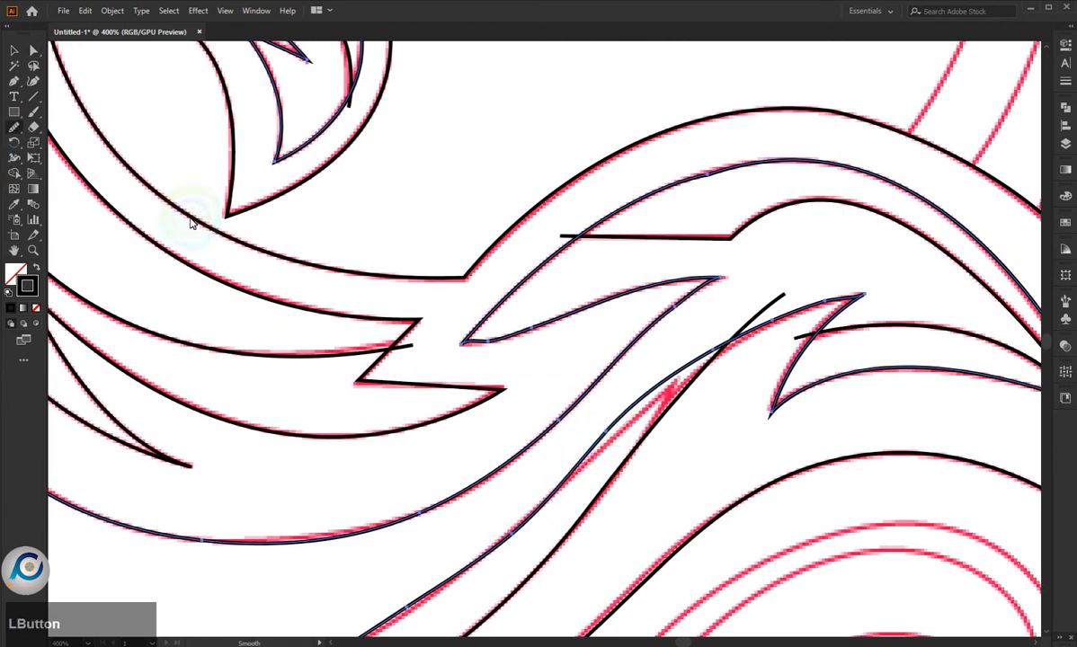
- Smooth the inner contour around the right crest's spike with the Smooth tool and deselect the path
{"action": "left_click_drag", "start_coordinate": [786, 312], "coordinate": [914, 274]}
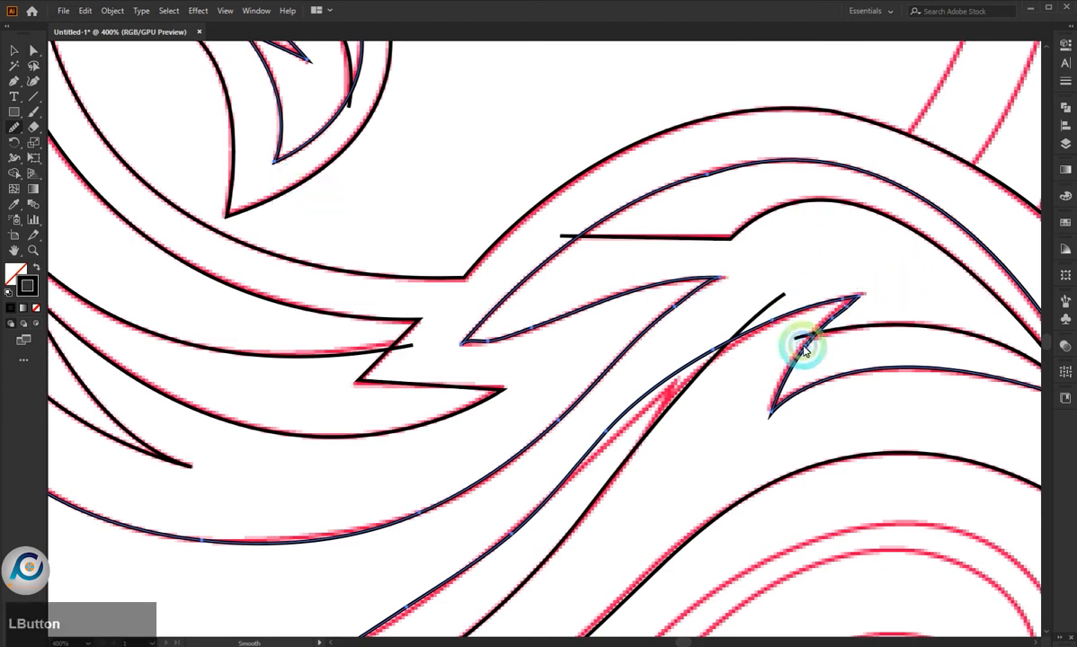
{"action": "left_click_drag", "start_coordinate": [804, 347], "coordinate": [808, 362]}
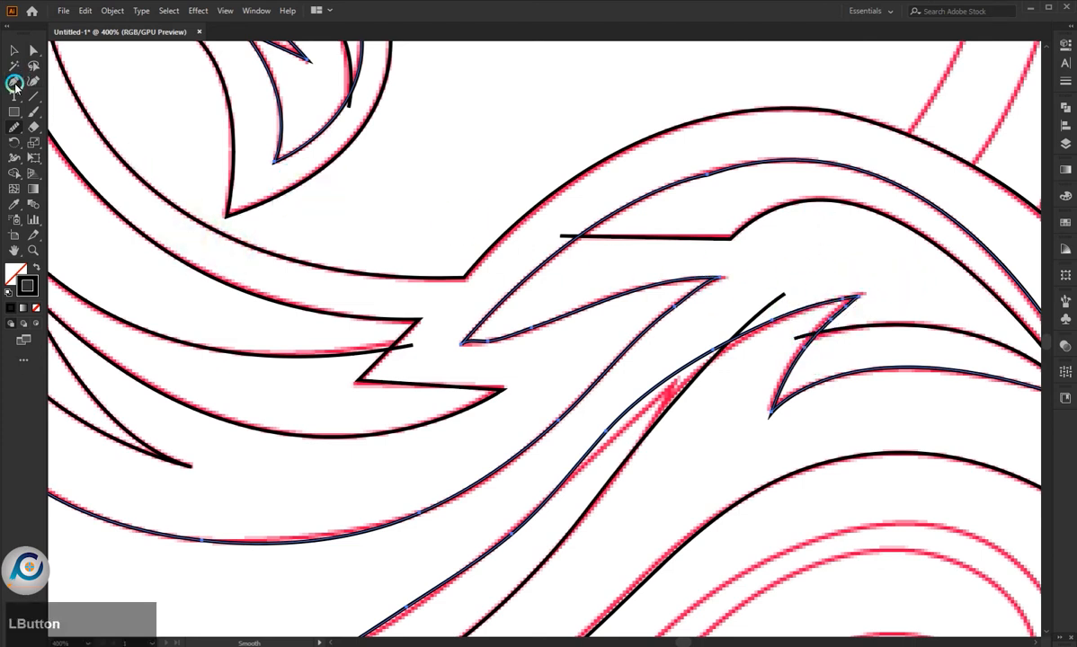
{"action": "left_click", "coordinate": [276, 149]}
{"action": "left_click", "coordinate": [385, 189]}
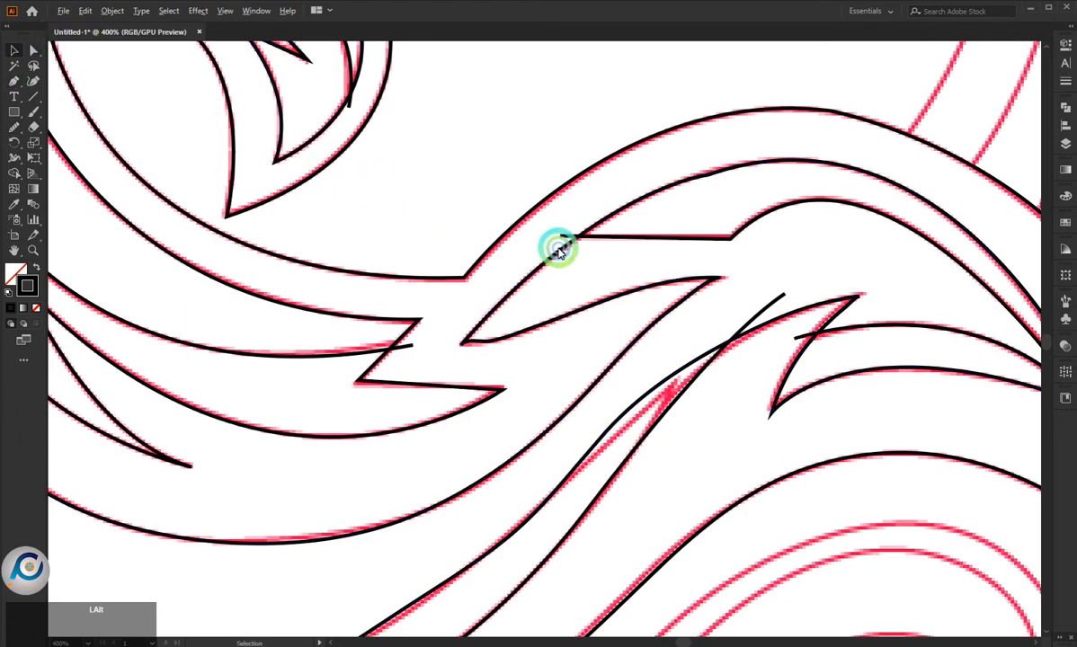
- Trace the inner shape of the top crest with the Pen tool, from its lower tip over to the pointed end and down to the base corner
{"action": "scroll", "coordinate": [560, 246], "scroll_direction": "down", "scroll_amount": 3}
{"action": "scroll", "coordinate": [448, 394], "scroll_direction": "up", "scroll_amount": 2}
{"action": "scroll", "coordinate": [447, 387], "scroll_direction": "up", "scroll_amount": 3}
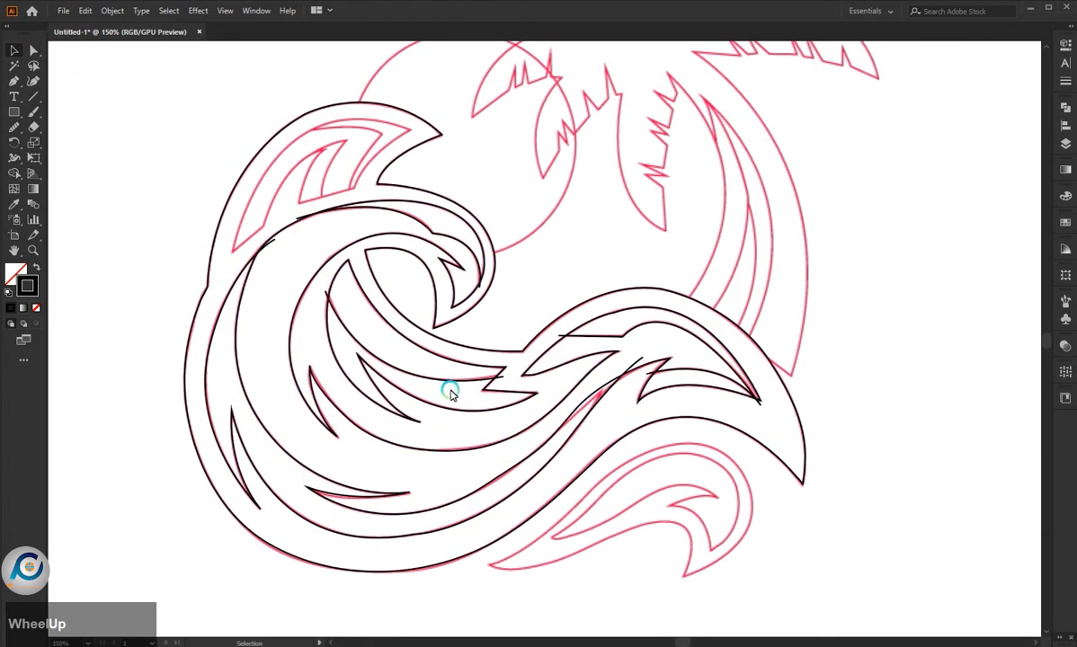
{"action": "scroll", "coordinate": [187, 235], "scroll_direction": "up", "scroll_amount": 2}
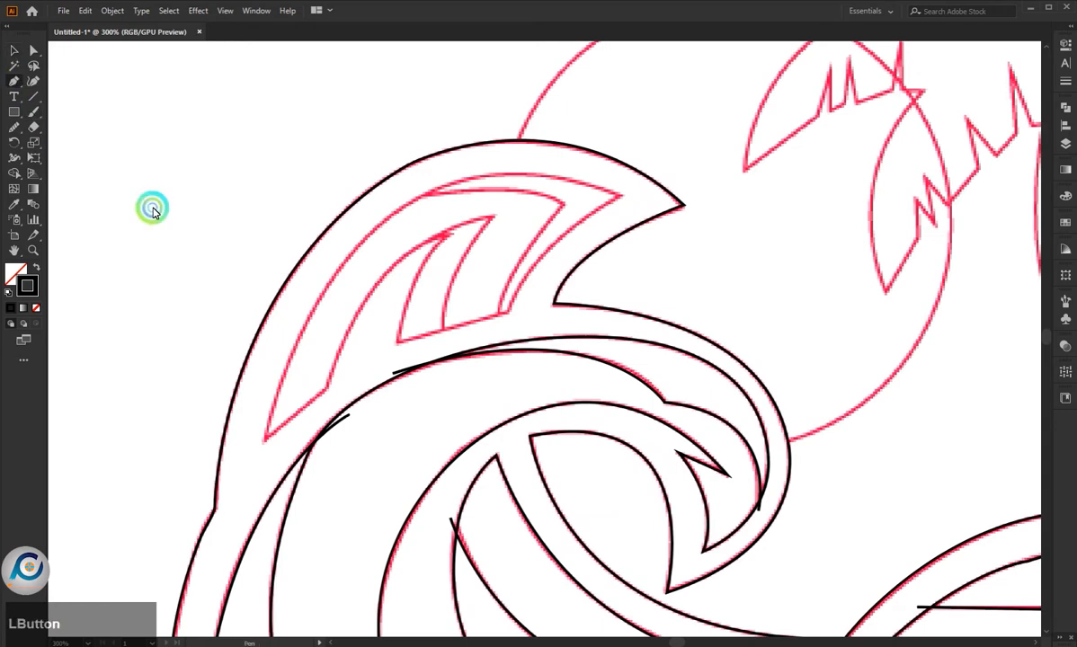
{"action": "left_click", "coordinate": [266, 439]}
{"action": "left_click_drag", "start_coordinate": [619, 195], "coordinate": [904, 308]}
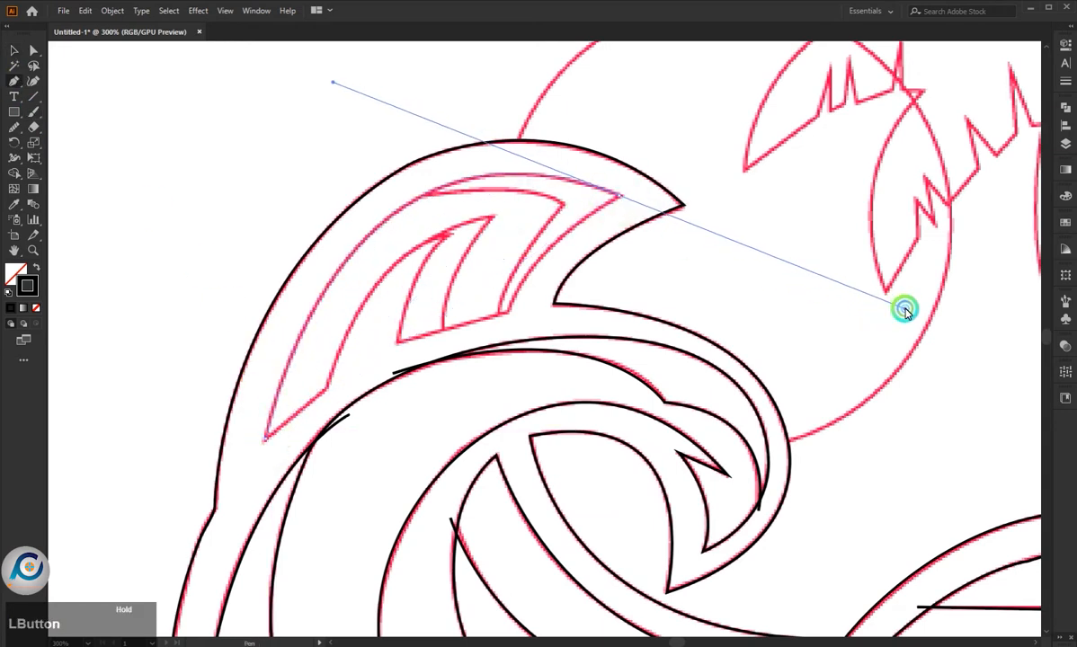
{"action": "left_click", "coordinate": [618, 195]}
{"action": "left_click_drag", "start_coordinate": [507, 311], "coordinate": [485, 387]}
{"action": "left_click", "coordinate": [508, 310]}
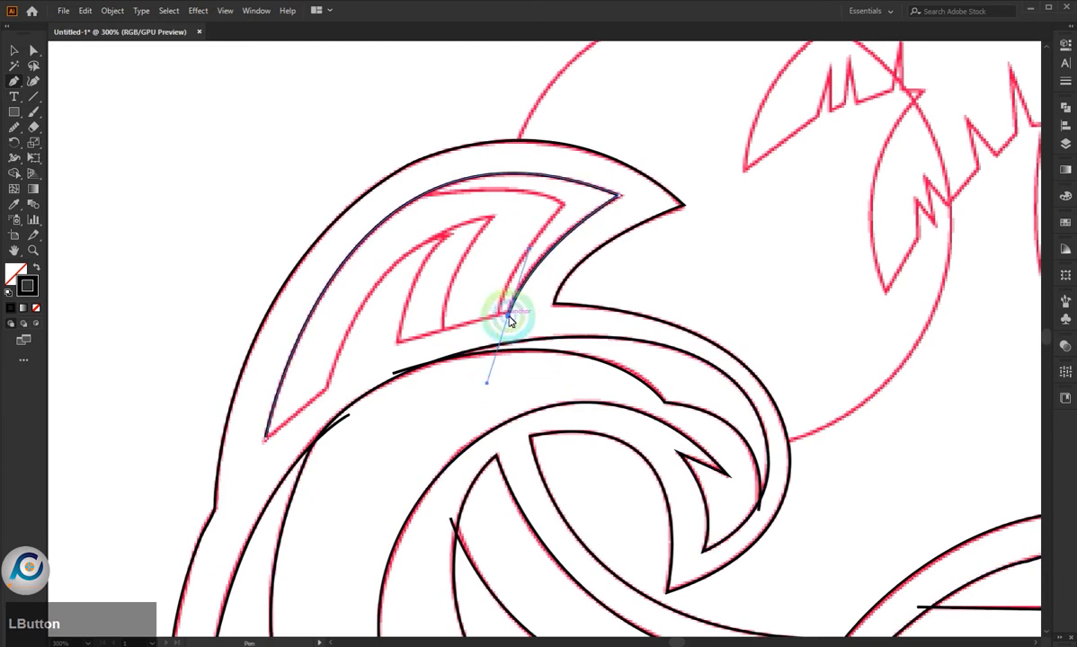
- Continue the top crest's inner shape along its base, up to the inner spike and back down, closing it at the lower tip
{"action": "left_click_drag", "start_coordinate": [398, 342], "coordinate": [481, 254]}
{"action": "key", "text": "ctrl+z"}
{"action": "left_click", "coordinate": [442, 332]}
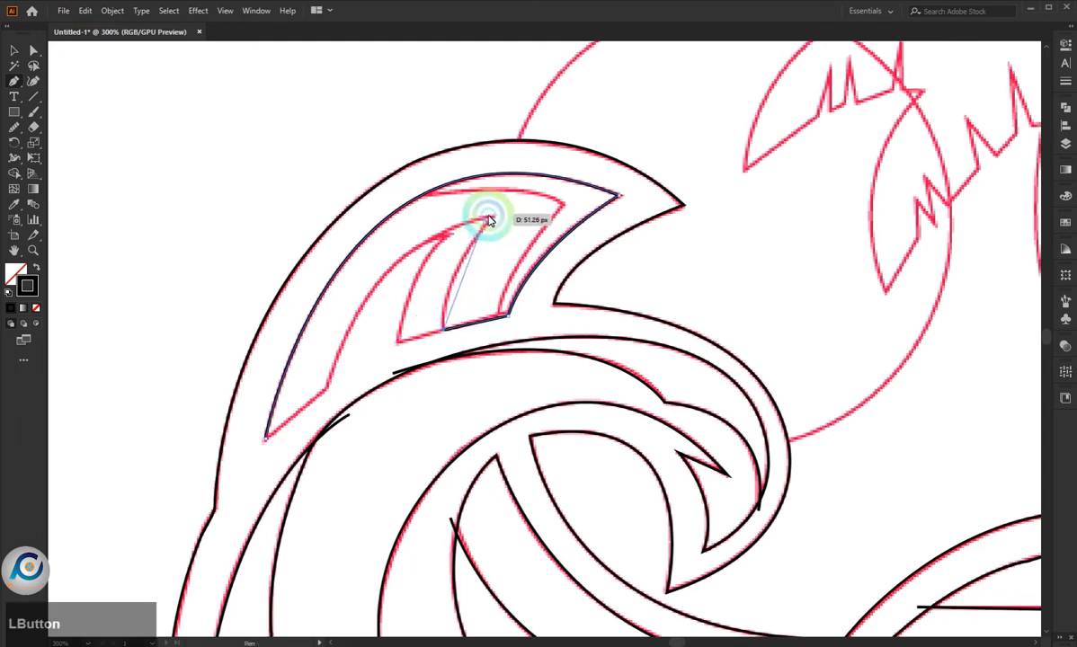
{"action": "left_click_drag", "start_coordinate": [530, 198], "coordinate": [508, 206]}
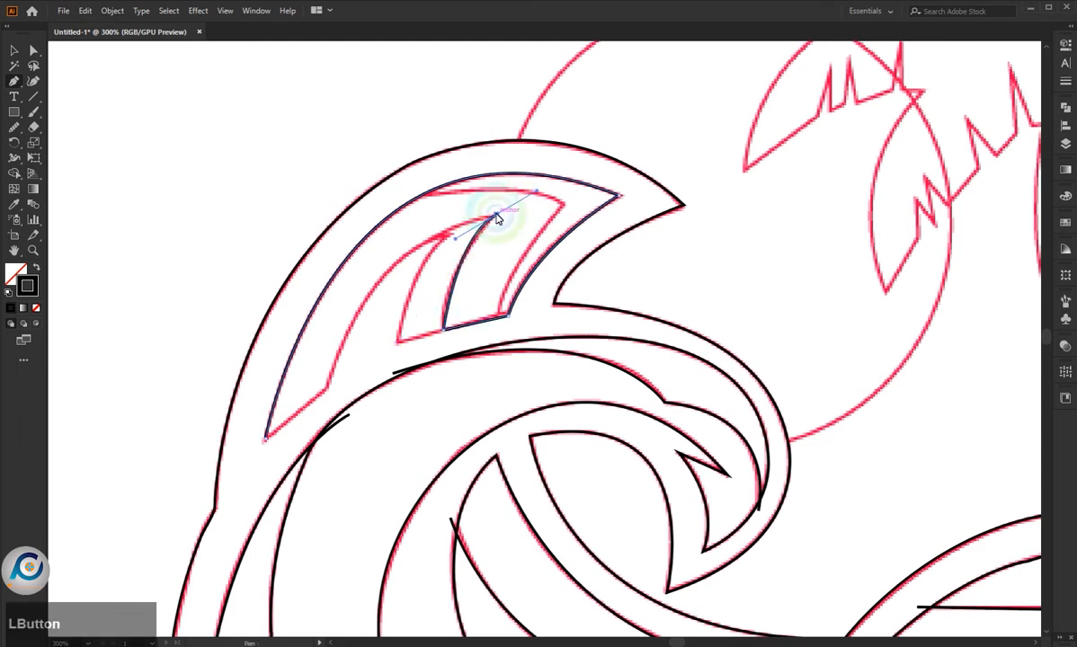
{"action": "left_click_drag", "start_coordinate": [330, 392], "coordinate": [284, 556]}
{"action": "left_click", "coordinate": [329, 387]}
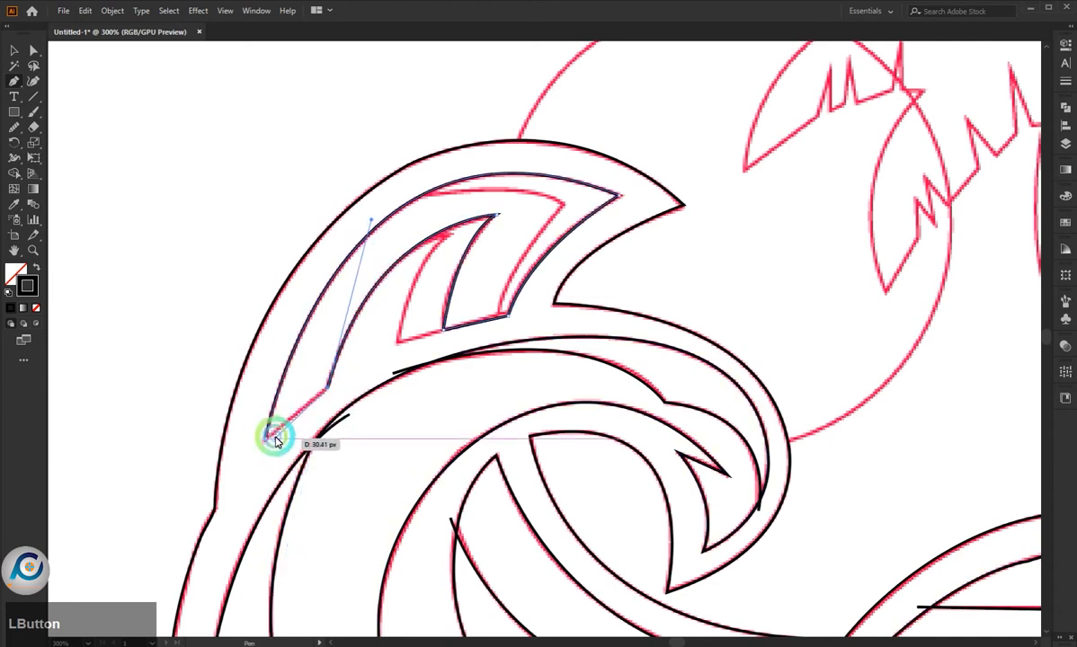
{"action": "left_click_drag", "start_coordinate": [276, 439], "coordinate": [267, 436]}
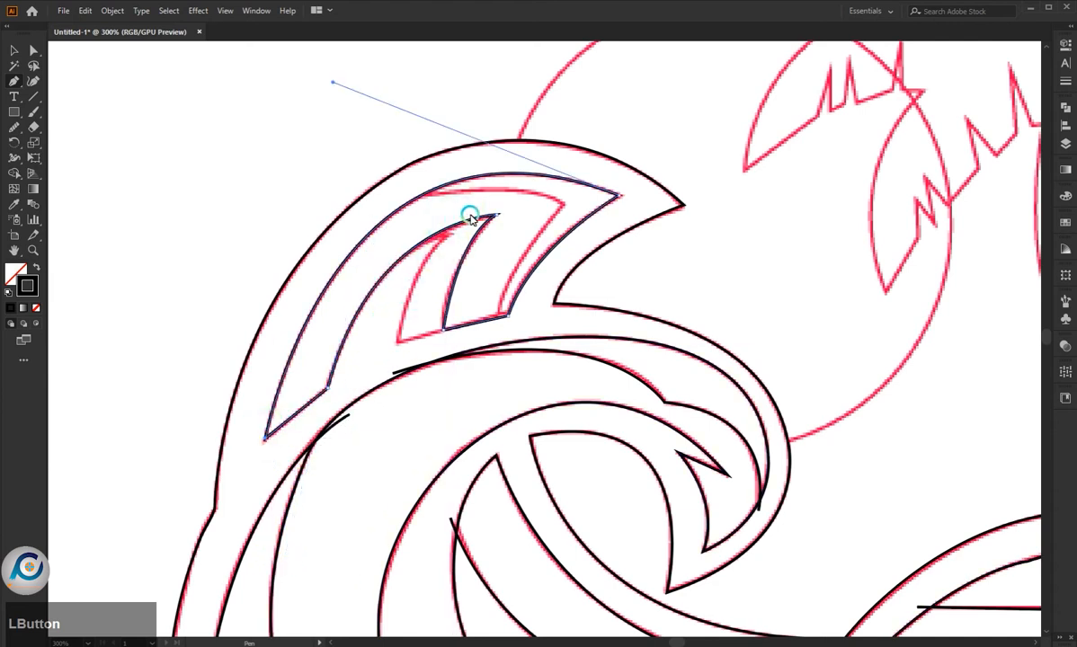
- Trace the short curve beside the top crest's inner spike down to its corner and join it along the base edge
{"action": "left_click_drag", "start_coordinate": [470, 219], "coordinate": [401, 344]}
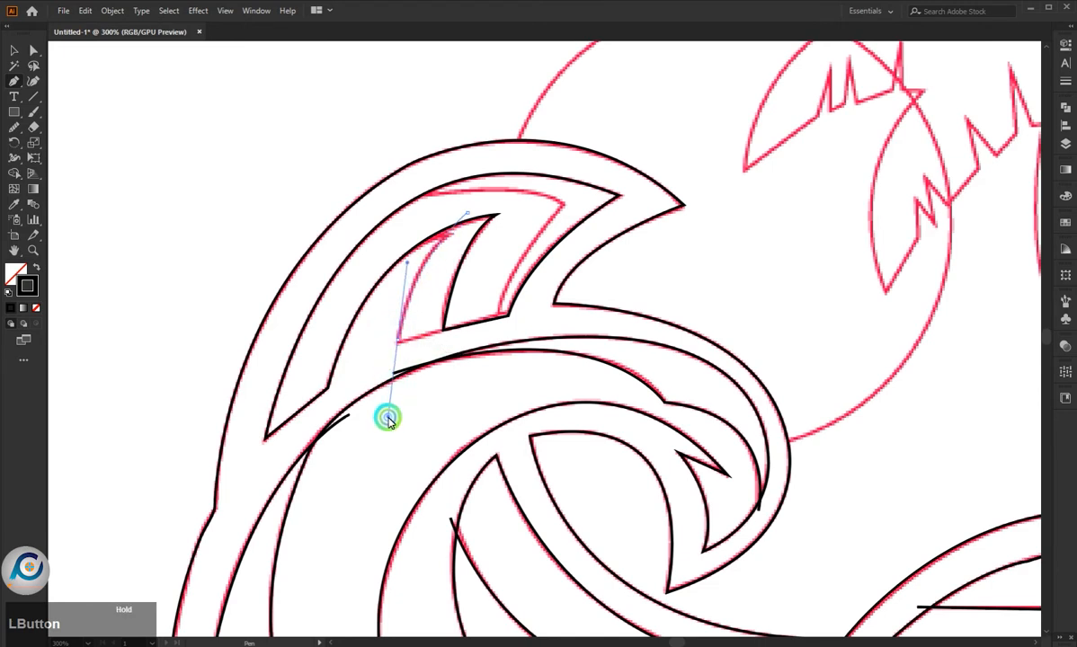
{"action": "left_click_drag", "start_coordinate": [385, 425], "coordinate": [383, 428]}
{"action": "left_click_drag", "start_coordinate": [400, 342], "coordinate": [391, 427]}
{"action": "left_click", "coordinate": [398, 344]}
{"action": "left_click", "coordinate": [465, 323]}
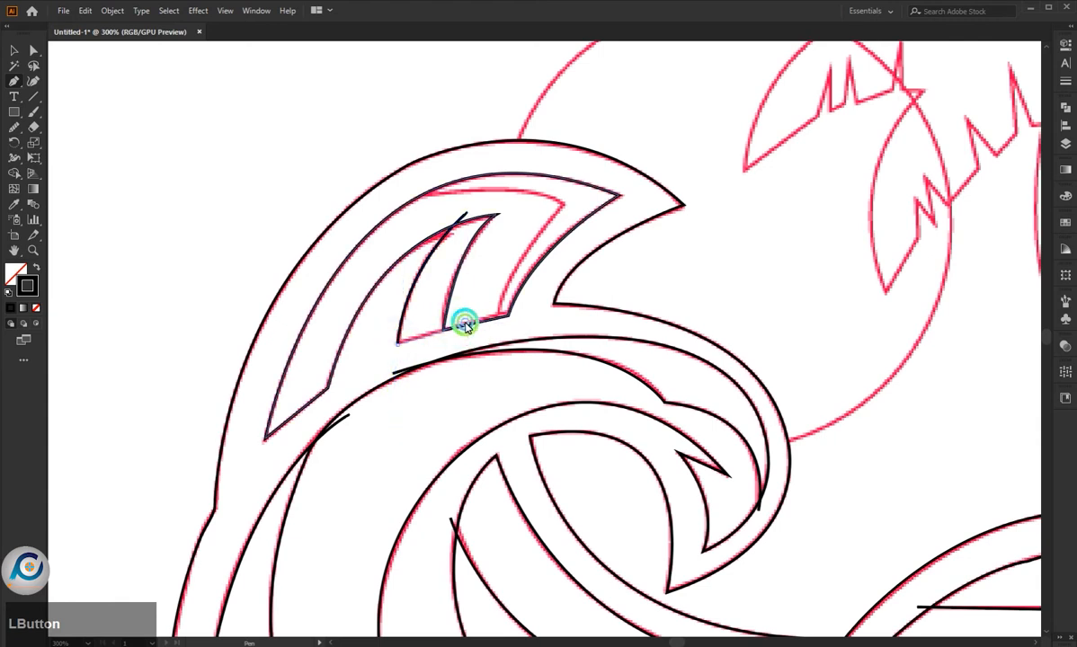
- Trace the top crest's remaining inner line from its upper edge to the pointed bend and down to the base, ending the path there
{"action": "left_click_drag", "start_coordinate": [408, 196], "coordinate": [564, 210]}
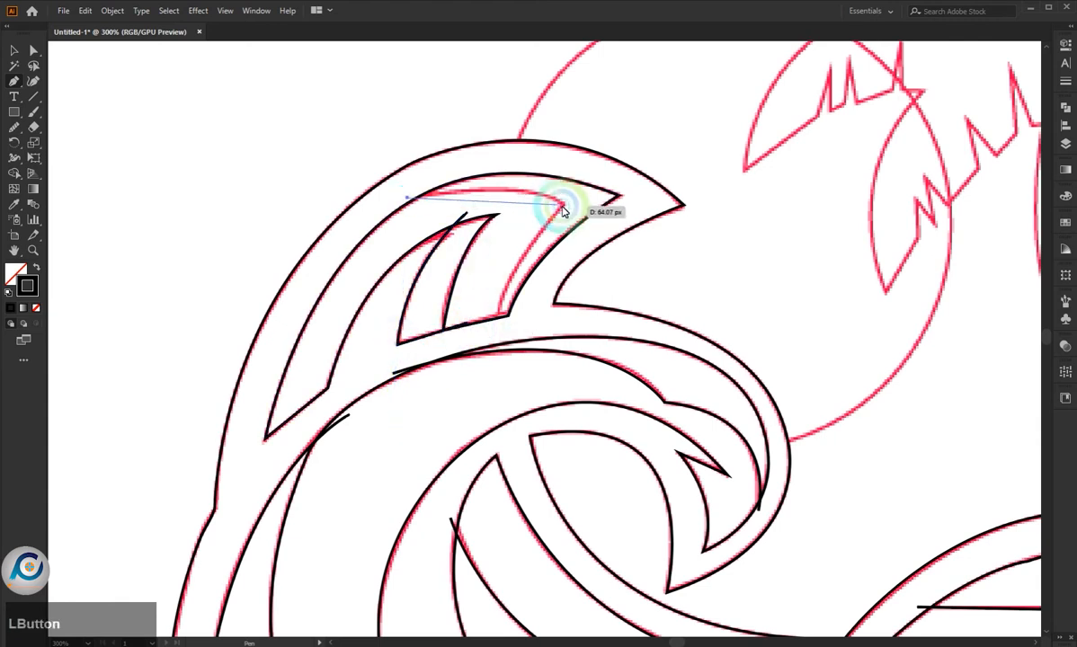
{"action": "left_click_drag", "start_coordinate": [600, 271], "coordinate": [603, 243]}
{"action": "left_click", "coordinate": [563, 206]}
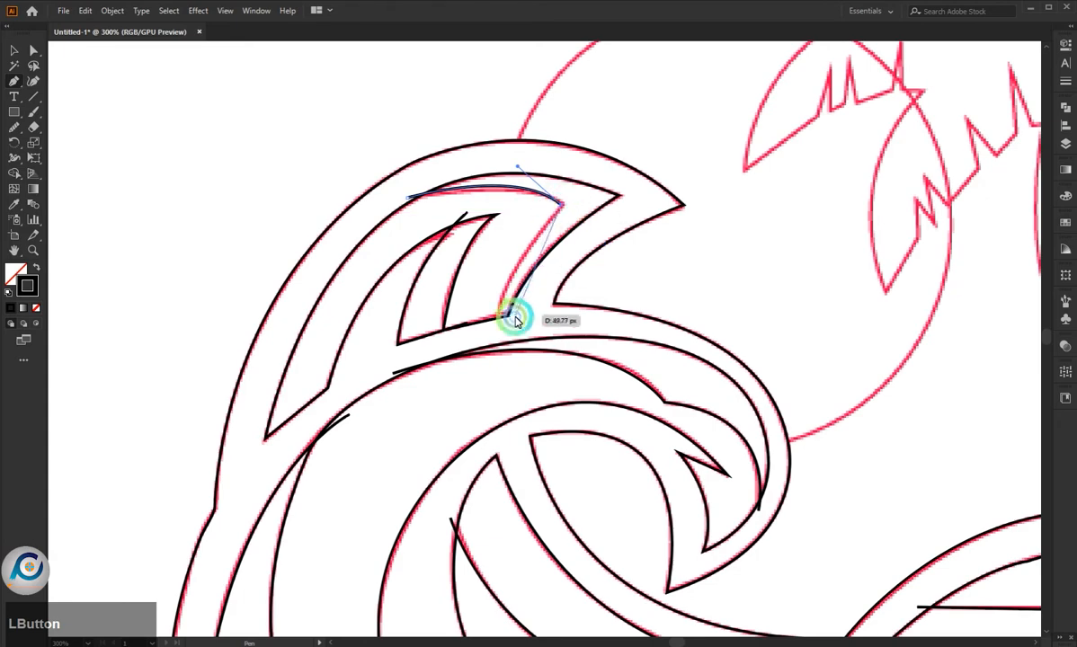
{"action": "left_click_drag", "start_coordinate": [494, 318], "coordinate": [475, 394]}
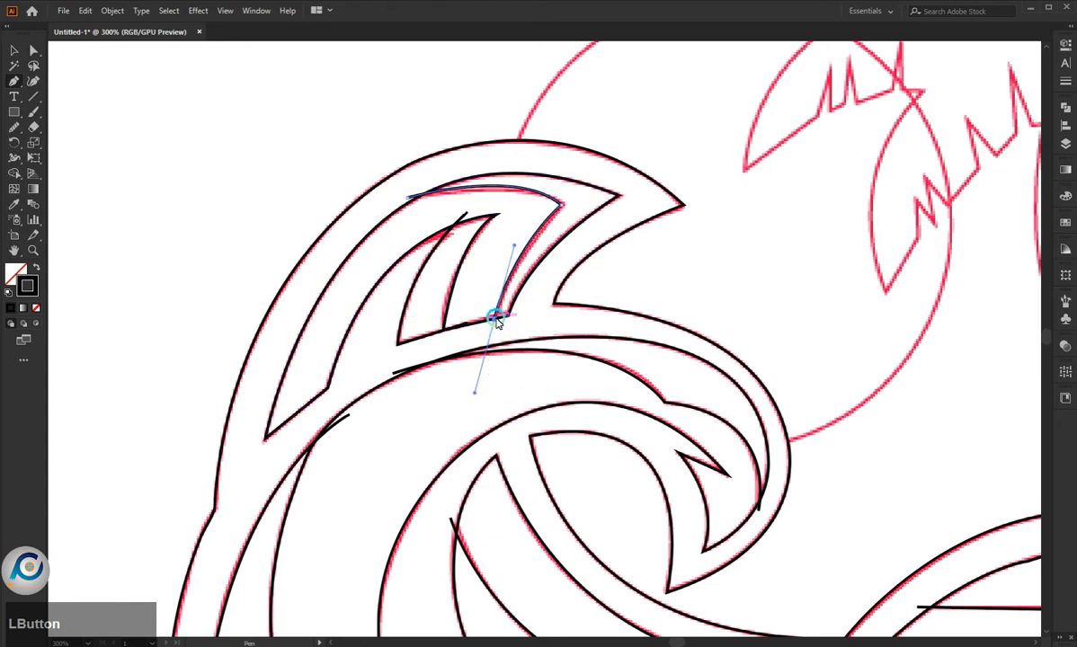
{"action": "key", "text": "Escape"}
- Trace the upper edge of the small wave below the right crest, from its left tip over the top to its right side
{"action": "scroll", "coordinate": [457, 386], "scroll_direction": "down", "scroll_amount": 2}
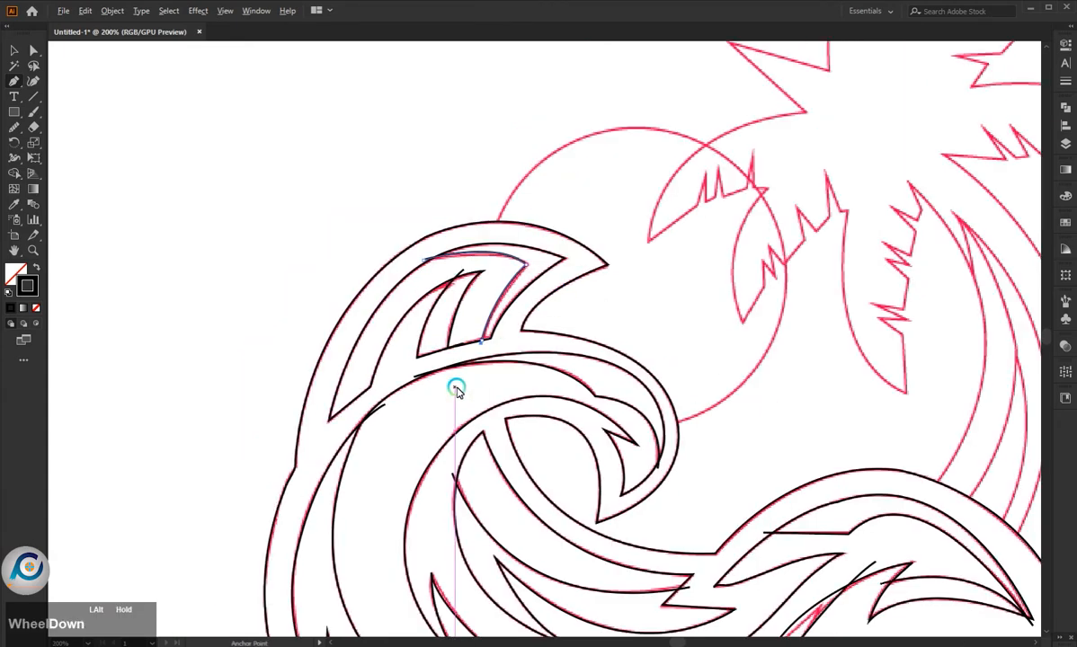
{"action": "scroll", "coordinate": [457, 387], "scroll_direction": "down", "scroll_amount": 1}
{"action": "scroll", "coordinate": [741, 529], "scroll_direction": "up", "scroll_amount": 3}
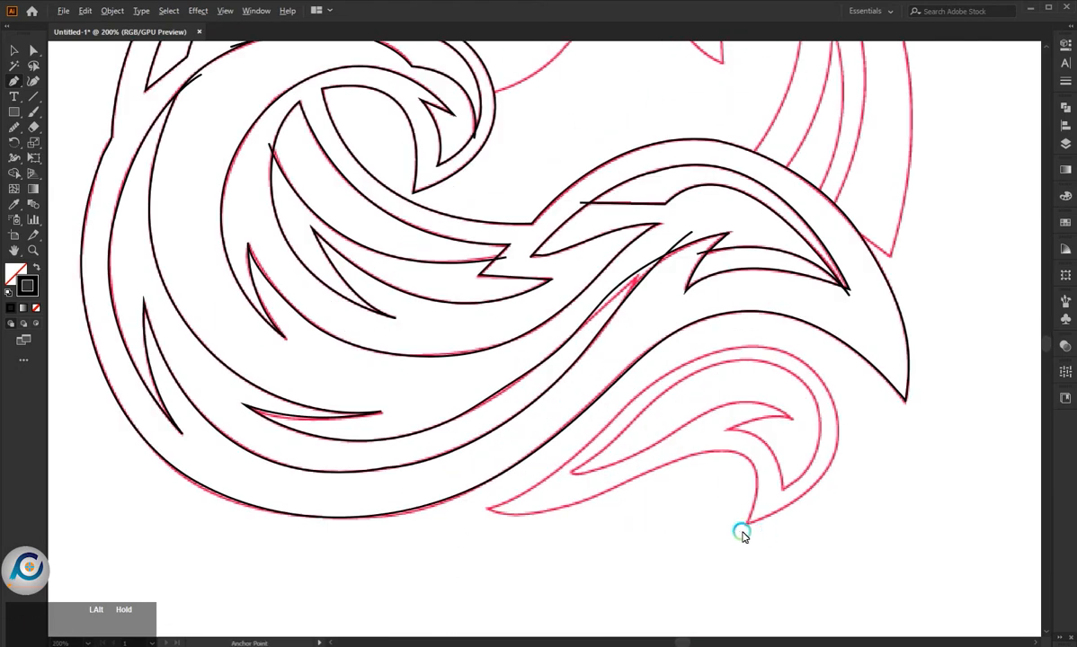
{"action": "left_click", "coordinate": [385, 512]}
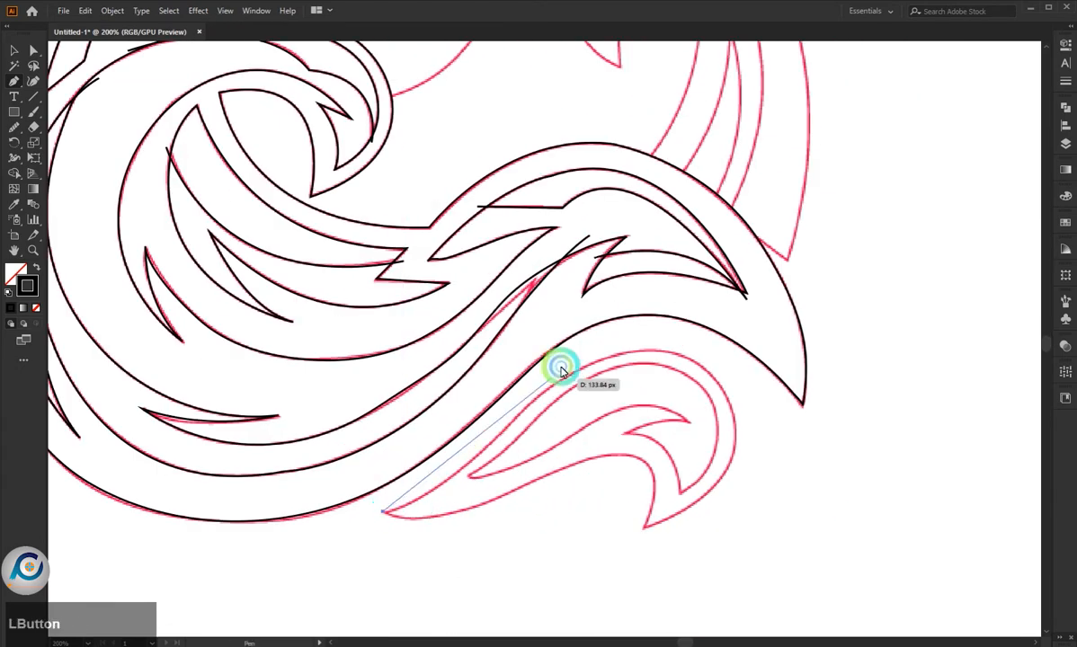
{"action": "left_click_drag", "start_coordinate": [534, 399], "coordinate": [628, 286]}
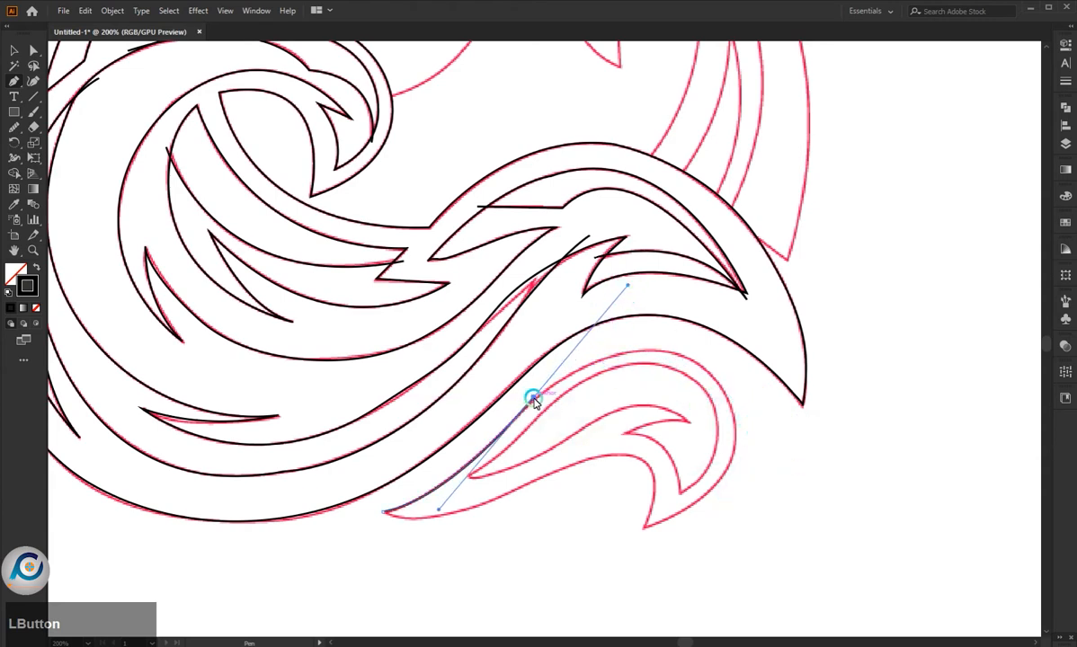
{"action": "left_click_drag", "start_coordinate": [534, 398], "coordinate": [715, 406]}
{"action": "key", "text": "ctrl+z"}
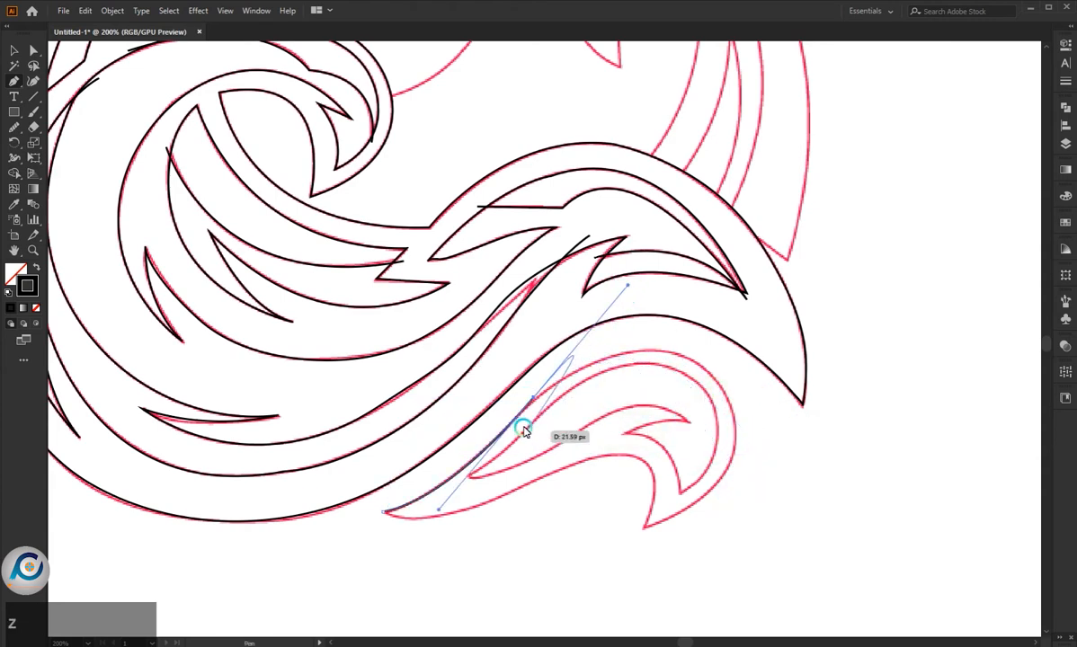
{"action": "left_click_drag", "start_coordinate": [533, 400], "coordinate": [781, 544]}
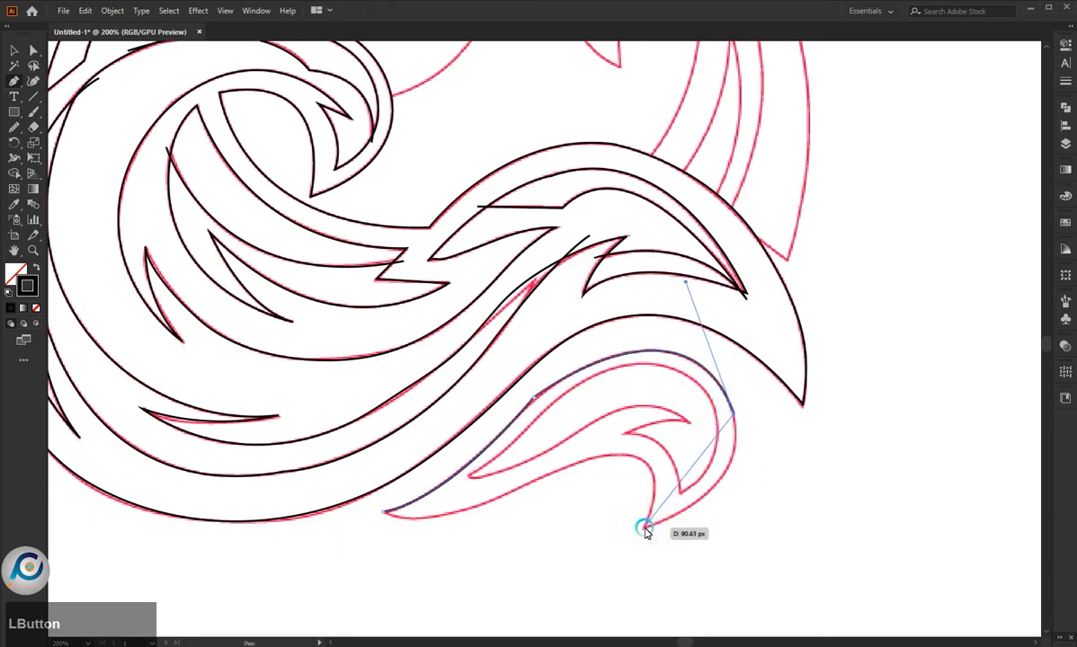
- Continue the small wave's outline around its lower tip and along the underside, closing it at the left tip
{"action": "left_click_drag", "start_coordinate": [645, 525], "coordinate": [545, 562]}
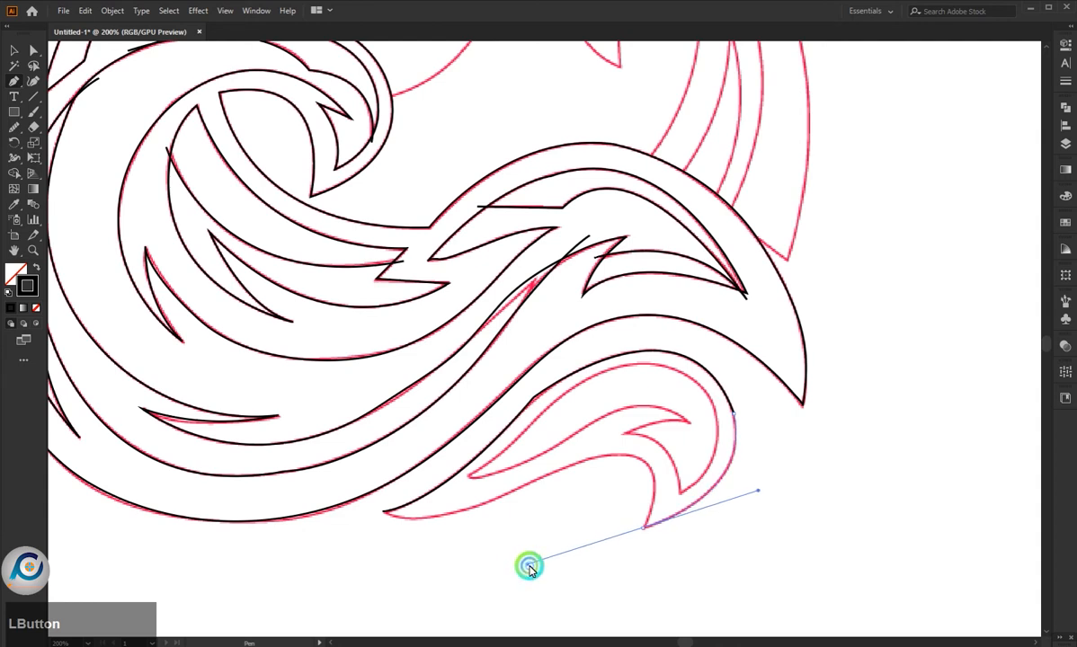
{"action": "left_click", "coordinate": [644, 526]}
{"action": "left_click_drag", "start_coordinate": [599, 458], "coordinate": [505, 476]}
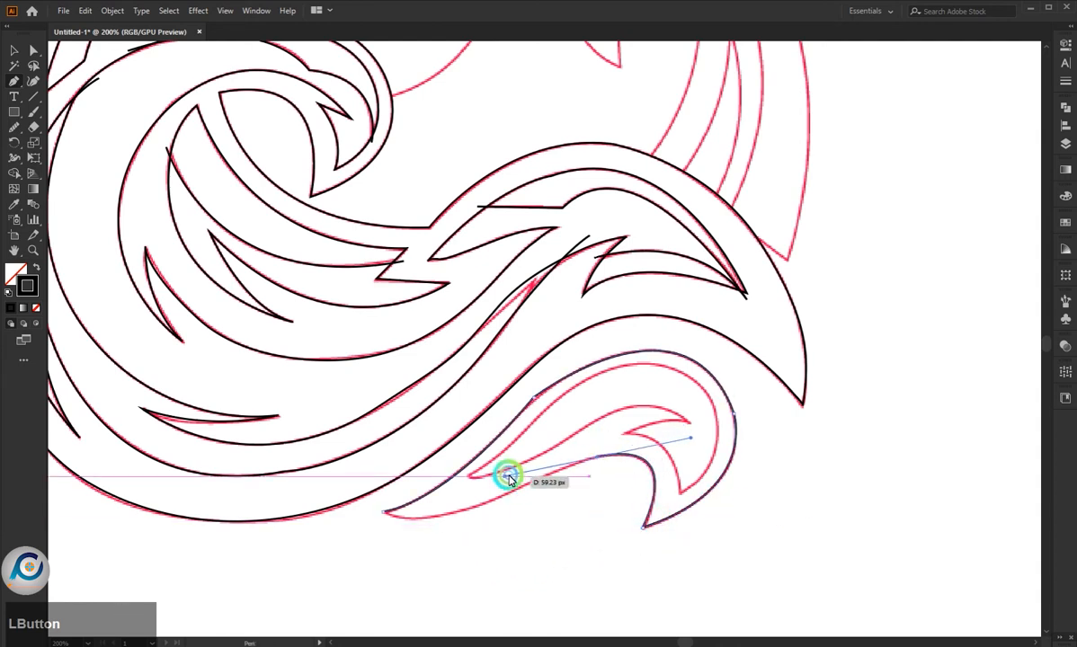
{"action": "left_click", "coordinate": [597, 457]}
{"action": "left_click_drag", "start_coordinate": [385, 513], "coordinate": [302, 501]}
{"action": "key", "text": "ctrl+z"}
{"action": "left_click", "coordinate": [522, 490]}
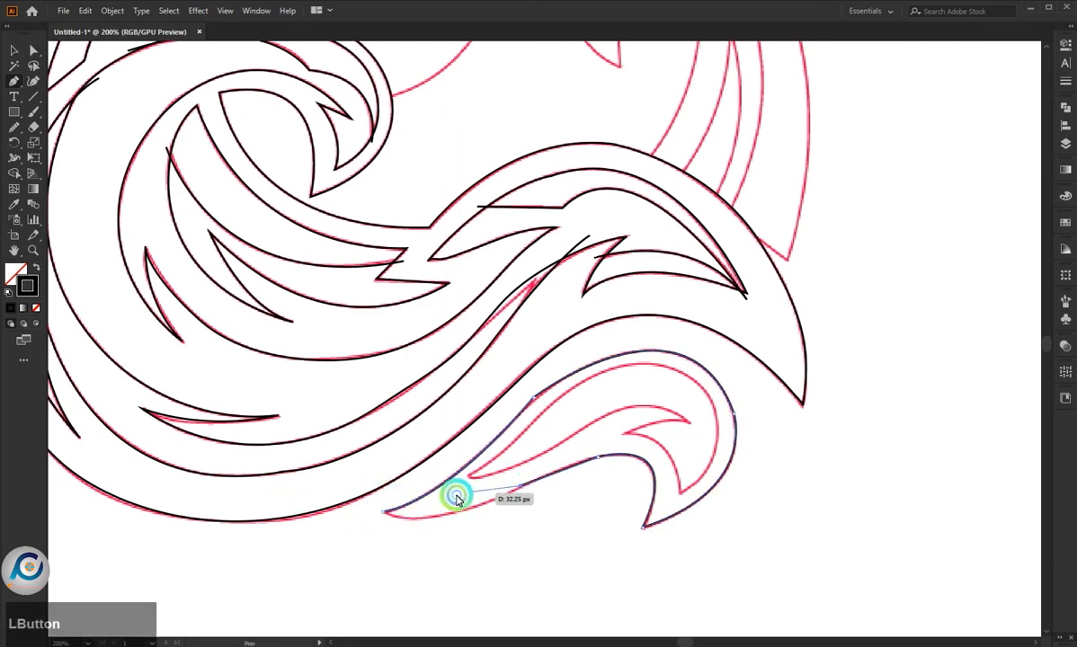
{"action": "left_click_drag", "start_coordinate": [375, 509], "coordinate": [317, 484]}
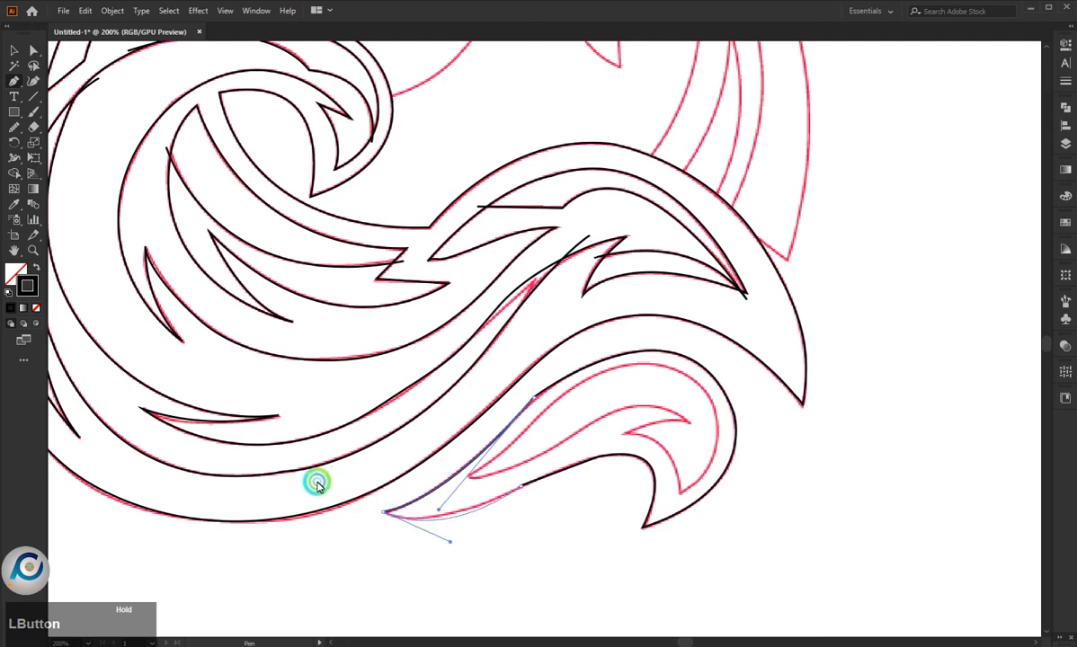
- Smooth the bends in the small wave's upper edge and underside with the Smooth tool
{"action": "left_click", "coordinate": [14, 127]}
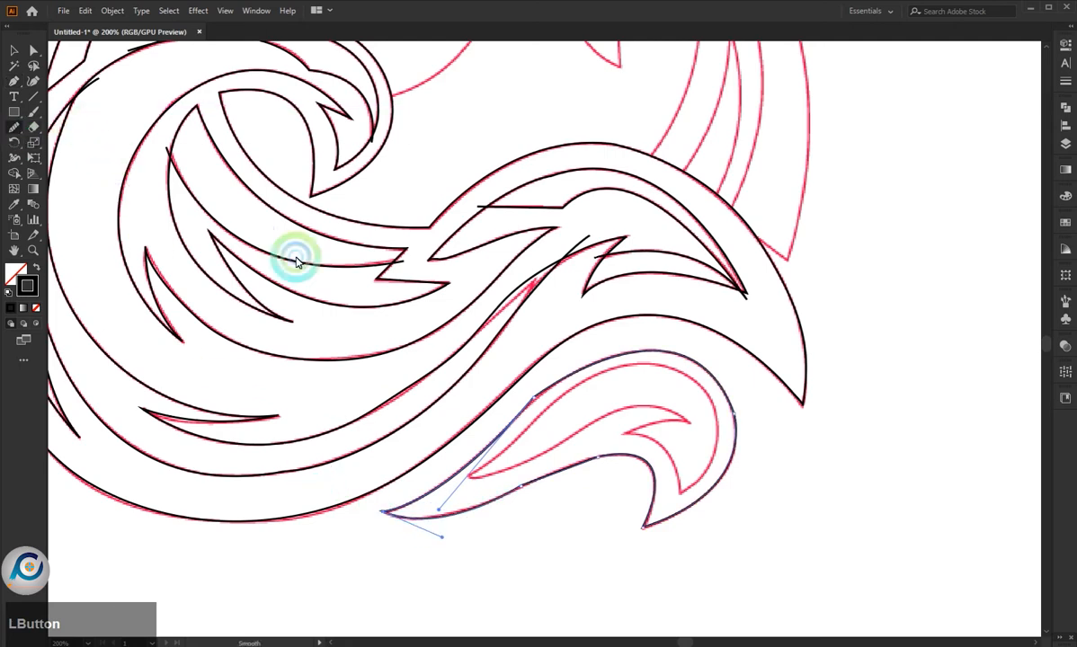
{"action": "mouse_move", "coordinate": [504, 439]}
{"action": "left_mouse_down"}
{"action": "mouse_move", "coordinate": [517, 492]}
{"action": "mouse_move", "coordinate": [614, 458]}
{"action": "left_mouse_up"}
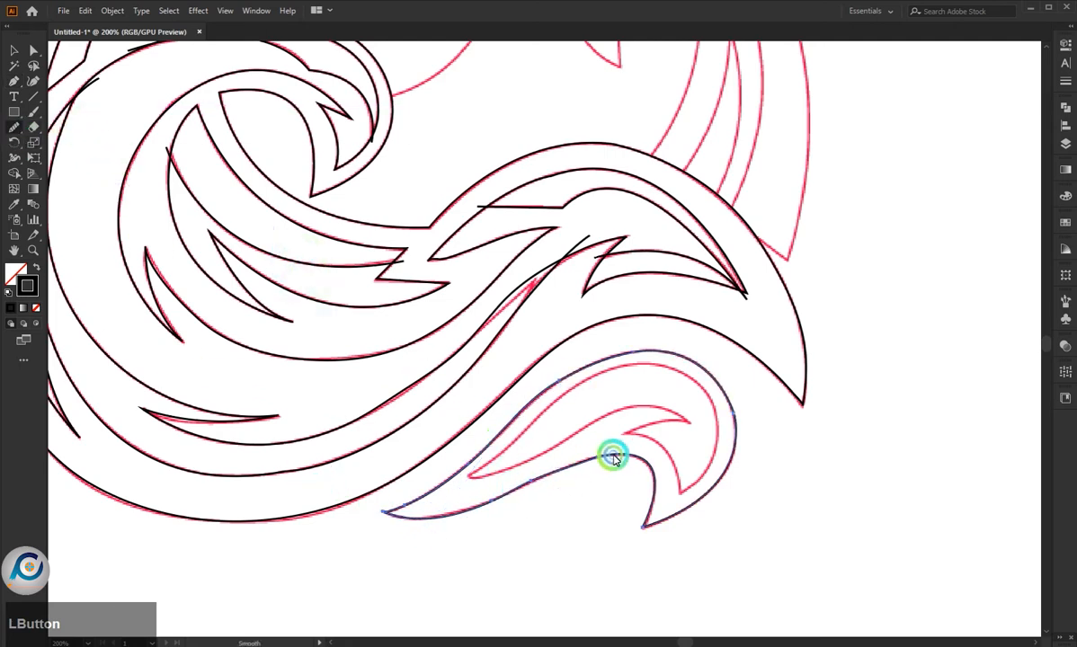
{"action": "mouse_move", "coordinate": [654, 425]}
{"action": "left_mouse_down"}
{"action": "mouse_move", "coordinate": [703, 374]}
{"action": "mouse_move", "coordinate": [748, 426]}
{"action": "mouse_move", "coordinate": [664, 371]}
{"action": "left_mouse_up"}
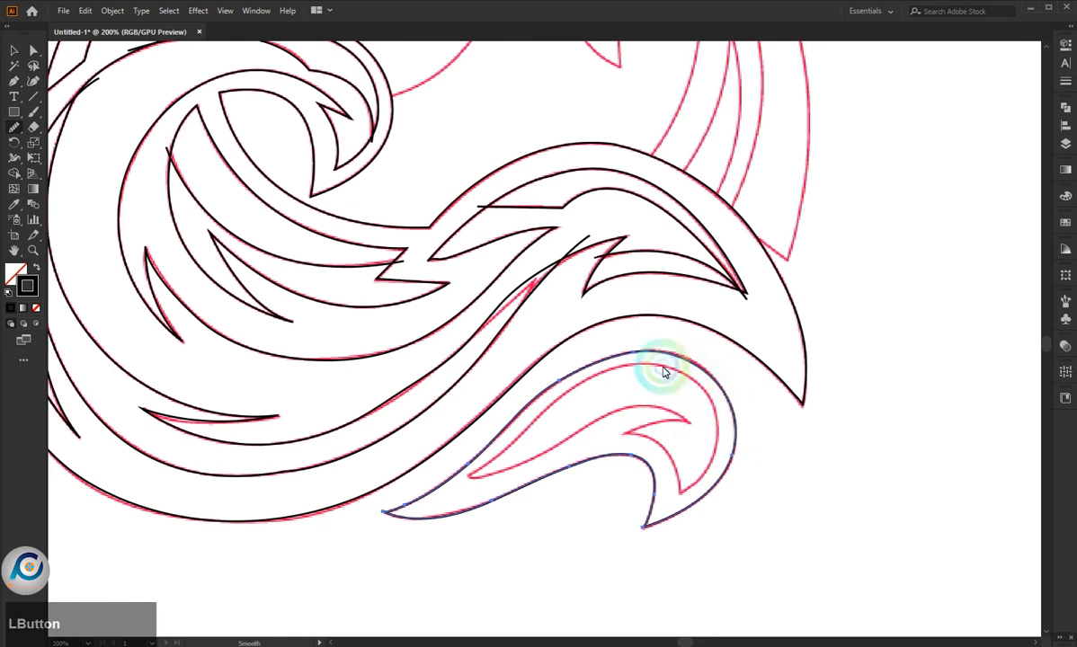
{"action": "left_click_drag", "start_coordinate": [542, 389], "coordinate": [552, 370]}
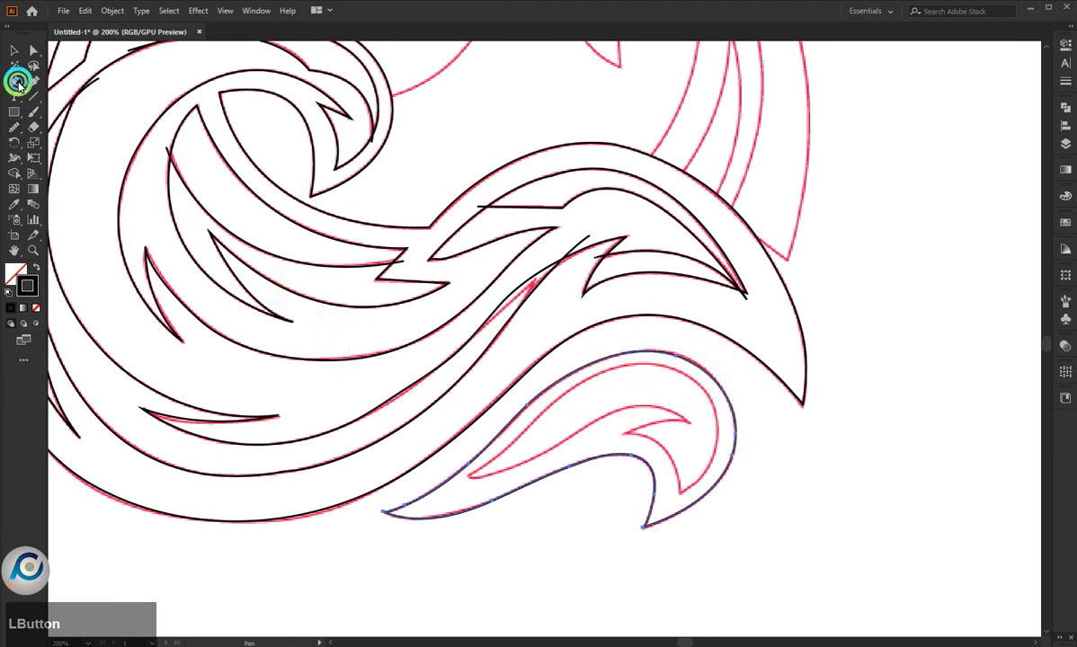
- Trace the small lower wave's inner shape with the Pen tool, from its left tip over the top, around the lower tip and notch, closing it
{"action": "left_click", "coordinate": [17, 84]}
{"action": "left_click_drag", "start_coordinate": [471, 473], "coordinate": [544, 412]}
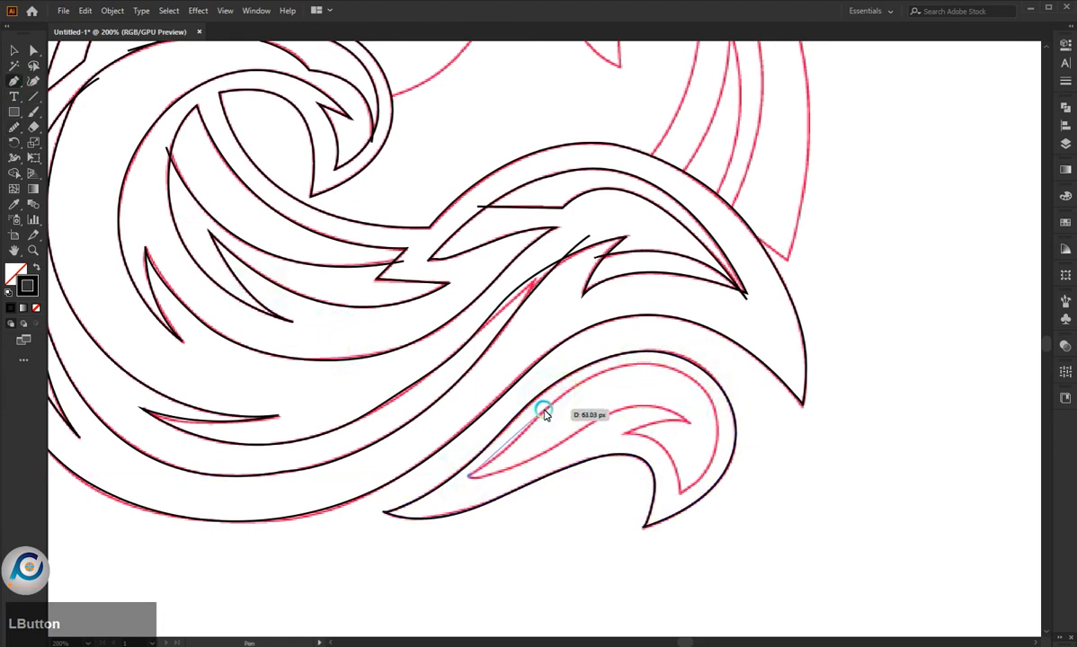
{"action": "left_click_drag", "start_coordinate": [565, 370], "coordinate": [576, 371]}
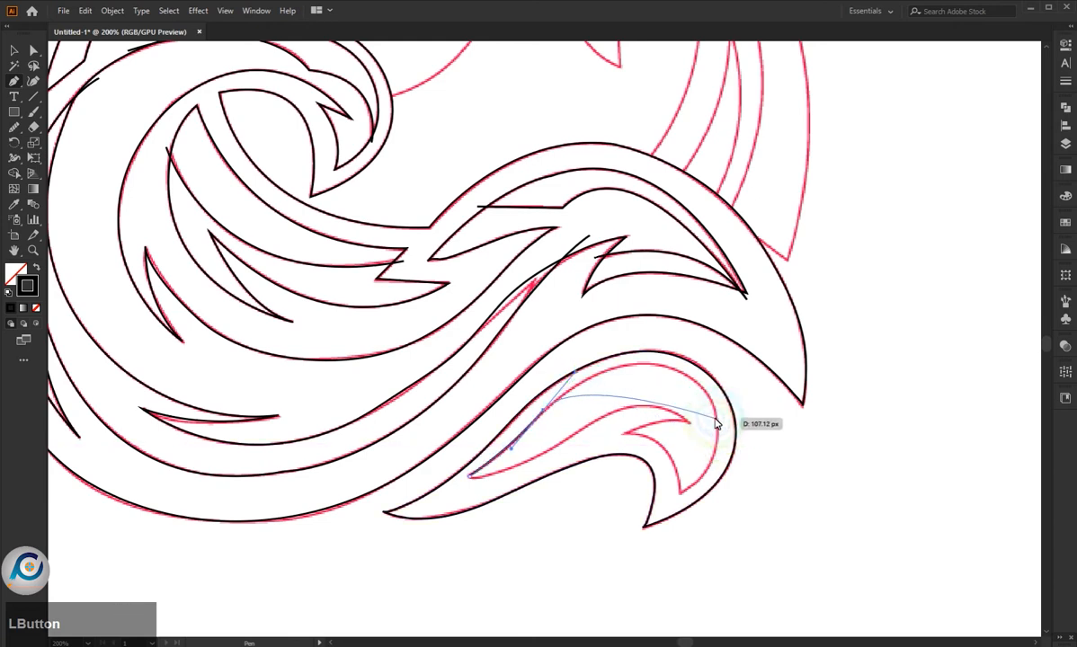
{"action": "left_click_drag", "start_coordinate": [716, 416], "coordinate": [638, 523]}
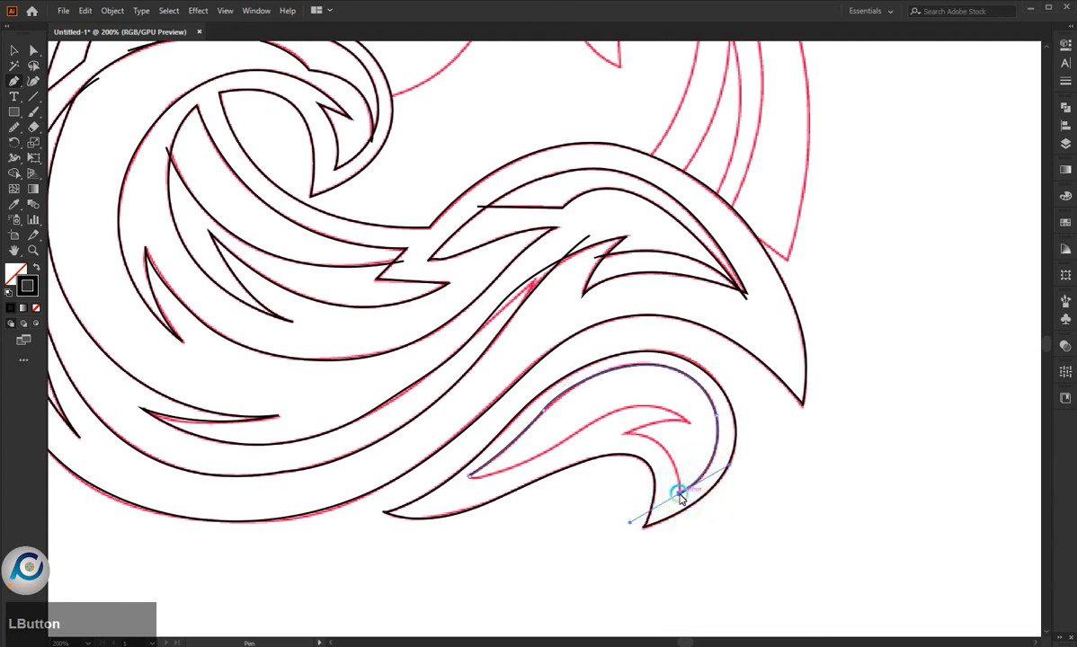
{"action": "left_click_drag", "start_coordinate": [622, 433], "coordinate": [566, 432]}
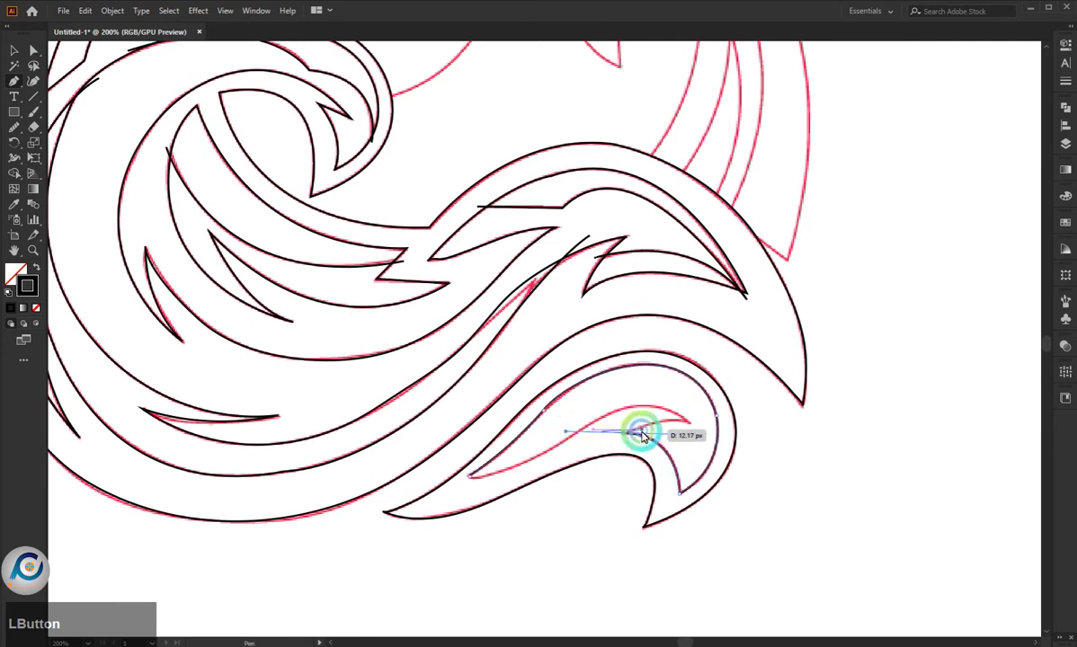
{"action": "left_click_drag", "start_coordinate": [691, 425], "coordinate": [726, 438]}
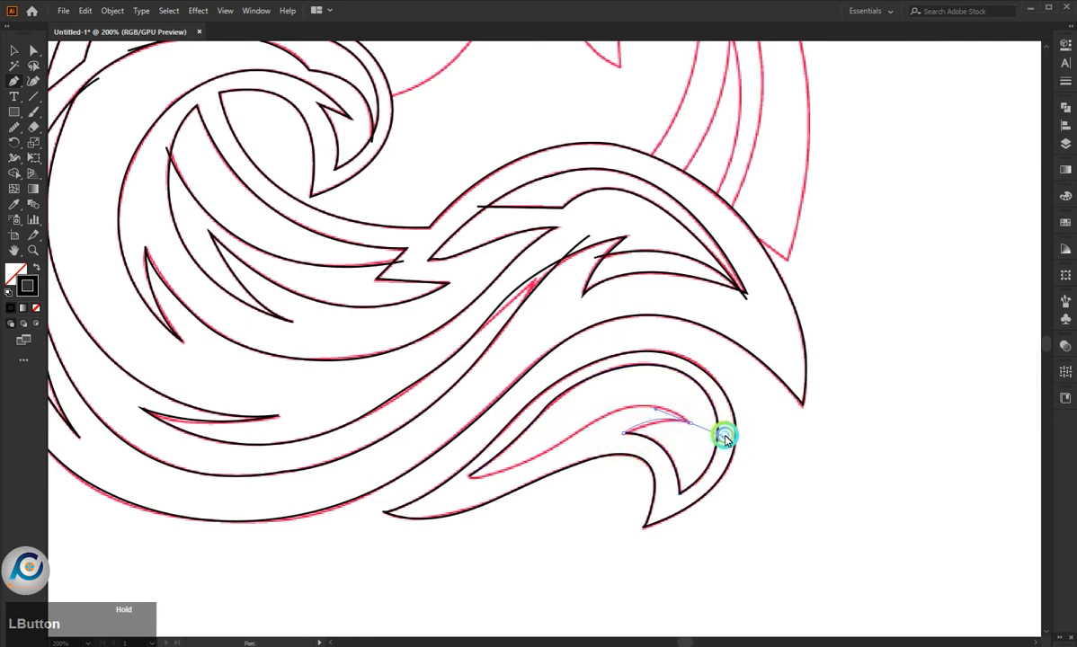
{"action": "left_click_drag", "start_coordinate": [583, 429], "coordinate": [447, 482]}
{"action": "left_click", "coordinate": [379, 406]}
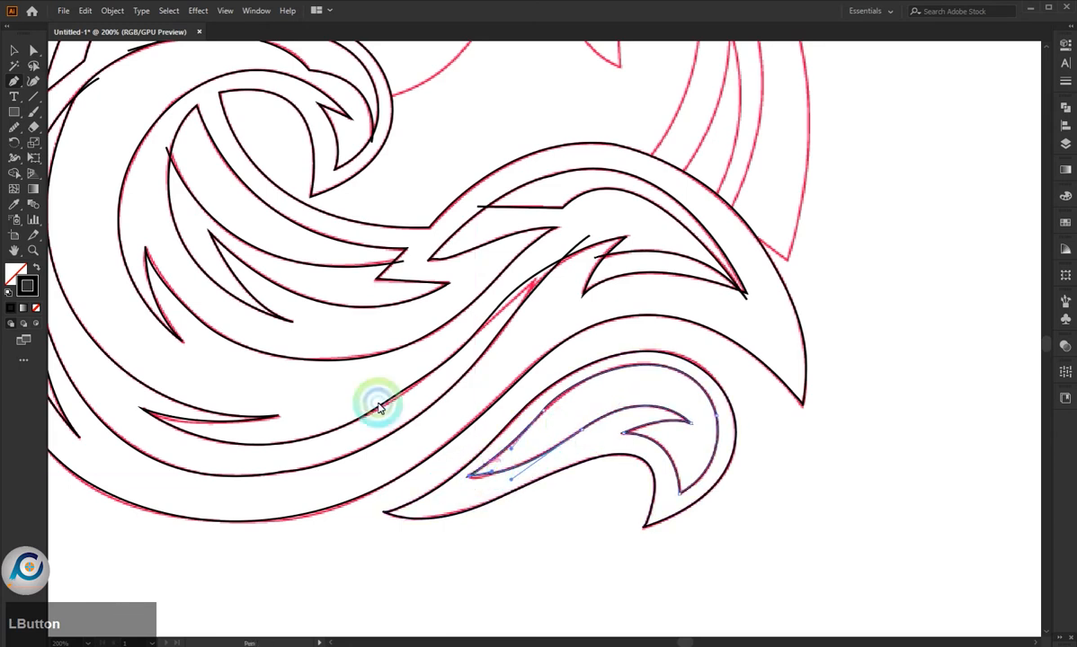
- Smooth the bends along the small wave's inner shape with the Smooth tool
{"action": "left_click", "coordinate": [15, 180]}
{"action": "left_click", "coordinate": [519, 434]}
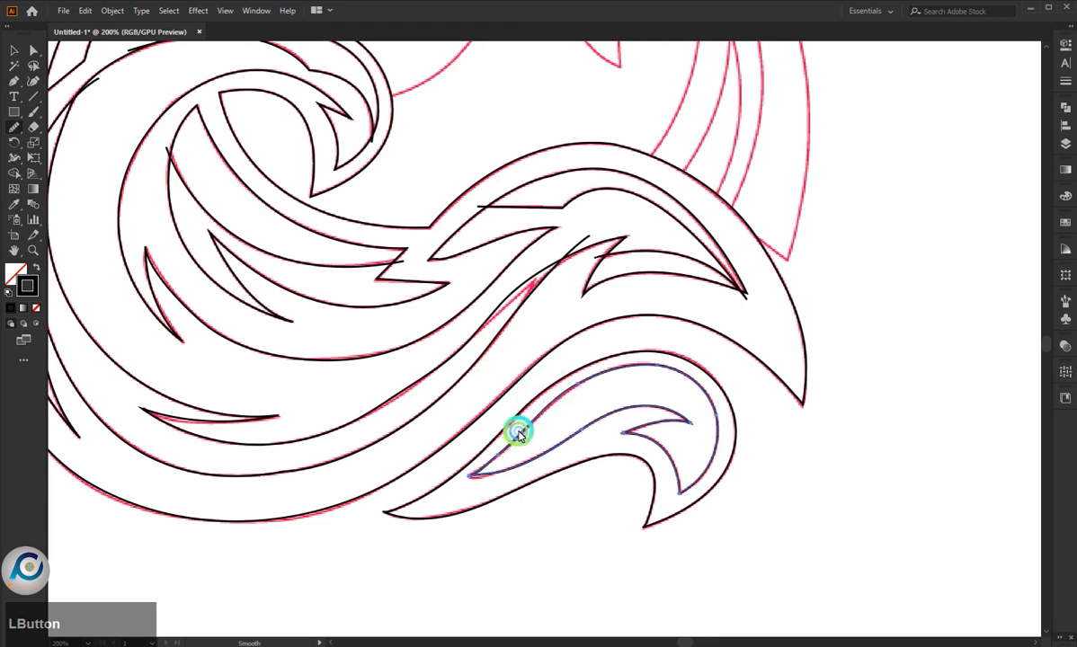
{"action": "mouse_move", "coordinate": [704, 464]}
{"action": "left_mouse_down"}
{"action": "mouse_move", "coordinate": [471, 426]}
{"action": "mouse_move", "coordinate": [557, 411]}
{"action": "left_mouse_up"}
- Select all the traced wave paths and try the Pathfinder Divide and Crop operations on them
{"action": "scroll", "coordinate": [681, 455], "scroll_direction": "down", "scroll_amount": 2, "text": "alt"}
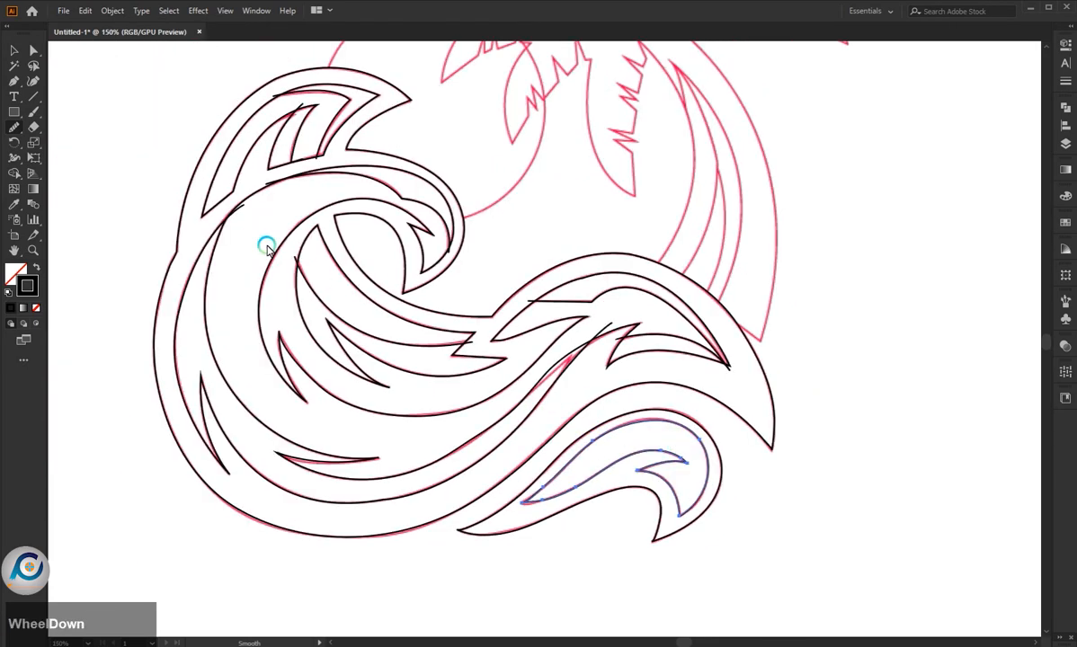
{"action": "left_click", "coordinate": [11, 52]}
{"action": "scroll", "coordinate": [482, 272], "scroll_direction": "down", "scroll_amount": 2, "text": "alt"}
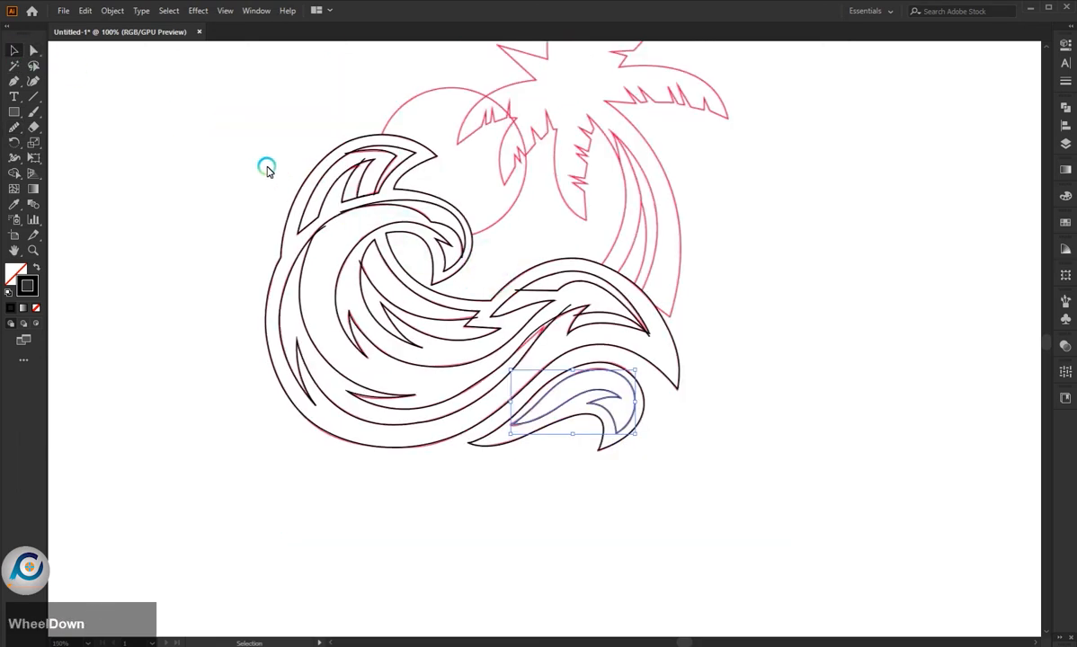
{"action": "left_click_drag", "start_coordinate": [186, 106], "coordinate": [668, 428]}
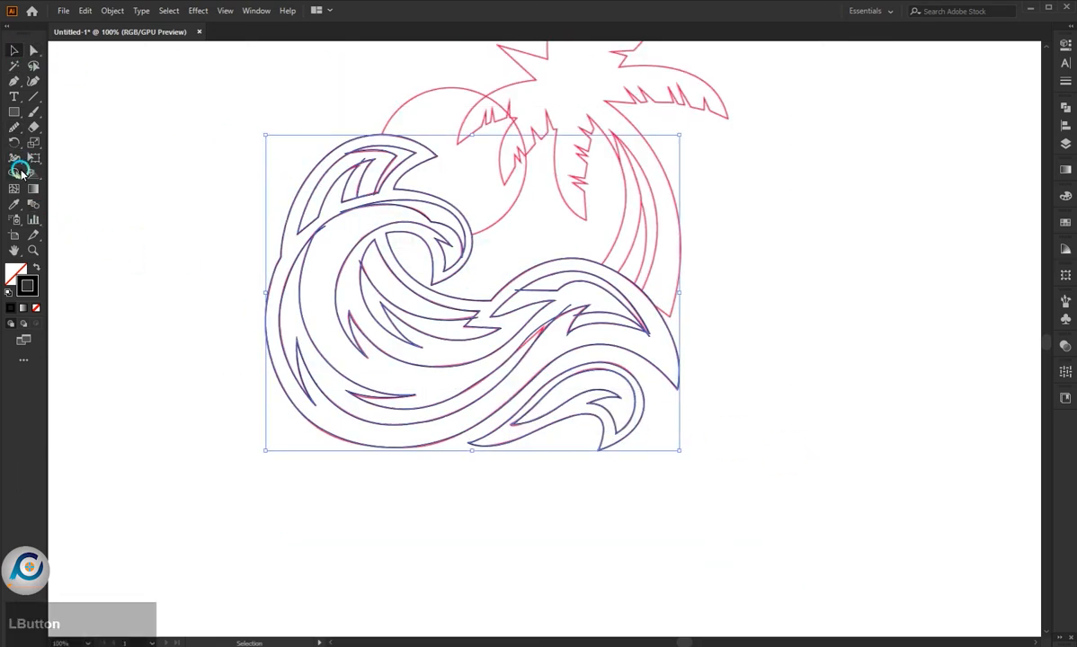
{"action": "left_click", "coordinate": [1064, 112]}
{"action": "left_click", "coordinate": [912, 167]}
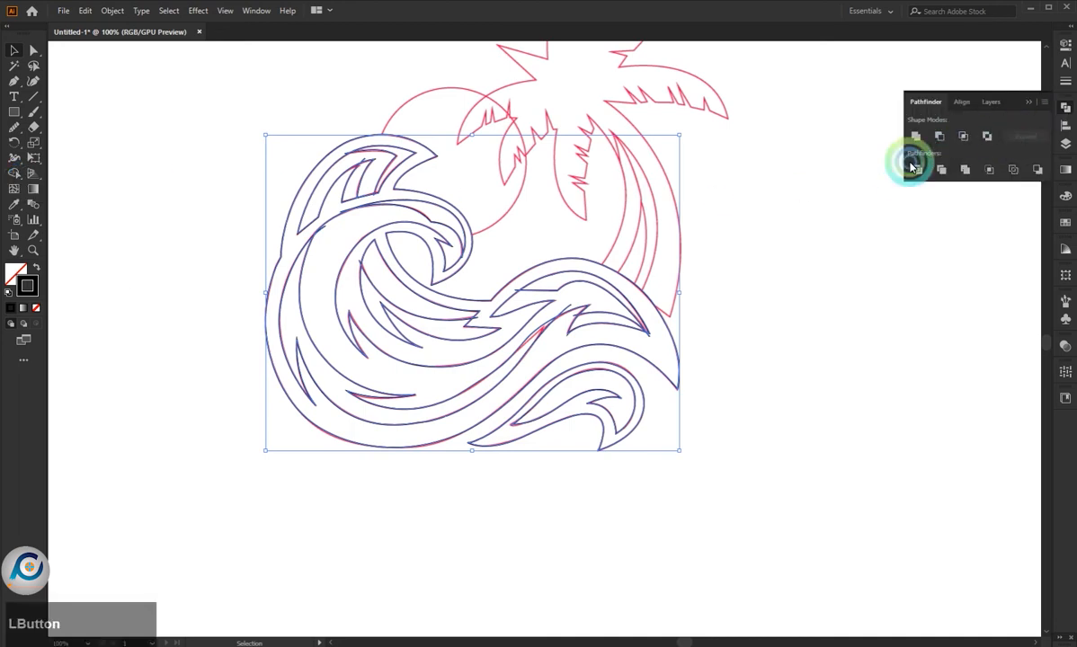
{"action": "left_click", "coordinate": [846, 189]}
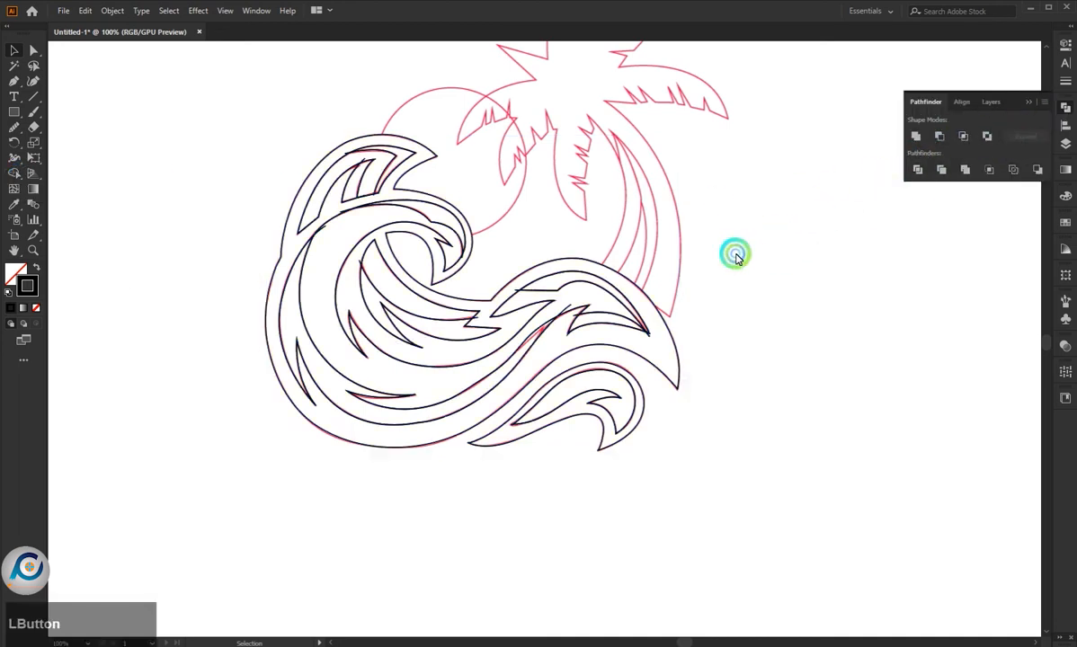
{"action": "left_click", "coordinate": [632, 279]}
{"action": "left_click", "coordinate": [990, 171]}
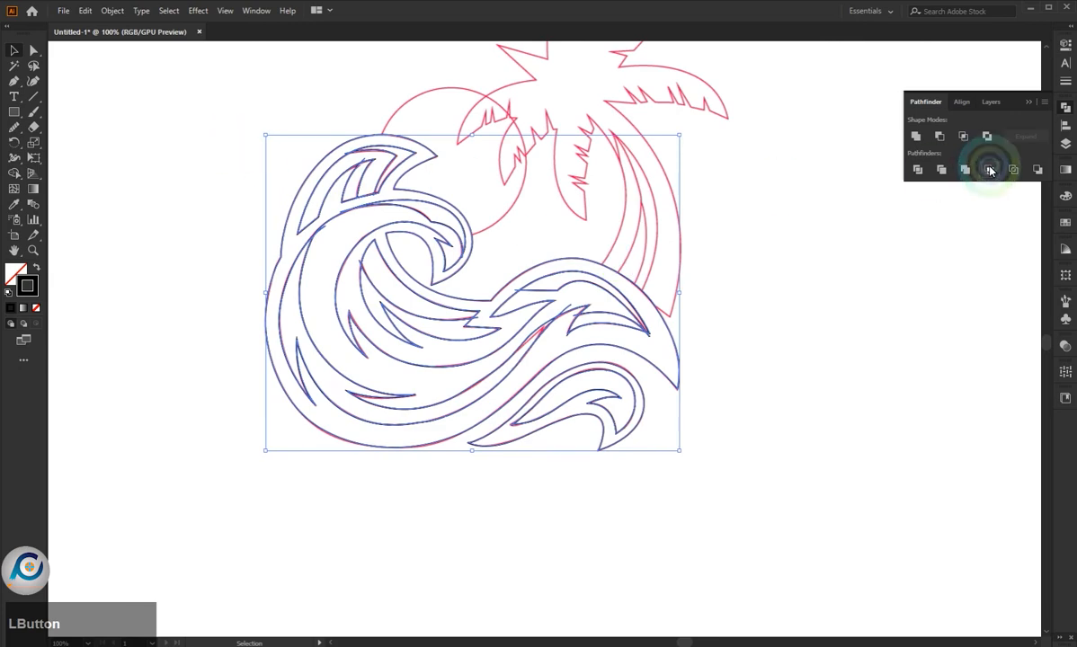
{"action": "left_click", "coordinate": [772, 240]}
- Trace the palm trunk's left edge with the Pen tool, from the wave crest up to the pointed notch beneath the crown
{"action": "scroll", "coordinate": [496, 205], "scroll_direction": "up", "scroll_amount": 2}
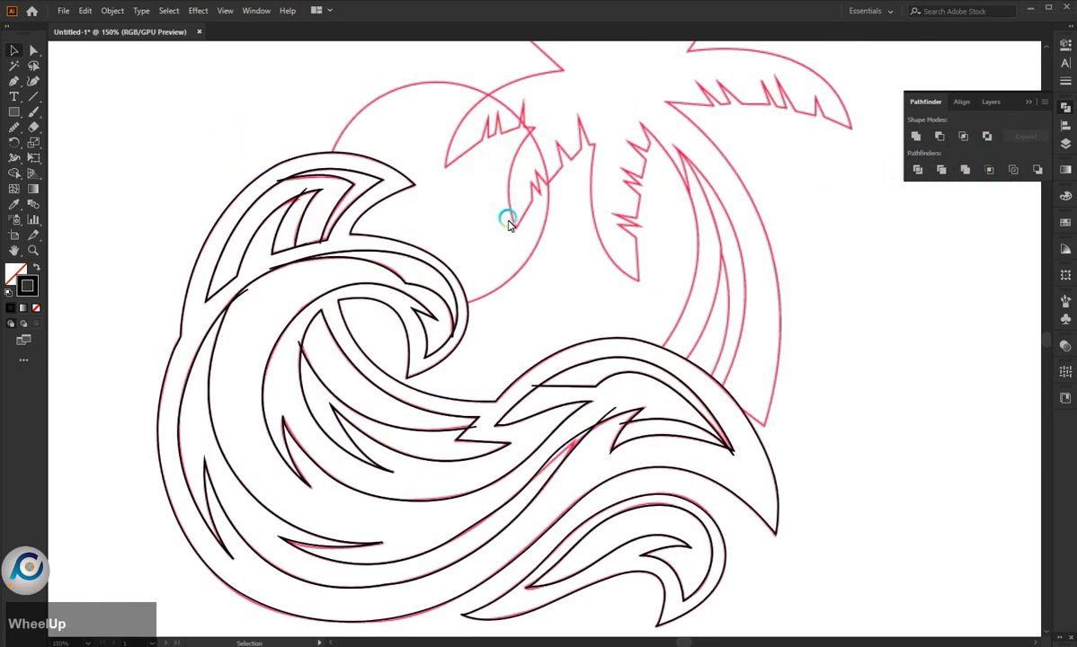
{"action": "scroll", "coordinate": [606, 175], "scroll_direction": "down", "scroll_amount": 2}
{"action": "scroll", "coordinate": [611, 174], "scroll_direction": "up", "scroll_amount": 2}
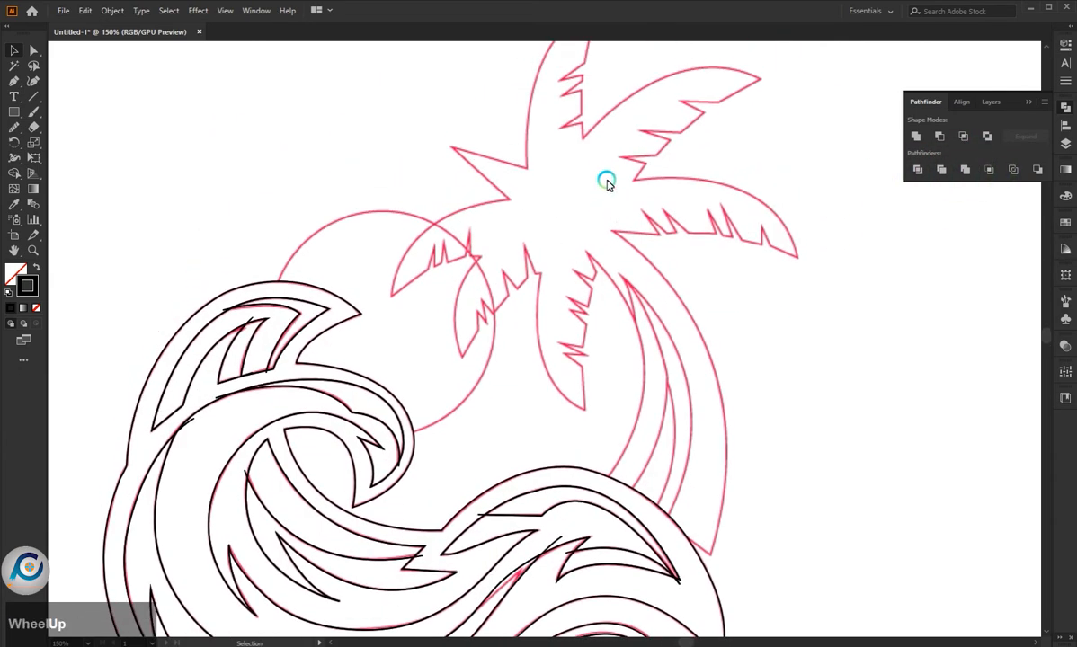
{"action": "left_click", "coordinate": [15, 81]}
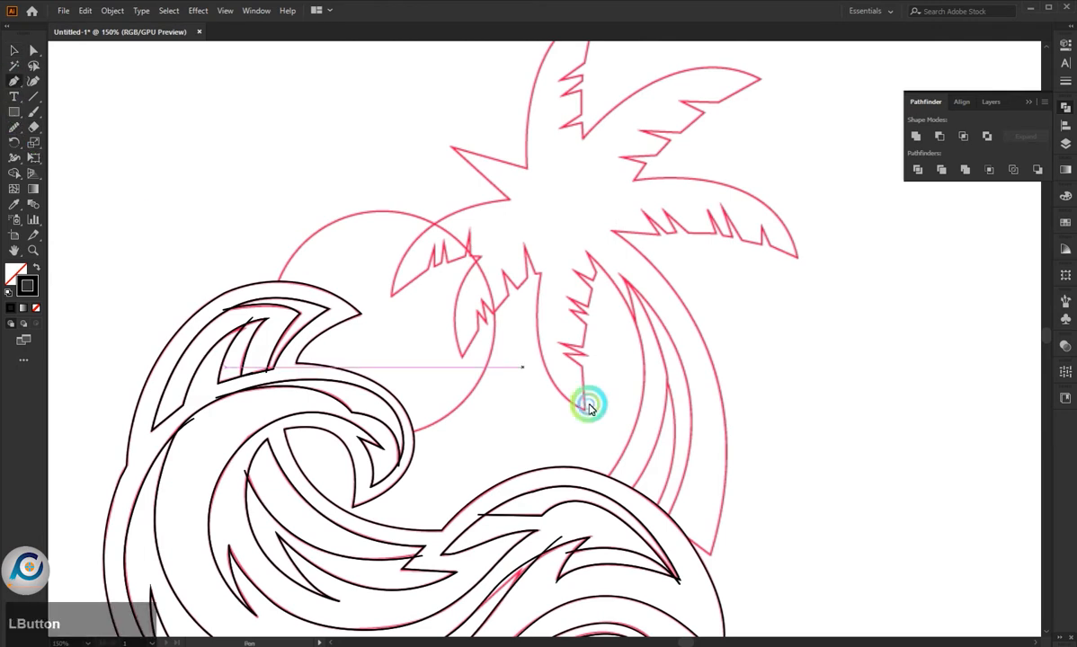
{"action": "left_click", "coordinate": [605, 478]}
{"action": "left_click_drag", "start_coordinate": [640, 294], "coordinate": [471, 144]}
{"action": "scroll", "coordinate": [589, 252], "scroll_direction": "up", "scroll_amount": 3}
- Trace the upper teeth of the downward-hanging frond's jagged edge, starting from the trunk's top point
{"action": "left_click_drag", "start_coordinate": [581, 248], "coordinate": [583, 367]}
{"action": "left_click", "coordinate": [604, 294]}
{"action": "left_click", "coordinate": [598, 309]}
{"action": "left_click", "coordinate": [557, 289]}
{"action": "left_click", "coordinate": [544, 338]}
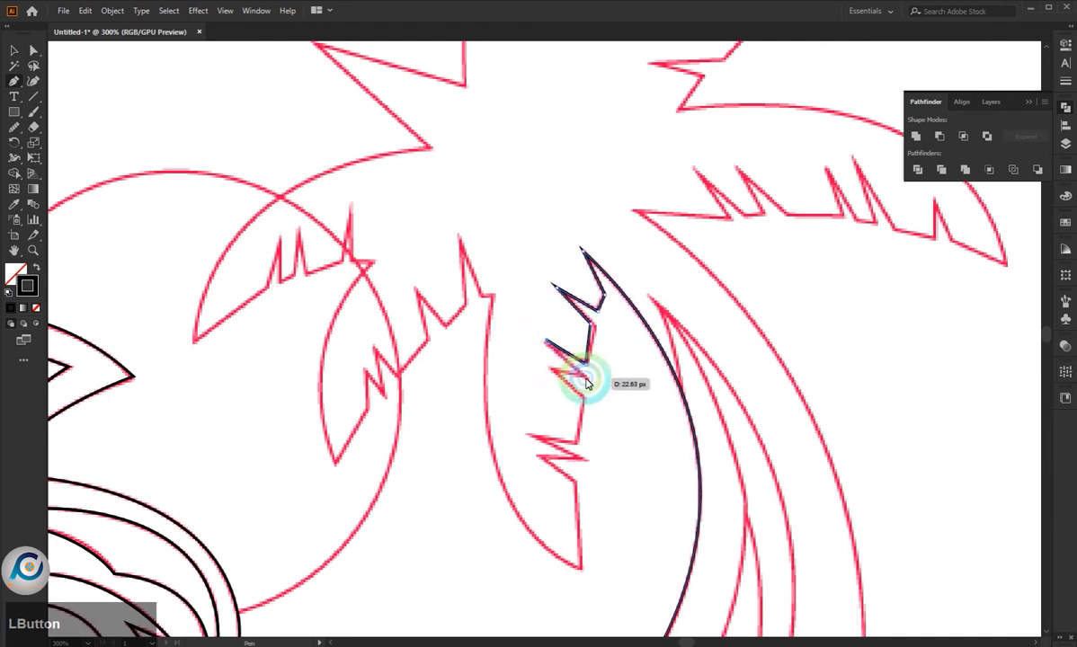
{"action": "left_click", "coordinate": [588, 379]}
{"action": "left_click", "coordinate": [552, 368]}
{"action": "left_click", "coordinate": [586, 397]}
{"action": "left_click_drag", "start_coordinate": [586, 425], "coordinate": [541, 449]}
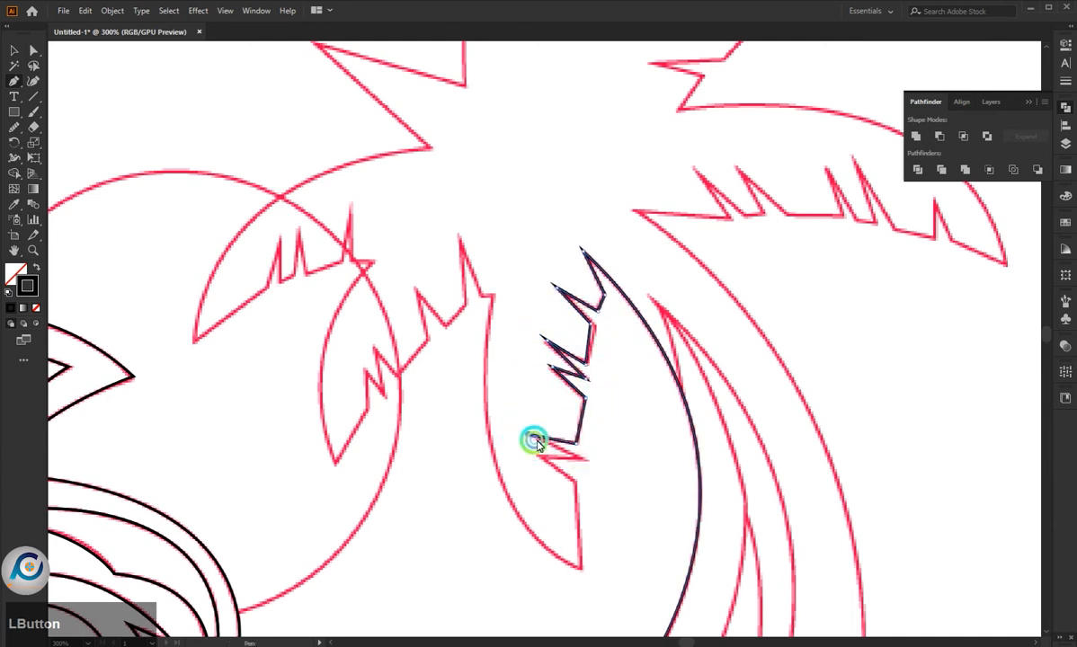
- Finish the hanging frond's jagged edge down to its tip and trace its curved left edge back up to the base
{"action": "left_click", "coordinate": [589, 461]}
{"action": "left_click", "coordinate": [543, 456]}
{"action": "left_click", "coordinate": [574, 480]}
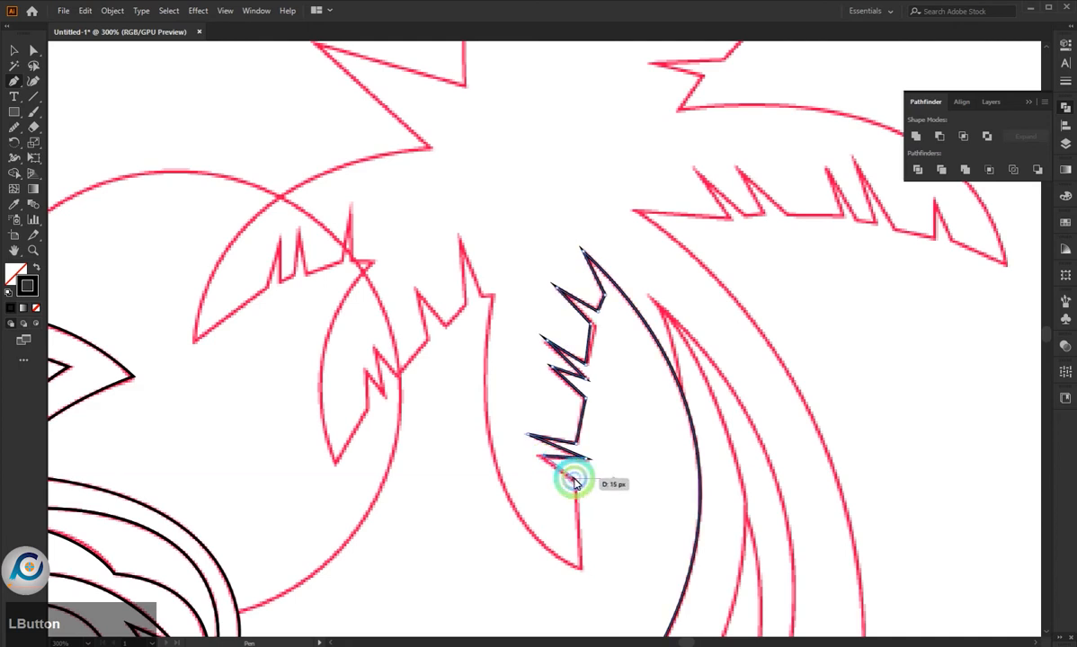
{"action": "left_click", "coordinate": [579, 568]}
{"action": "left_click_drag", "start_coordinate": [493, 297], "coordinate": [531, 63]}
- Trace the lower-left frond's jagged edge from its base to the tip, and its curved outer edge back up
{"action": "left_click_drag", "start_coordinate": [493, 297], "coordinate": [470, 310]}
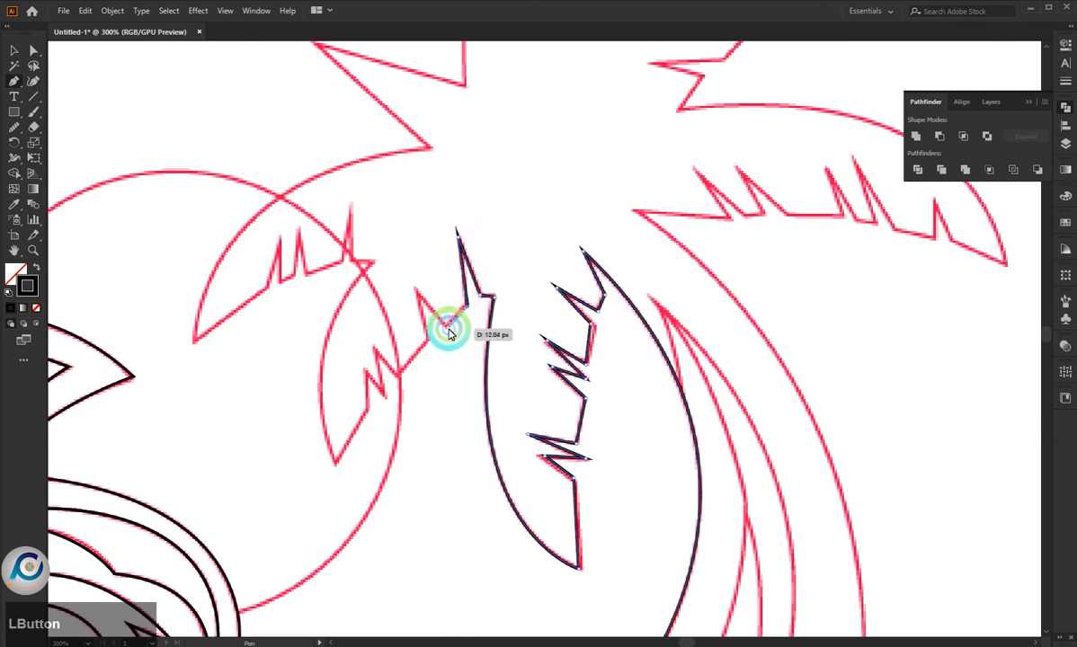
{"action": "left_click", "coordinate": [449, 328]}
{"action": "left_click", "coordinate": [415, 286]}
{"action": "left_click", "coordinate": [431, 338]}
{"action": "left_click", "coordinate": [399, 374]}
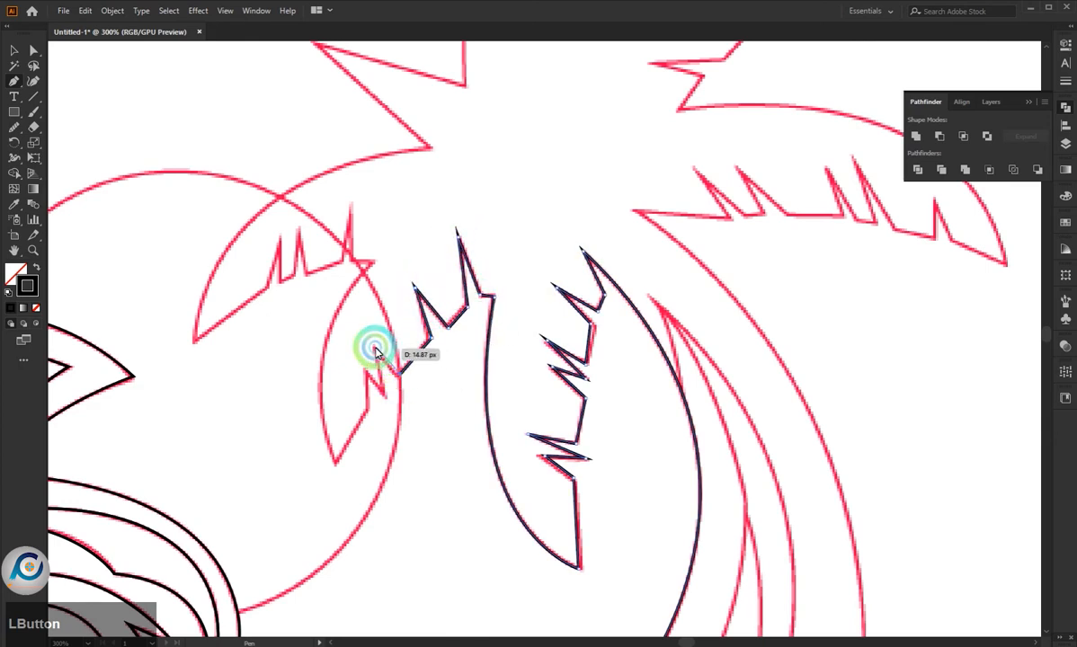
{"action": "left_click", "coordinate": [374, 346]}
{"action": "left_click", "coordinate": [385, 395]}
{"action": "left_click", "coordinate": [364, 366]}
{"action": "left_click", "coordinate": [369, 409]}
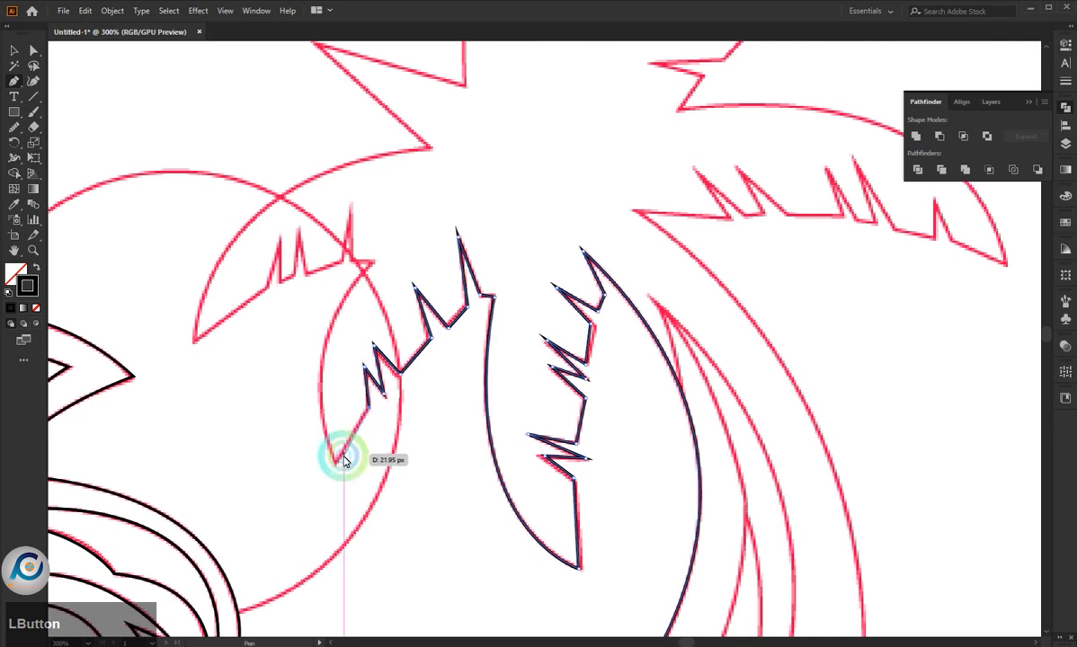
{"action": "left_click_drag", "start_coordinate": [373, 259], "coordinate": [466, 170]}
- Trace the jagged underside of the left frond from its base out to the tip
{"action": "left_click", "coordinate": [355, 260]}
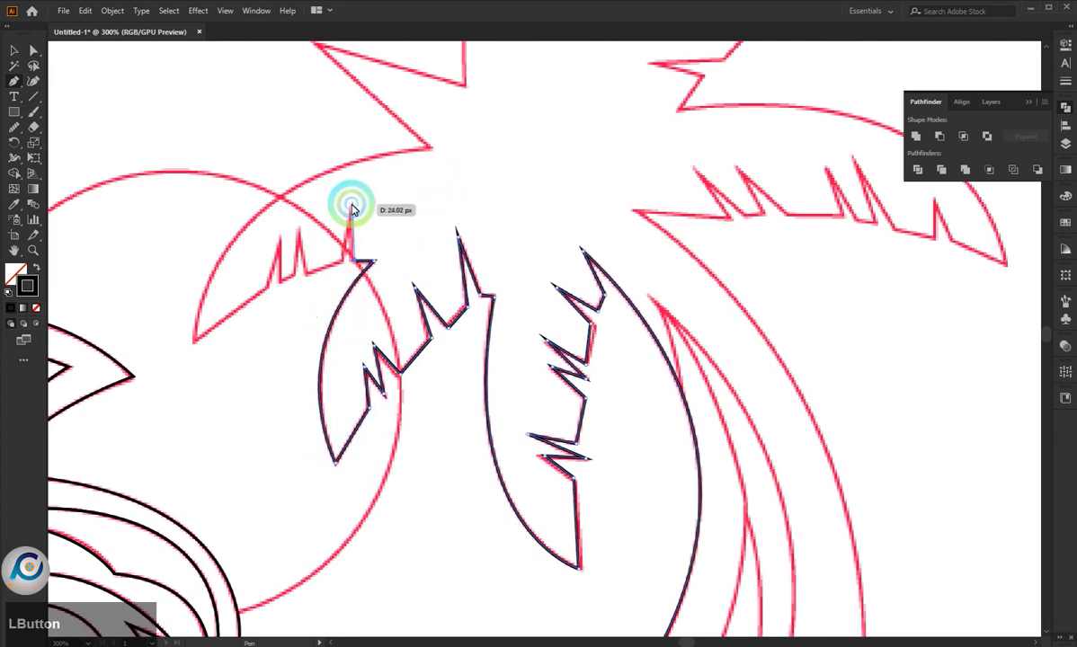
{"action": "left_click", "coordinate": [352, 204]}
{"action": "left_click", "coordinate": [346, 262]}
{"action": "left_click", "coordinate": [304, 275]}
{"action": "left_click", "coordinate": [297, 230]}
{"action": "left_click", "coordinate": [280, 286]}
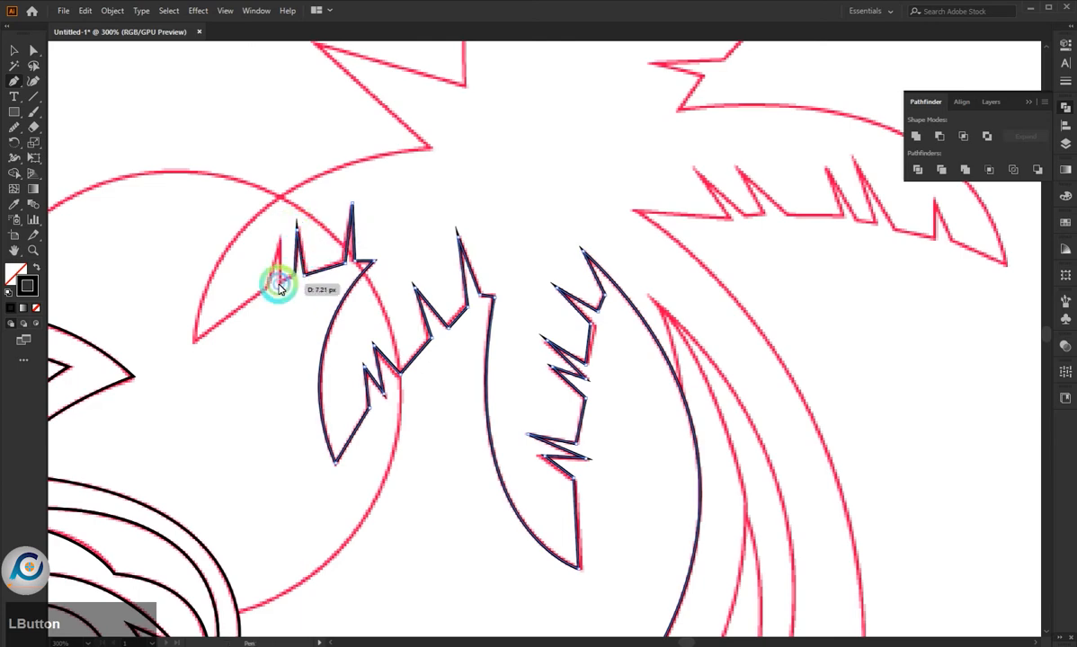
{"action": "left_click", "coordinate": [281, 237]}
{"action": "left_click", "coordinate": [267, 288]}
{"action": "left_click", "coordinate": [191, 343]}
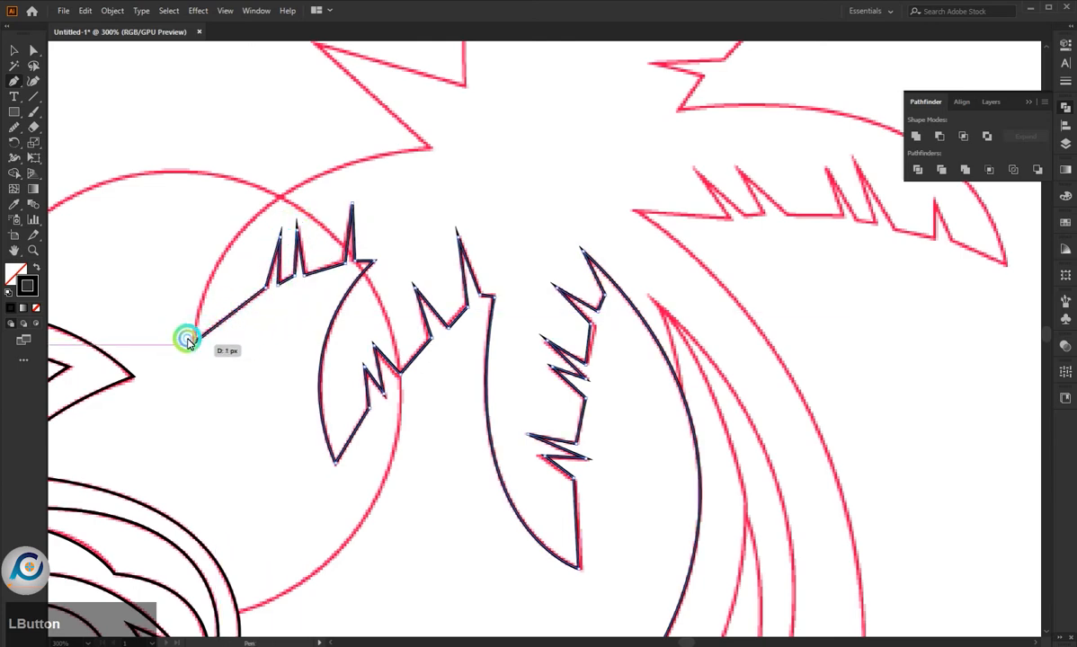
- Trace the left frond's curved upper edge back to the crown and continue around the straight-sided spike above it
{"action": "left_click_drag", "start_coordinate": [429, 155], "coordinate": [669, 116]}
{"action": "scroll", "coordinate": [454, 300], "scroll_direction": "up", "scroll_amount": 2}
{"action": "scroll", "coordinate": [454, 300], "scroll_direction": "up", "scroll_amount": 1}
{"action": "left_click", "coordinate": [430, 287]}
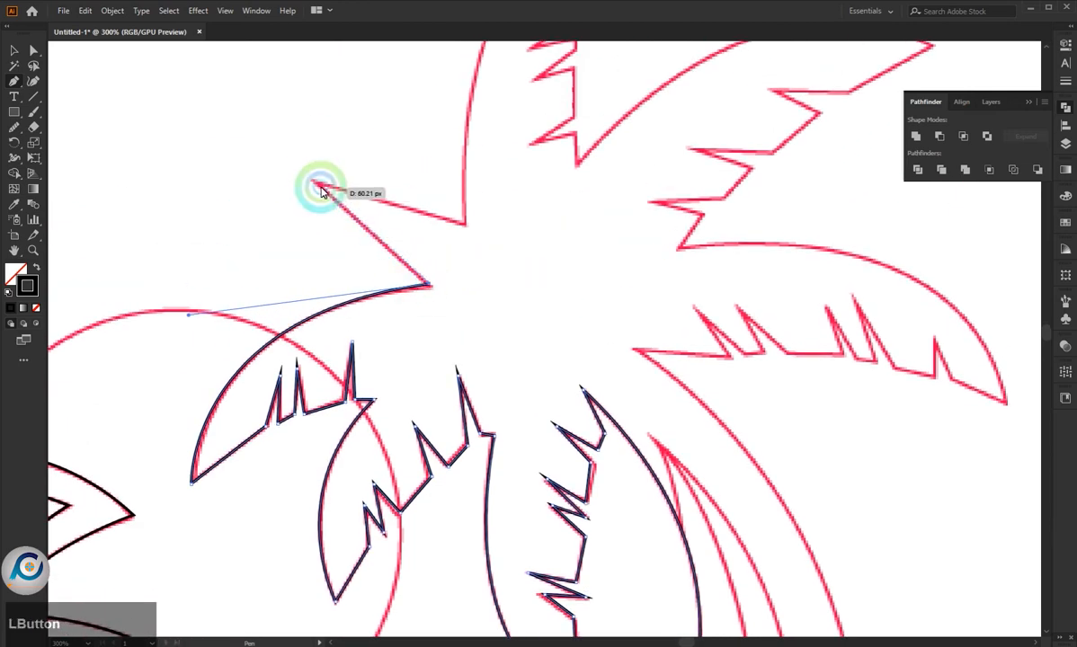
{"action": "left_click", "coordinate": [313, 183]}
{"action": "left_click", "coordinate": [466, 225]}
- Trace the top frond's curved left edge from the spike's base up to its tip, making the tip a corner point
{"action": "scroll", "coordinate": [460, 255], "scroll_direction": "up", "scroll_amount": 4}
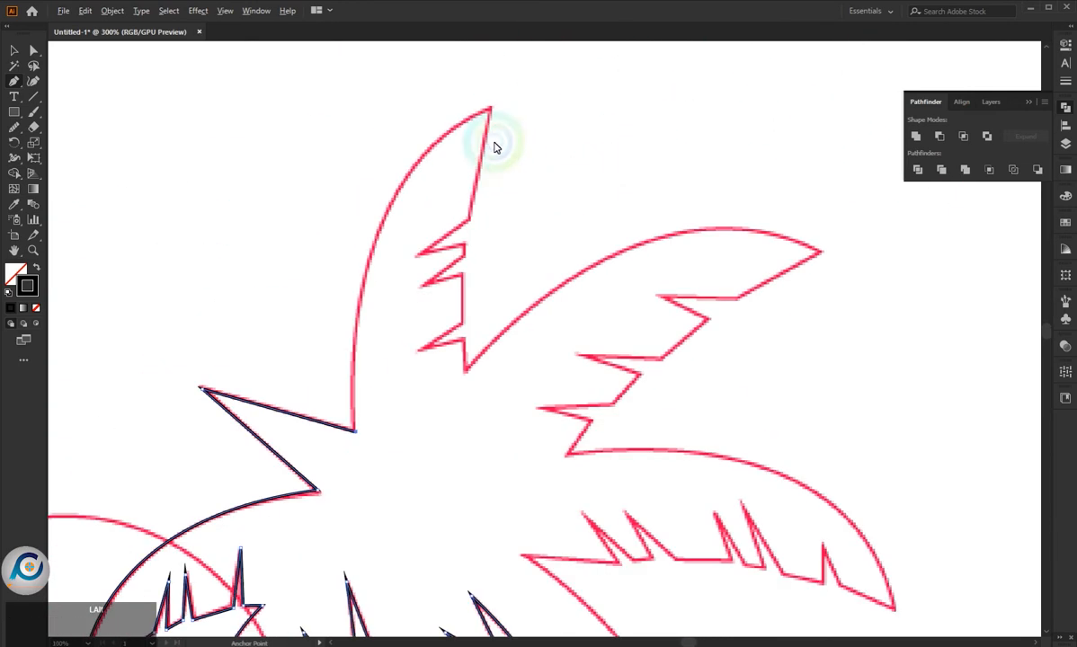
{"action": "left_click", "coordinate": [495, 106]}
{"action": "scroll", "coordinate": [637, 129], "scroll_direction": "down", "scroll_amount": 4}
{"action": "scroll", "coordinate": [615, 251], "scroll_direction": "up", "scroll_amount": 2}
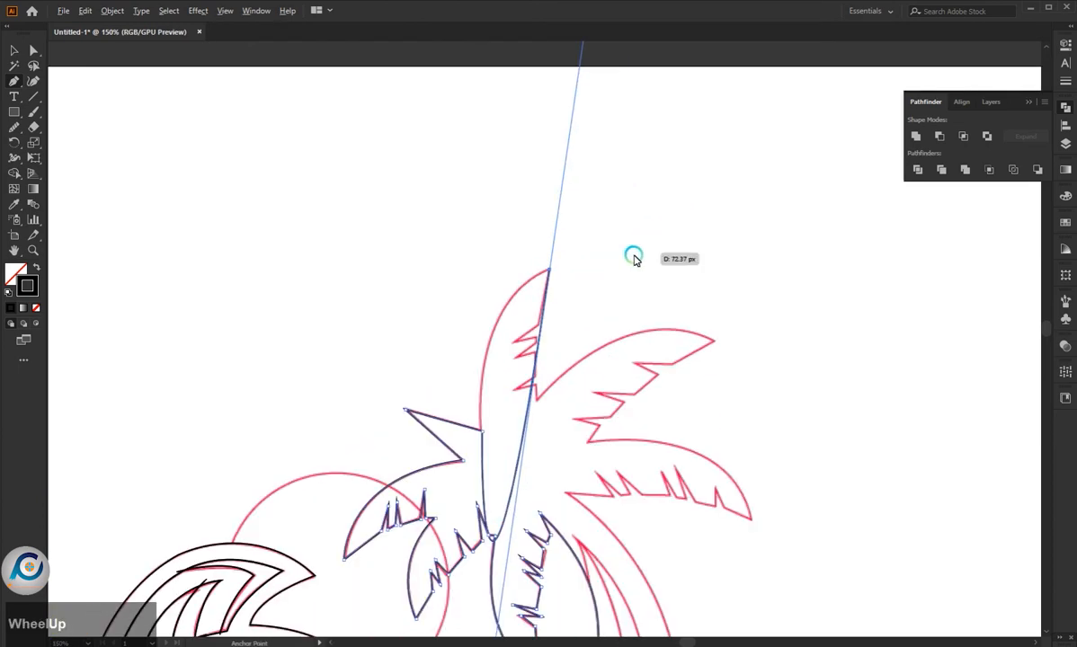
{"action": "left_click", "coordinate": [548, 271]}
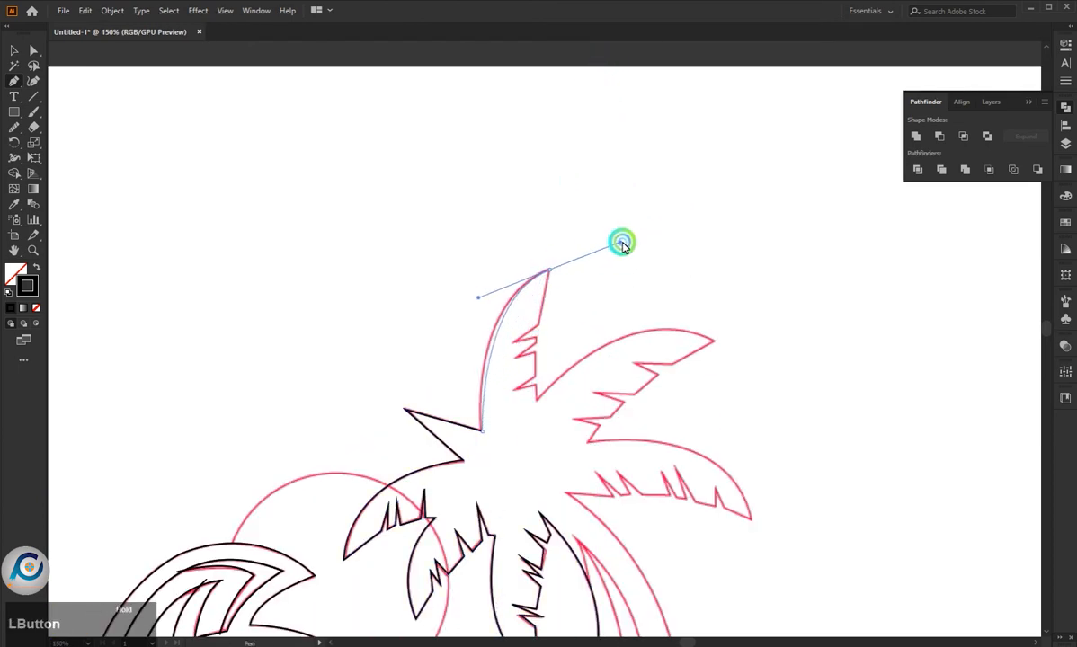
{"action": "left_click_drag", "start_coordinate": [622, 244], "coordinate": [611, 248]}
{"action": "scroll", "coordinate": [598, 254], "scroll_direction": "up", "scroll_amount": 3}
{"action": "left_click", "coordinate": [548, 271]}
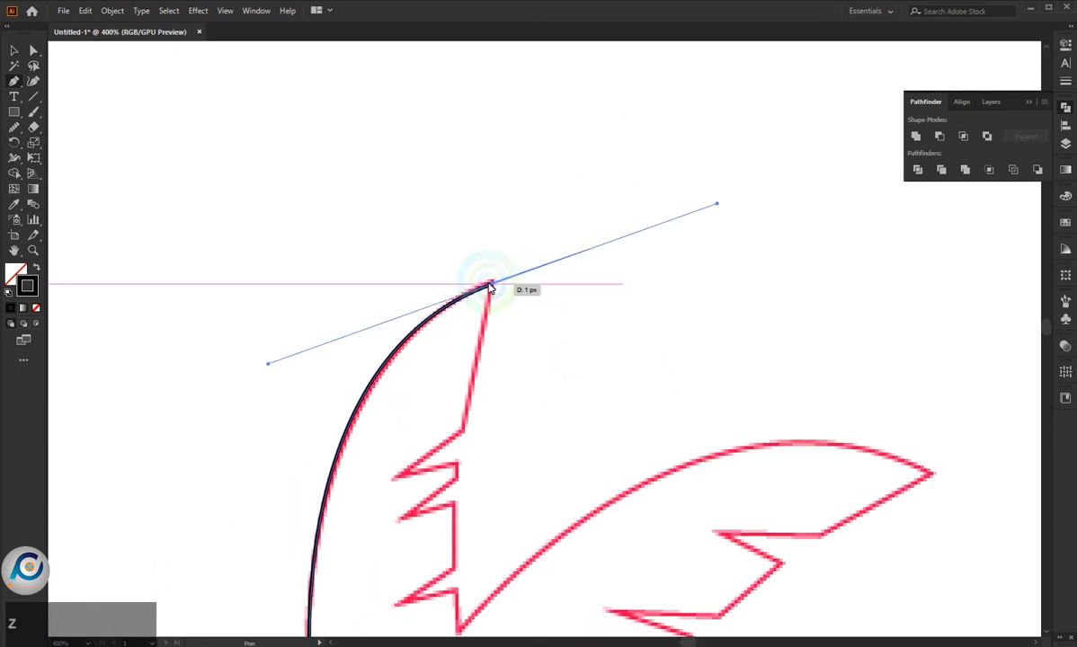
{"action": "left_click", "coordinate": [490, 286]}
- Trace the top frond's jagged right edge from the tip down toward its junction with the upper-right frond
{"action": "scroll", "coordinate": [620, 216], "scroll_direction": "down", "scroll_amount": 5}
{"action": "scroll", "coordinate": [600, 257], "scroll_direction": "up", "scroll_amount": 3}
{"action": "left_click", "coordinate": [568, 230]}
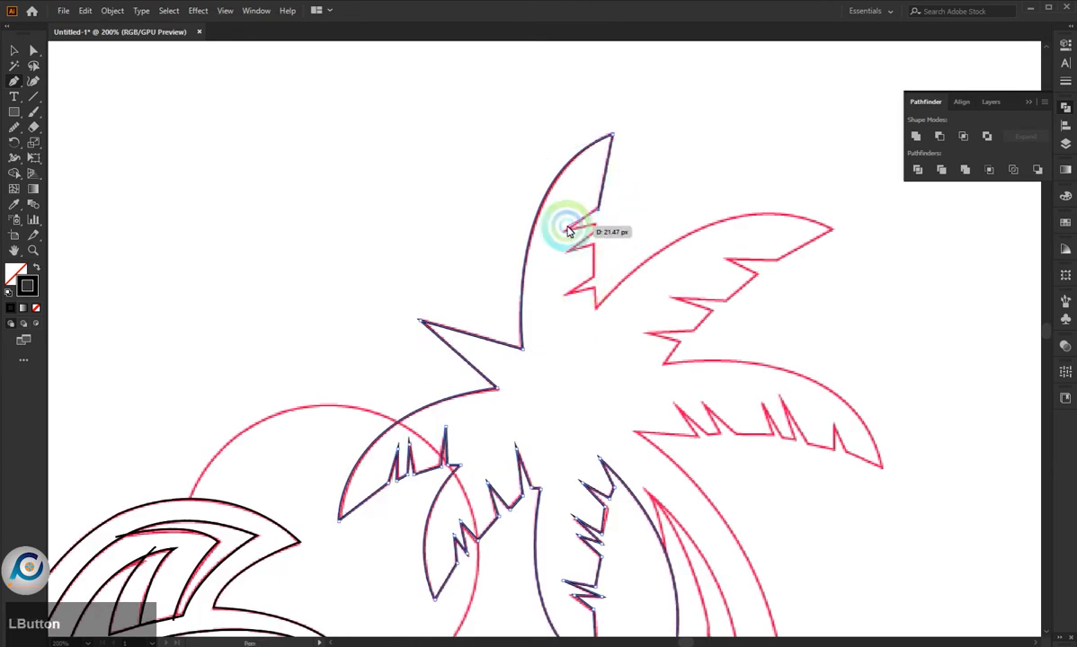
{"action": "left_click_drag", "start_coordinate": [593, 238], "coordinate": [593, 282]}
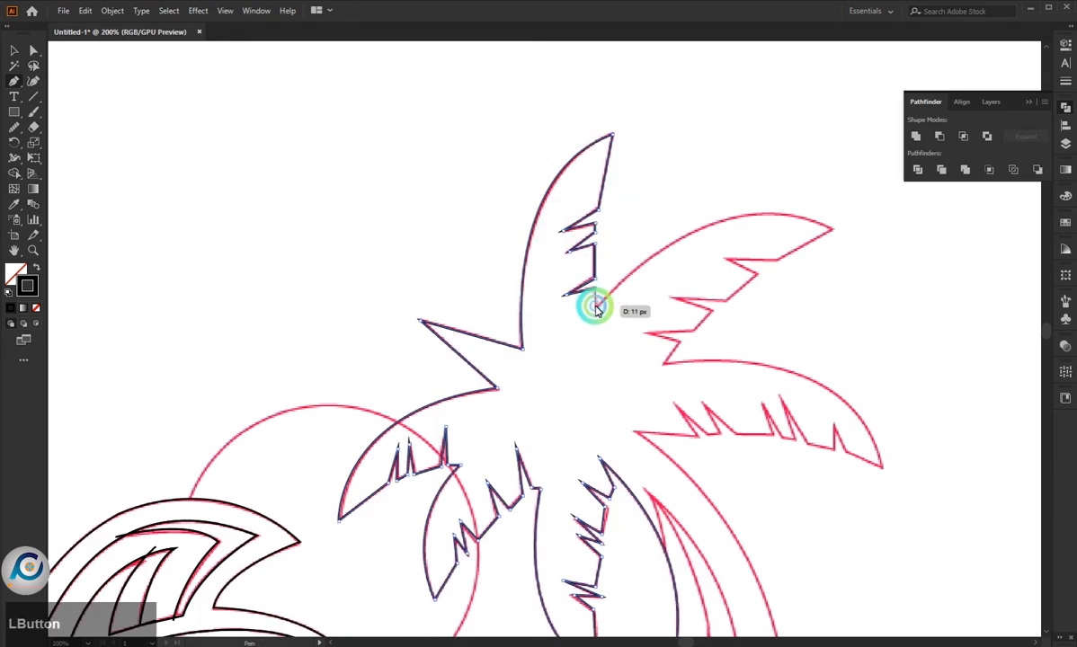
- Trace the upper-right frond's curved upper edge from its base to the tip, making the tip a corner point
{"action": "scroll", "coordinate": [598, 308], "scroll_direction": "down", "scroll_amount": 2}
{"action": "scroll", "coordinate": [681, 268], "scroll_direction": "up", "scroll_amount": 3}
{"action": "scroll", "coordinate": [722, 244], "scroll_direction": "down", "scroll_amount": 2}
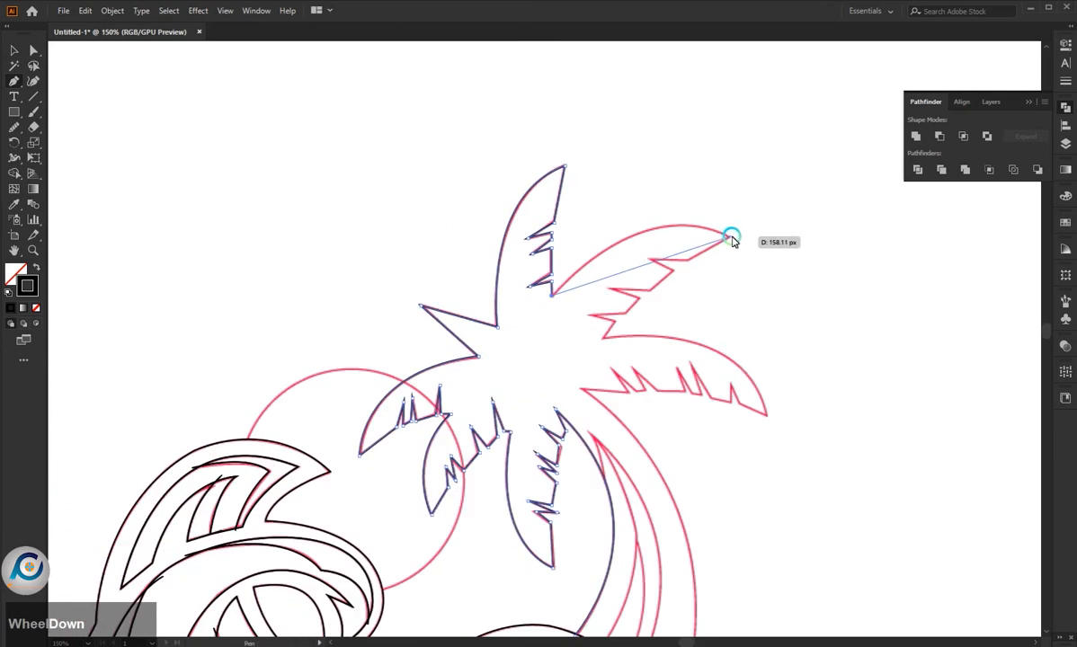
{"action": "left_click_drag", "start_coordinate": [731, 237], "coordinate": [812, 284]}
{"action": "scroll", "coordinate": [732, 250], "scroll_direction": "up", "scroll_amount": 4}
{"action": "scroll", "coordinate": [732, 250], "scroll_direction": "down", "scroll_amount": 1}
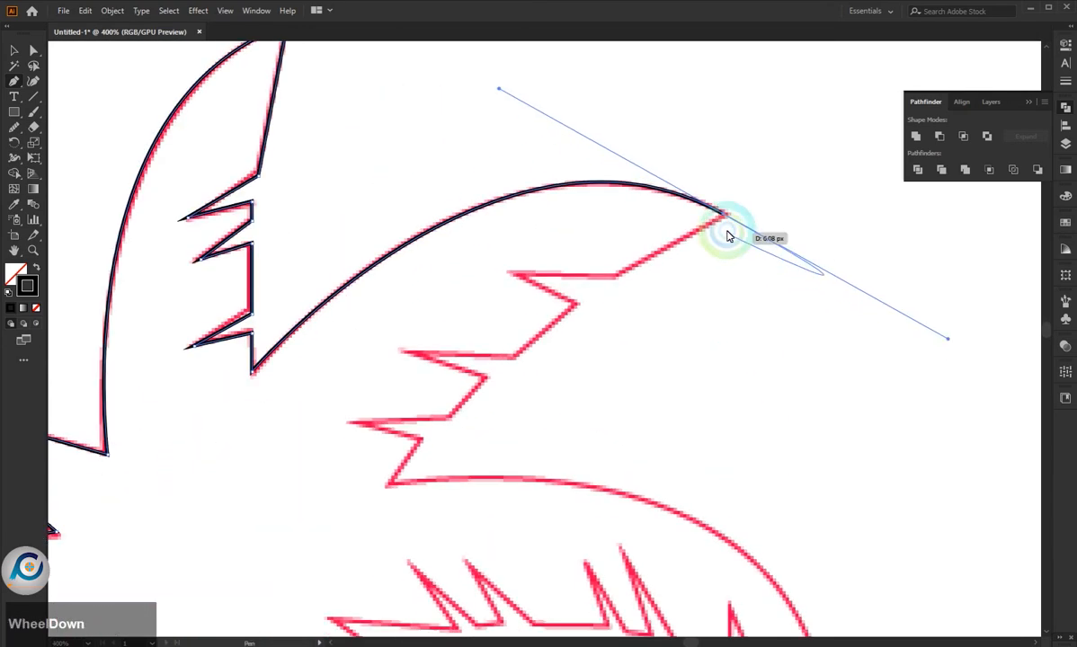
{"action": "left_click", "coordinate": [724, 214]}
- Trace the upper-right frond's jagged lower edge from the tip down to its junction with the right frond
{"action": "left_click", "coordinate": [619, 275]}
{"action": "left_click", "coordinate": [512, 270]}
{"action": "left_click", "coordinate": [576, 305]}
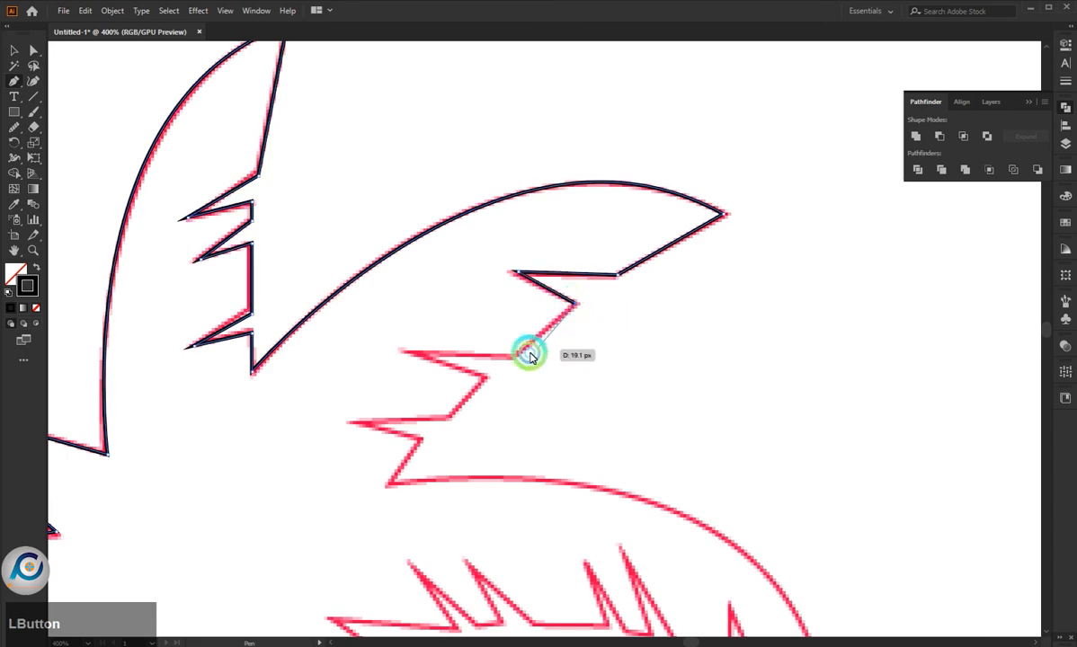
{"action": "left_click", "coordinate": [517, 357]}
{"action": "left_click", "coordinate": [404, 350]}
{"action": "left_click", "coordinate": [488, 381]}
{"action": "left_click", "coordinate": [452, 417]}
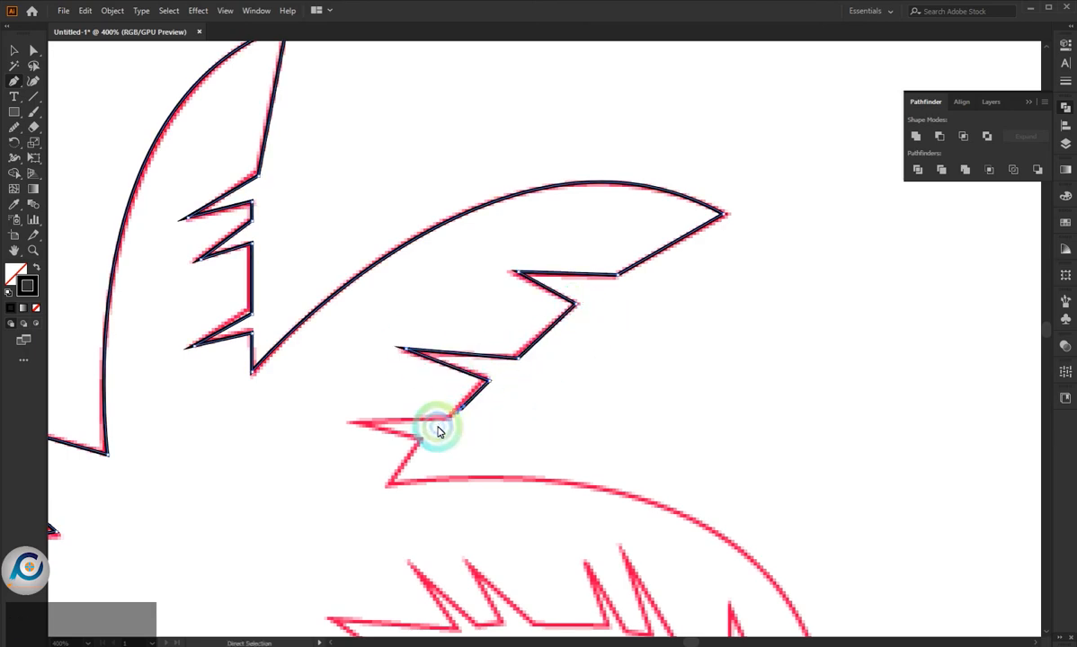
{"action": "left_click", "coordinate": [357, 425]}
{"action": "left_click", "coordinate": [419, 439]}
{"action": "left_click", "coordinate": [387, 484]}
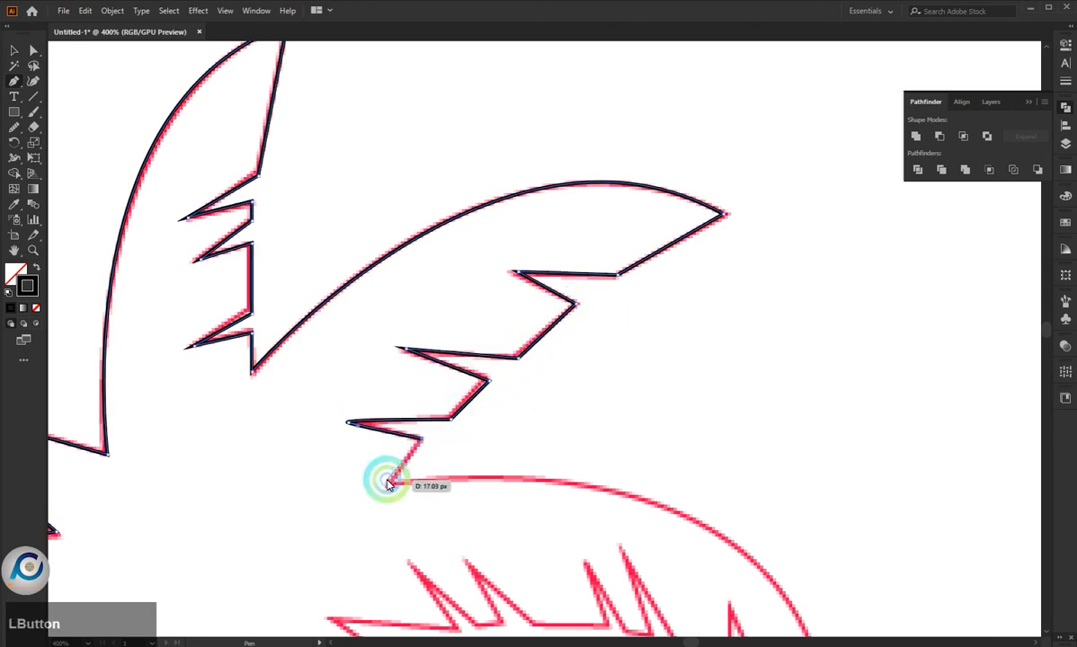
- Trace the right frond's curved upper edge from its base to the tip, making the tip a corner point
{"action": "scroll", "coordinate": [469, 490], "scroll_direction": "down", "scroll_amount": 5}
{"action": "scroll", "coordinate": [342, 506], "scroll_direction": "up", "scroll_amount": 1}
{"action": "scroll", "coordinate": [341, 505], "scroll_direction": "down", "scroll_amount": 2}
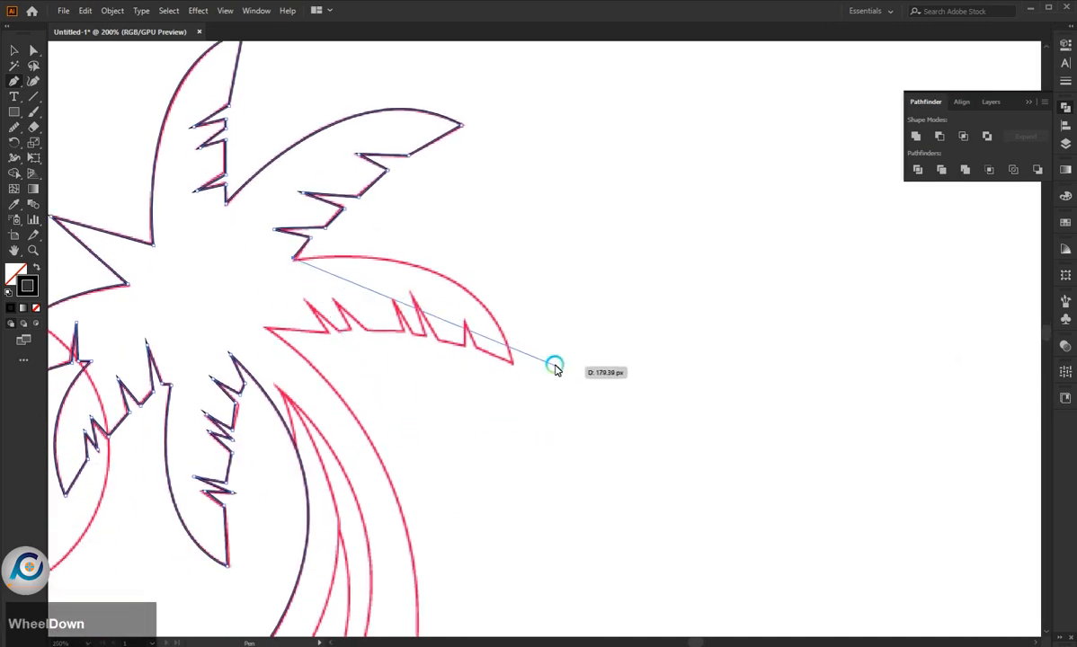
{"action": "left_click_drag", "start_coordinate": [511, 365], "coordinate": [531, 495]}
{"action": "left_click", "coordinate": [513, 363]}
{"action": "left_click", "coordinate": [466, 349]}
{"action": "key", "text": "ctrl+z"}
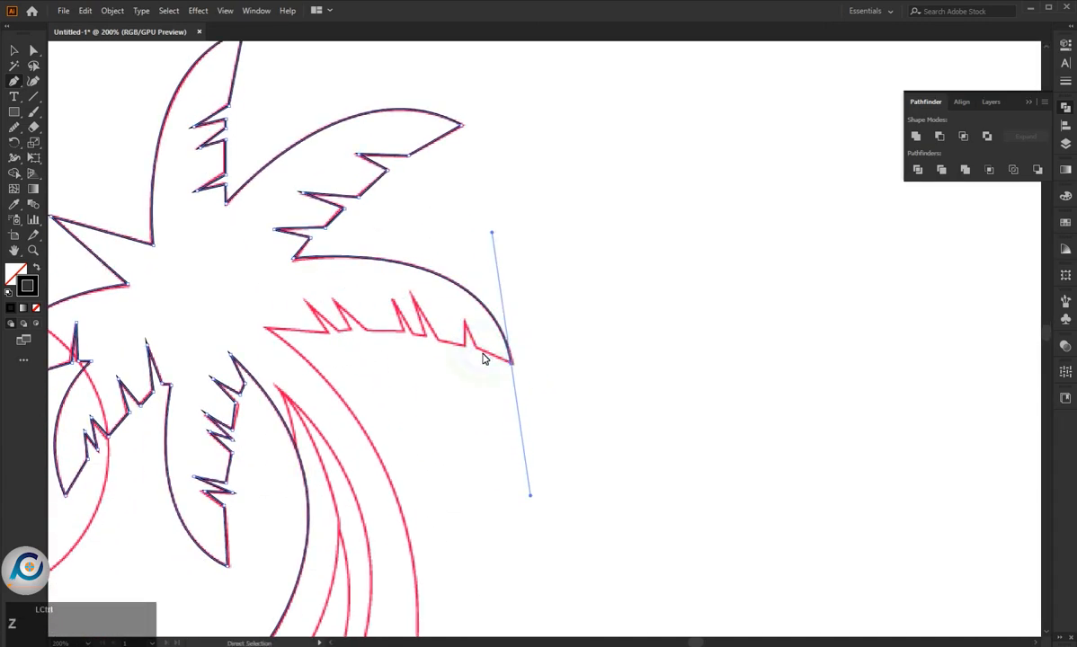
{"action": "left_click", "coordinate": [511, 364]}
- Trace the outer half of the right frond's jagged lower edge, from the tip around its first three spikes
{"action": "scroll", "coordinate": [460, 351], "scroll_direction": "up", "scroll_amount": 1}
{"action": "left_click", "coordinate": [484, 347]}
{"action": "left_click", "coordinate": [467, 304]}
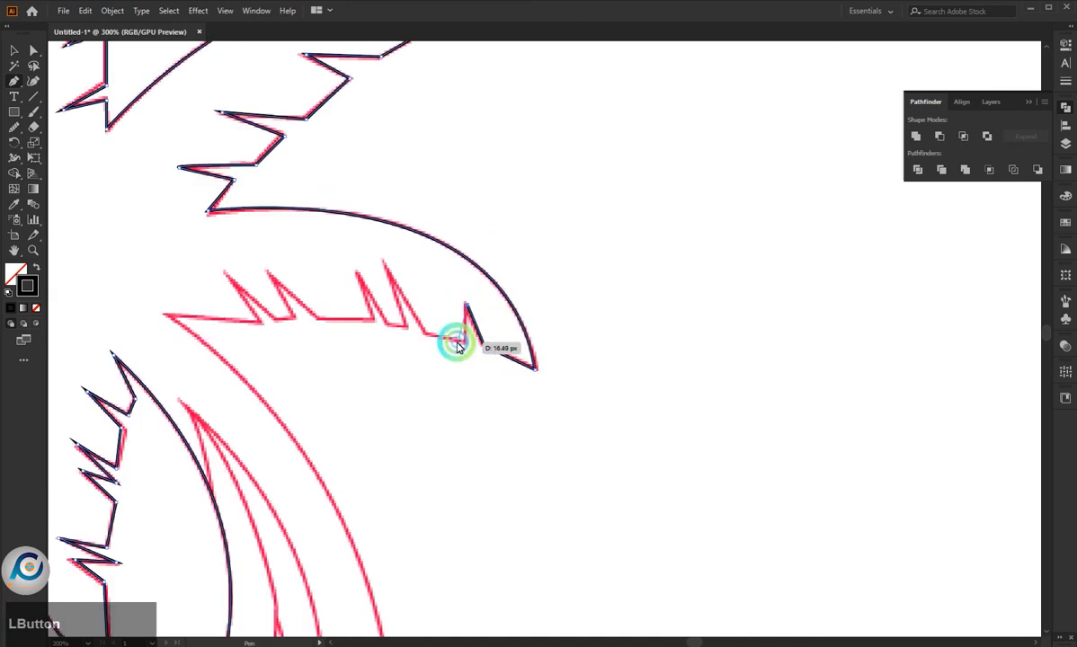
{"action": "left_click", "coordinate": [465, 341]}
{"action": "left_click", "coordinate": [412, 326]}
{"action": "left_click", "coordinate": [380, 253]}
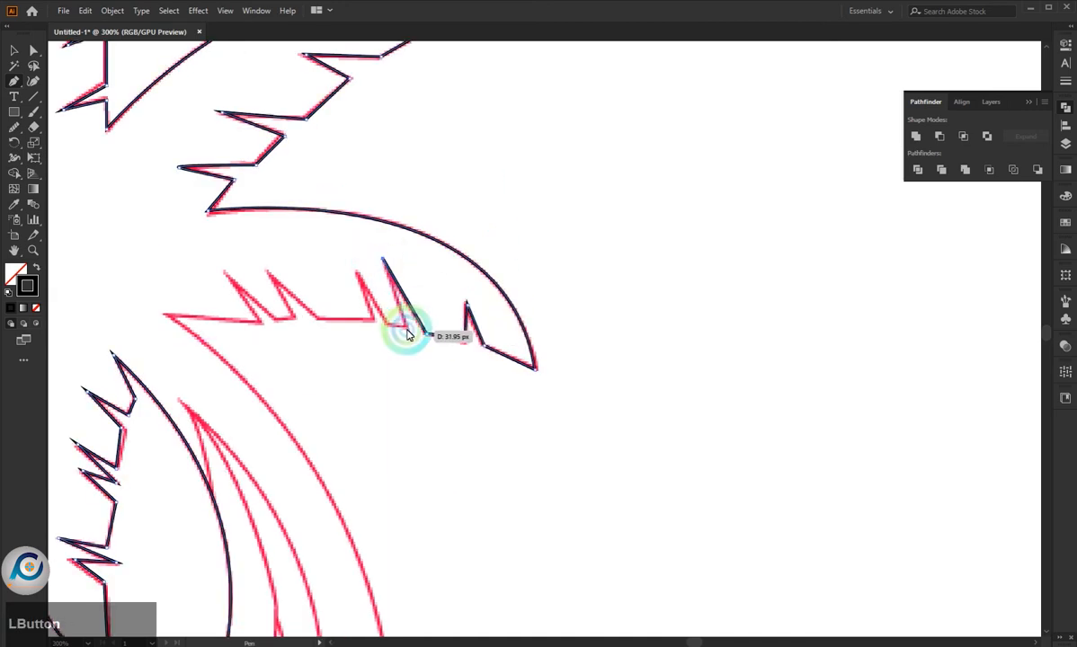
{"action": "left_click", "coordinate": [389, 326]}
{"action": "left_click", "coordinate": [355, 271]}
{"action": "left_click", "coordinate": [370, 316]}
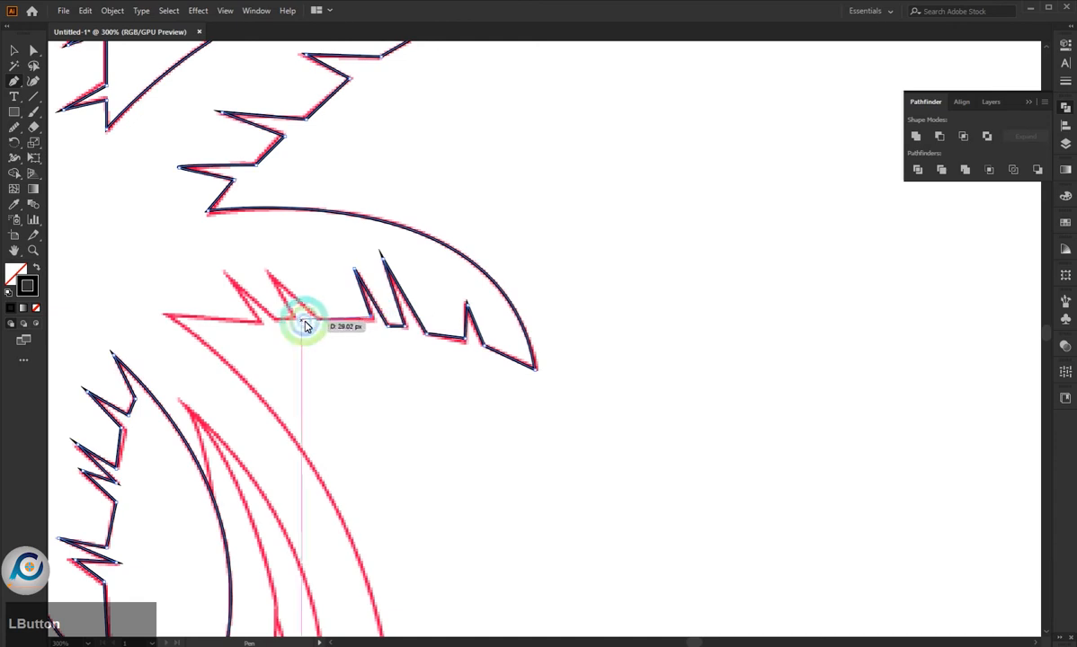
- Trace the rest of the right frond's jagged lower edge around its two inner spikes to the top of the trunk
{"action": "left_click", "coordinate": [314, 318]}
{"action": "left_click", "coordinate": [268, 270]}
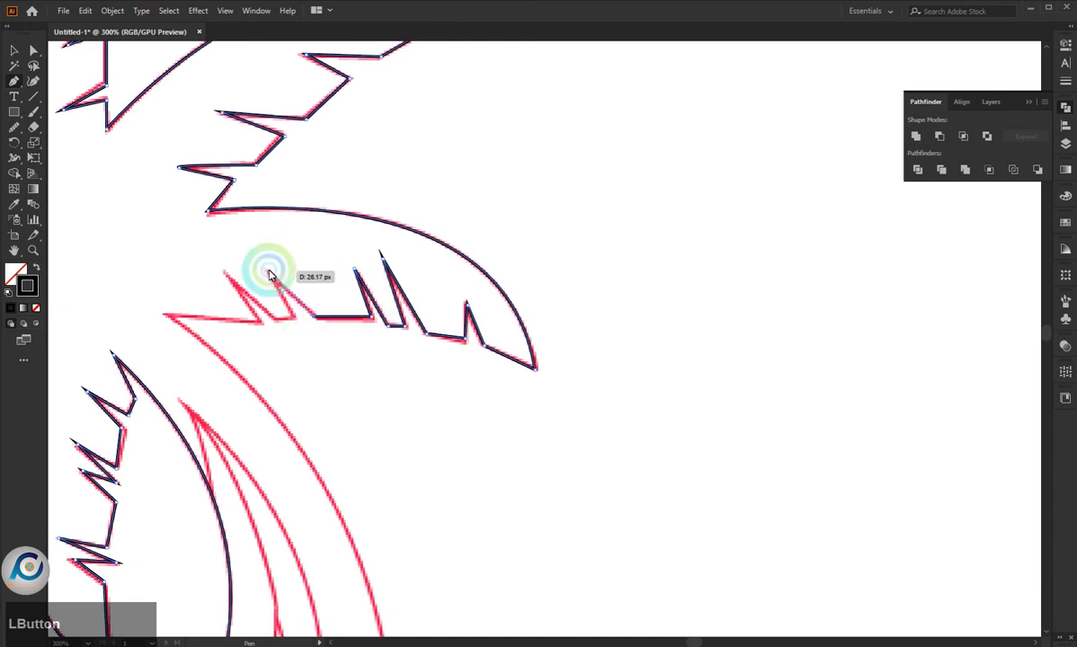
{"action": "left_click", "coordinate": [293, 317]}
{"action": "left_click", "coordinate": [274, 319]}
{"action": "left_click", "coordinate": [226, 271]}
{"action": "left_click", "coordinate": [253, 322]}
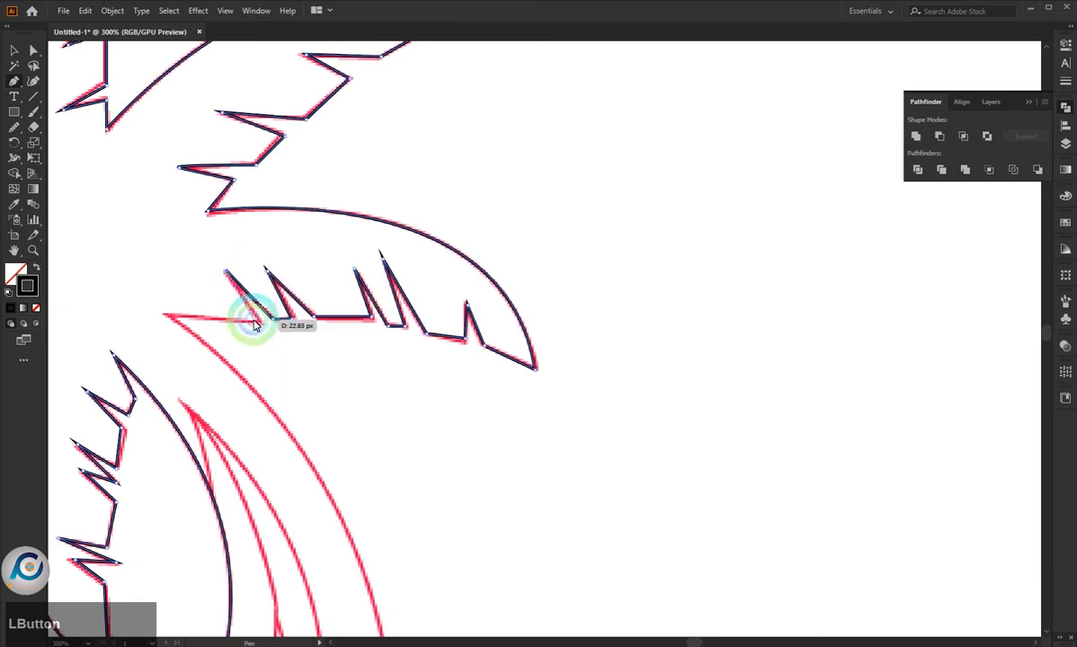
{"action": "left_click", "coordinate": [175, 317]}
{"action": "left_click", "coordinate": [162, 317]}
- Trace the trunk's curved right edge down to its base, add the short straight edge into the wave, and end the path
{"action": "scroll", "coordinate": [522, 322], "scroll_direction": "down", "scroll_amount": 4}
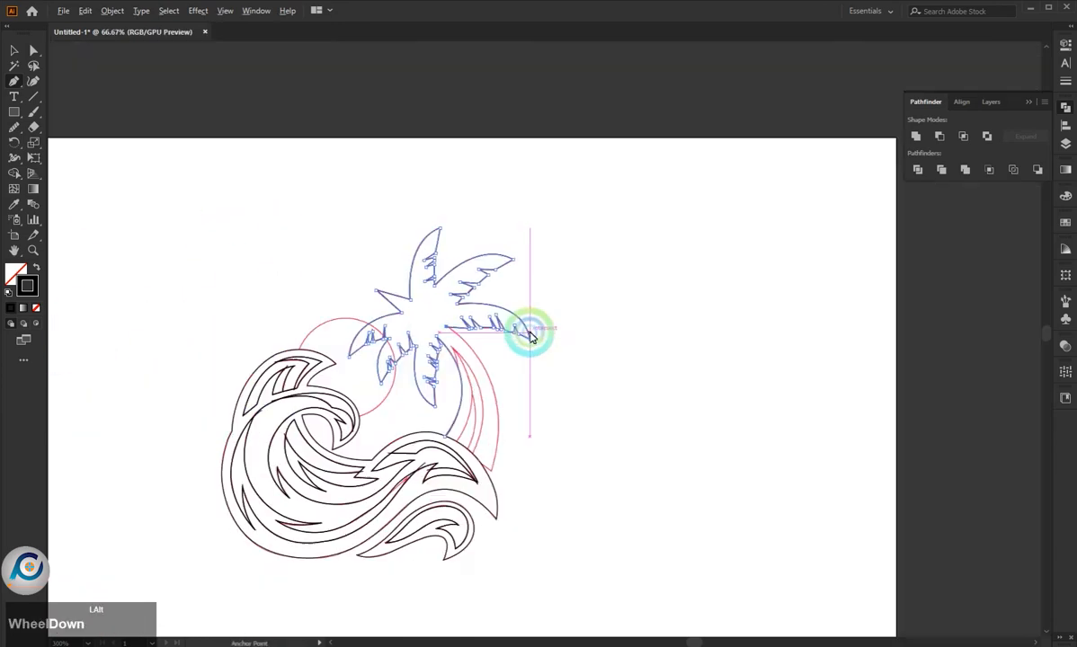
{"action": "scroll", "coordinate": [423, 340], "scroll_direction": "up", "scroll_amount": 4}
{"action": "scroll", "coordinate": [416, 180], "scroll_direction": "down", "scroll_amount": 3}
{"action": "scroll", "coordinate": [487, 357], "scroll_direction": "up", "scroll_amount": 1}
{"action": "scroll", "coordinate": [529, 359], "scroll_direction": "down", "scroll_amount": 2}
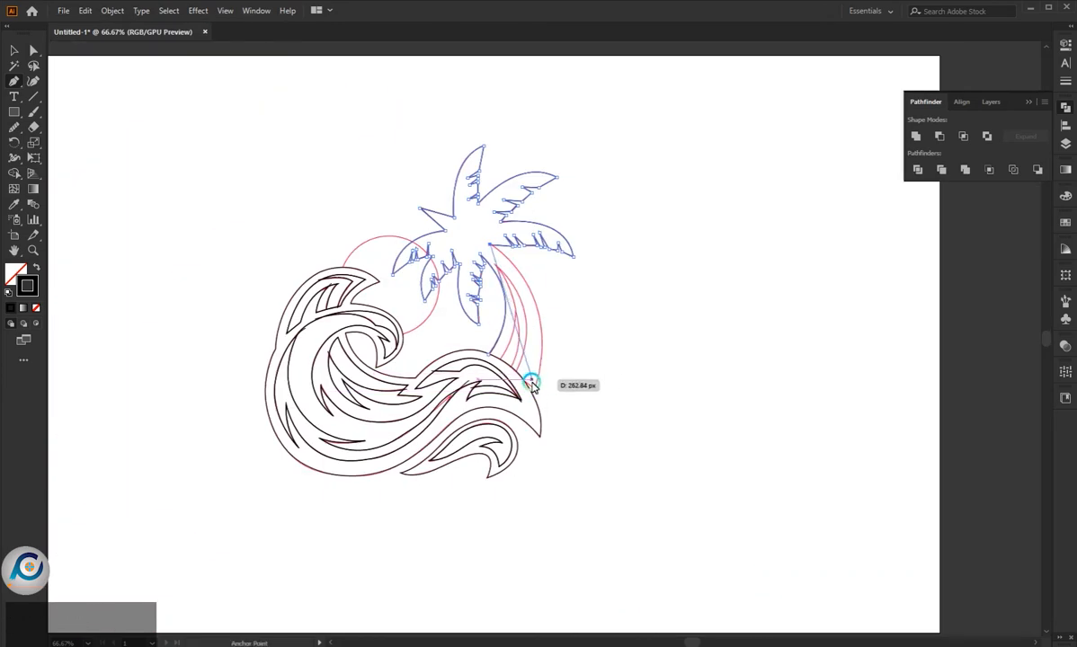
{"action": "scroll", "coordinate": [528, 376], "scroll_direction": "up", "scroll_amount": 1}
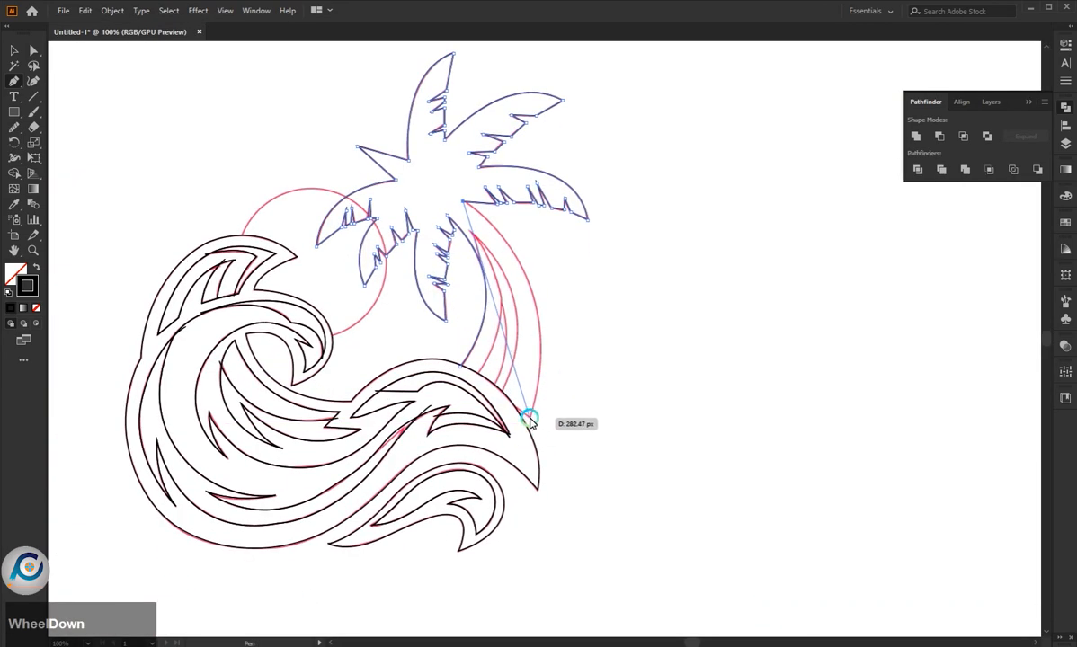
{"action": "left_click_drag", "start_coordinate": [529, 418], "coordinate": [483, 572]}
{"action": "scroll", "coordinate": [499, 423], "scroll_direction": "up", "scroll_amount": 1}
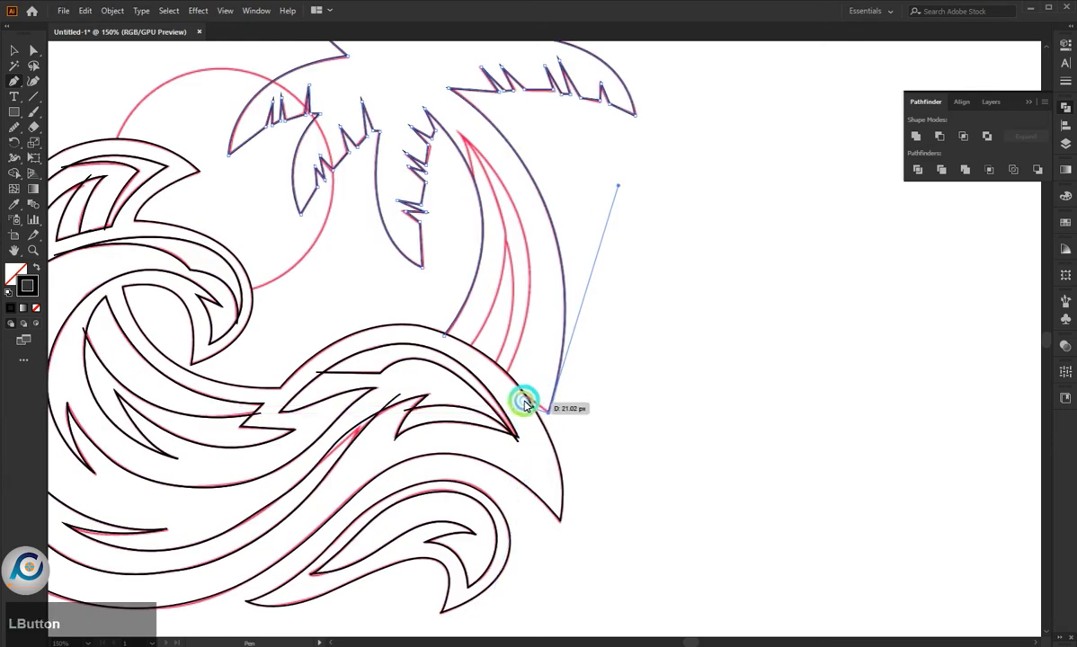
{"action": "left_click", "coordinate": [519, 391]}
{"action": "key", "text": "Escape"}
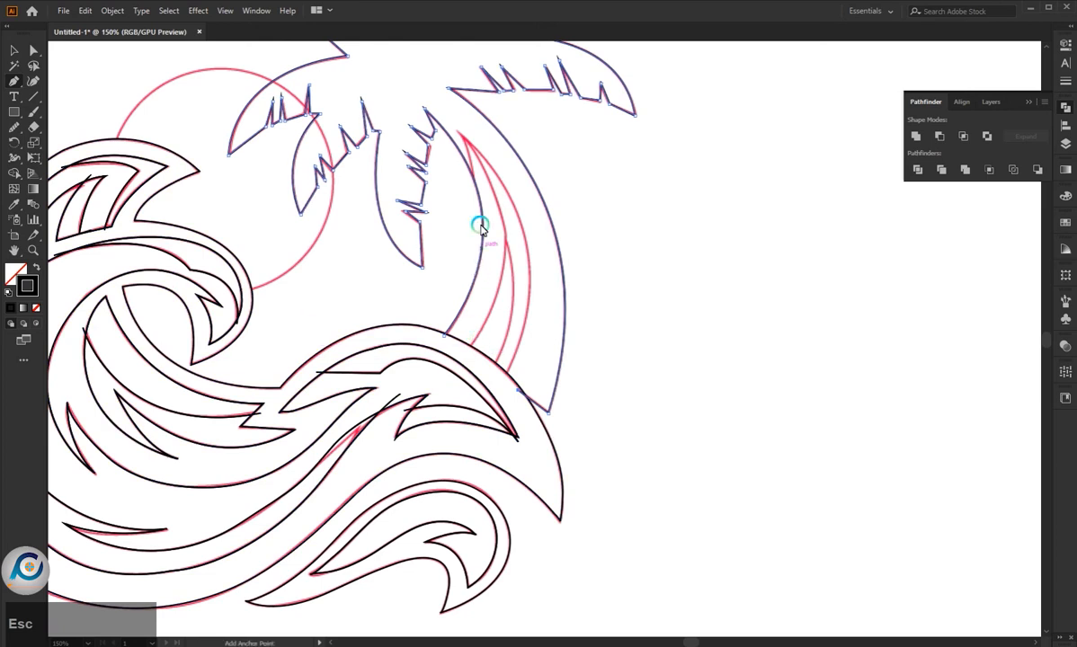
- Trace the short line at the trunk's top and the rightmost inner stripe from there down past the wave's edge
{"action": "left_click_drag", "start_coordinate": [470, 186], "coordinate": [540, 366]}
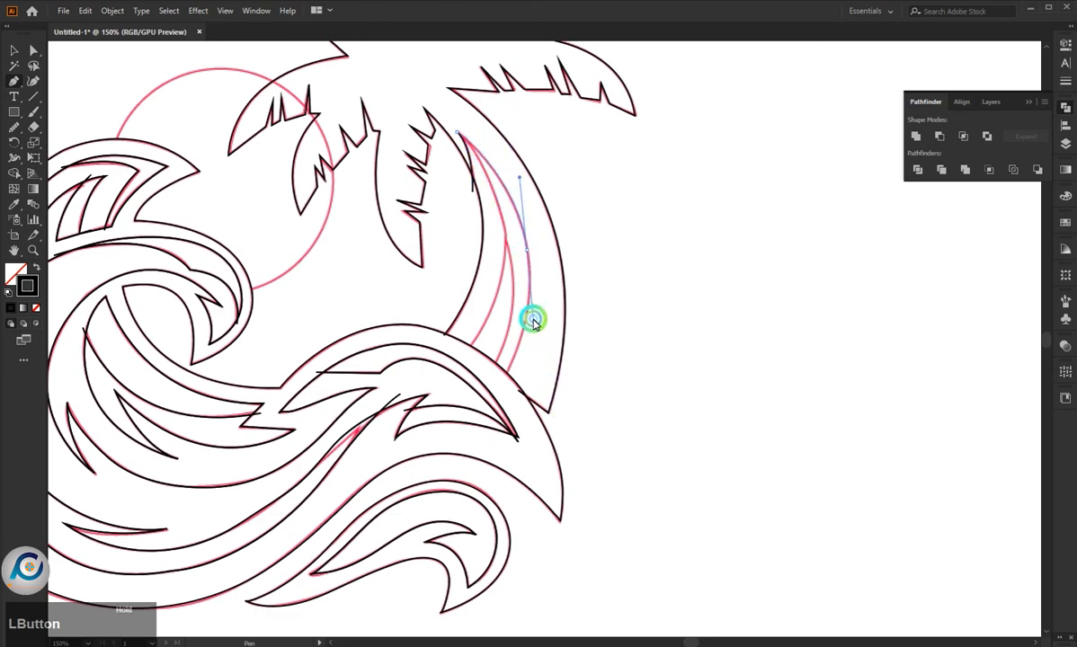
{"action": "left_click_drag", "start_coordinate": [533, 318], "coordinate": [534, 319]}
{"action": "left_click_drag", "start_coordinate": [509, 366], "coordinate": [487, 416]}
{"action": "key", "text": "Escape"}
- Trace the trunk's left inner stripe as a curve from the wave's edge up to the stripes' shared top point
{"action": "left_click", "coordinate": [464, 349]}
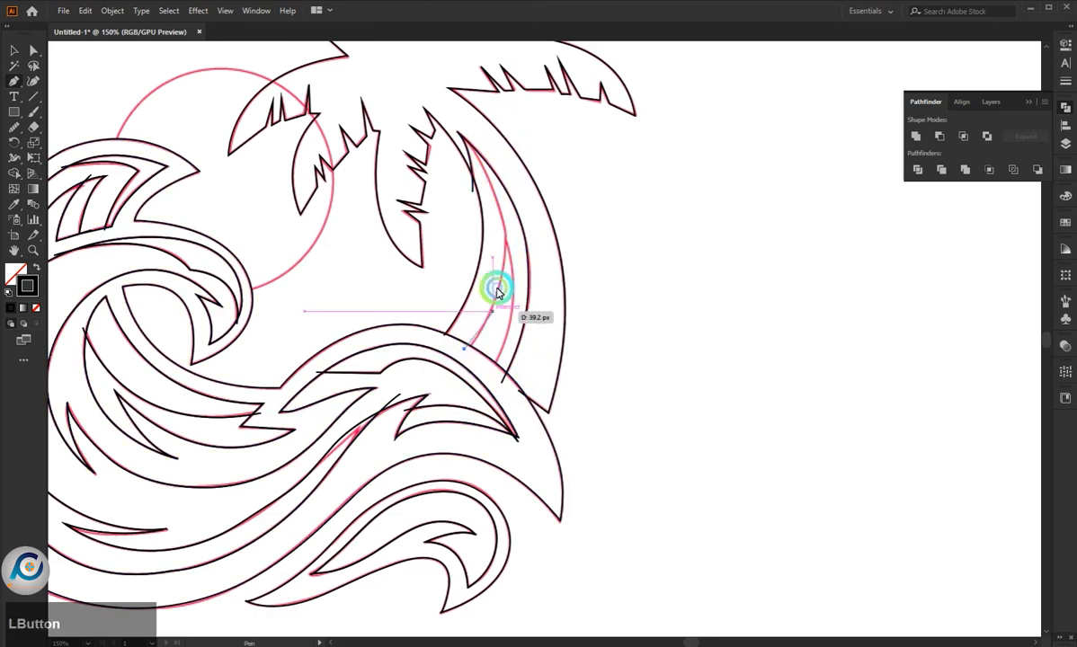
{"action": "left_click_drag", "start_coordinate": [492, 167], "coordinate": [430, 184]}
{"action": "scroll", "coordinate": [439, 188], "scroll_direction": "down", "scroll_amount": 3}
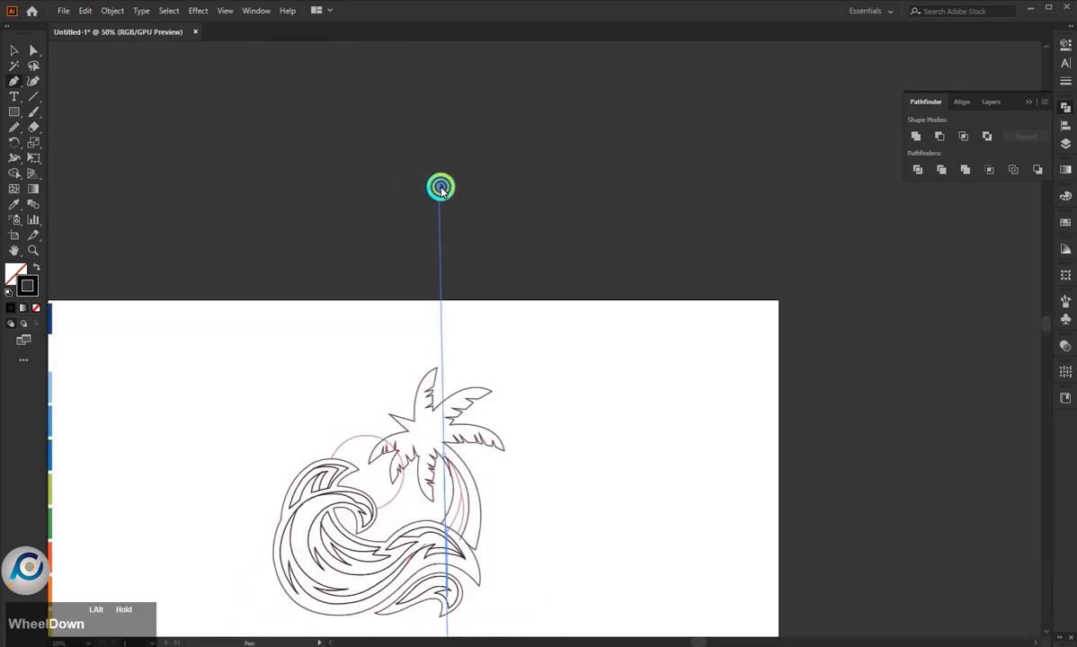
{"action": "middle_click", "coordinate": [430, 281]}
{"action": "key", "text": "ctrl+z"}
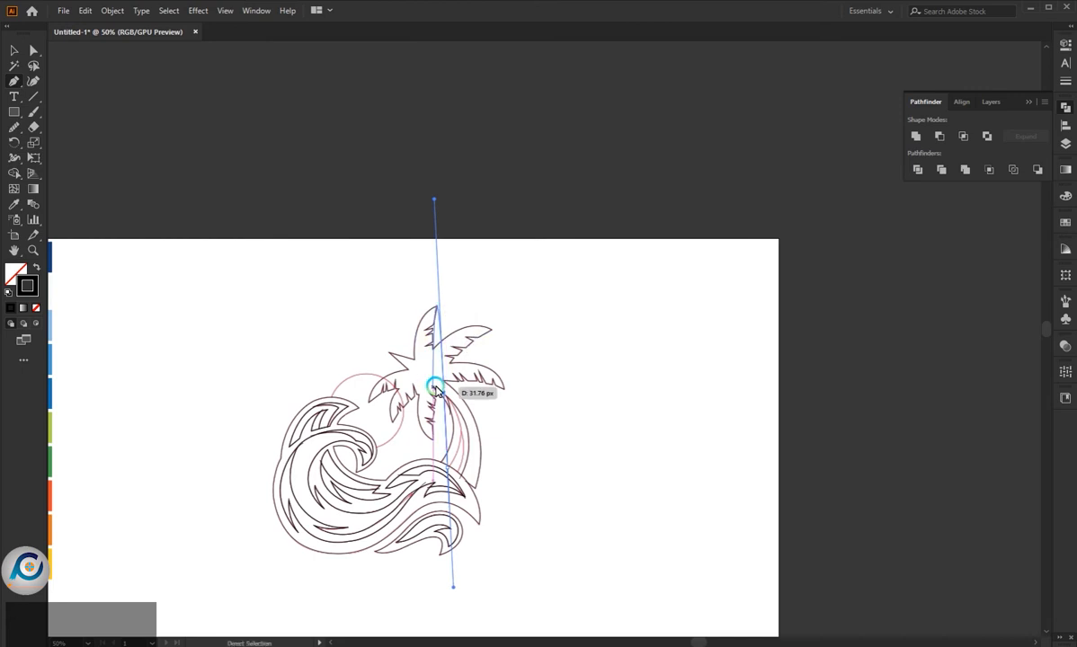
{"action": "scroll", "coordinate": [420, 397], "scroll_direction": "down", "scroll_amount": 3}
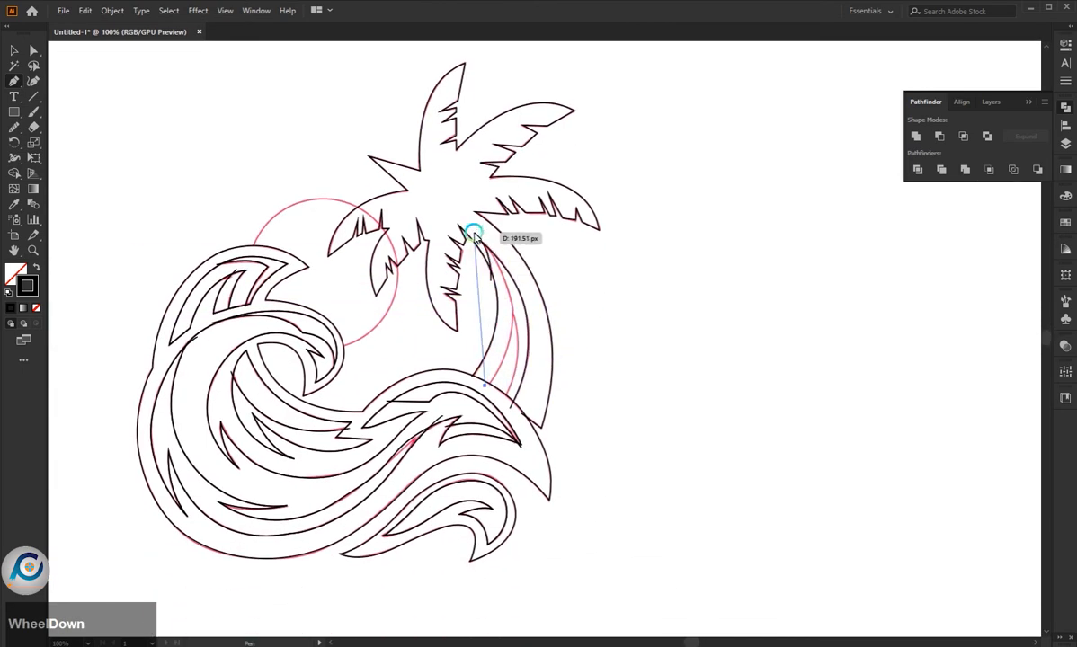
{"action": "left_click_drag", "start_coordinate": [474, 236], "coordinate": [399, 141]}
{"action": "key", "text": "Escape"}
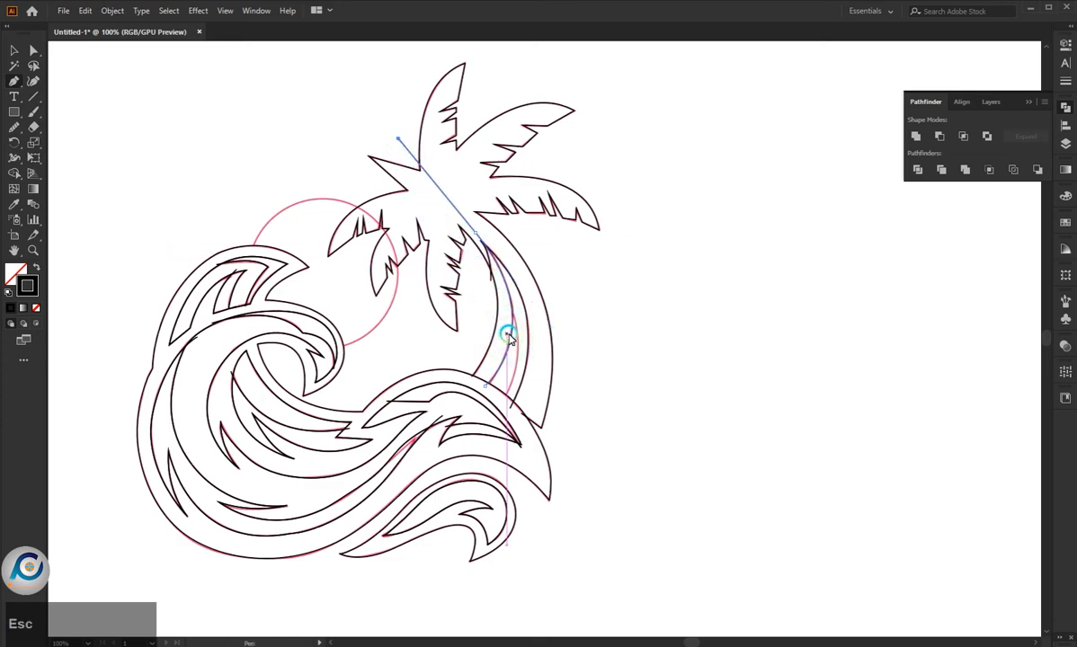
- Trace the trunk's middle inner stripe from the left stripe down to the wave's edge
{"action": "scroll", "coordinate": [509, 337], "scroll_direction": "up", "scroll_amount": 2}
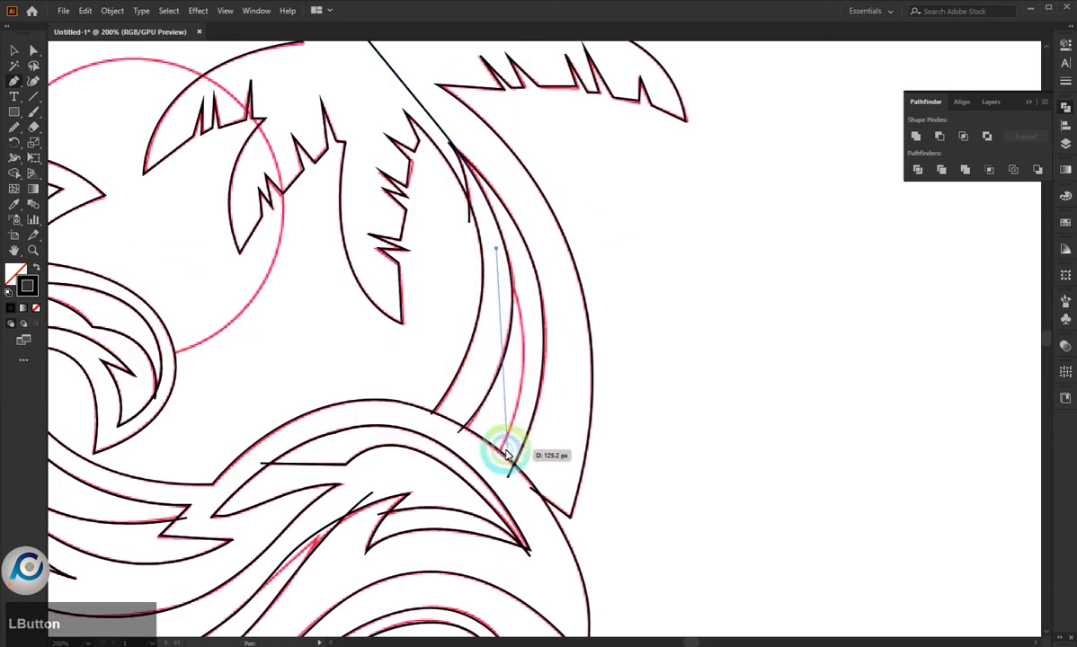
{"action": "left_click_drag", "start_coordinate": [495, 461], "coordinate": [433, 580]}
{"action": "scroll", "coordinate": [642, 483], "scroll_direction": "down", "scroll_amount": 2}
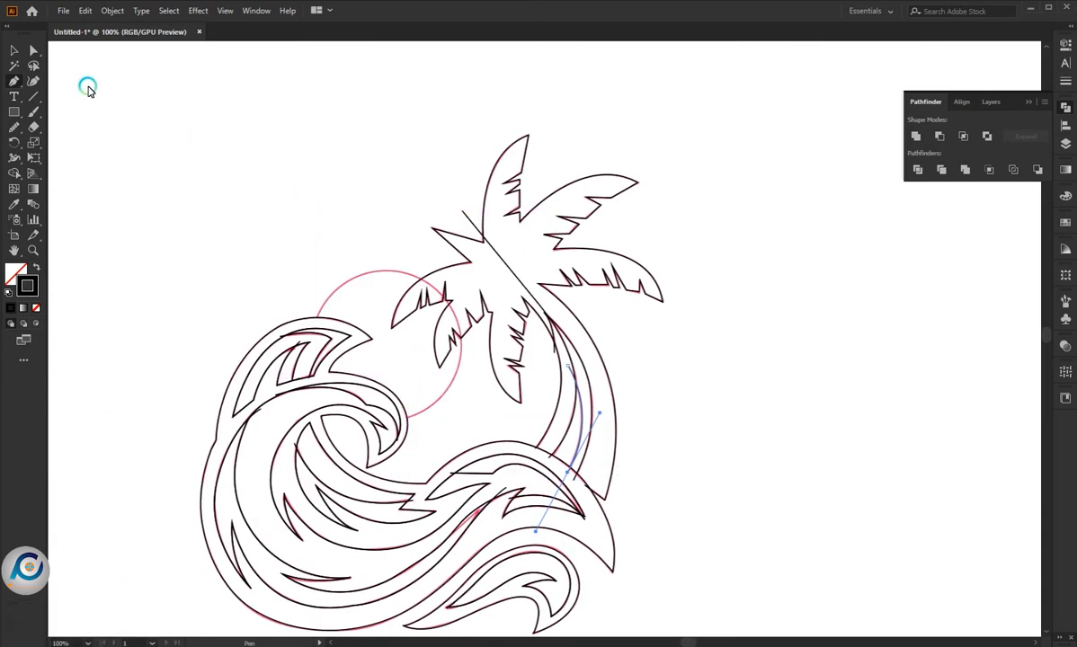
- Delete the stray straight segment that extends from the top of the trunk's inner stripe across the palm crown
{"action": "left_click", "coordinate": [34, 51]}
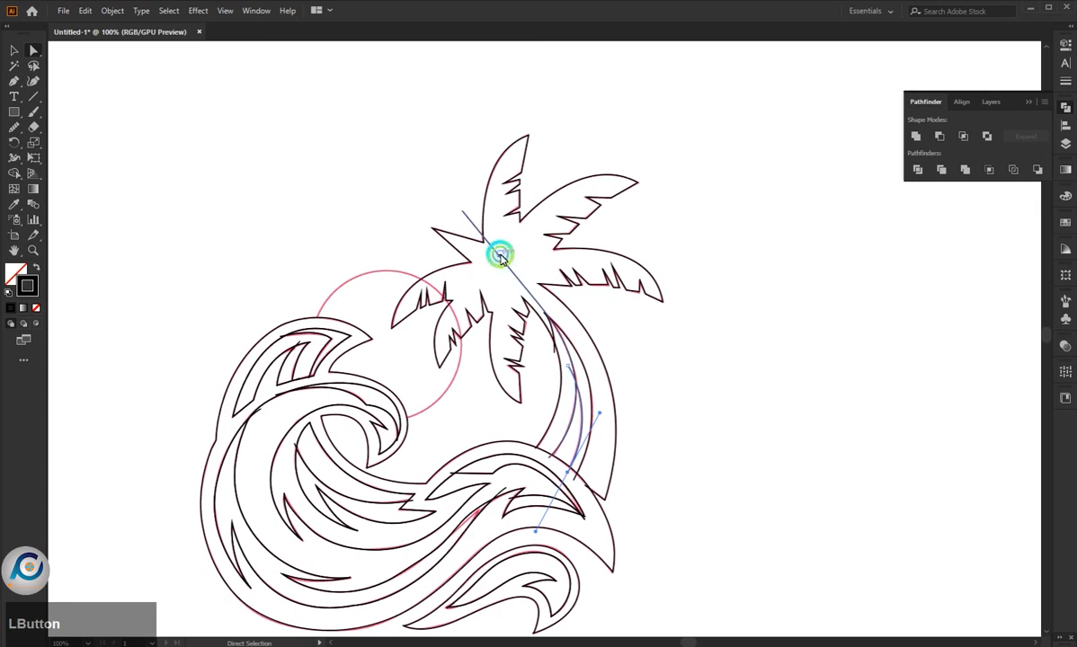
{"action": "scroll", "coordinate": [502, 258], "scroll_direction": "up", "scroll_amount": 3}
{"action": "left_click", "coordinate": [375, 101]}
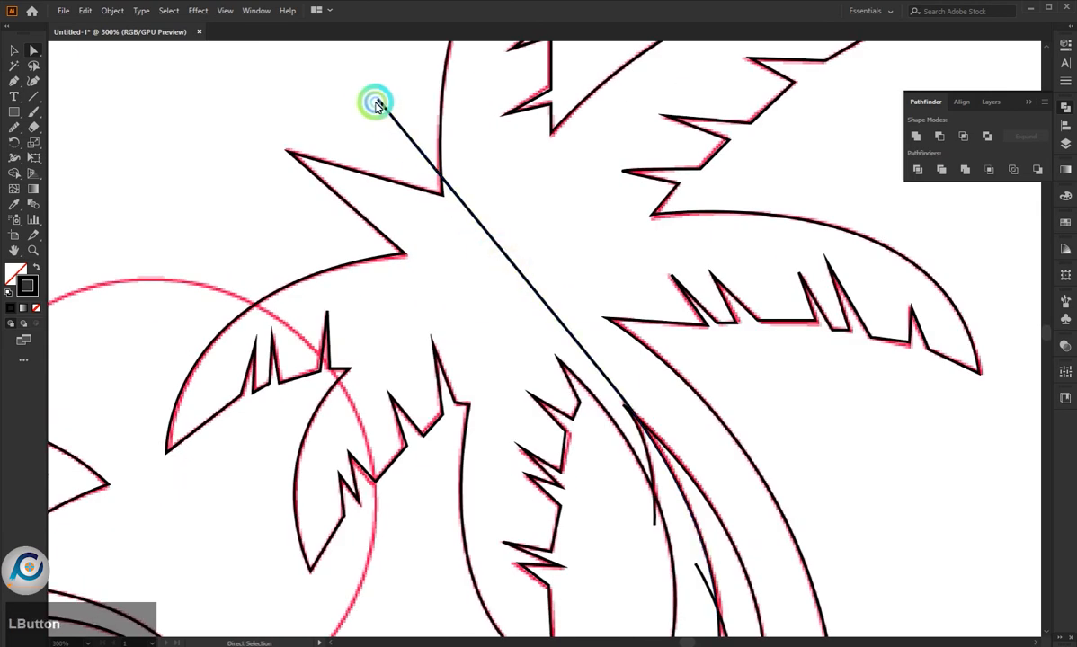
{"action": "key", "text": "BackSpace"}
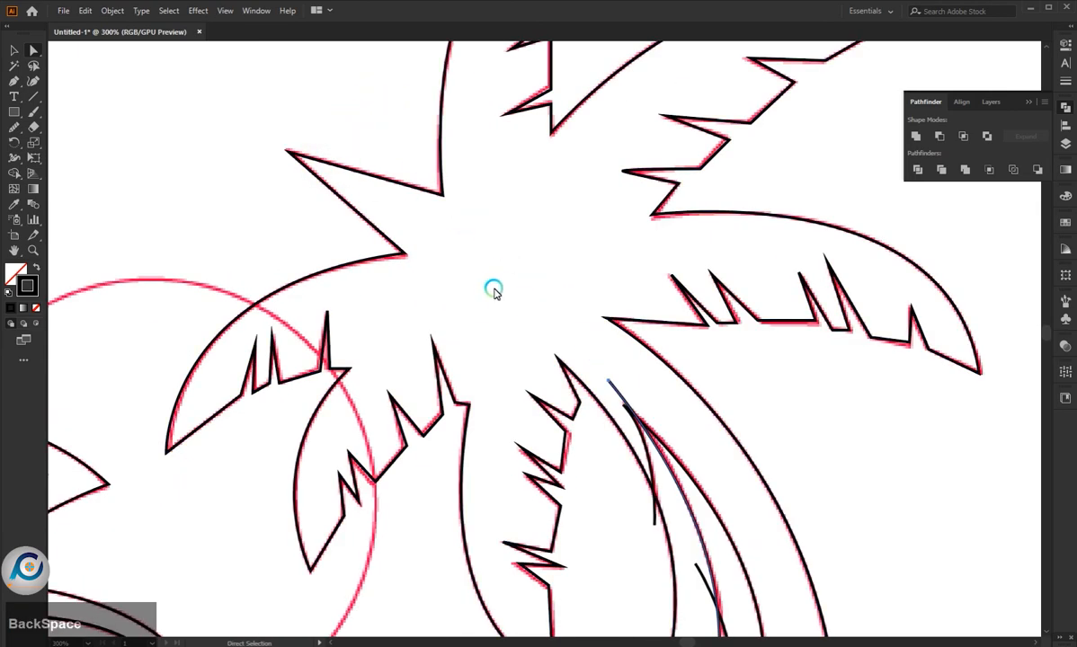
{"action": "left_click", "coordinate": [494, 293]}
- Select the whole traced wave and palm tree artwork and split it with the Pathfinder Divide operation
{"action": "scroll", "coordinate": [594, 300], "scroll_direction": "down", "scroll_amount": 3}
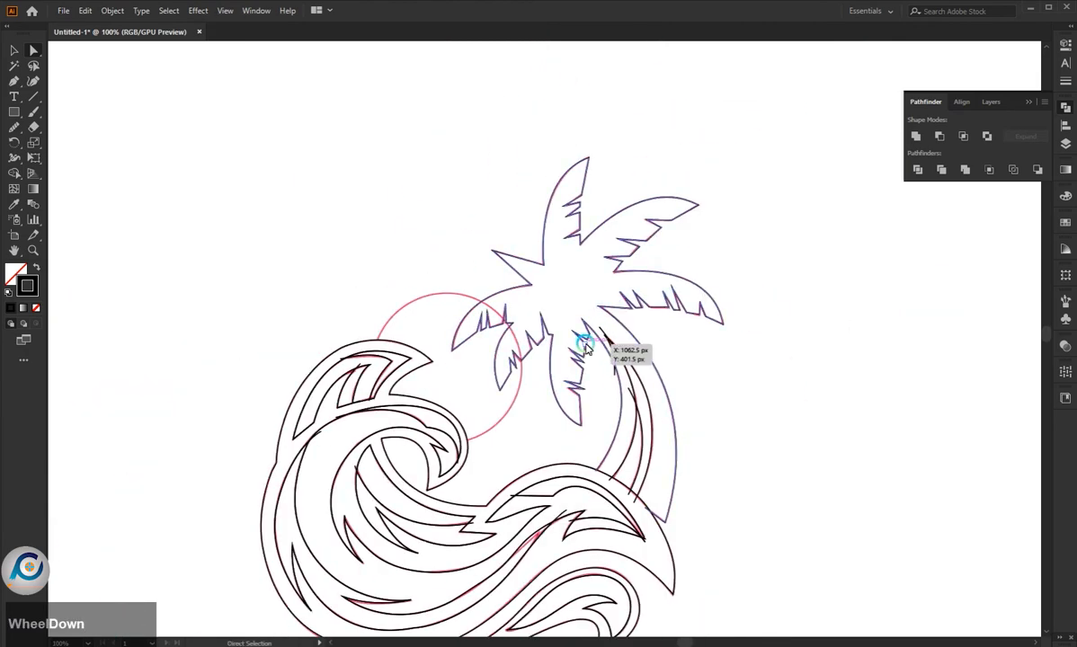
{"action": "scroll", "coordinate": [556, 364], "scroll_direction": "down", "scroll_amount": 1}
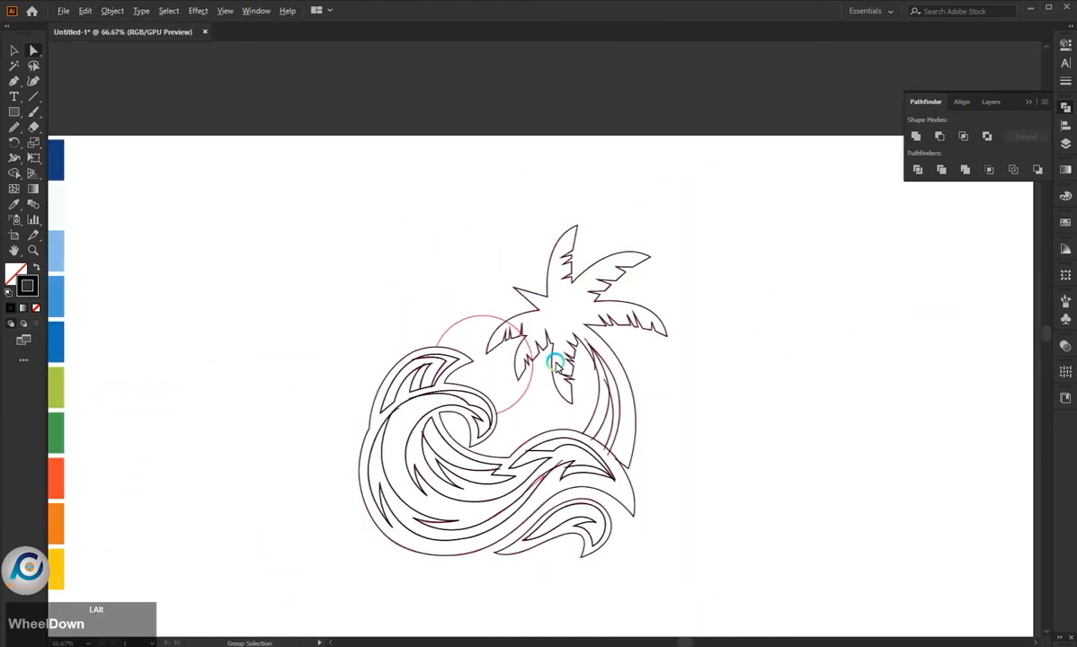
{"action": "scroll", "coordinate": [556, 364], "scroll_direction": "down", "scroll_amount": 2}
{"action": "left_click_drag", "start_coordinate": [315, 169], "coordinate": [707, 517]}
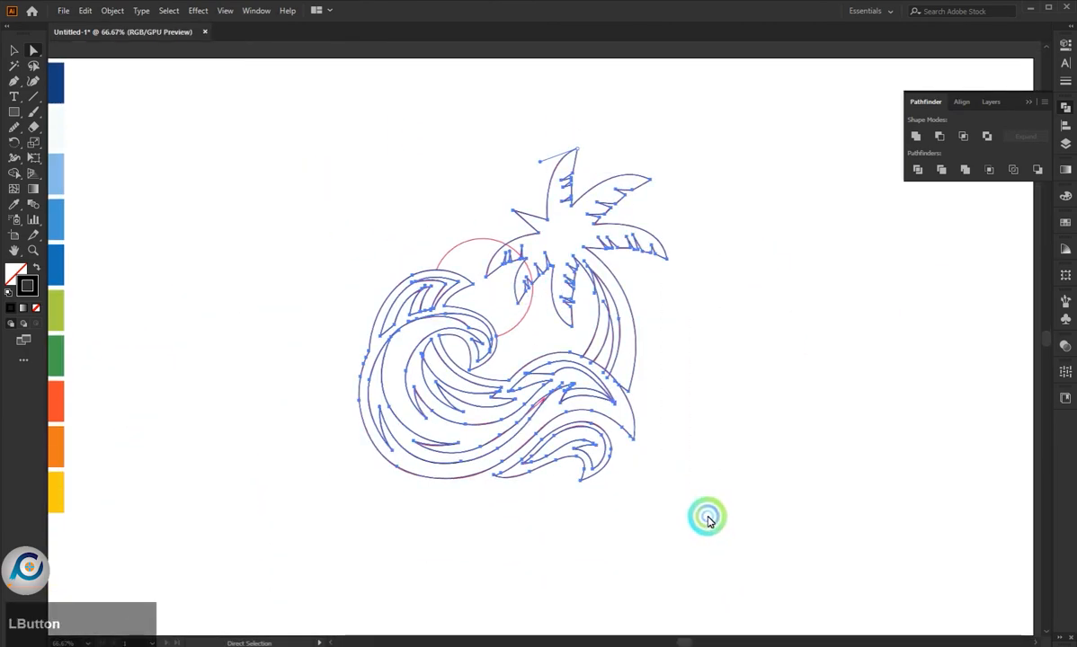
{"action": "left_click", "coordinate": [917, 169]}
{"action": "left_click", "coordinate": [771, 319]}
- Select all divided palm tree pieces and give them a black 000000 stroke
{"action": "left_click", "coordinate": [547, 209]}
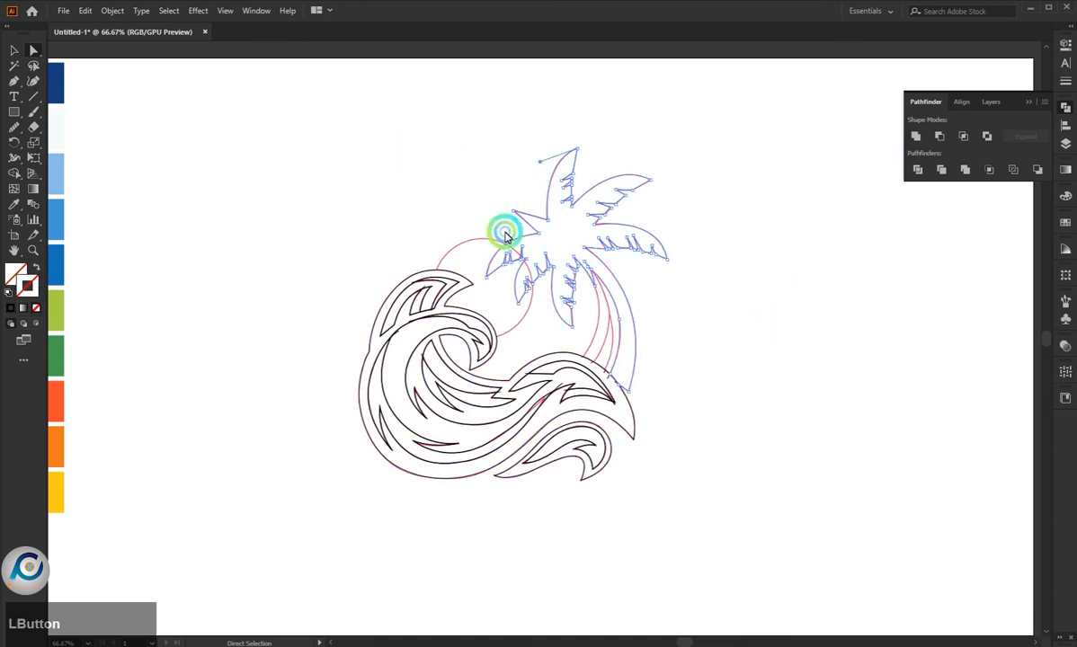
{"action": "left_click_drag", "start_coordinate": [435, 147], "coordinate": [712, 392]}
{"action": "left_click", "coordinate": [768, 329]}
{"action": "left_click_drag", "start_coordinate": [810, 376], "coordinate": [585, 171]}
{"action": "left_click_drag", "start_coordinate": [585, 168], "coordinate": [588, 140]}
{"action": "left_click_drag", "start_coordinate": [507, 142], "coordinate": [701, 336]}
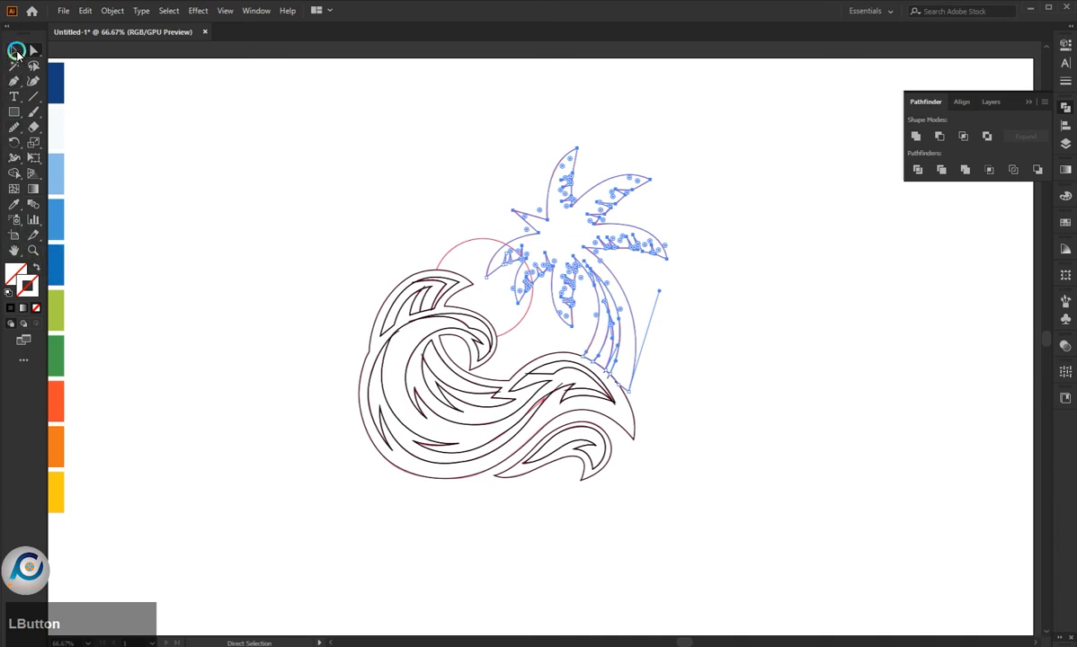
{"action": "left_click", "coordinate": [16, 53]}
{"action": "left_click", "coordinate": [28, 287]}
{"action": "left_click", "coordinate": [10, 308]}
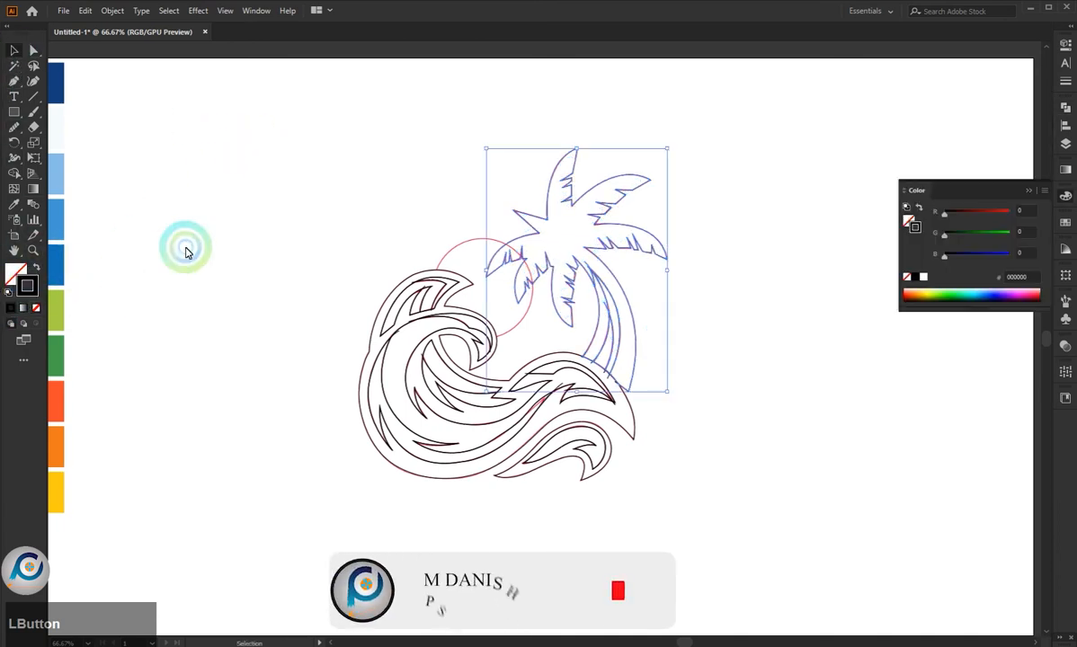
{"action": "left_click", "coordinate": [186, 252]}
- Fill the wave's outer outline shape with the dark navy blue sampled from the colour palette
{"action": "scroll", "coordinate": [642, 352], "scroll_direction": "down", "scroll_amount": 2}
{"action": "scroll", "coordinate": [241, 336], "scroll_direction": "up", "scroll_amount": 2}
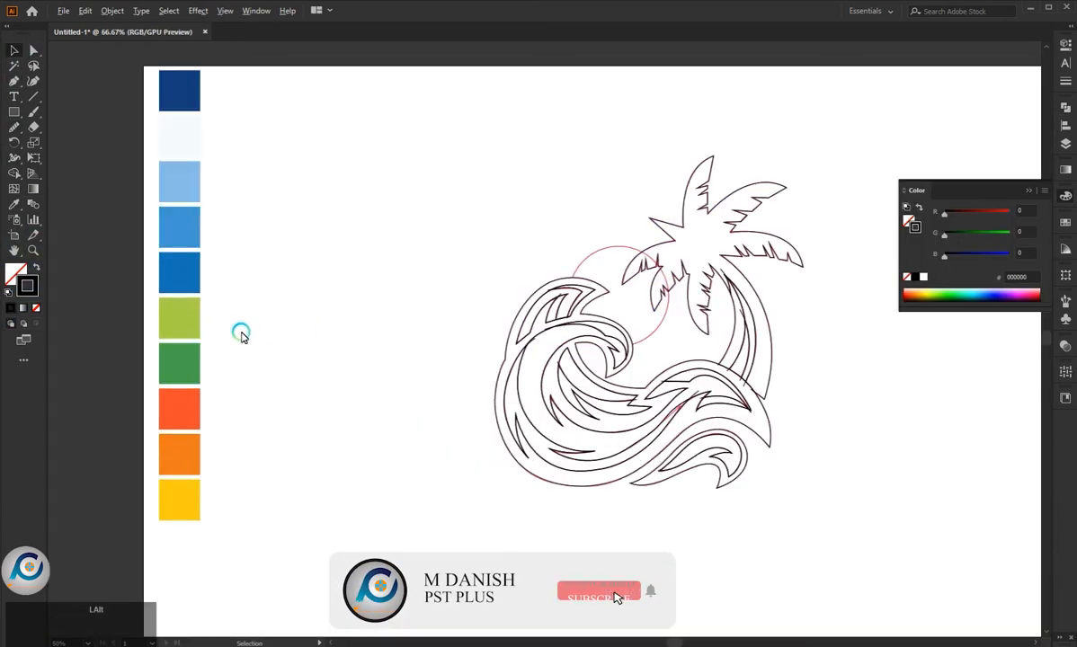
{"action": "scroll", "coordinate": [376, 403], "scroll_direction": "up", "scroll_amount": 1}
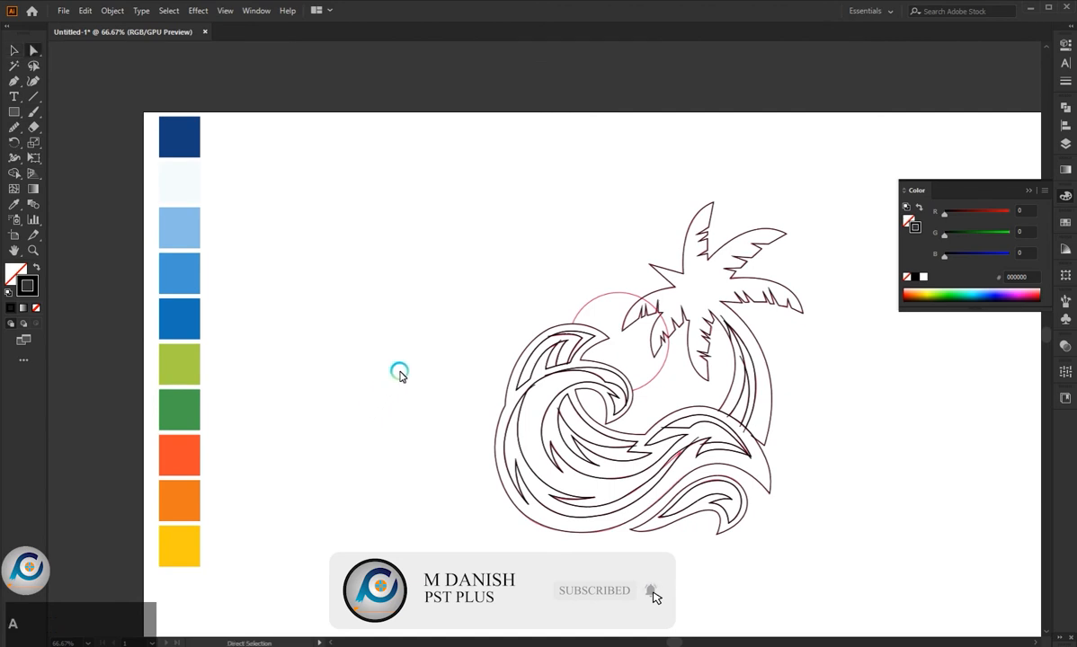
{"action": "left_click", "coordinate": [522, 404]}
{"action": "left_click", "coordinate": [500, 400]}
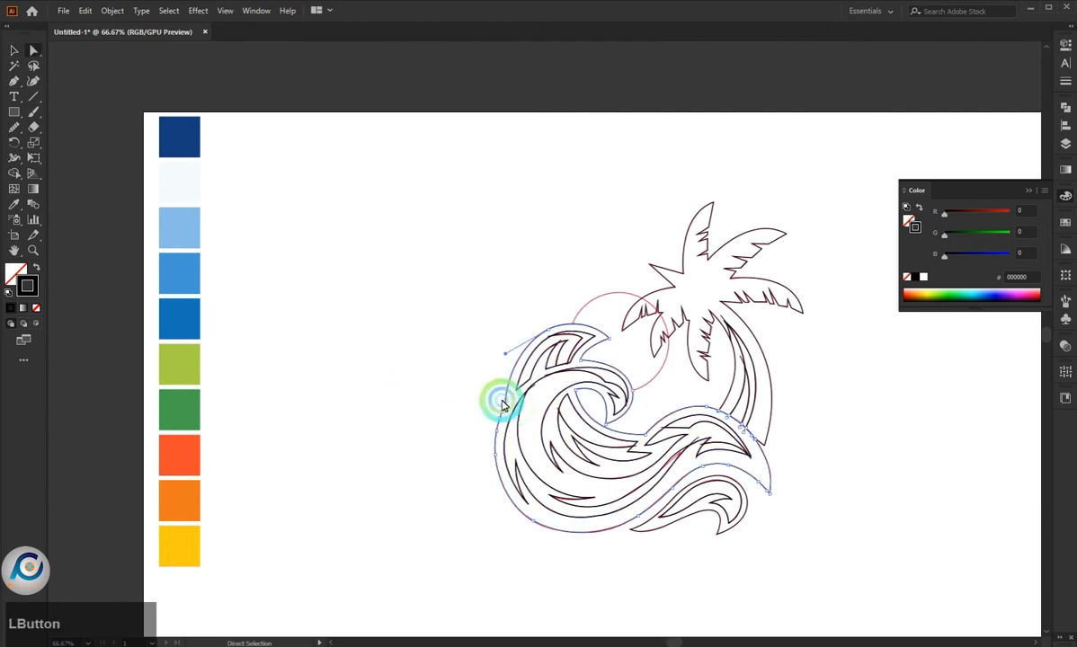
{"action": "key", "text": "i"}
{"action": "left_click", "coordinate": [169, 146]}
{"action": "key", "text": "a"}
- Fill the highlight slivers of the wave's upper crest and of its curl with the near-white palette colour
{"action": "left_click", "coordinate": [376, 325]}
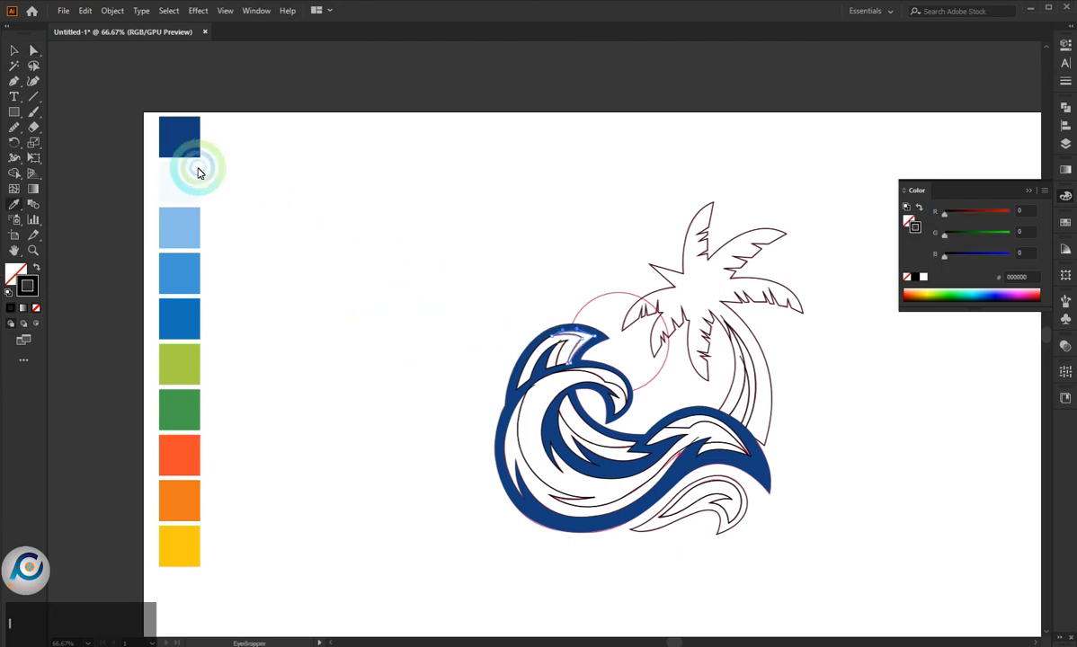
{"action": "left_click", "coordinate": [191, 173]}
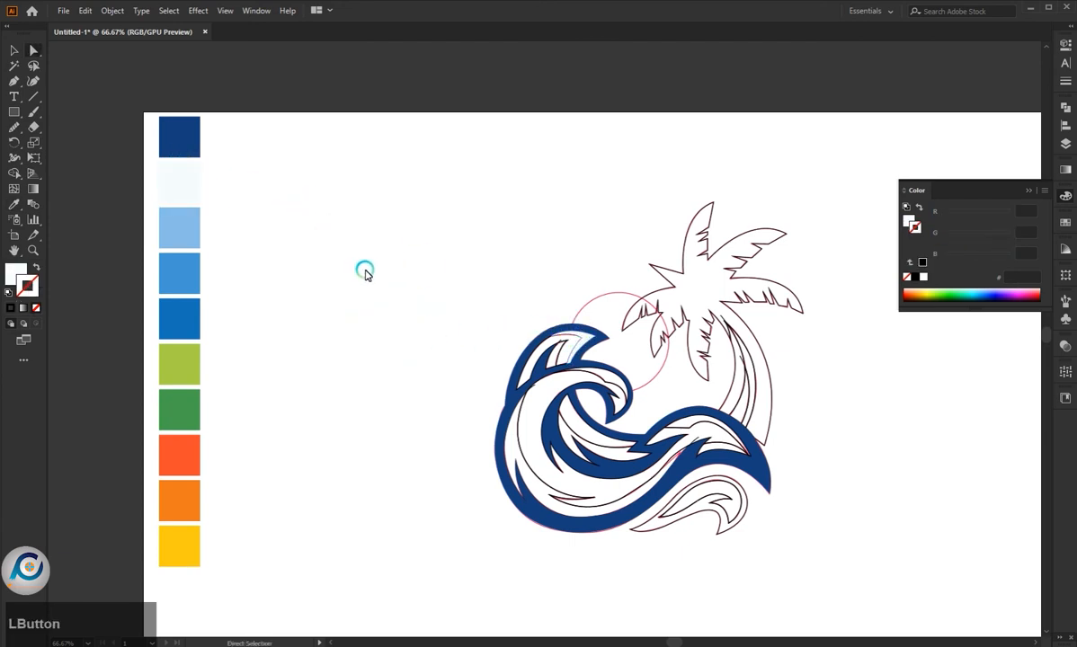
{"action": "left_click", "coordinate": [584, 361]}
{"action": "key", "text": "i"}
{"action": "left_click", "coordinate": [186, 200]}
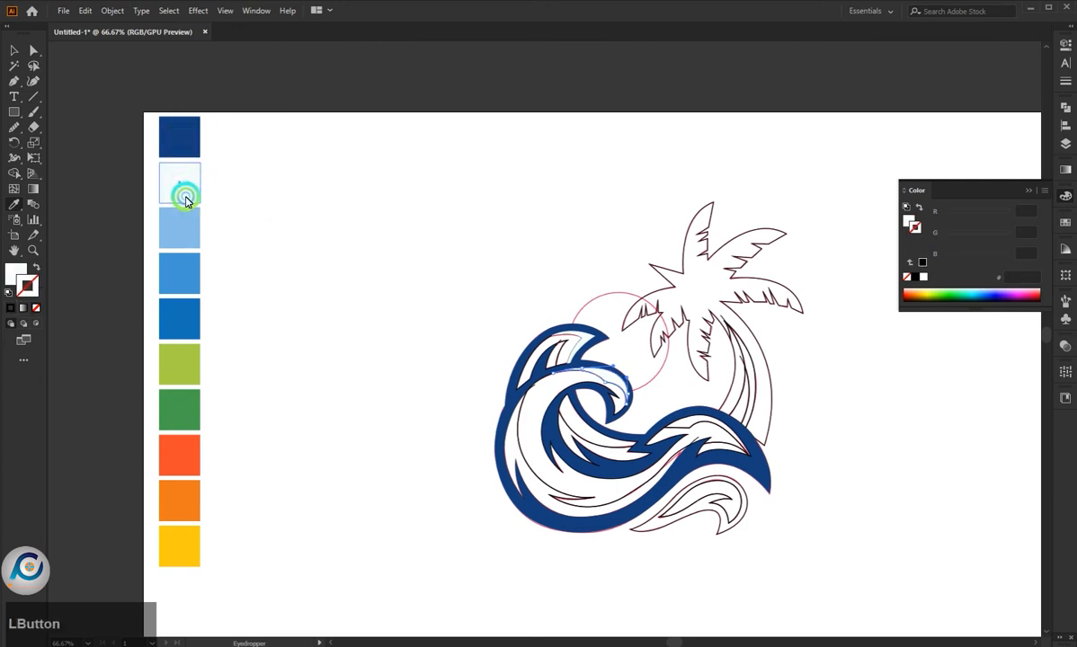
{"action": "key", "text": "a"}
- Fill the highlight along the top of the wave's right-hand swell with the near-white palette colour
{"action": "left_click", "coordinate": [678, 385]}
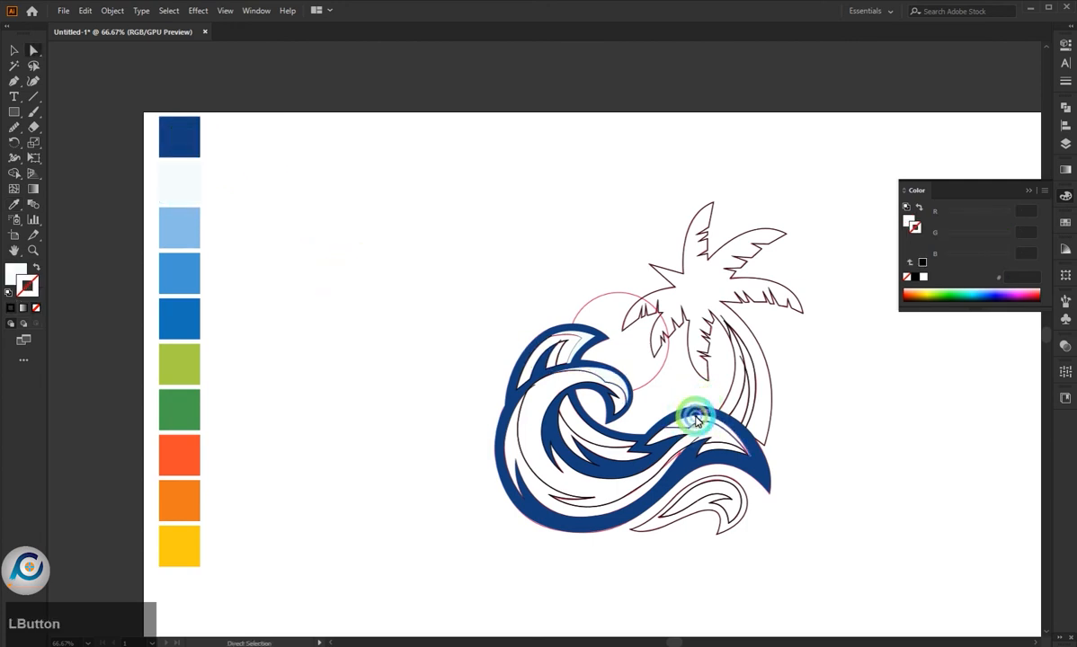
{"action": "left_click", "coordinate": [697, 421]}
{"action": "key", "text": "i"}
{"action": "left_click", "coordinate": [188, 180]}
{"action": "key", "text": "a"}
- Fill the main inner shape of the upper crest with the medium blue palette colour
{"action": "left_click", "coordinate": [537, 376]}
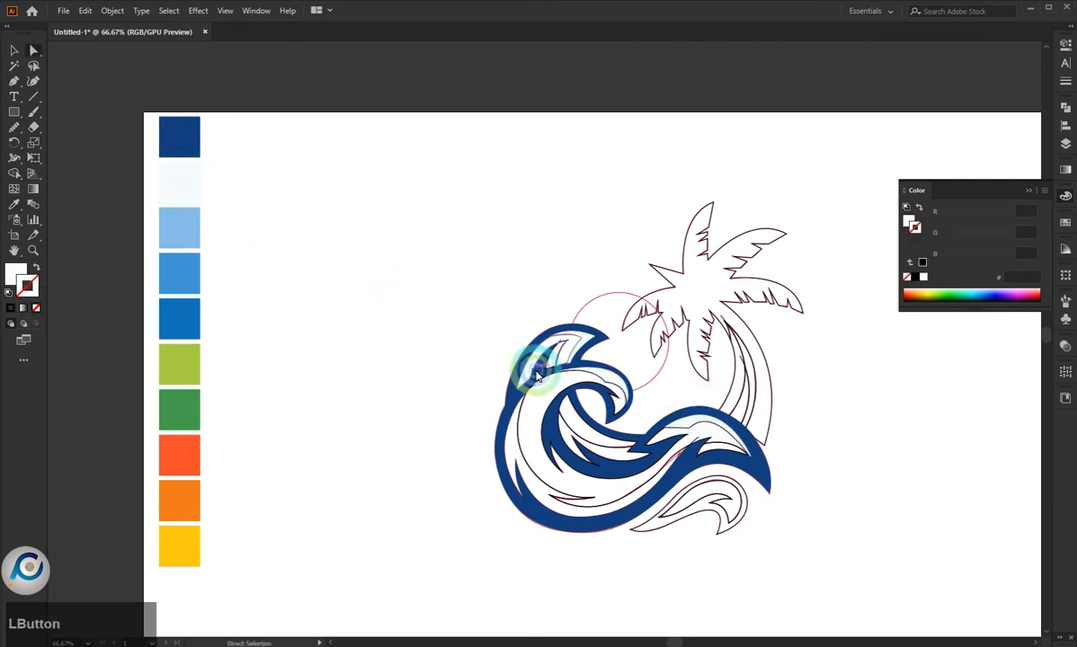
{"action": "left_click", "coordinate": [526, 358]}
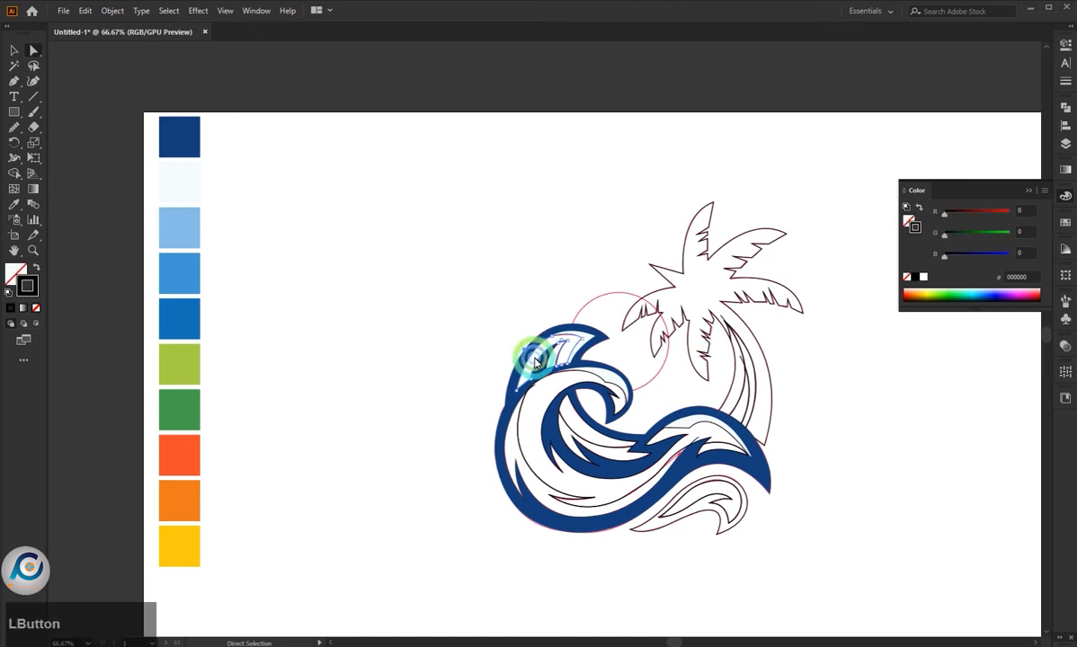
{"action": "left_click", "coordinate": [191, 275]}
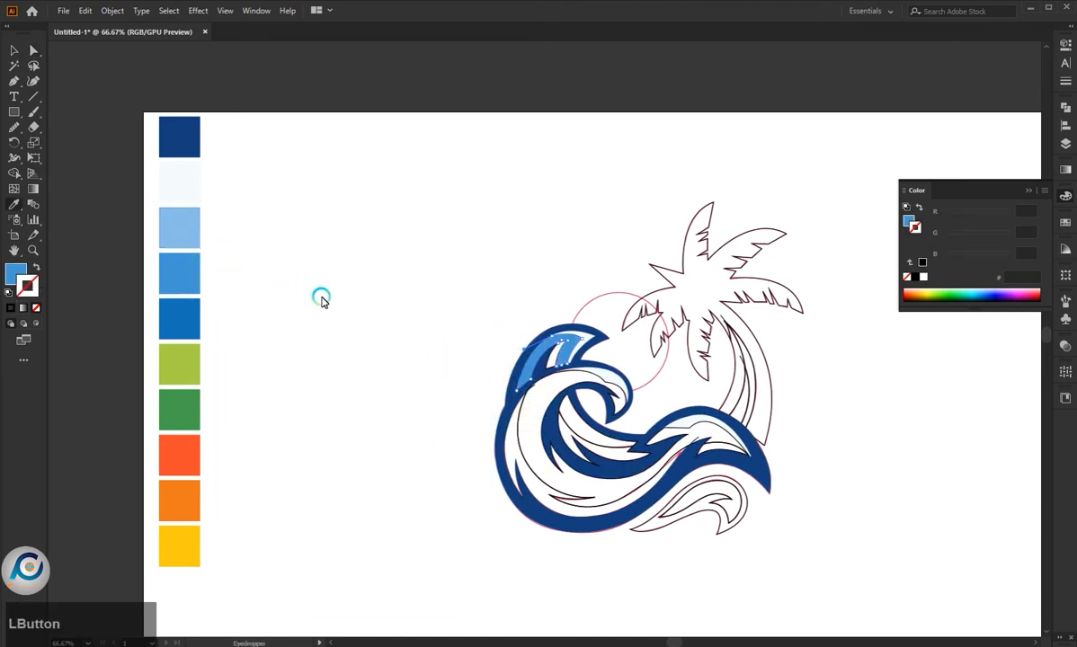
{"action": "left_click", "coordinate": [190, 236]}
{"action": "left_click", "coordinate": [196, 252]}
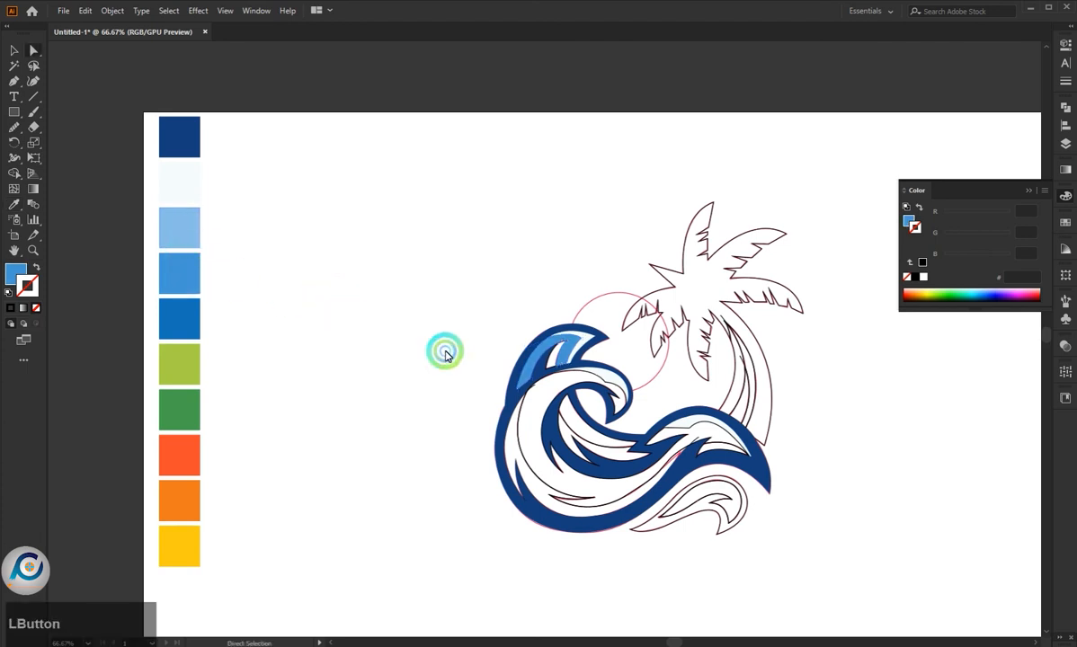
- Fill the small remaining stripe inside the upper crest with the strong blue palette colour between medium and navy
{"action": "key", "text": "a"}
{"action": "left_click", "coordinate": [356, 320]}
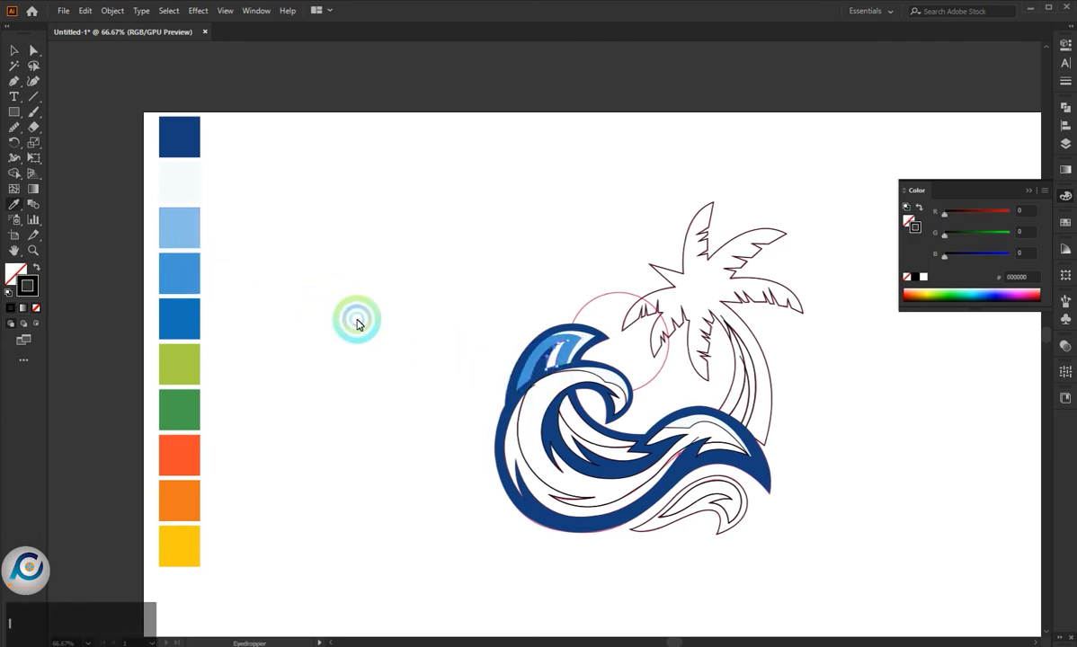
{"action": "left_click", "coordinate": [424, 368]}
{"action": "left_click", "coordinate": [517, 412]}
- Fill the large inner body of the wave, from the curl to the right-hand swell, with the medium blue palette colour
{"action": "left_click", "coordinate": [509, 412]}
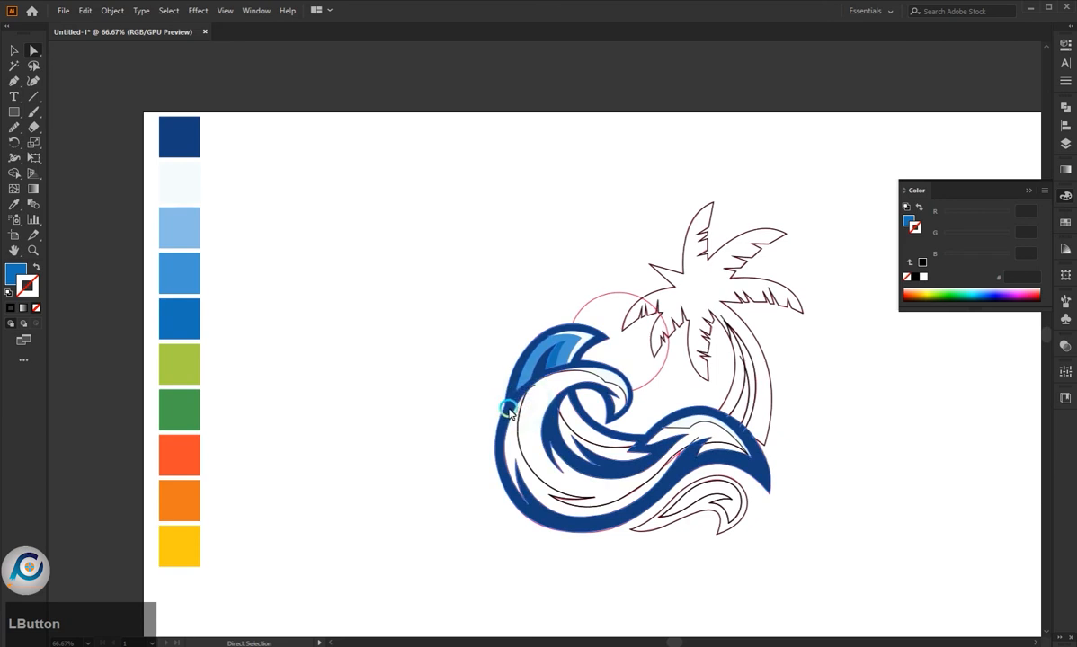
{"action": "left_click", "coordinate": [505, 423]}
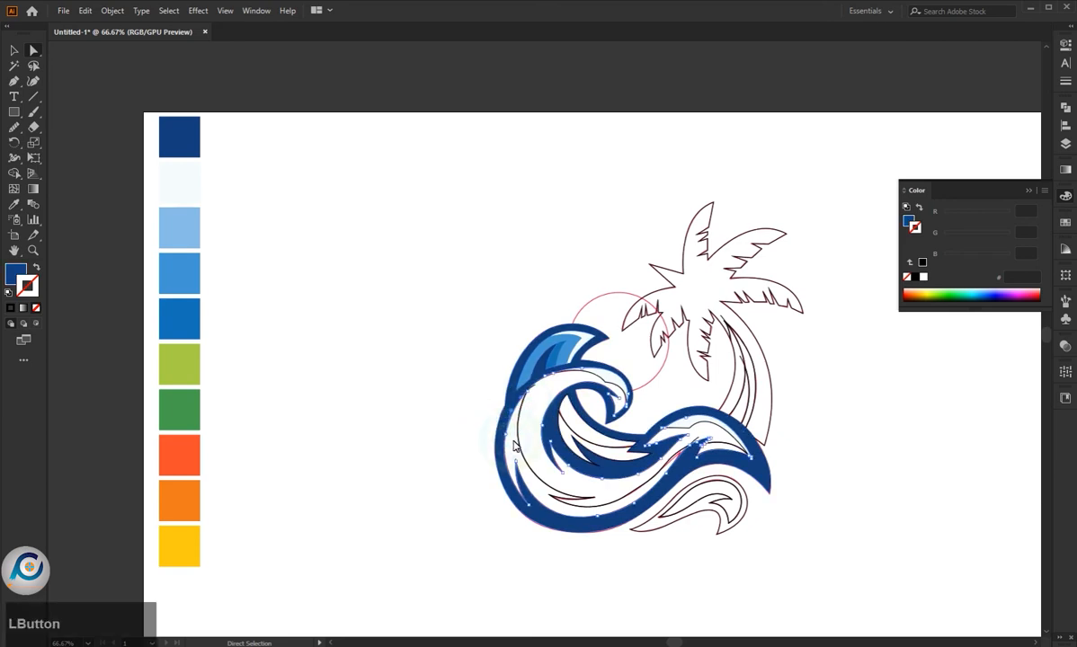
{"action": "left_click", "coordinate": [503, 433]}
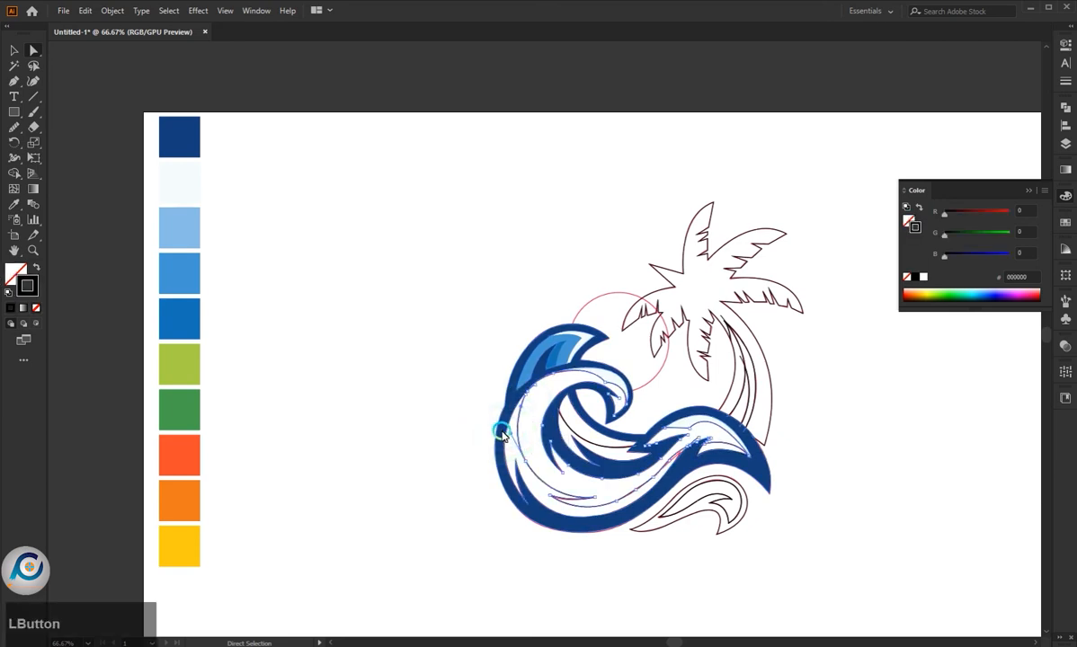
{"action": "left_click", "coordinate": [374, 373]}
{"action": "left_click", "coordinate": [517, 414]}
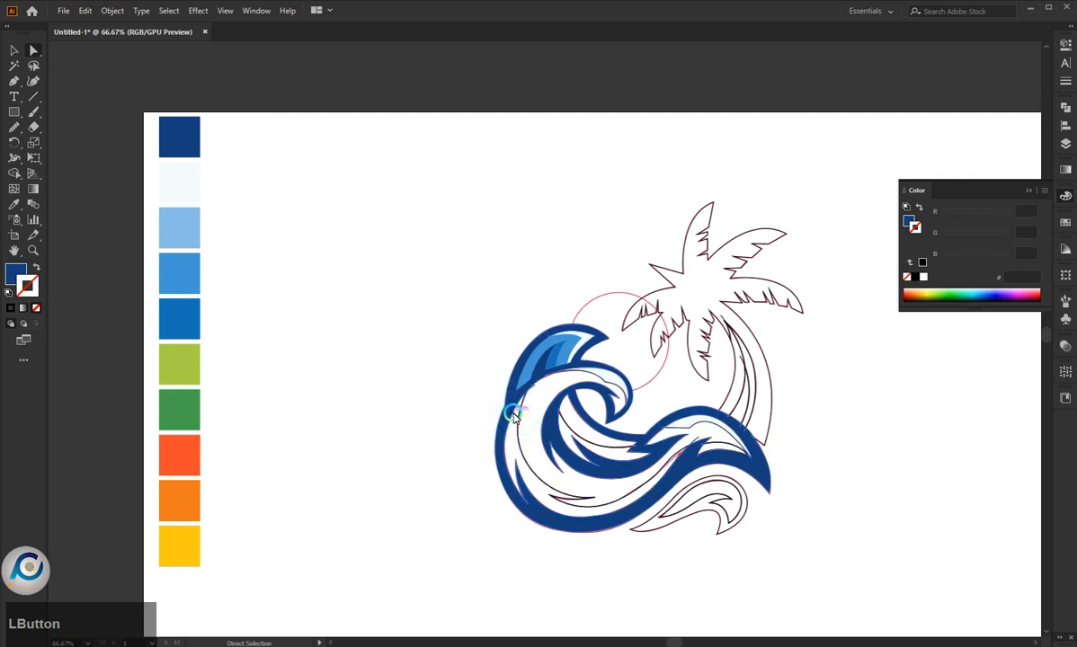
{"action": "left_click", "coordinate": [517, 441]}
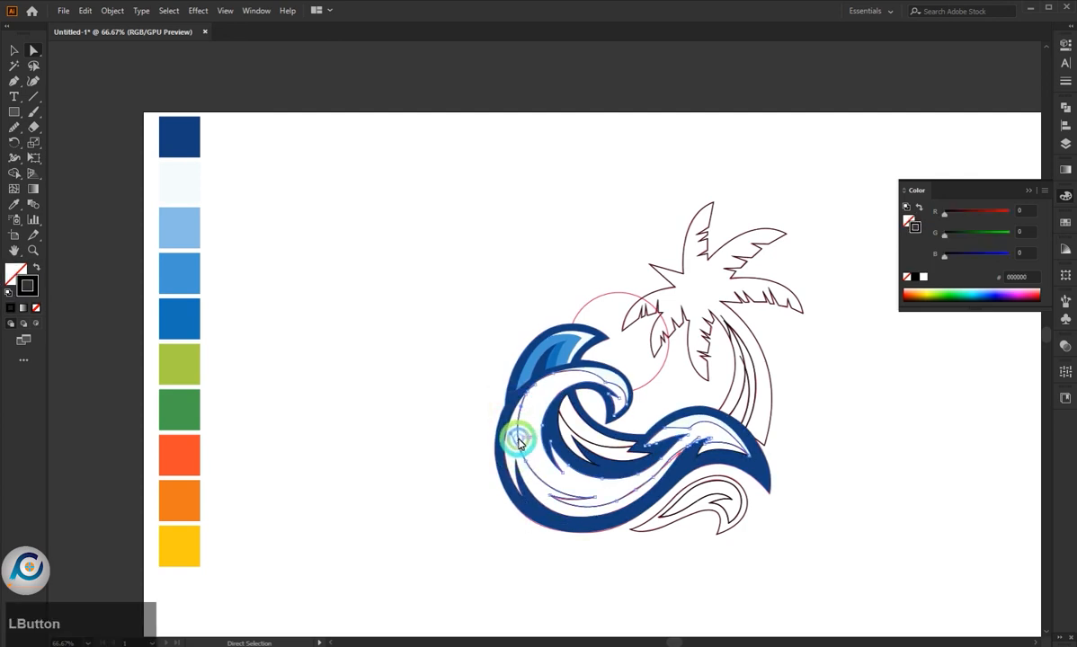
{"action": "left_click", "coordinate": [418, 394]}
{"action": "left_click", "coordinate": [526, 385]}
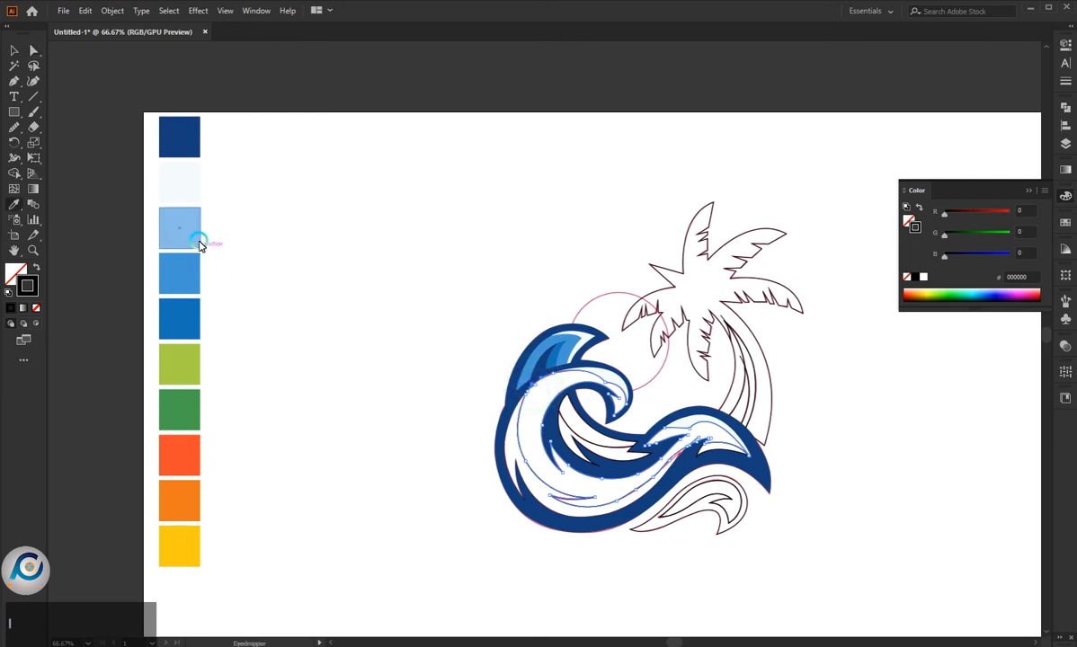
{"action": "left_click", "coordinate": [195, 274]}
{"action": "key", "text": "a"}
- Fill the upper band inside the wave's hollow with the medium blue palette colour
{"action": "left_click", "coordinate": [374, 398]}
{"action": "left_click", "coordinate": [510, 417]}
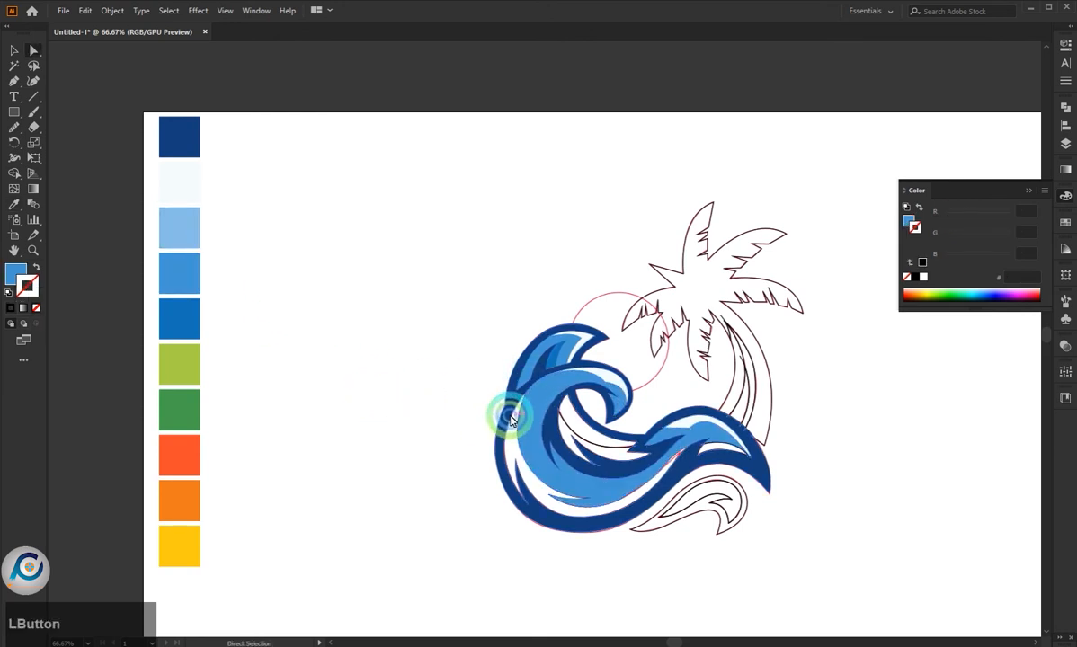
{"action": "left_click", "coordinate": [557, 409]}
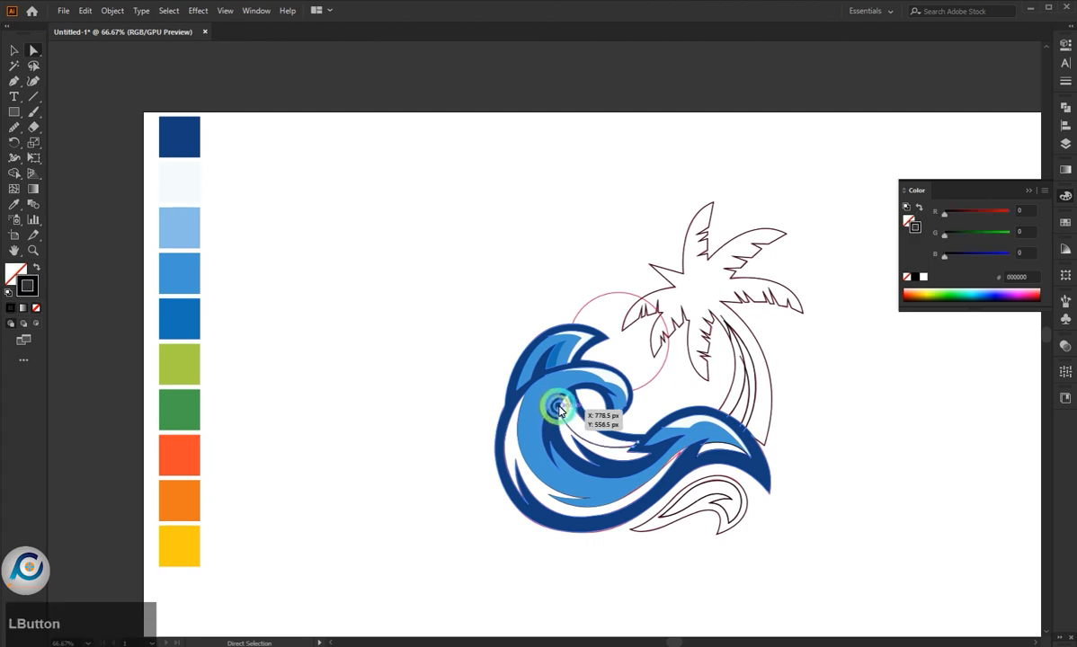
{"action": "key", "text": "i"}
{"action": "left_click", "coordinate": [188, 232]}
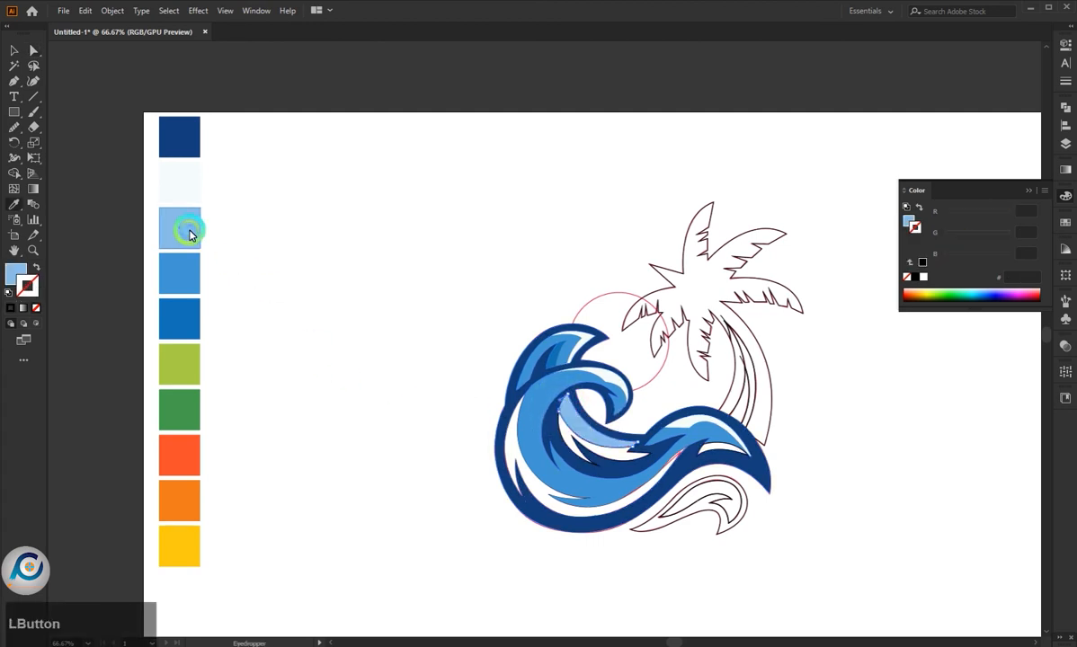
{"action": "left_click", "coordinate": [196, 274]}
{"action": "key", "text": "a"}
- Fill the lower band inside the wave's hollow with the strong blue palette colour
{"action": "left_click", "coordinate": [388, 370]}
{"action": "left_click", "coordinate": [558, 435]}
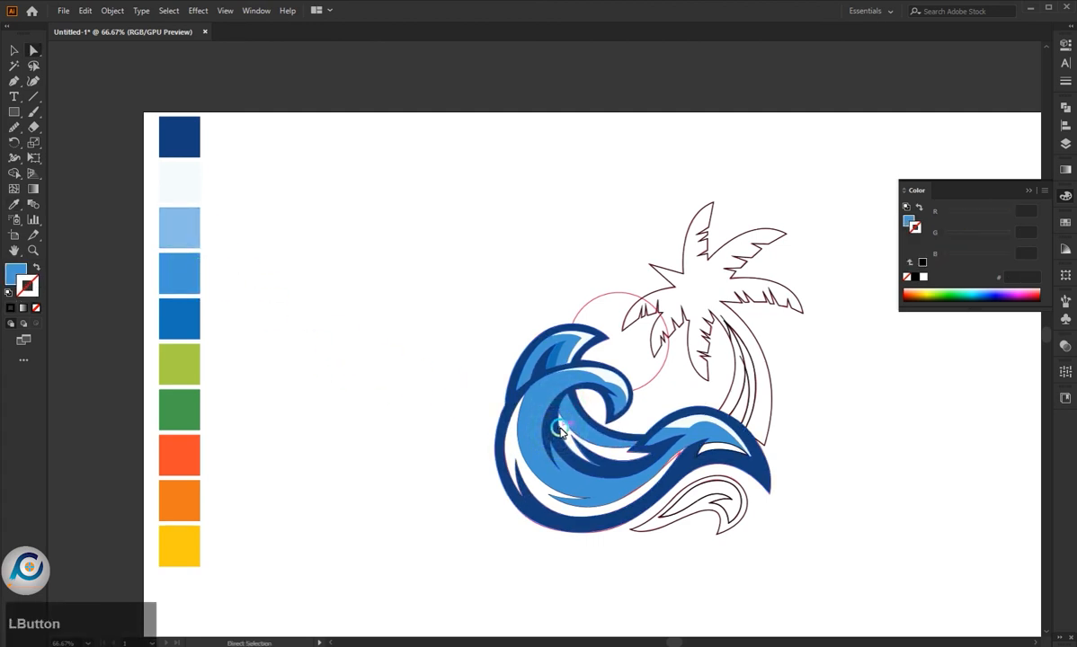
{"action": "left_click", "coordinate": [179, 319]}
{"action": "left_click", "coordinate": [346, 391]}
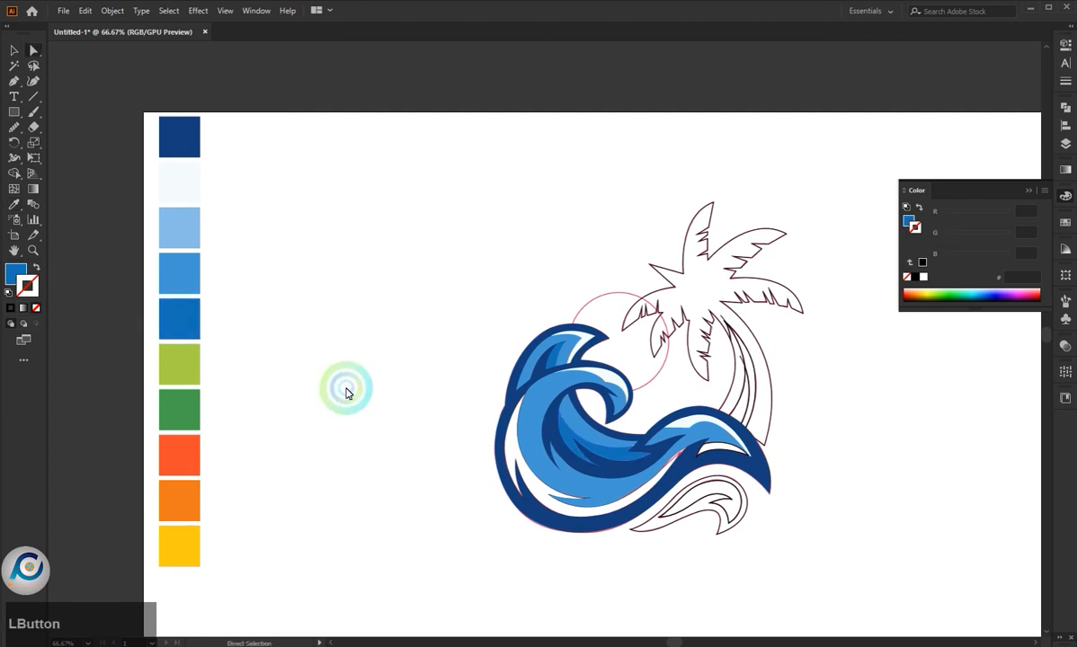
- Fill the unfilled shape beneath the right-hand swell with the strong blue palette colour
{"action": "left_click", "coordinate": [681, 434]}
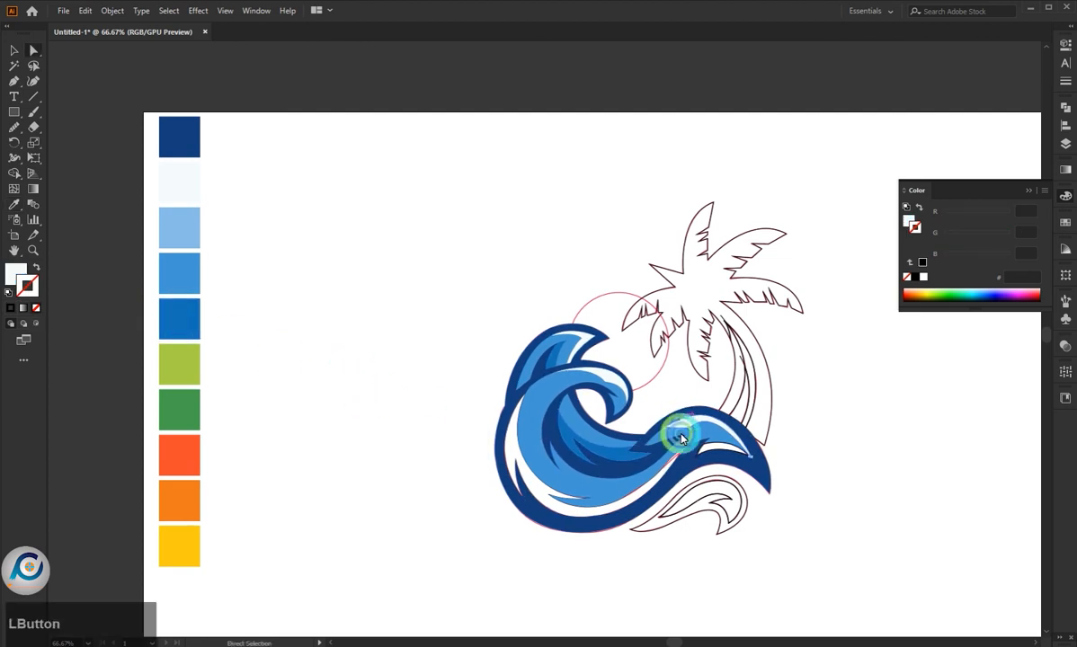
{"action": "left_click", "coordinate": [787, 523]}
{"action": "left_click", "coordinate": [718, 453]}
{"action": "left_click", "coordinate": [179, 315]}
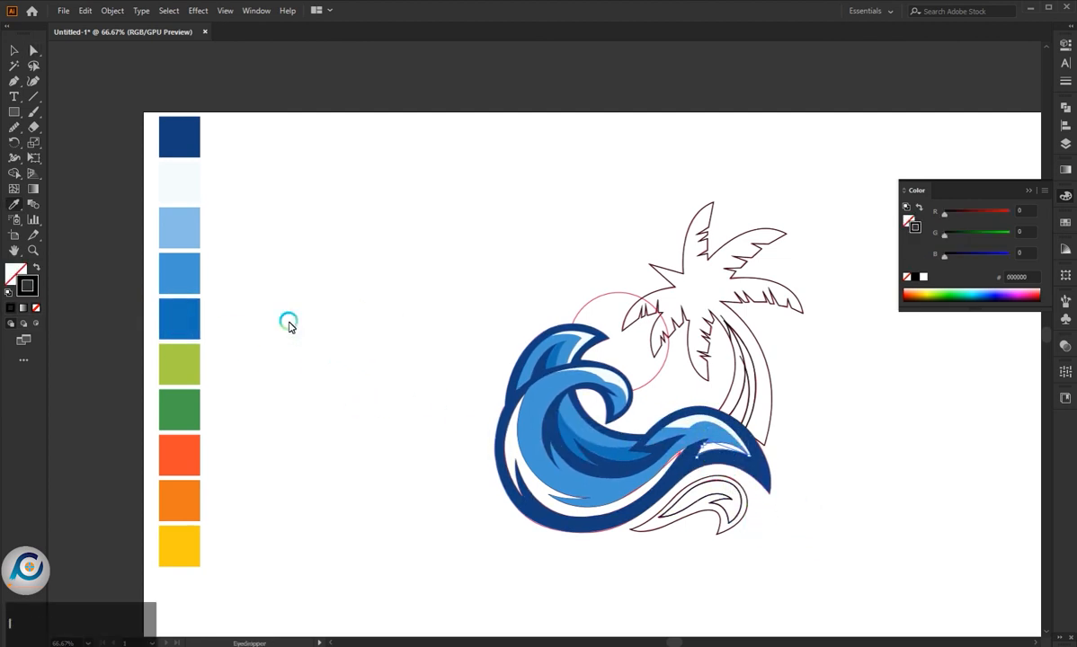
{"action": "left_click", "coordinate": [341, 386]}
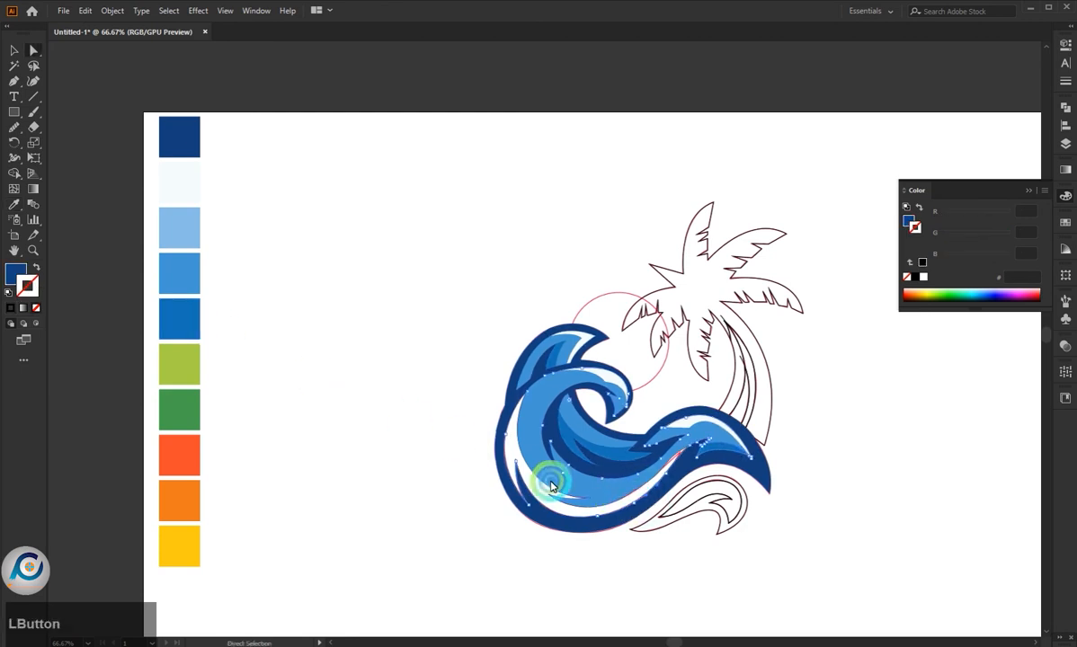
- Select the whole artwork and turn the empty band along the wave's outer curve into its own shape with Shape Builder
{"action": "left_click", "coordinate": [512, 456]}
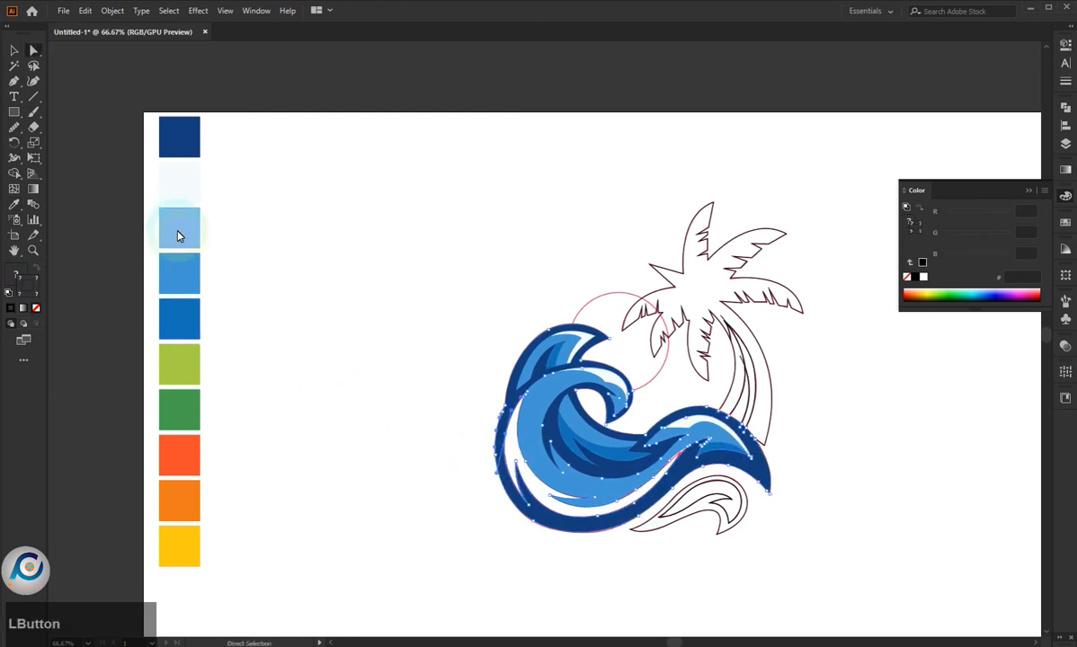
{"action": "left_click_drag", "start_coordinate": [341, 346], "coordinate": [796, 620]}
{"action": "left_click", "coordinate": [12, 191]}
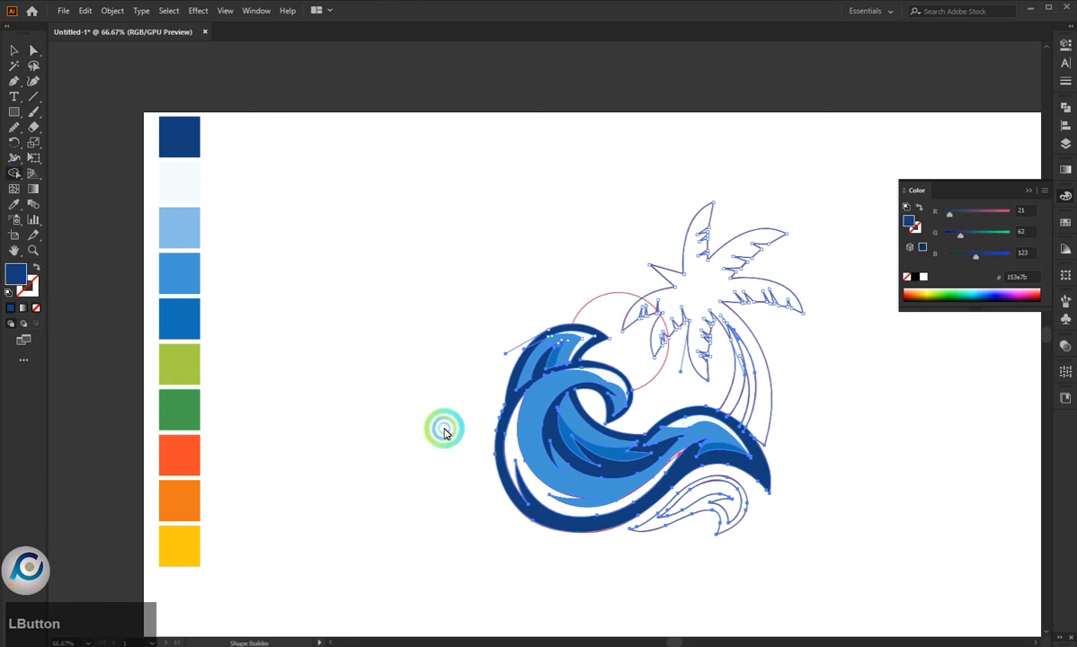
{"action": "left_click", "coordinate": [514, 457]}
{"action": "key", "text": "a"}
{"action": "left_click", "coordinate": [454, 448]}
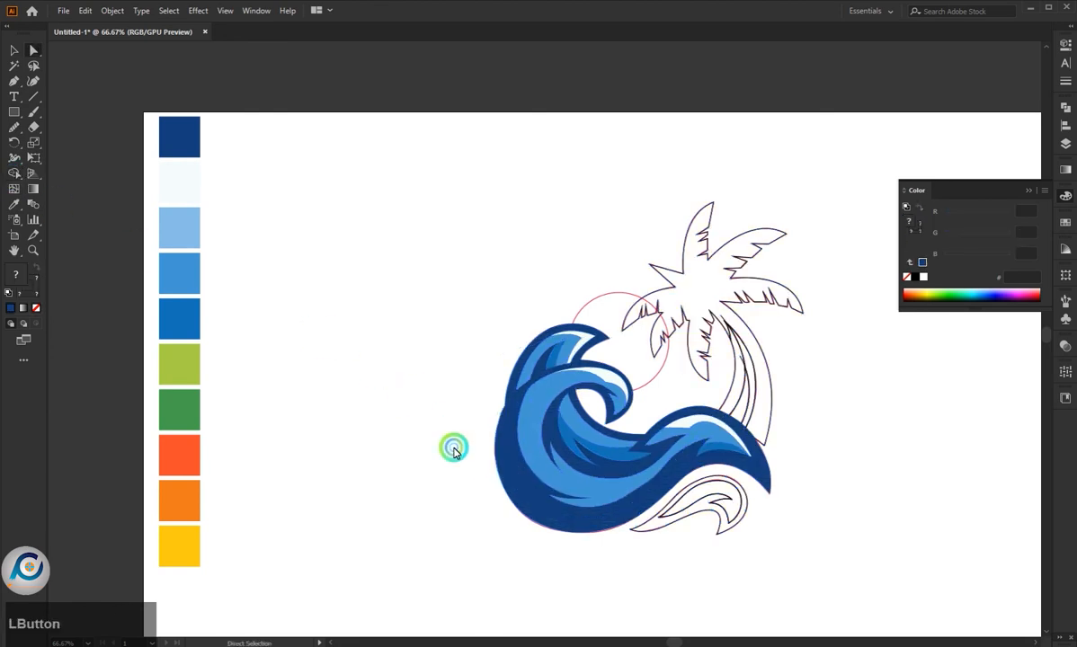
- Fill the new band along the wave's outer curve with the strong blue 1572b8 from the palette
{"action": "left_click", "coordinate": [510, 451]}
{"action": "key", "text": "i"}
{"action": "left_click", "coordinate": [191, 310]}
{"action": "key", "text": "a"}
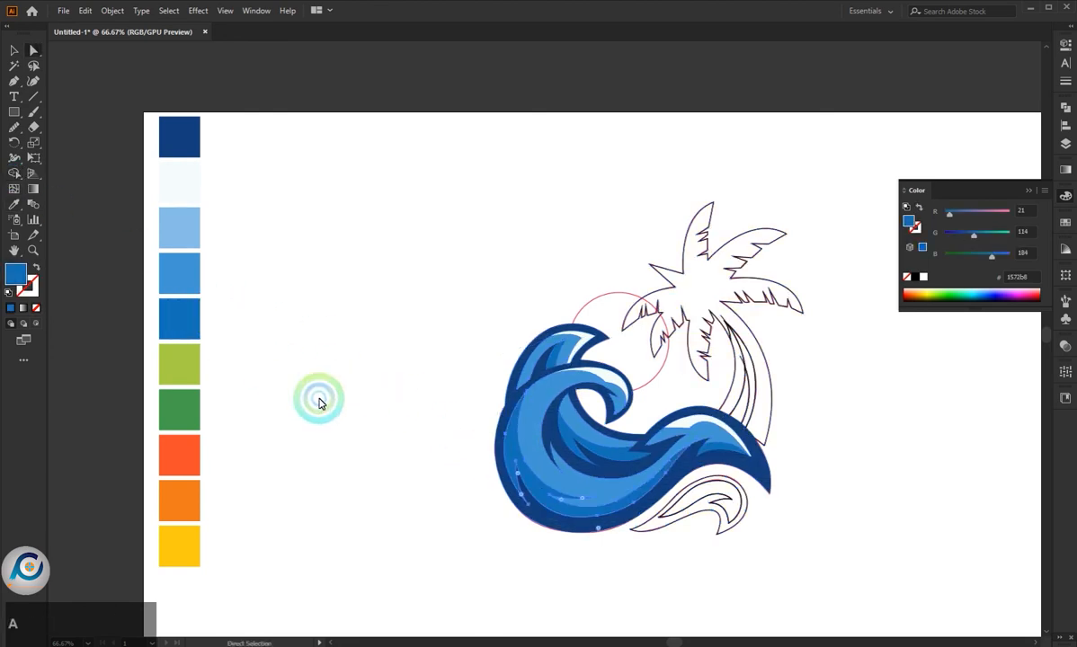
- Fill the outline shape of the small separate wave with strong blue 1572b8 sampled from the large wave's outer band
{"action": "left_click", "coordinate": [360, 414]}
{"action": "left_click", "coordinate": [663, 429]}
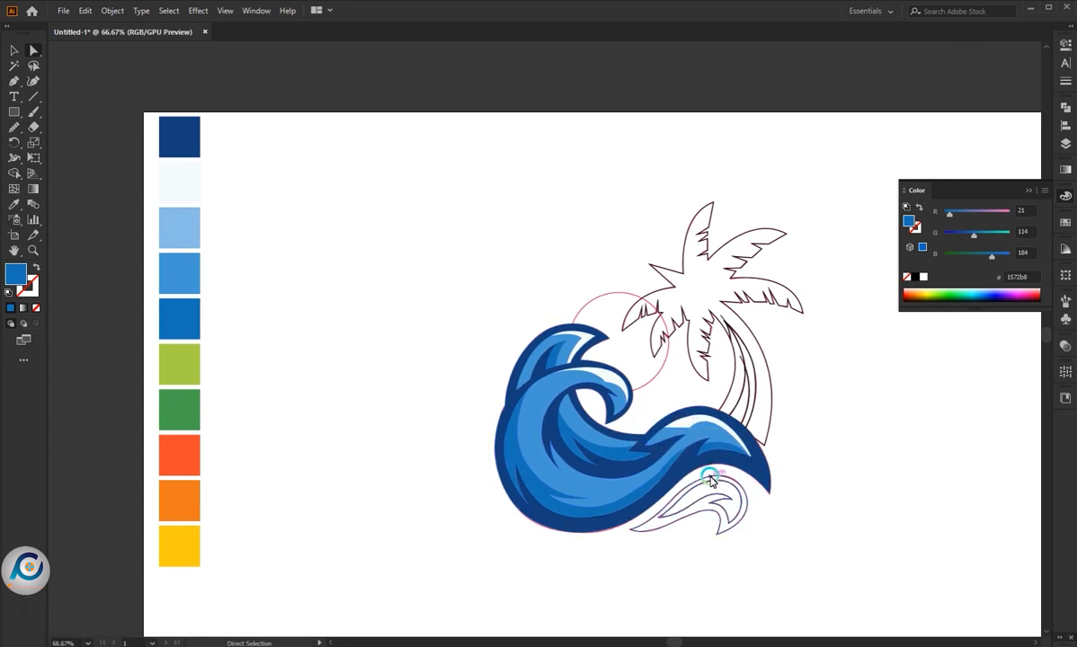
{"action": "left_click", "coordinate": [645, 534]}
{"action": "key", "text": "i"}
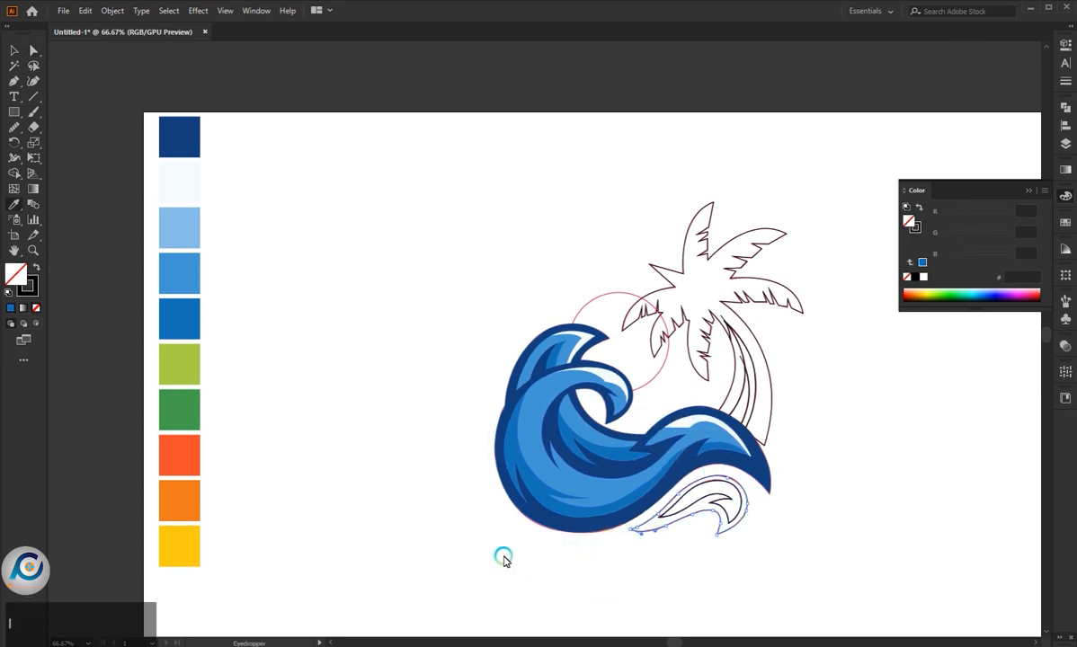
{"action": "left_click", "coordinate": [512, 462]}
{"action": "key", "text": "a"}
- Fill the inner shape of the small separate wave with medium blue 4397d3 sampled from the large wave's body
{"action": "left_click", "coordinate": [705, 506]}
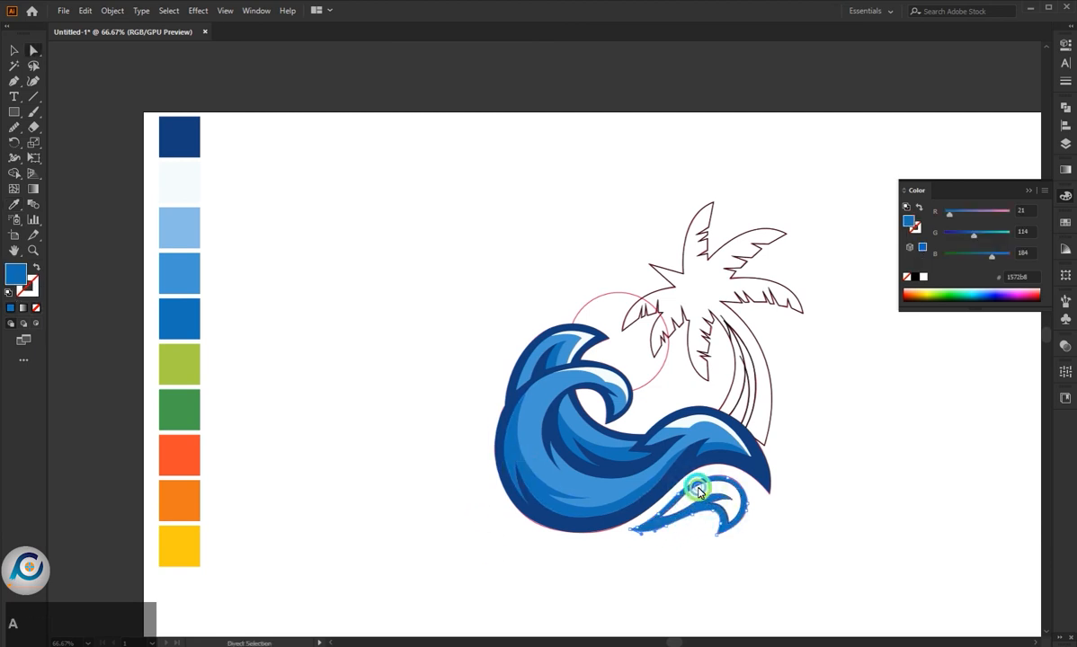
{"action": "key", "text": "i"}
{"action": "left_click", "coordinate": [526, 459]}
{"action": "key", "text": "a"}
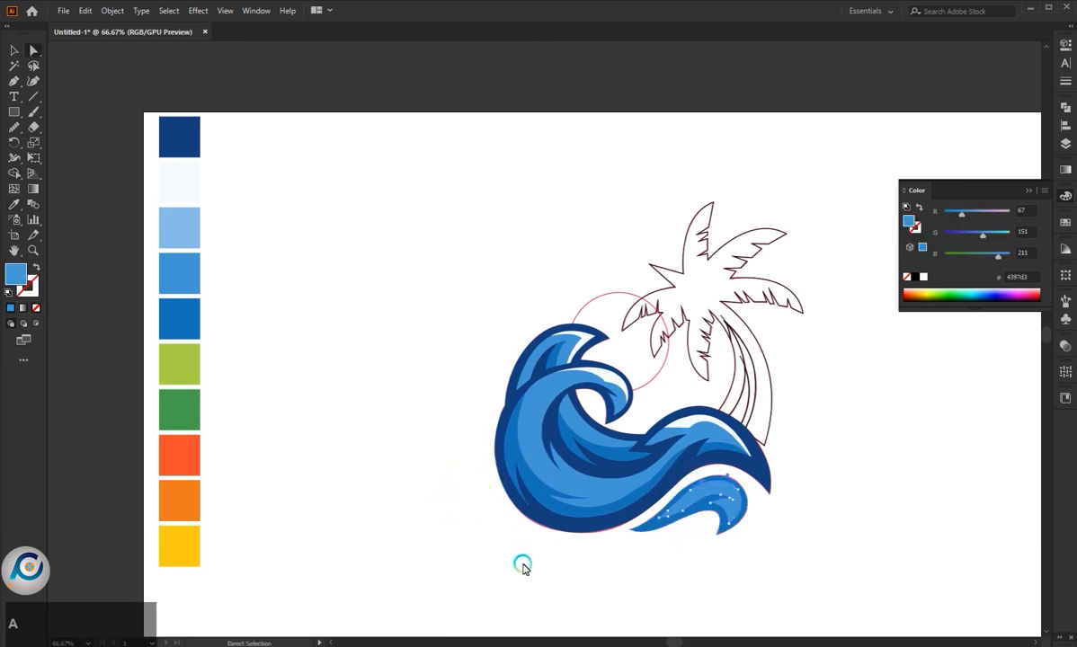
{"action": "left_click", "coordinate": [712, 490]}
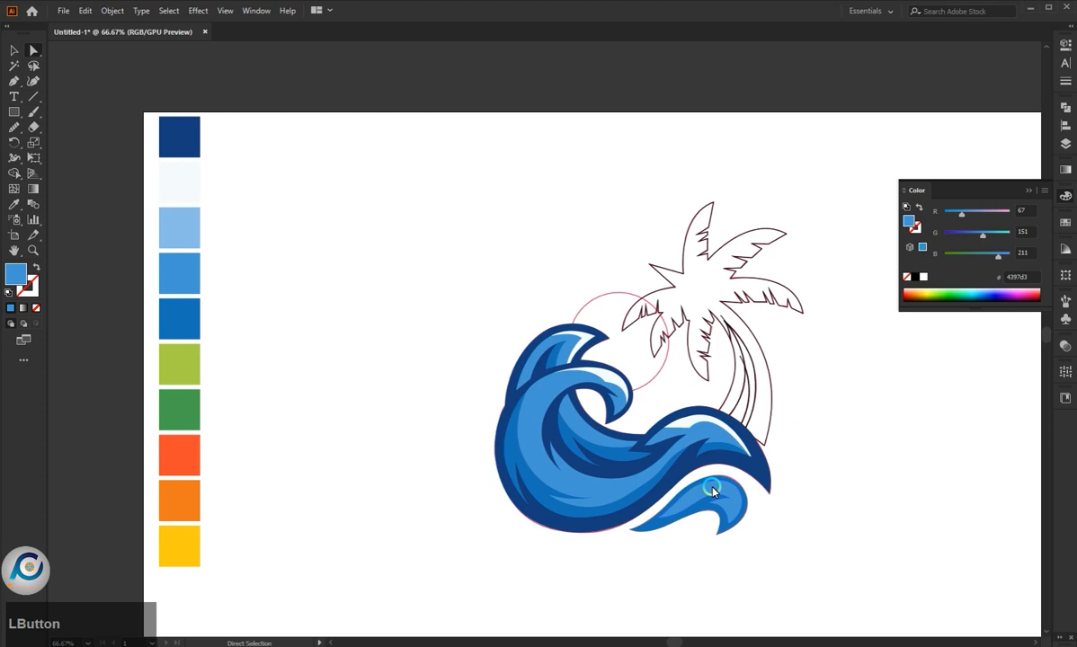
- Fill the palm tree silhouette, including its fronds and trunk, with dark blue 153e7b from the palette
{"action": "left_click", "coordinate": [721, 330]}
{"action": "left_click", "coordinate": [758, 344]}
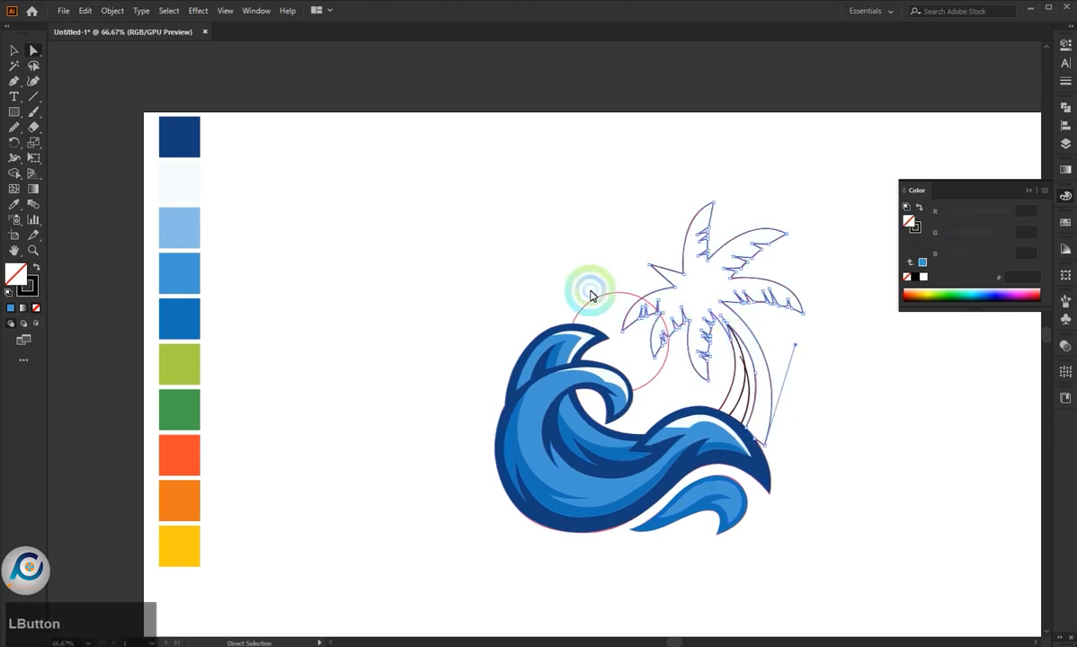
{"action": "key", "text": "i"}
{"action": "left_click", "coordinate": [168, 132]}
{"action": "key", "text": "a"}
{"action": "left_click", "coordinate": [691, 283]}
- Fill the inner stripe of the palm trunk with light green a8ce47 from the palette
{"action": "left_click", "coordinate": [733, 362]}
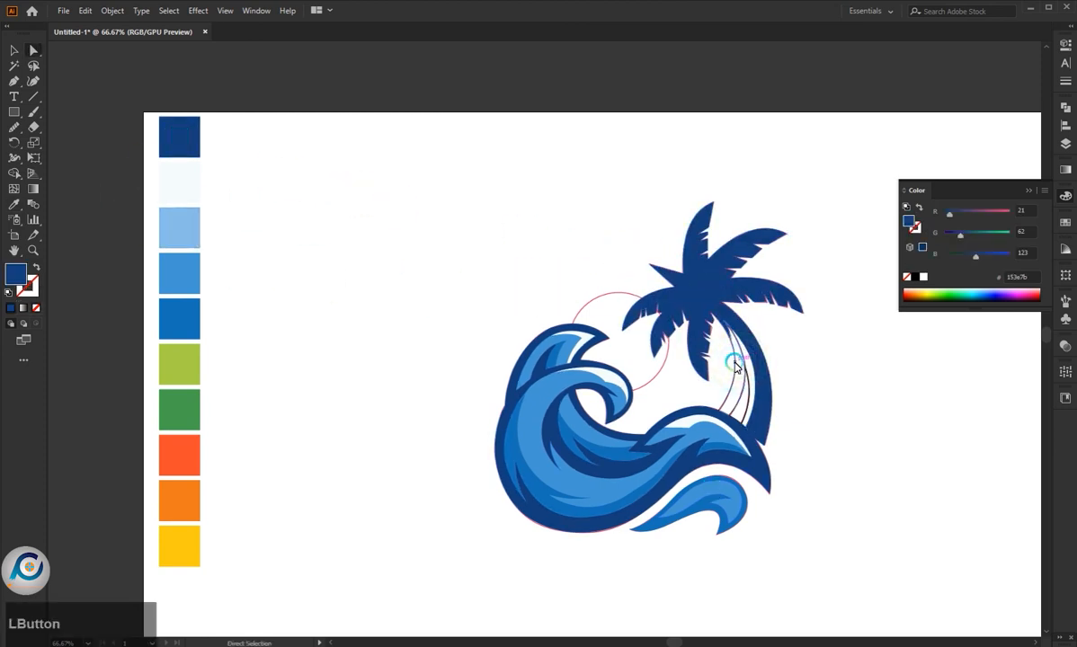
{"action": "key", "text": "i"}
{"action": "left_click", "coordinate": [194, 364]}
{"action": "key", "text": "a"}
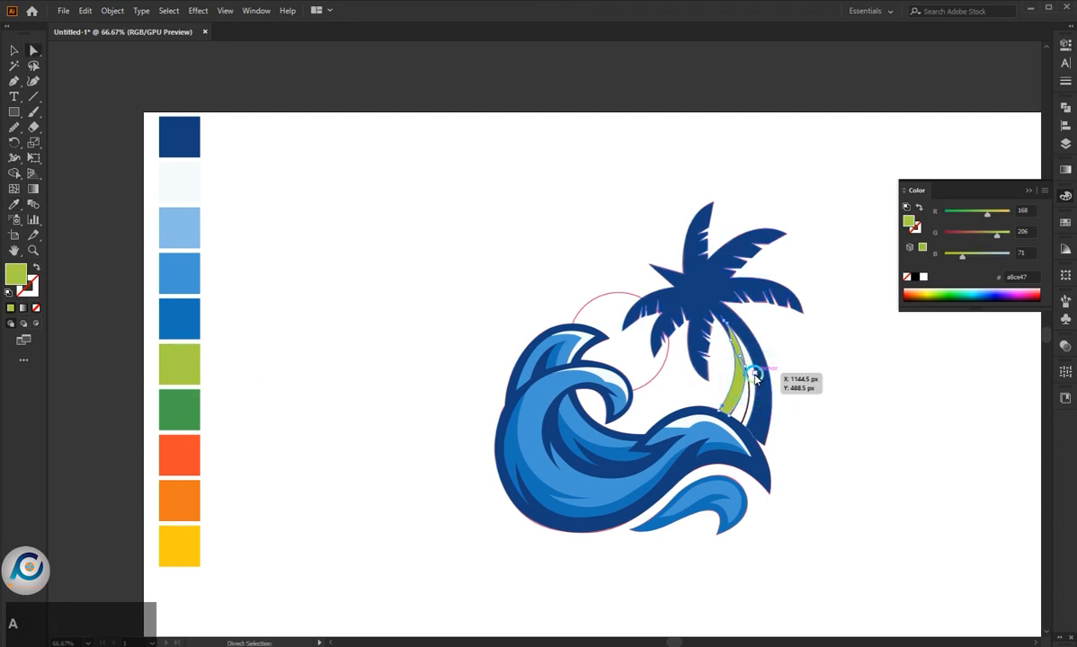
- Fill the narrow second stripe of the palm trunk with green 46a14f from the palette
{"action": "left_click", "coordinate": [771, 380]}
{"action": "key", "text": "i"}
{"action": "left_click", "coordinate": [185, 404]}
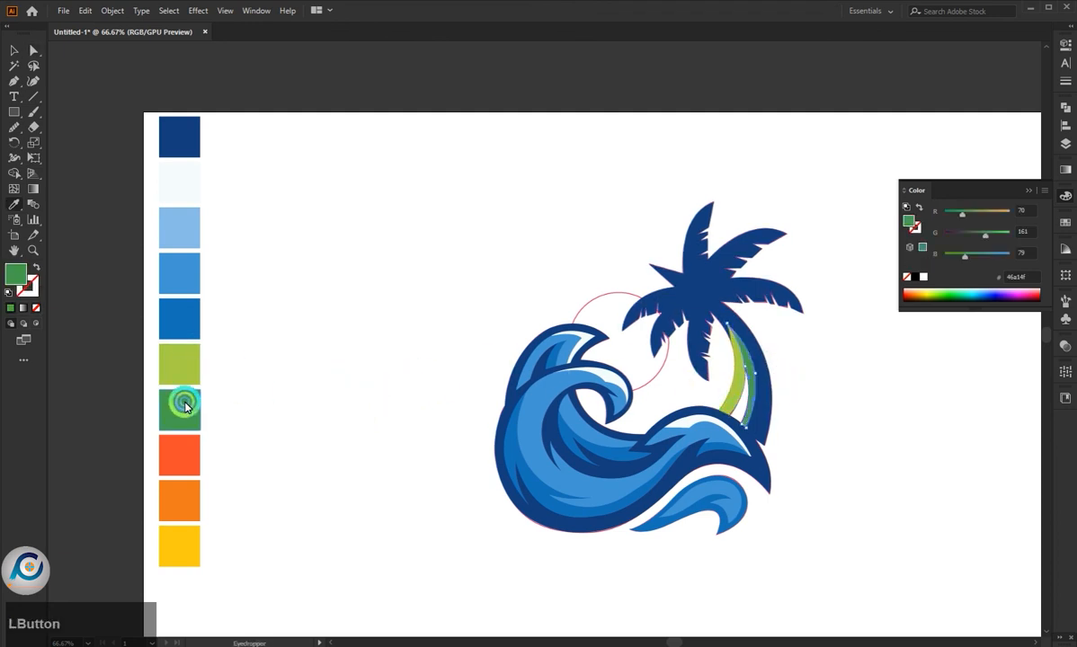
{"action": "key", "text": "a"}
{"action": "left_click", "coordinate": [764, 409]}
- Fill the empty sliver between the two green trunk stripes with the trunk's dark blue 153e7b
{"action": "left_click", "coordinate": [737, 397]}
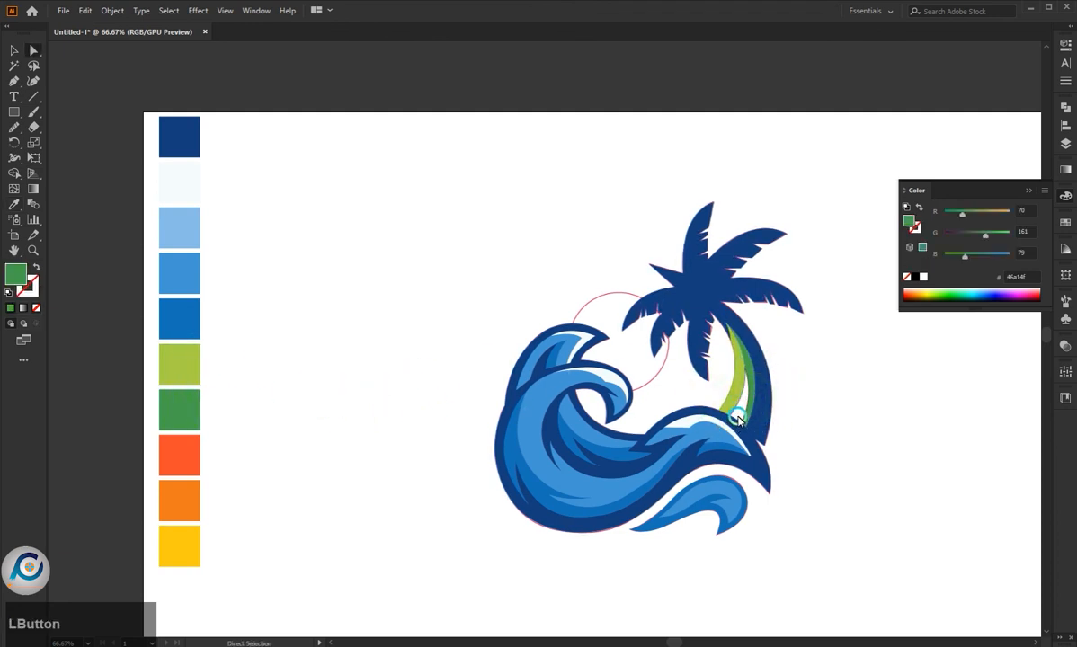
{"action": "left_click", "coordinate": [739, 417]}
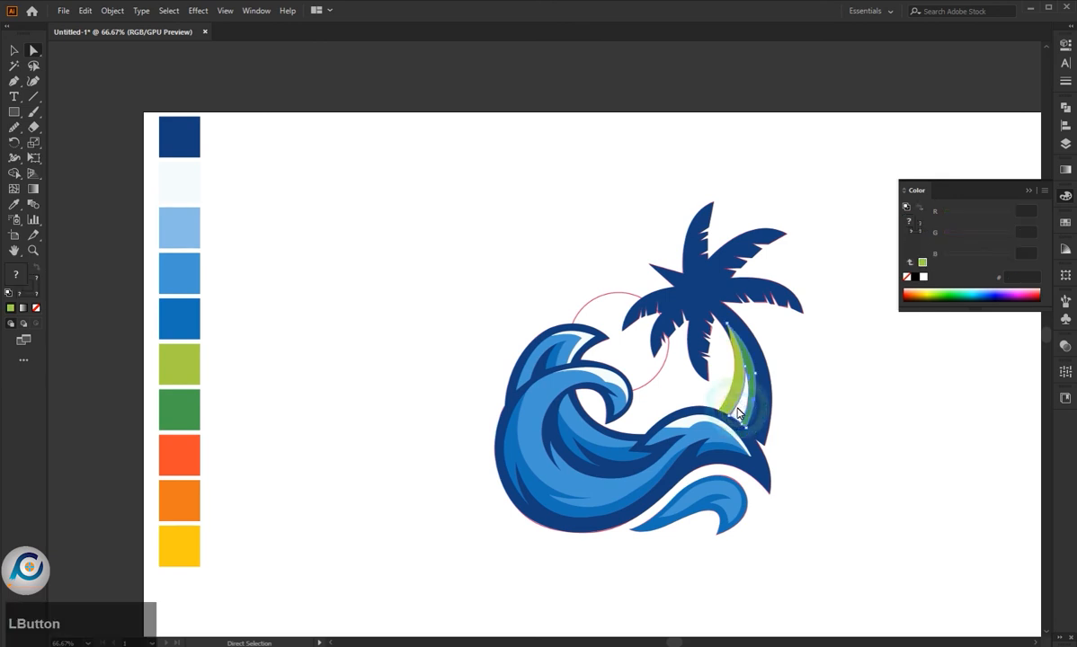
{"action": "left_click", "coordinate": [764, 406]}
{"action": "left_click", "coordinate": [812, 412]}
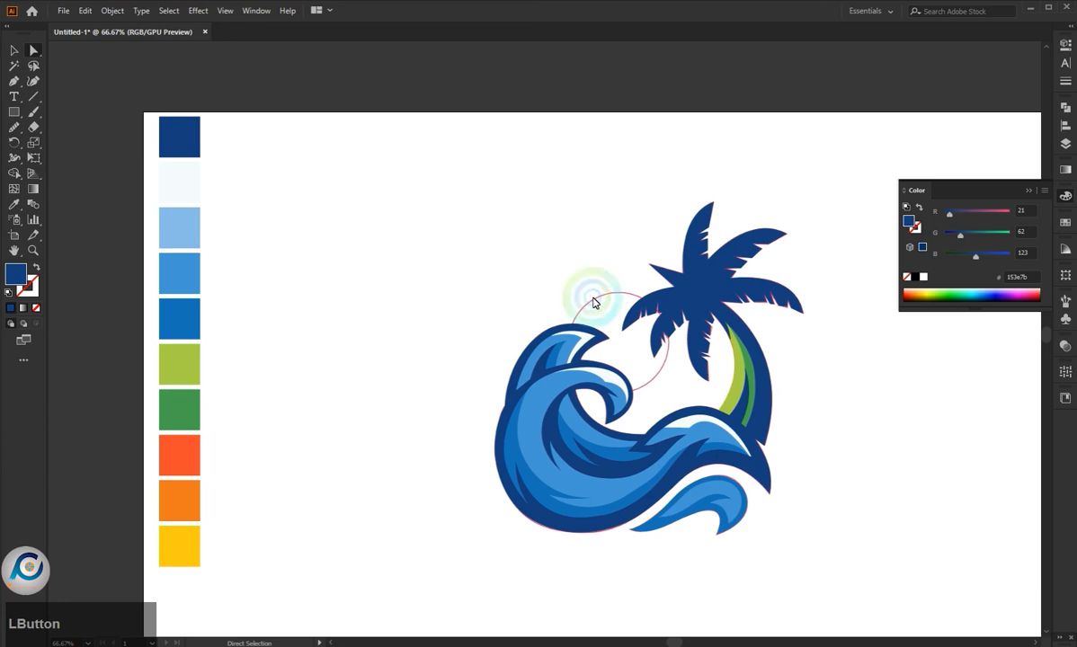
- Draw a circle over the sketched sun with the Ellipse tool and give it a dark blue outline without fill
{"action": "scroll", "coordinate": [446, 339], "scroll_direction": "up", "scroll_amount": 2, "text": "alt"}
{"action": "scroll", "coordinate": [479, 329], "scroll_direction": "down", "scroll_amount": 1, "text": "alt"}
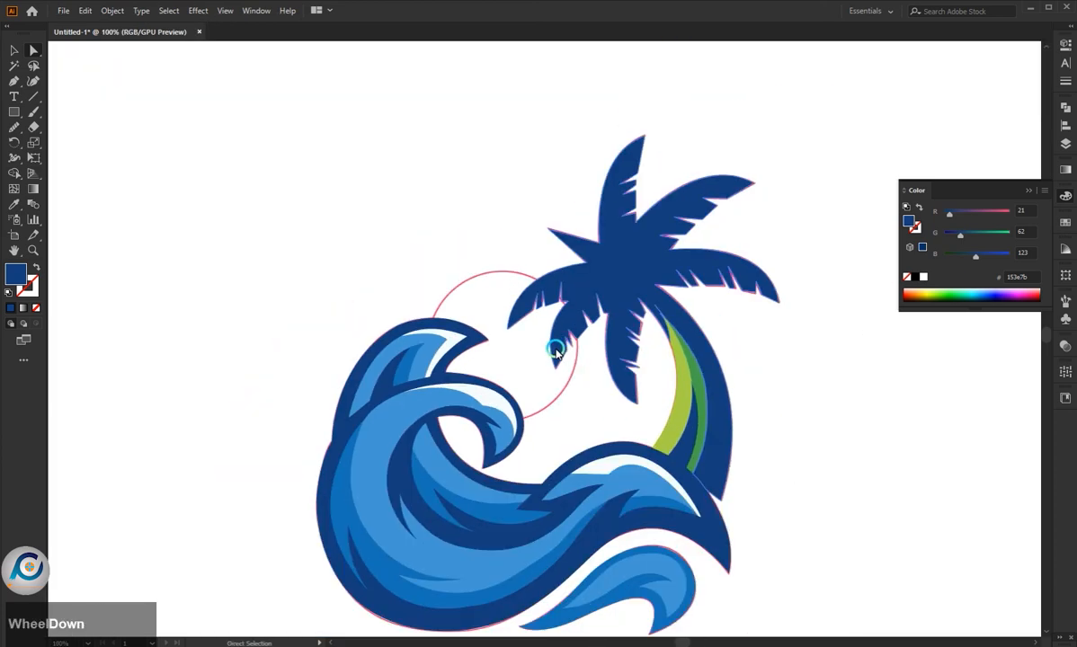
{"action": "scroll", "coordinate": [499, 294], "scroll_direction": "down", "scroll_amount": 1}
{"action": "right_click", "coordinate": [8, 110]}
{"action": "left_click", "coordinate": [63, 143]}
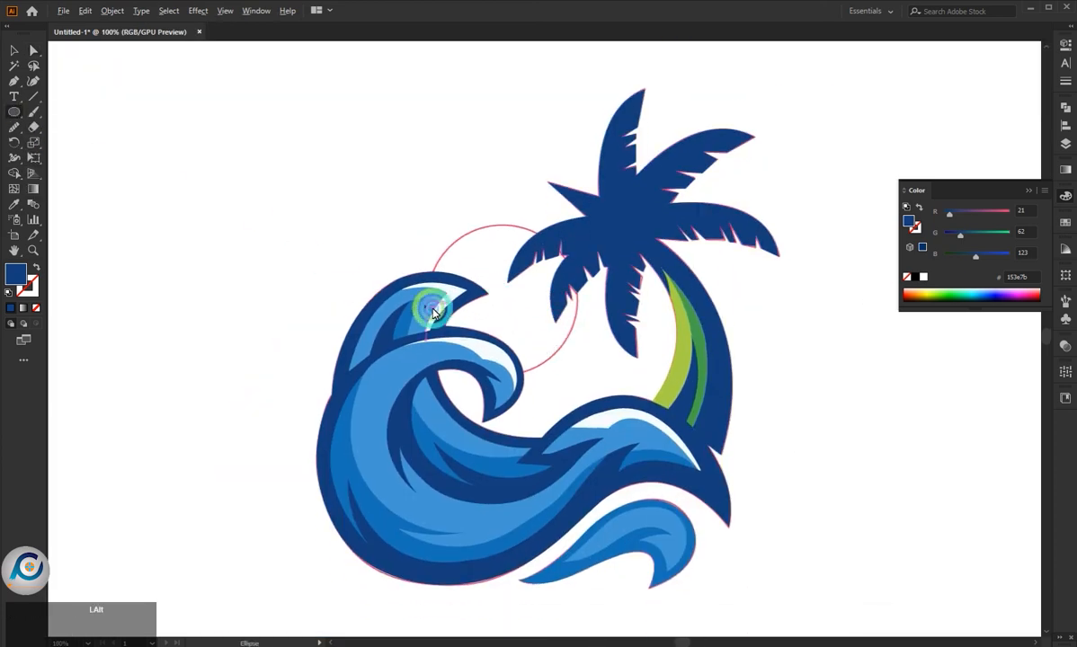
{"action": "scroll", "coordinate": [547, 306], "scroll_direction": "up", "scroll_amount": 1, "text": "alt"}
{"action": "left_click_drag", "start_coordinate": [541, 302], "coordinate": [597, 408]}
{"action": "left_click_drag", "start_coordinate": [546, 302], "coordinate": [539, 297]}
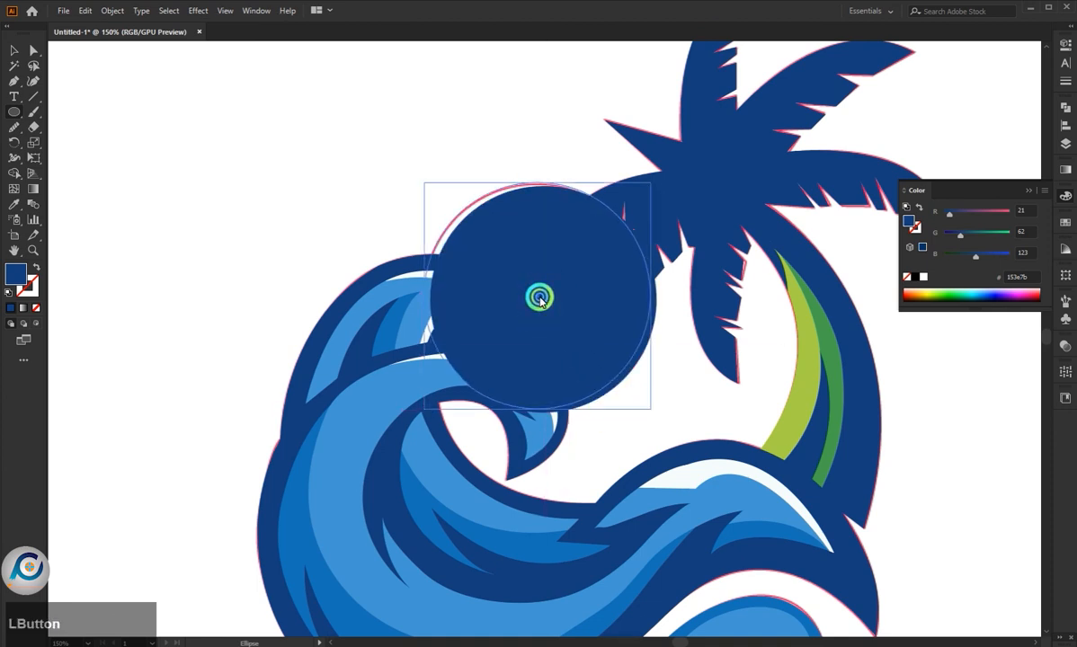
{"action": "left_click", "coordinate": [31, 291]}
{"action": "left_click", "coordinate": [11, 308]}
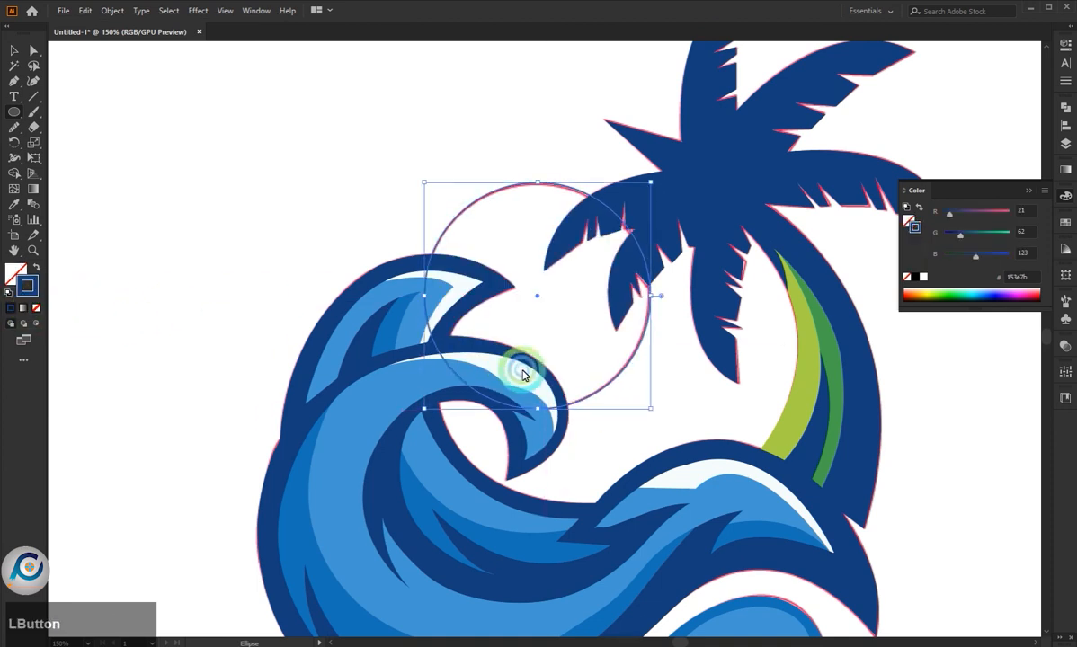
- Duplicate the sun circle twice, one copy about 12.5 px right and 15.5 px down, the other up and to the left
{"action": "left_click", "coordinate": [22, 54]}
{"action": "left_click", "coordinate": [161, 151]}
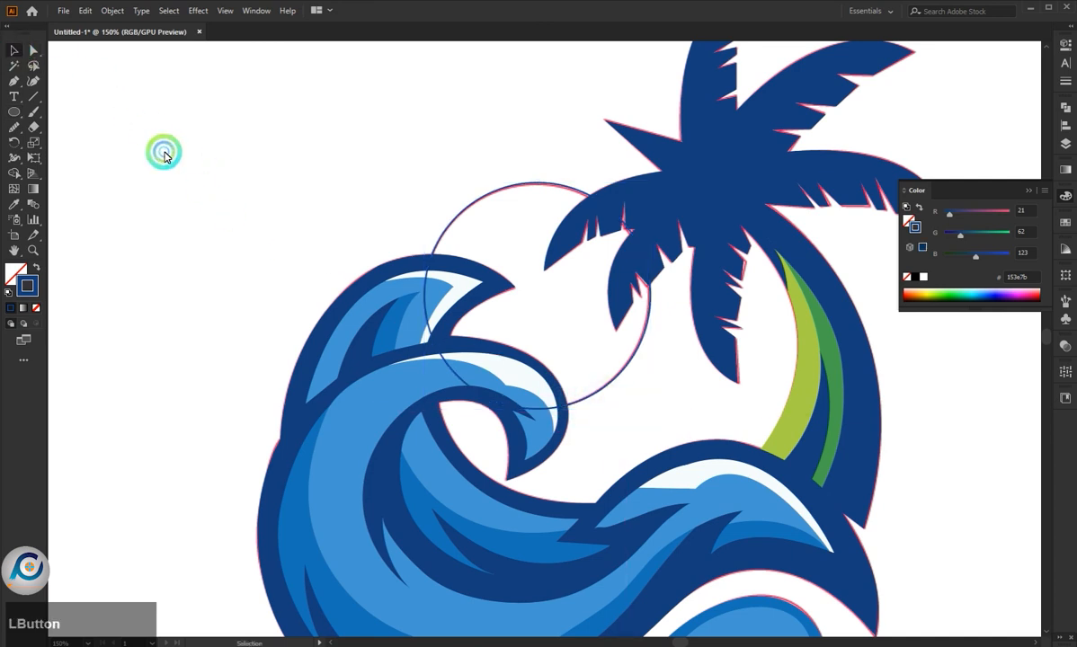
{"action": "left_click_drag", "start_coordinate": [474, 200], "coordinate": [490, 221]}
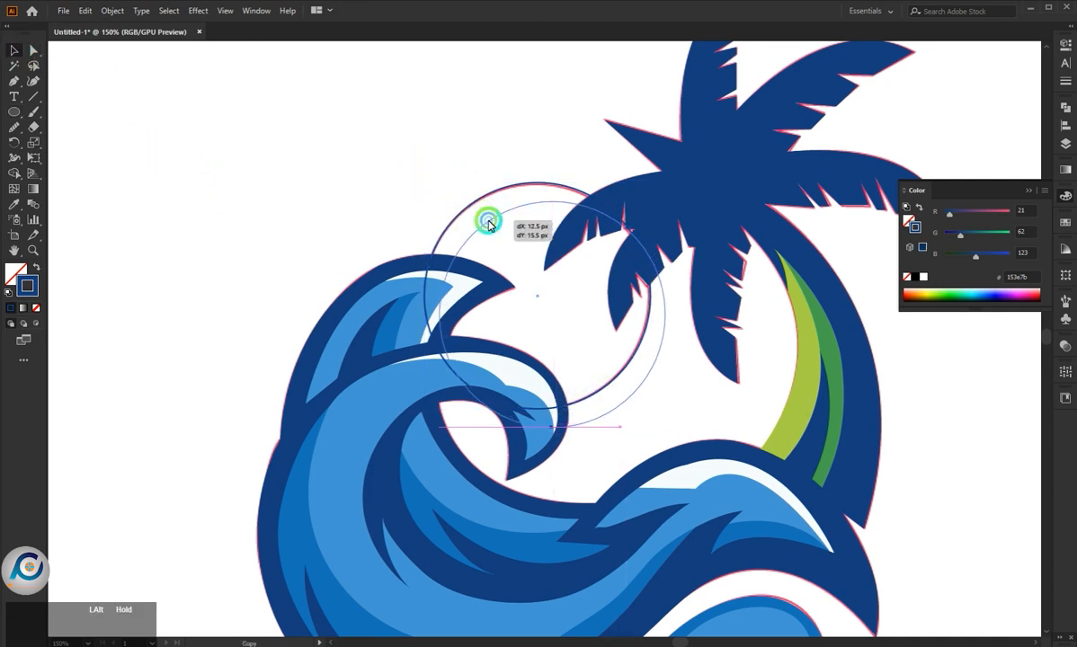
{"action": "left_click_drag", "start_coordinate": [652, 374], "coordinate": [617, 335]}
{"action": "left_click", "coordinate": [482, 129]}
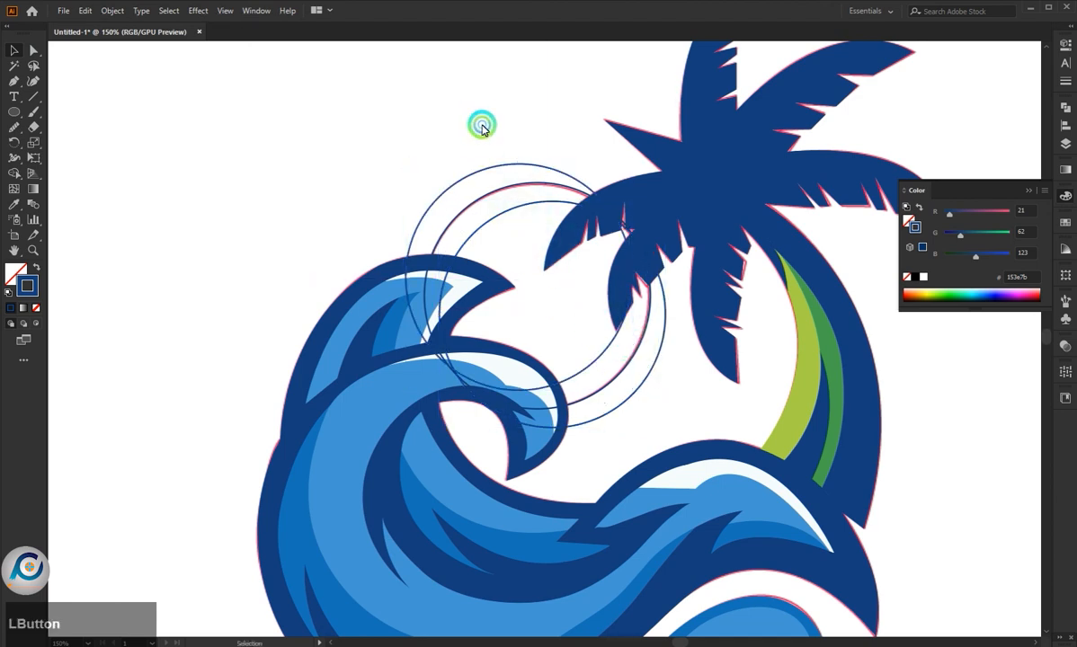
{"action": "left_click_drag", "start_coordinate": [527, 201], "coordinate": [537, 217]}
{"action": "left_click_drag", "start_coordinate": [504, 151], "coordinate": [523, 195]}
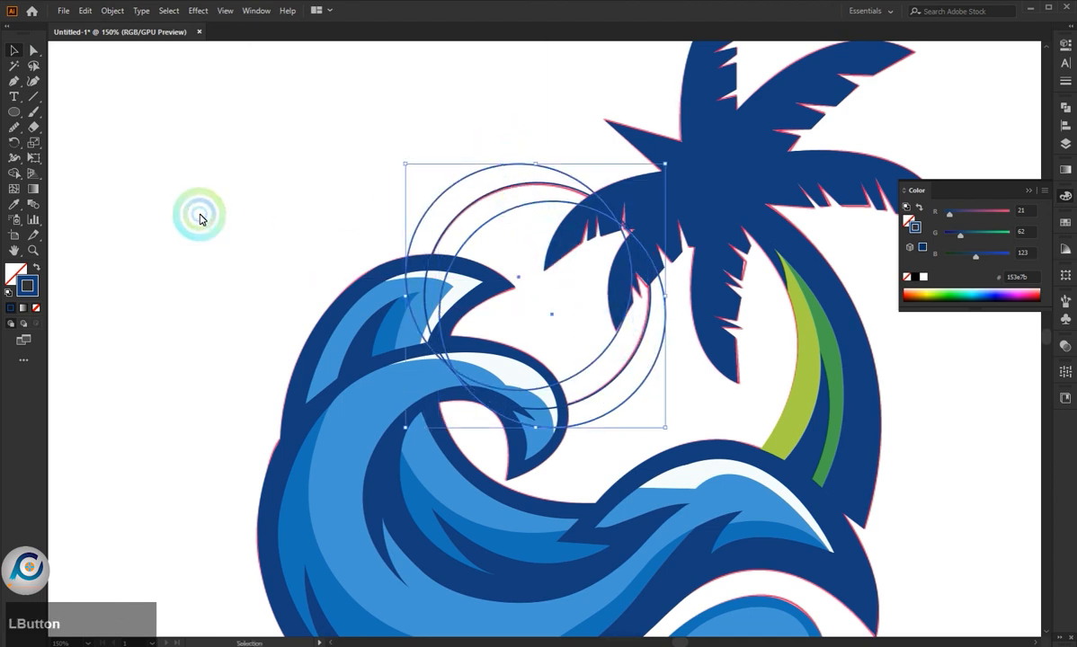
{"action": "left_click", "coordinate": [14, 173]}
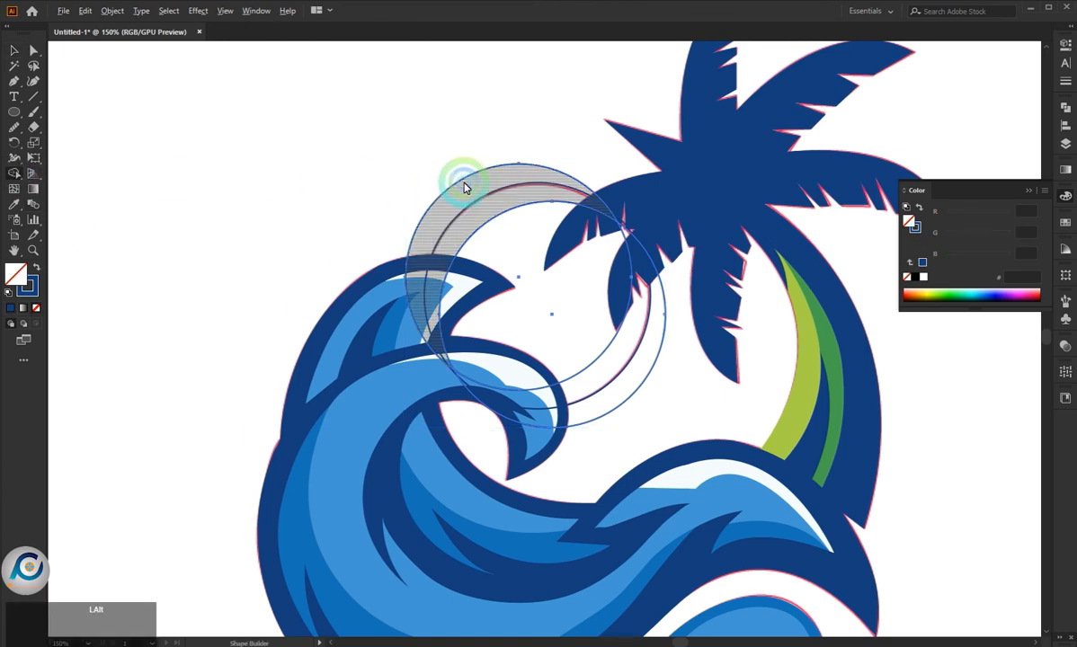
{"action": "left_click", "coordinate": [6, 50]}
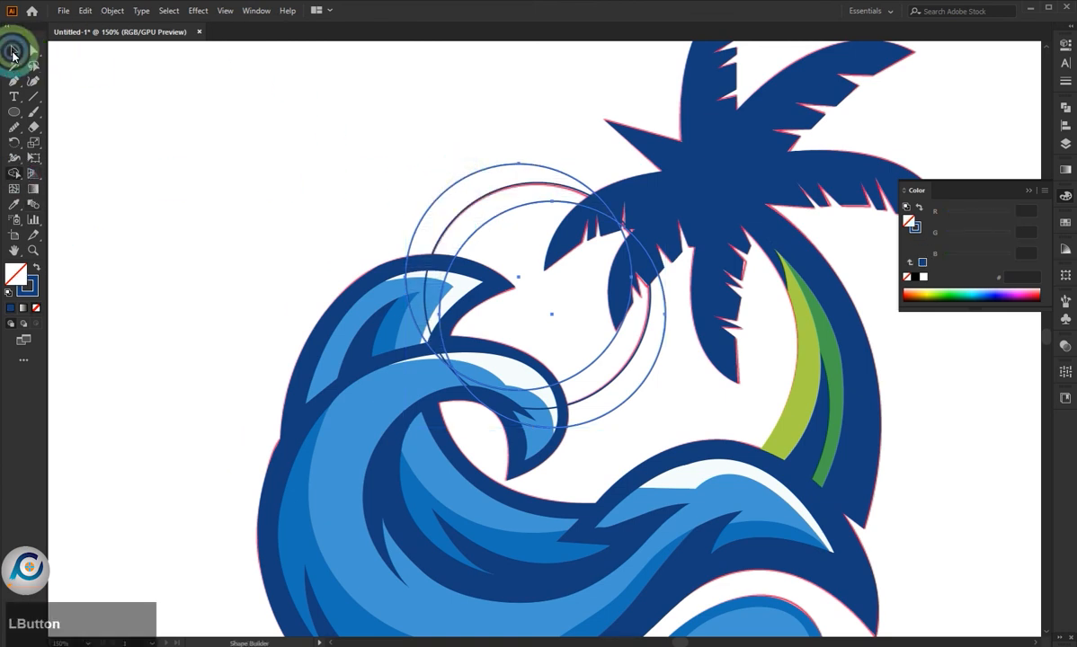
{"action": "left_click", "coordinate": [490, 148]}
{"action": "left_click_drag", "start_coordinate": [536, 219], "coordinate": [538, 221]}
{"action": "left_click", "coordinate": [277, 191]}
- Select all three sun circles and remove the crescents lying outside the original circle with Shape Builder
{"action": "left_click_drag", "start_coordinate": [447, 129], "coordinate": [521, 223]}
{"action": "left_click", "coordinate": [15, 174]}
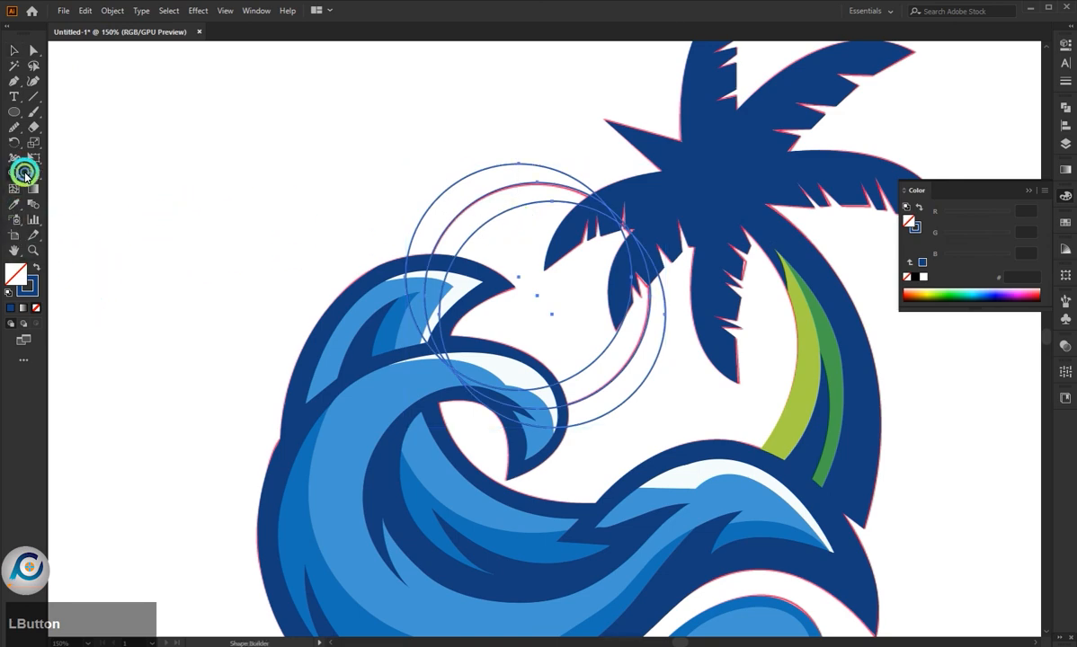
{"action": "left_click", "coordinate": [468, 190], "text": "alt"}
{"action": "left_click", "coordinate": [635, 370], "text": "alt"}
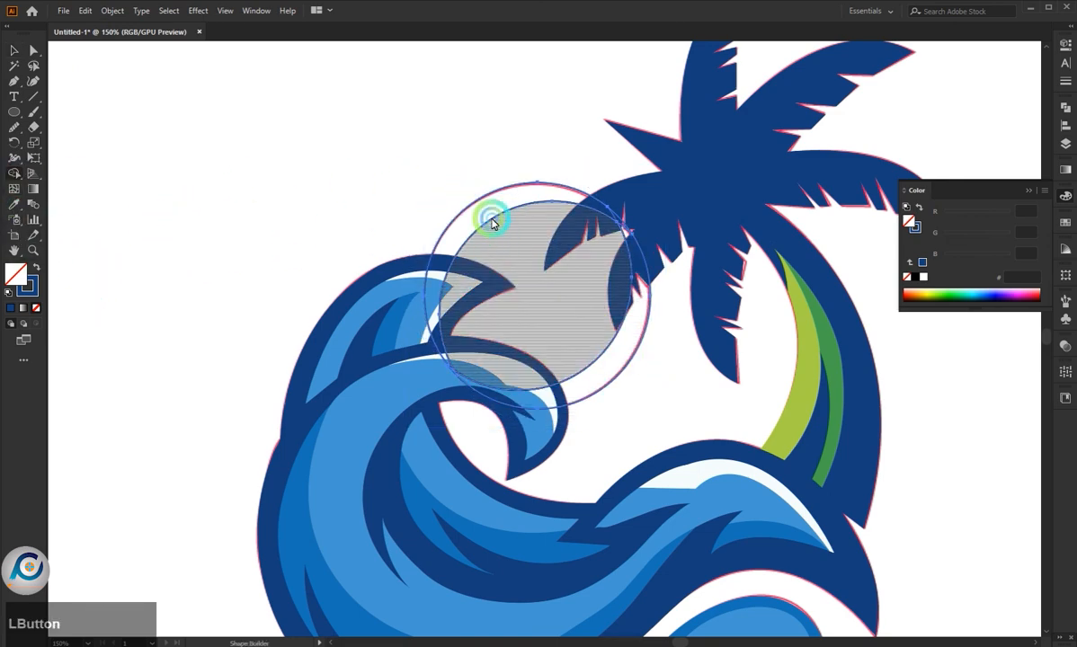
{"action": "scroll", "coordinate": [443, 389], "scroll_direction": "up", "scroll_amount": 4}
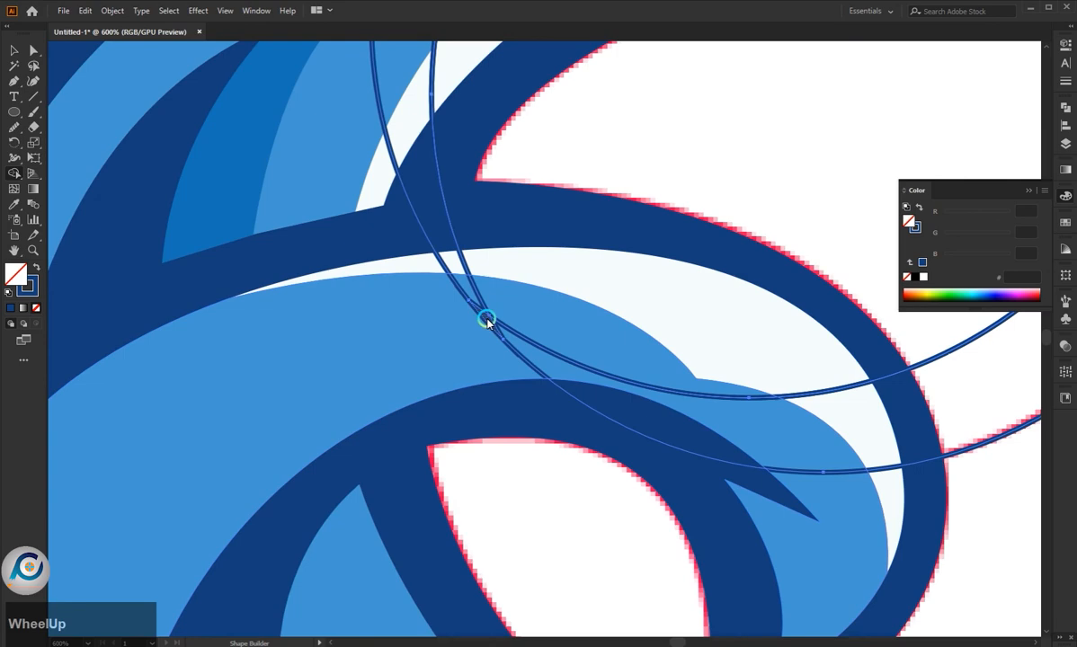
{"action": "mouse_move", "coordinate": [487, 319]}
{"action": "left_mouse_down"}
{"action": "mouse_move", "coordinate": [500, 307]}
{"action": "mouse_move", "coordinate": [497, 320]}
{"action": "left_mouse_up"}
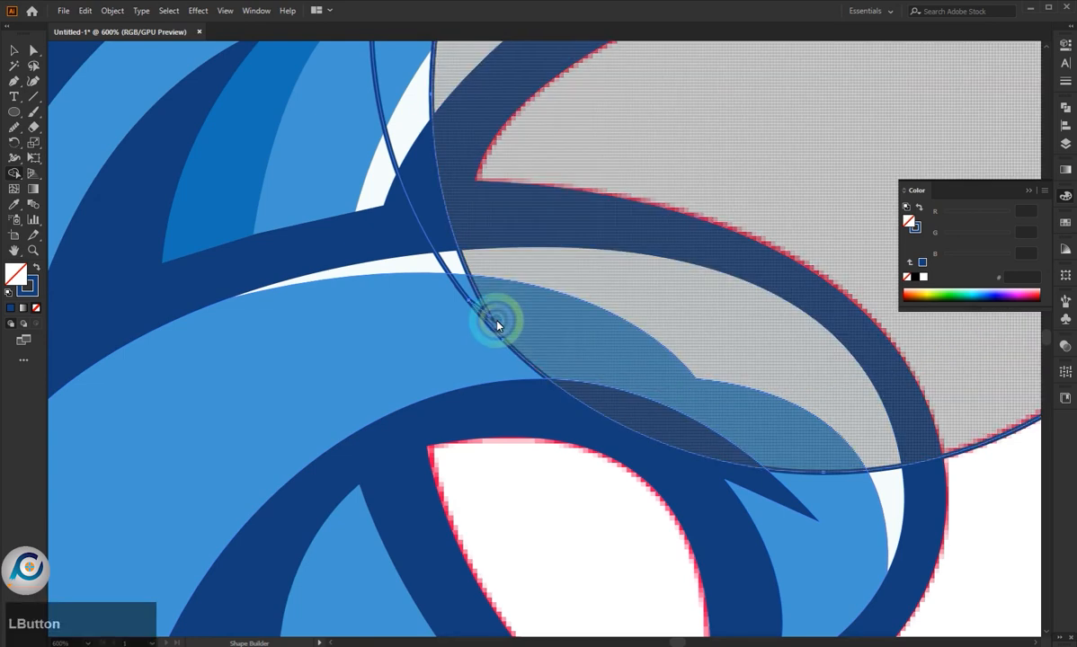
{"action": "key", "text": "ctrl+z"}
- Clean up the tiny slivers where the sun circles cross over the palm frond with Shape Builder
{"action": "scroll", "coordinate": [474, 306], "scroll_direction": "down", "scroll_amount": 4}
{"action": "scroll", "coordinate": [671, 173], "scroll_direction": "up", "scroll_amount": 4}
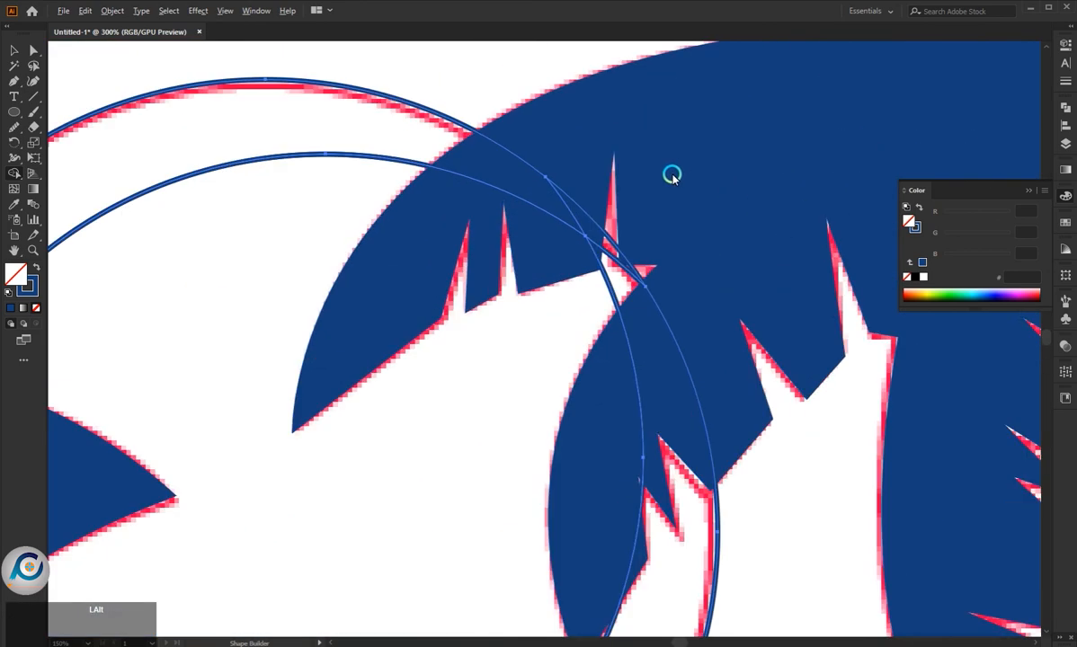
{"action": "left_click_drag", "start_coordinate": [603, 243], "coordinate": [666, 314]}
{"action": "scroll", "coordinate": [695, 272], "scroll_direction": "down", "scroll_amount": 3}
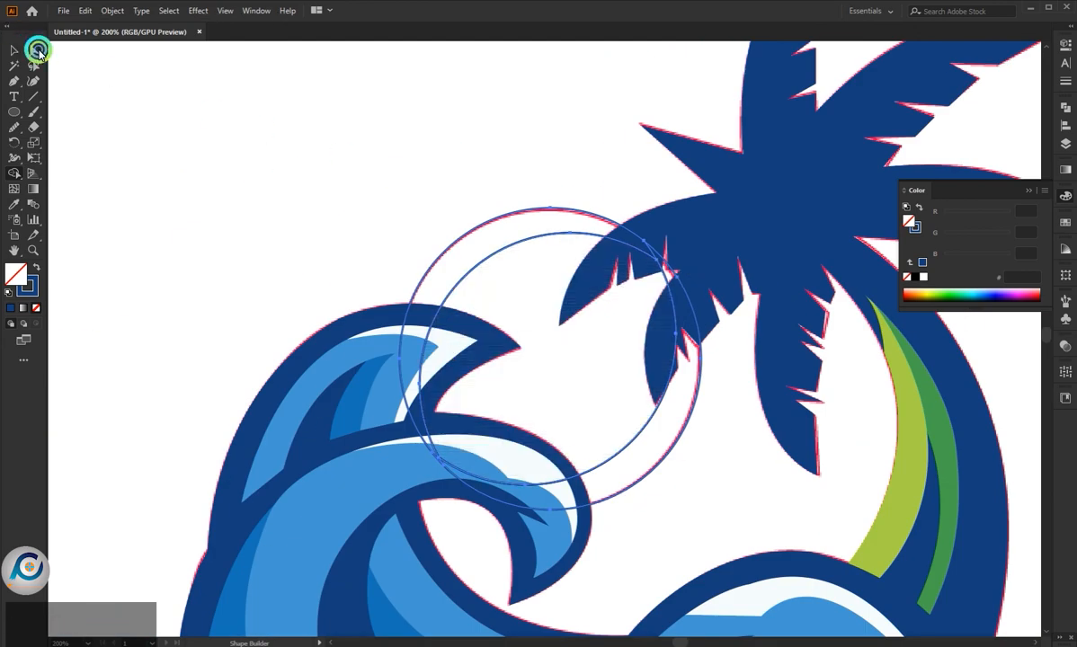
- Fill the upper-left crescent of the sun with yellow from the palette
{"action": "left_click", "coordinate": [38, 52]}
{"action": "scroll", "coordinate": [538, 249], "scroll_direction": "down", "scroll_amount": 3}
{"action": "left_click", "coordinate": [575, 281]}
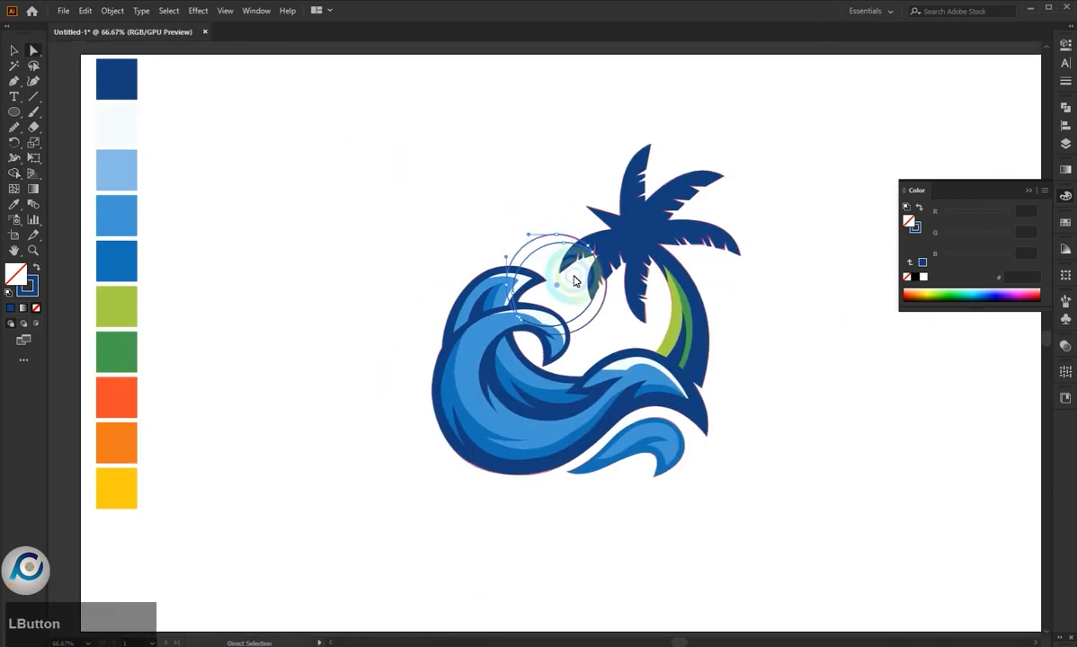
{"action": "key", "text": "i"}
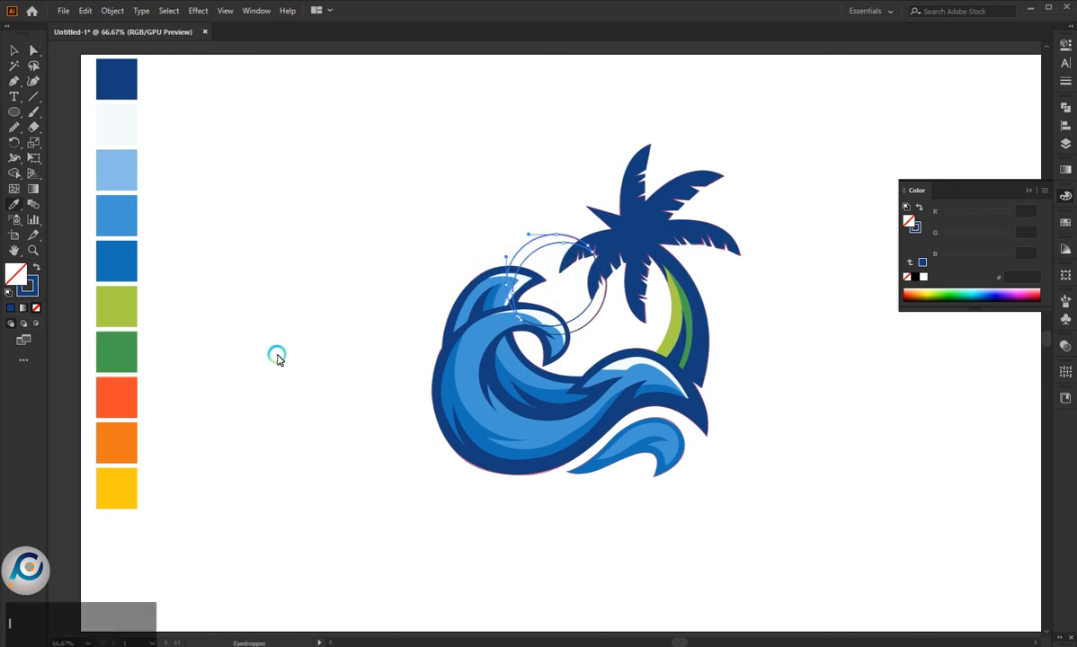
{"action": "left_click", "coordinate": [127, 495]}
{"action": "key", "text": "a"}
{"action": "left_click", "coordinate": [253, 398]}
- Fill the lower-right crescent of the sun with red-orange from the palette
{"action": "left_click", "coordinate": [585, 325]}
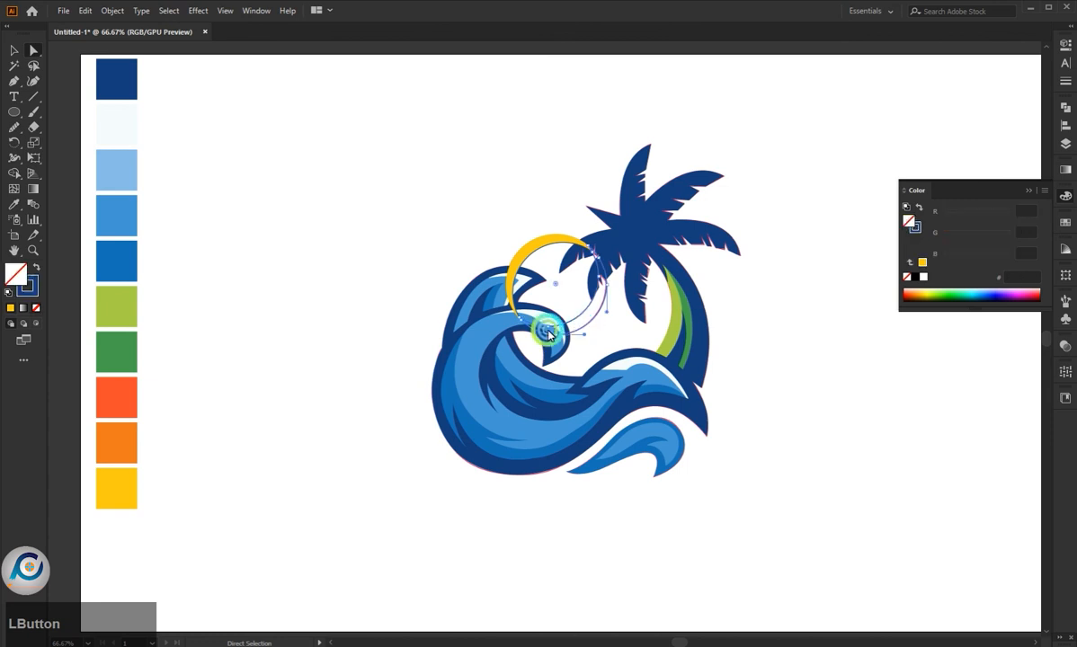
{"action": "left_click", "coordinate": [125, 397]}
{"action": "key", "text": "a"}
- Fill the central shape of the sun with orange ec7a1c from the palette
{"action": "left_click", "coordinate": [532, 255]}
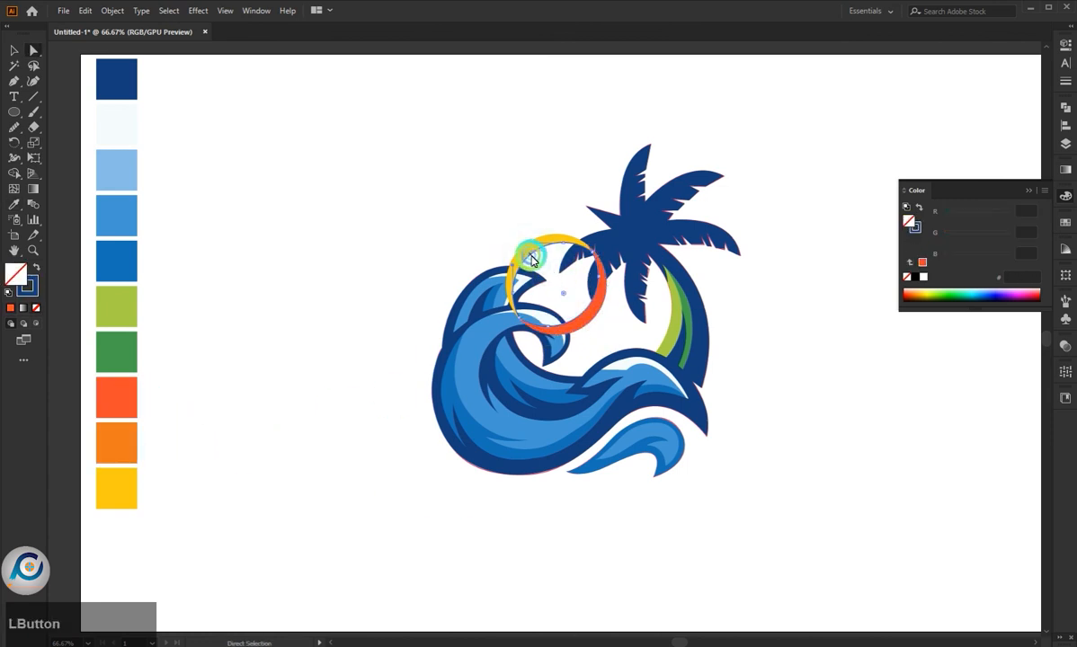
{"action": "key", "text": "i"}
{"action": "left_click", "coordinate": [129, 435]}
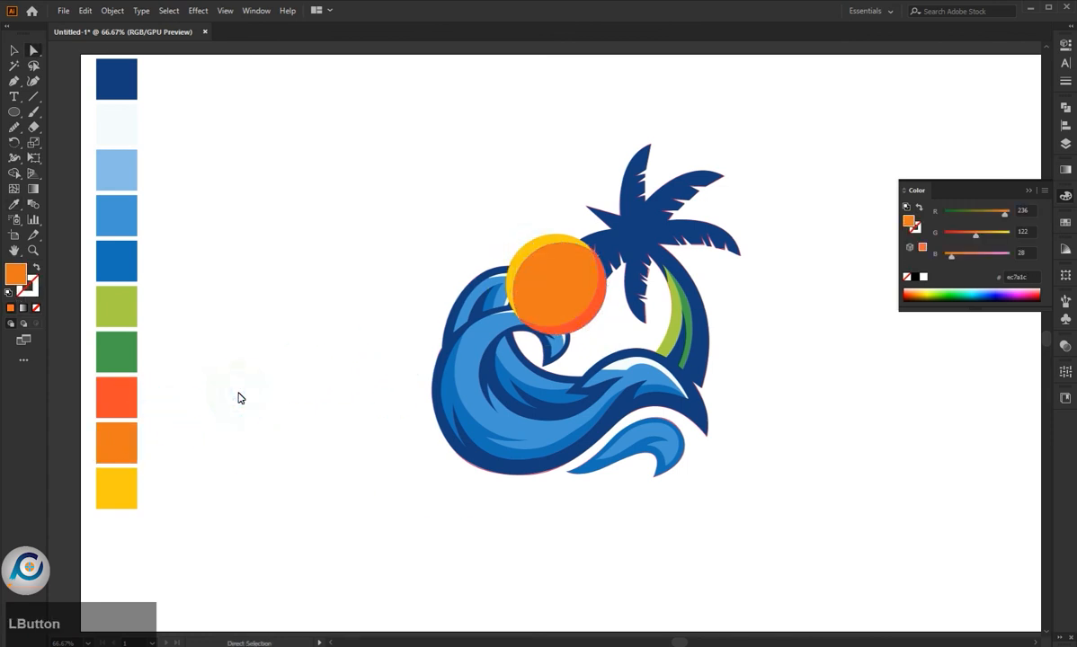
- Select the wave and palm tree group and arrange it in front of the sun
{"action": "left_click", "coordinate": [529, 319]}
{"action": "left_click", "coordinate": [484, 338]}
{"action": "right_click", "coordinate": [486, 339]}
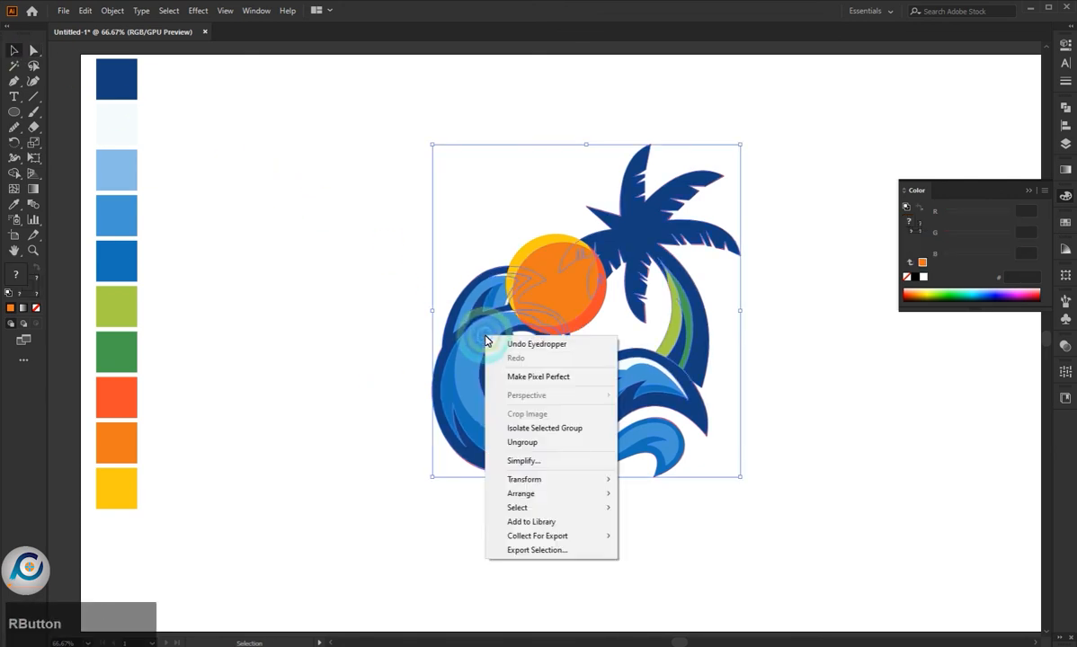
{"action": "mouse_move", "coordinate": [602, 501]}
{"action": "left_click", "coordinate": [640, 494]}
{"action": "left_click", "coordinate": [666, 520]}
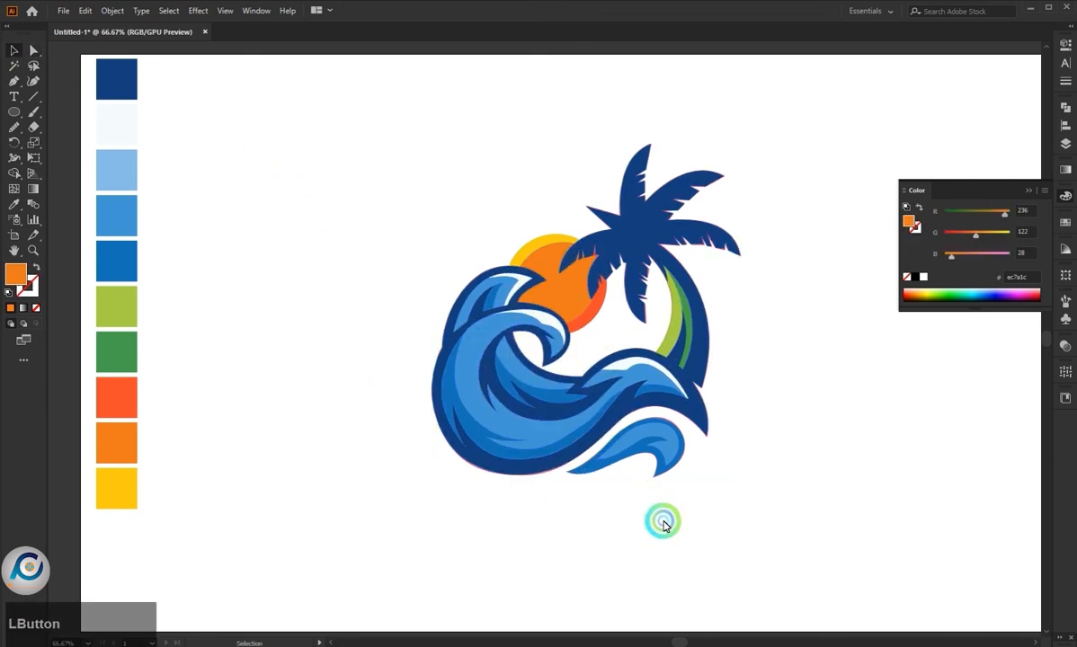
{"action": "left_click", "coordinate": [594, 502]}
- Hide the locked linked sketch image at the bottom of Layer 1 and close the layer list
{"action": "left_click", "coordinate": [1067, 127]}
{"action": "left_click", "coordinate": [1065, 144]}
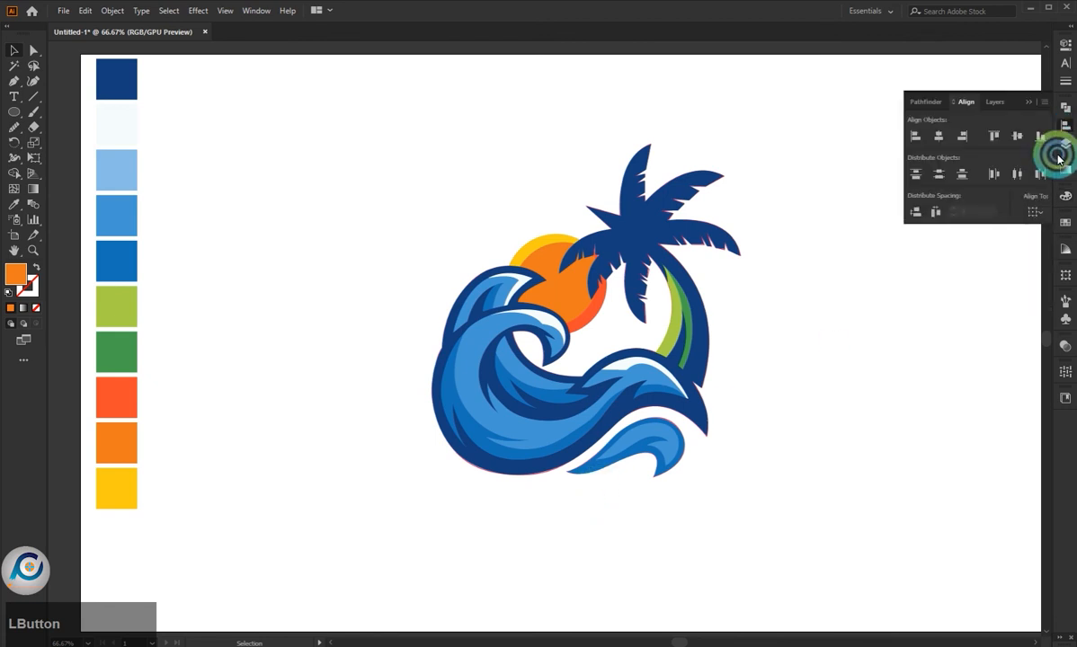
{"action": "left_click", "coordinate": [941, 121]}
{"action": "left_click", "coordinate": [923, 298]}
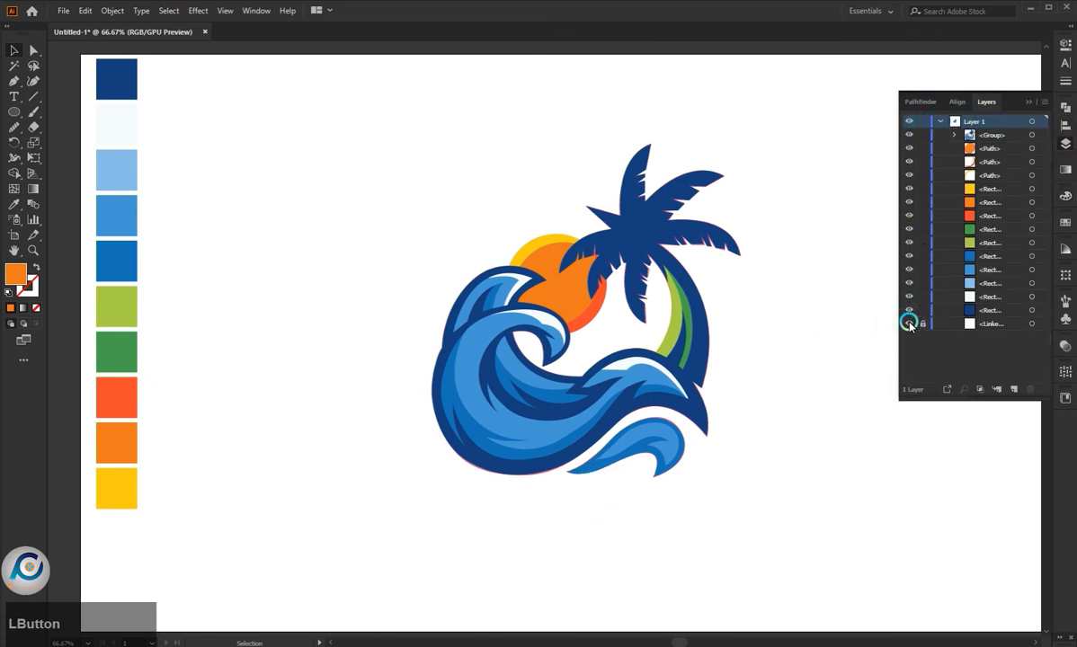
{"action": "left_click", "coordinate": [1029, 100]}
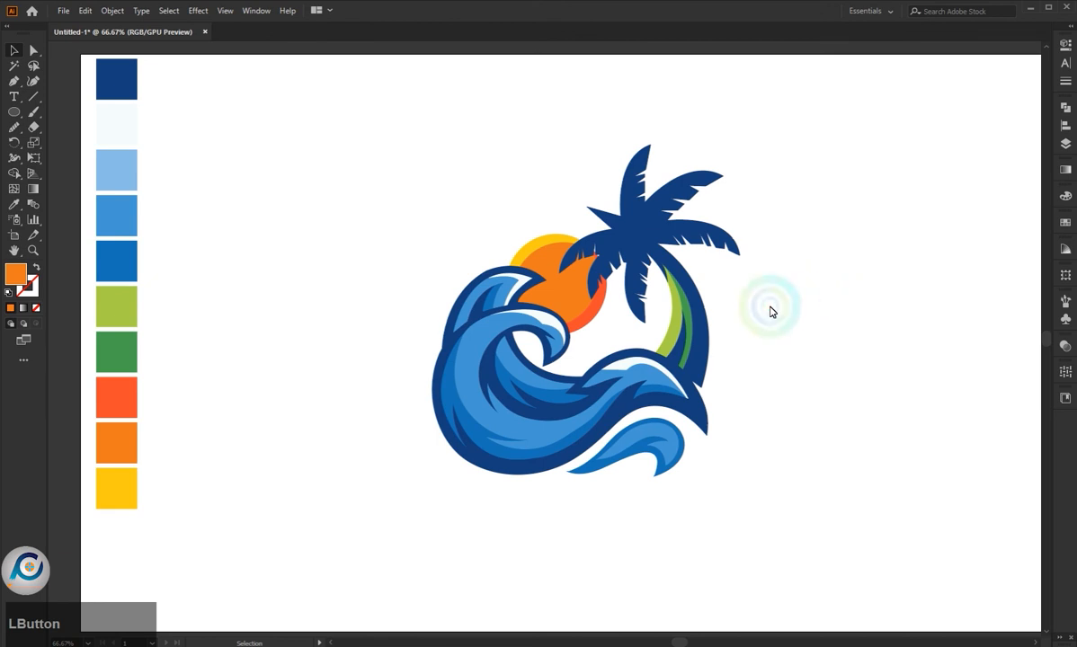
{"action": "scroll", "coordinate": [781, 281], "scroll_direction": "up", "scroll_amount": 1}
{"action": "scroll", "coordinate": [781, 291], "scroll_direction": "up", "scroll_amount": 1}
{"action": "scroll", "coordinate": [795, 301], "scroll_direction": "down", "scroll_amount": 1}
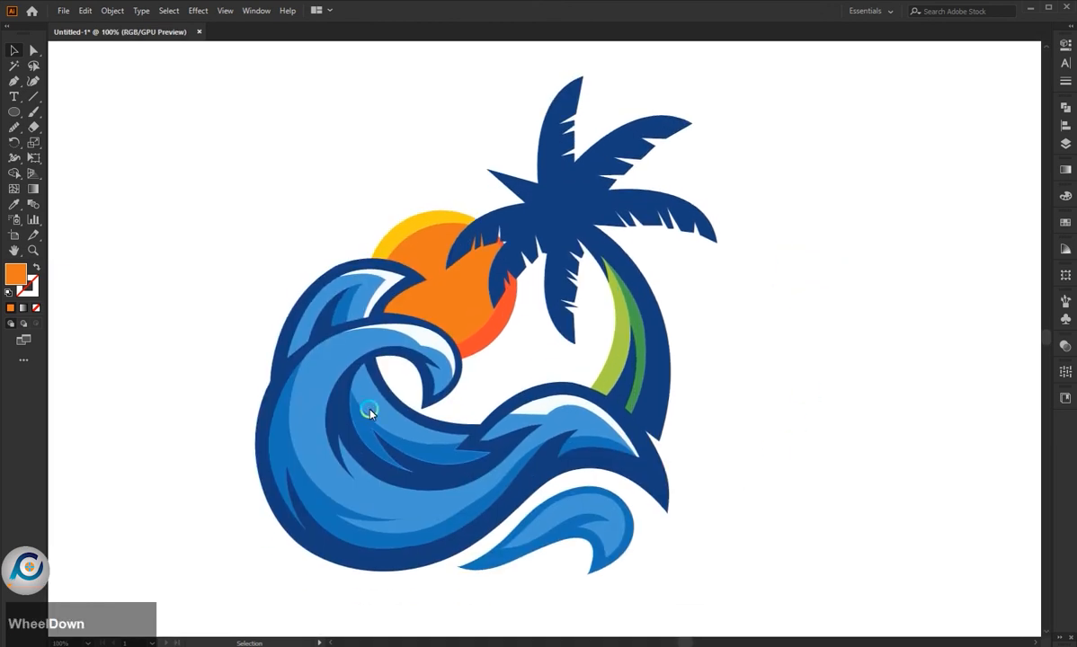